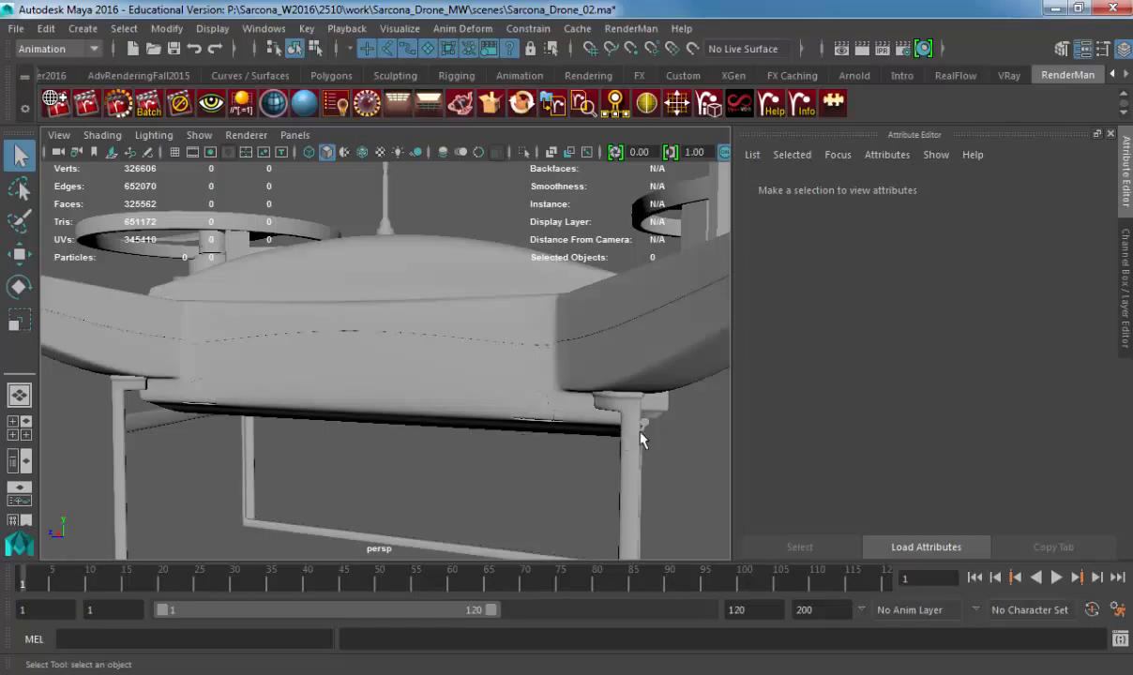
- Try to pull a single vertex on top of the drone's body sideways, and return to object mode
{"action": "left_click_drag", "start_coordinate": [641, 439], "coordinate": [592, 382], "text": "alt"}
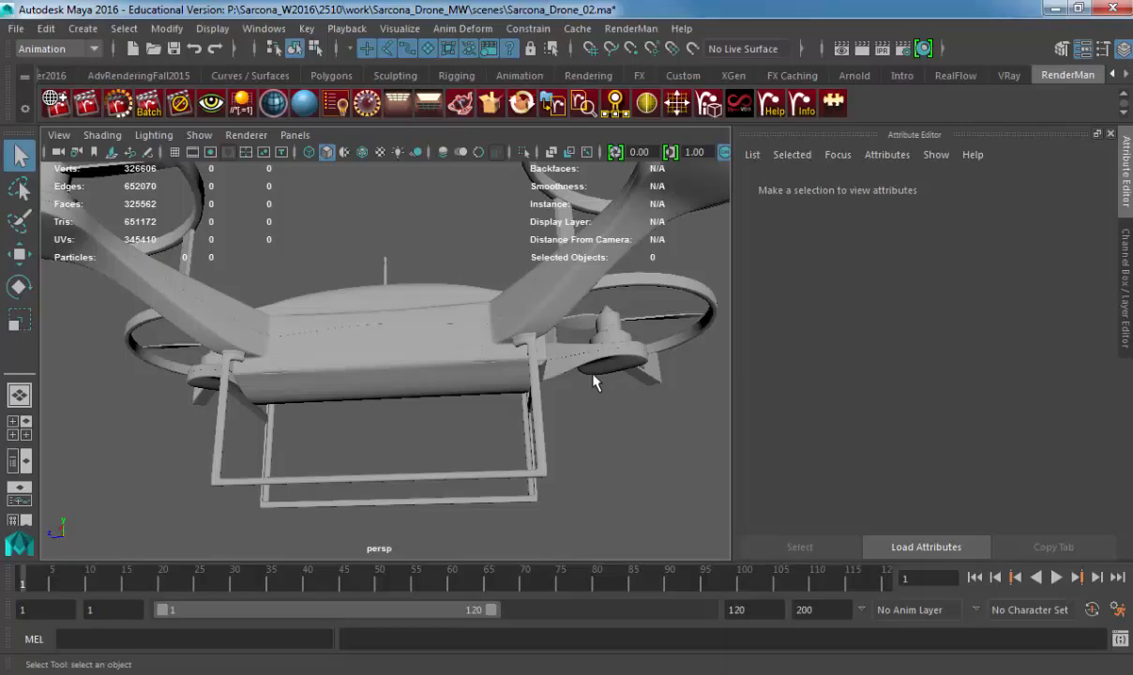
{"action": "left_click_drag", "start_coordinate": [625, 351], "coordinate": [391, 332], "text": "alt"}
{"action": "left_click_drag", "start_coordinate": [471, 341], "coordinate": [484, 378], "text": "alt"}
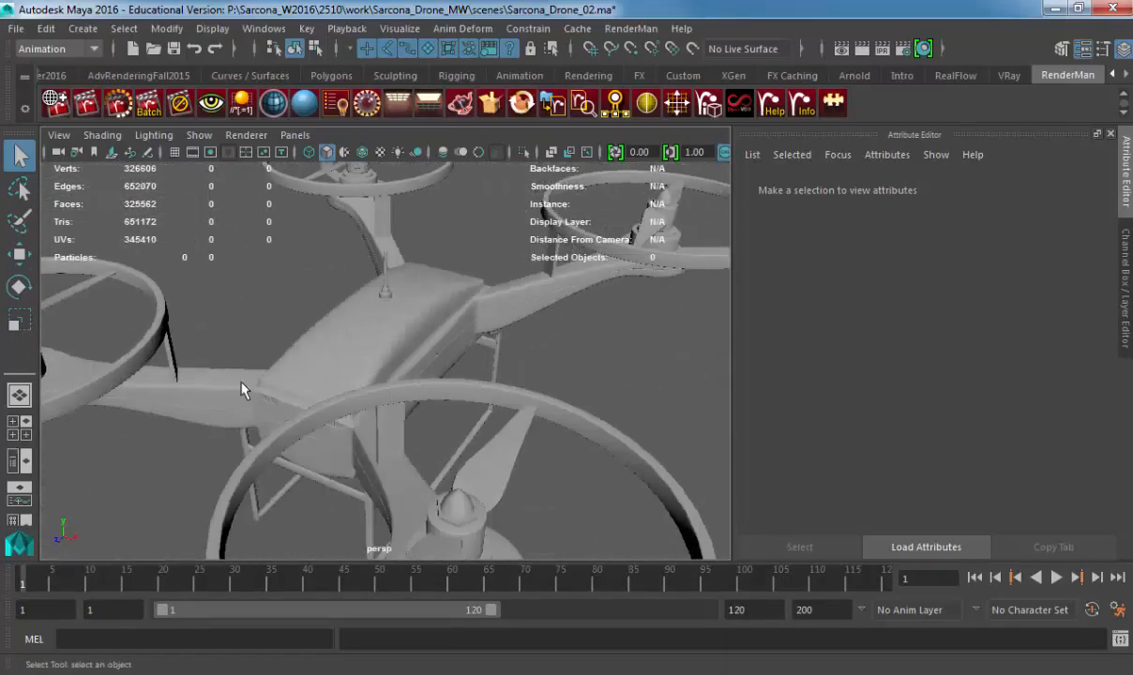
{"action": "left_click_drag", "start_coordinate": [243, 387], "coordinate": [454, 328], "text": "alt"}
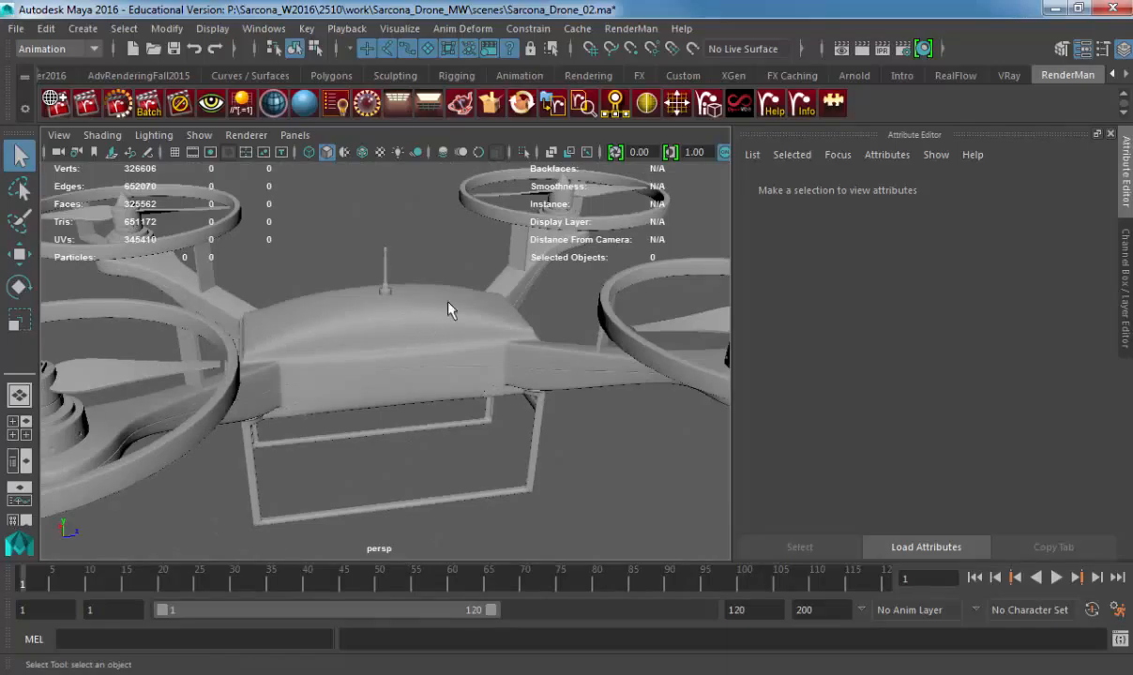
{"action": "left_click", "coordinate": [448, 307]}
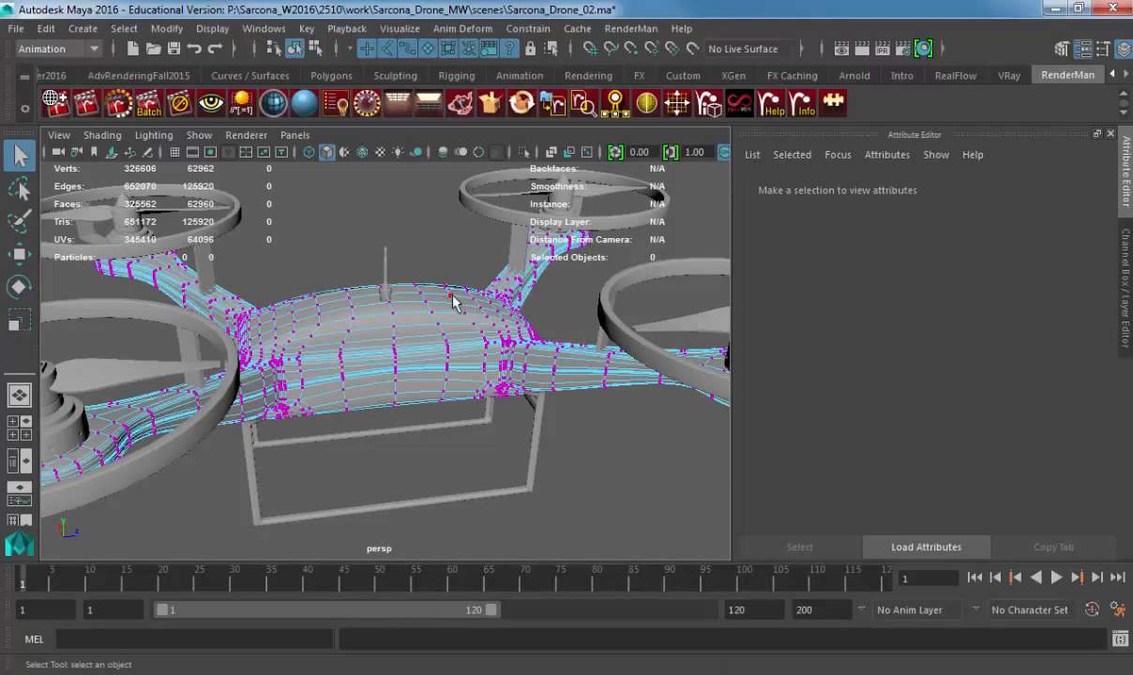
{"action": "key", "text": "w"}
{"action": "left_click", "coordinate": [451, 289]}
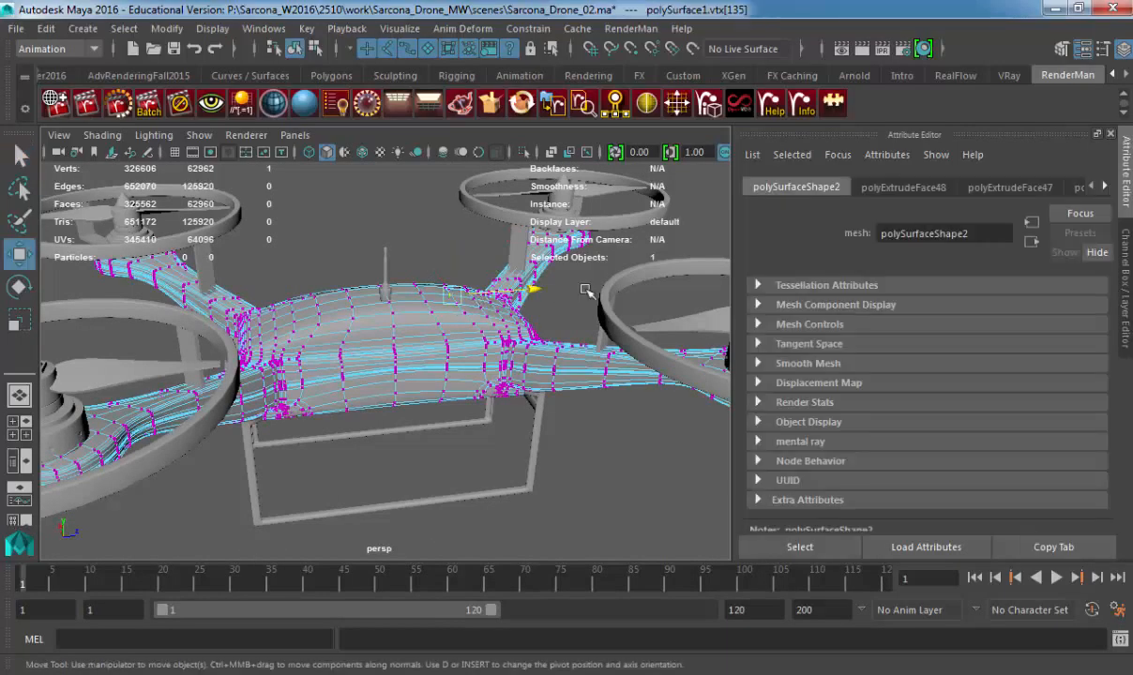
{"action": "left_click_drag", "start_coordinate": [534, 289], "coordinate": [586, 291]}
{"action": "right_click_drag", "start_coordinate": [422, 300], "coordinate": [440, 259]}
{"action": "left_click", "coordinate": [441, 258]}
- Examine the crease on the body's top surface and undo the vertex move
{"action": "left_click_drag", "start_coordinate": [507, 258], "coordinate": [503, 284], "text": "alt"}
{"action": "right_click_drag", "start_coordinate": [503, 284], "coordinate": [667, 303], "text": "alt"}
{"action": "middle_click_drag", "start_coordinate": [668, 303], "coordinate": [433, 380], "text": "alt"}
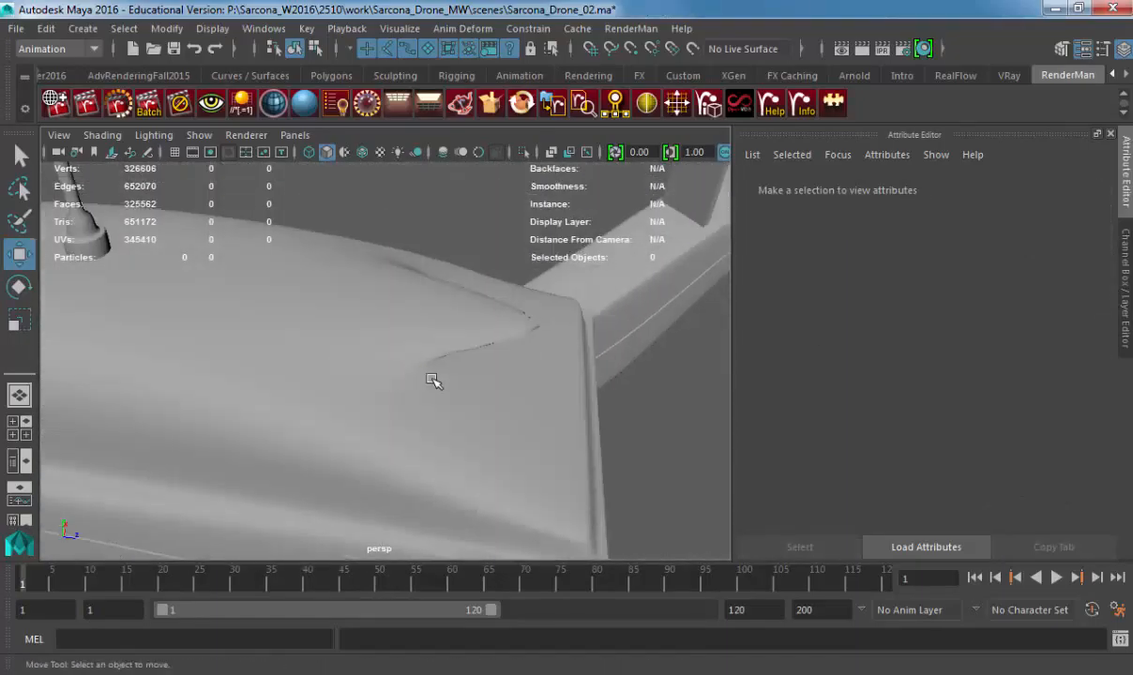
{"action": "left_click_drag", "start_coordinate": [432, 380], "coordinate": [528, 418], "text": "alt"}
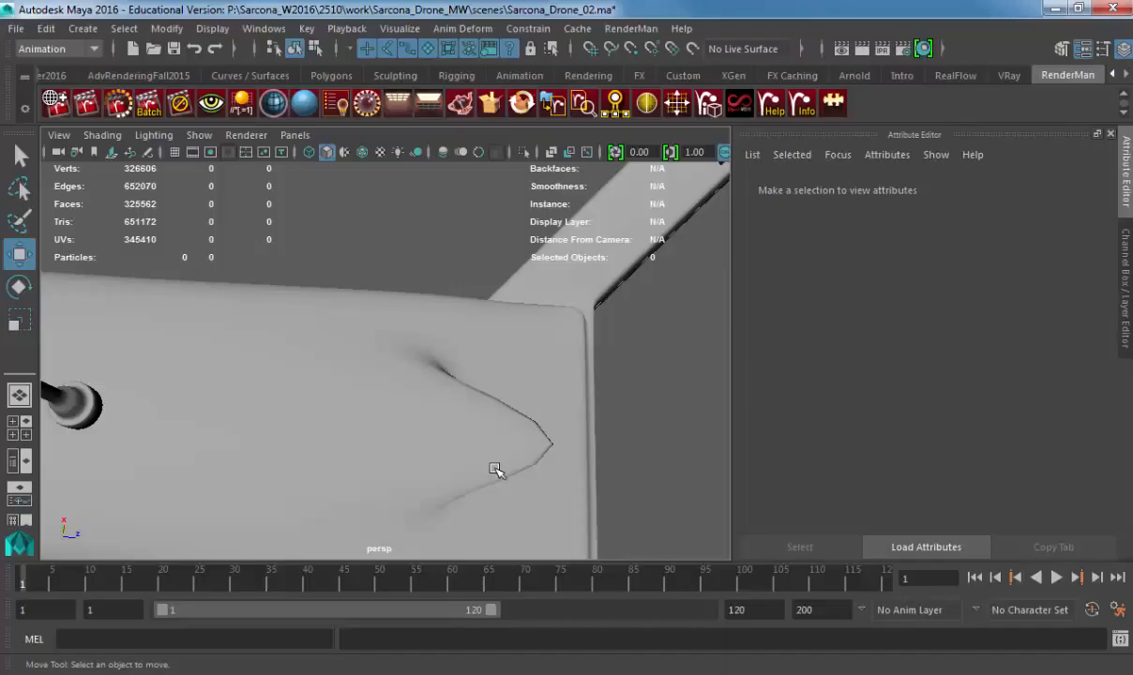
{"action": "key", "text": "ctrl+z"}
{"action": "key", "text": "ctrl+z"}
{"action": "key", "text": "ctrl+z"}
{"action": "key", "text": "ctrl+z"}
{"action": "key", "text": "ctrl+z"}
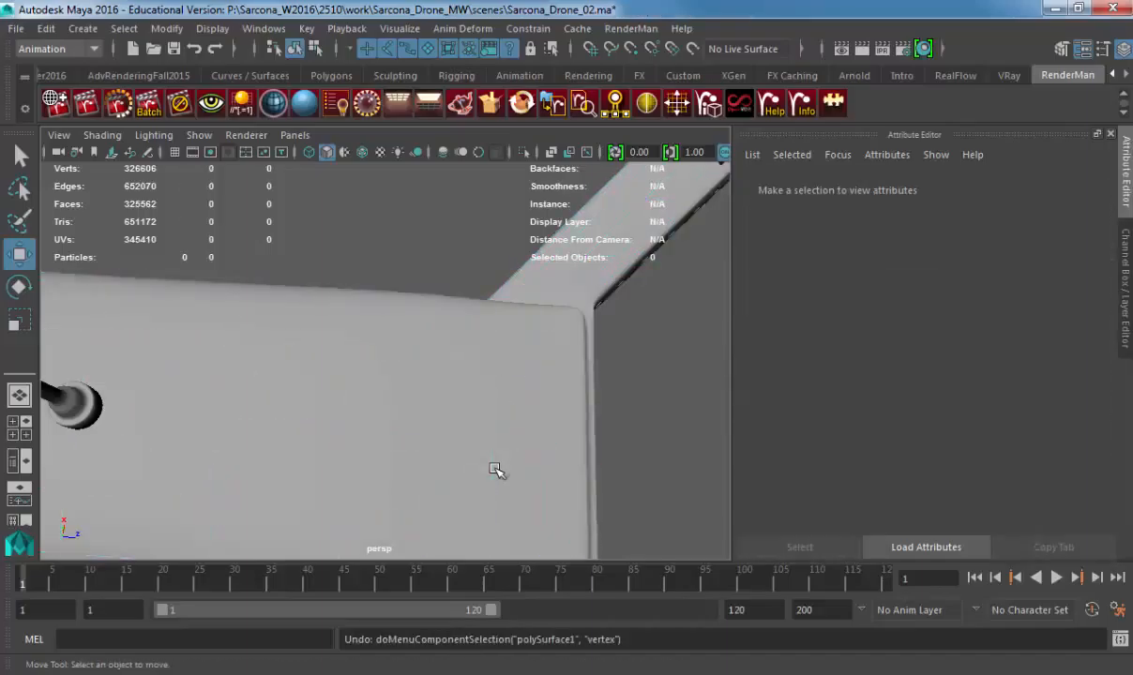
- Examine the whole drone from several sides and the seam line where the body meets an arm
{"action": "right_click_drag", "start_coordinate": [645, 417], "coordinate": [286, 314], "text": "alt"}
{"action": "left_click_drag", "start_coordinate": [398, 357], "coordinate": [425, 281], "text": "alt"}
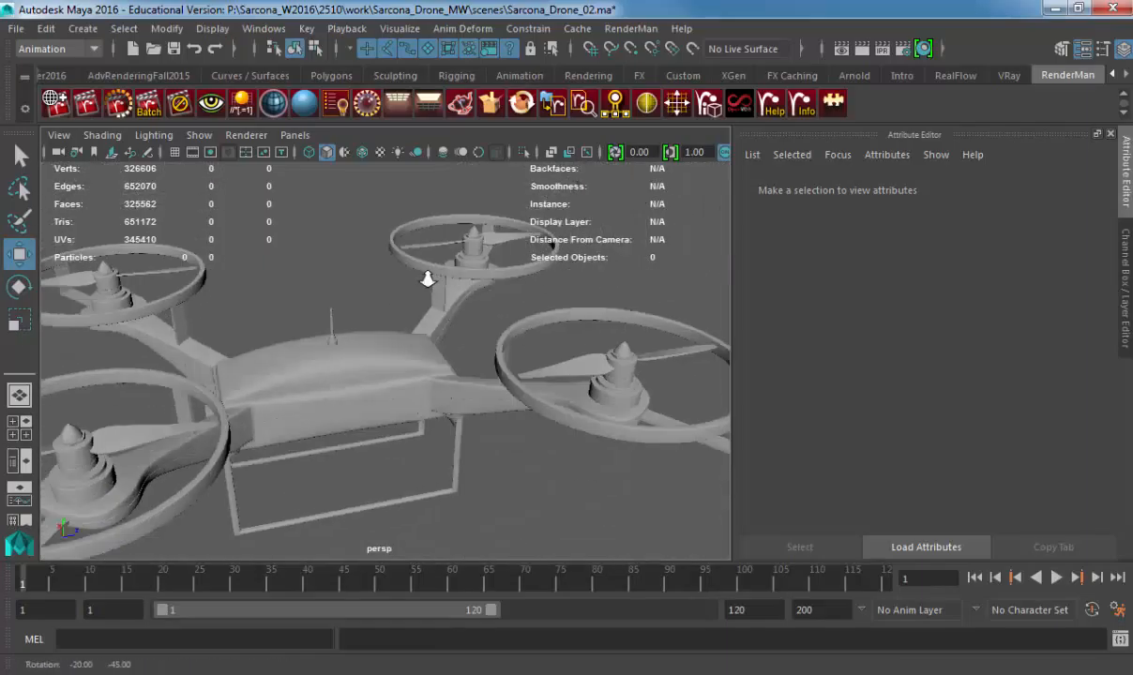
{"action": "right_click_drag", "start_coordinate": [425, 280], "coordinate": [372, 316], "text": "alt"}
{"action": "left_click_drag", "start_coordinate": [373, 317], "coordinate": [413, 252], "text": "alt"}
{"action": "right_click_drag", "start_coordinate": [426, 255], "coordinate": [504, 316], "text": "alt"}
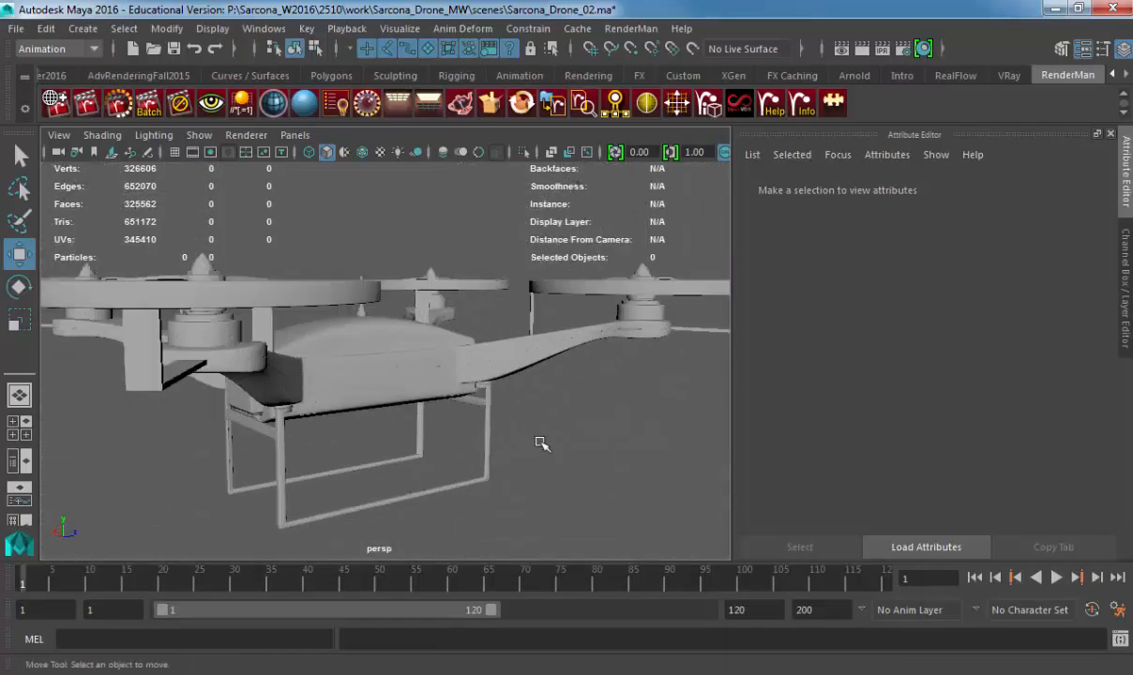
{"action": "left_click_drag", "start_coordinate": [532, 435], "coordinate": [361, 471]}
{"action": "right_click_drag", "start_coordinate": [364, 472], "coordinate": [542, 479], "text": "alt"}
{"action": "middle_click_drag", "start_coordinate": [542, 480], "coordinate": [467, 459], "text": "alt"}
{"action": "right_click_drag", "start_coordinate": [467, 458], "coordinate": [574, 452], "text": "alt"}
{"action": "middle_click_drag", "start_coordinate": [520, 430], "coordinate": [457, 466], "text": "alt"}
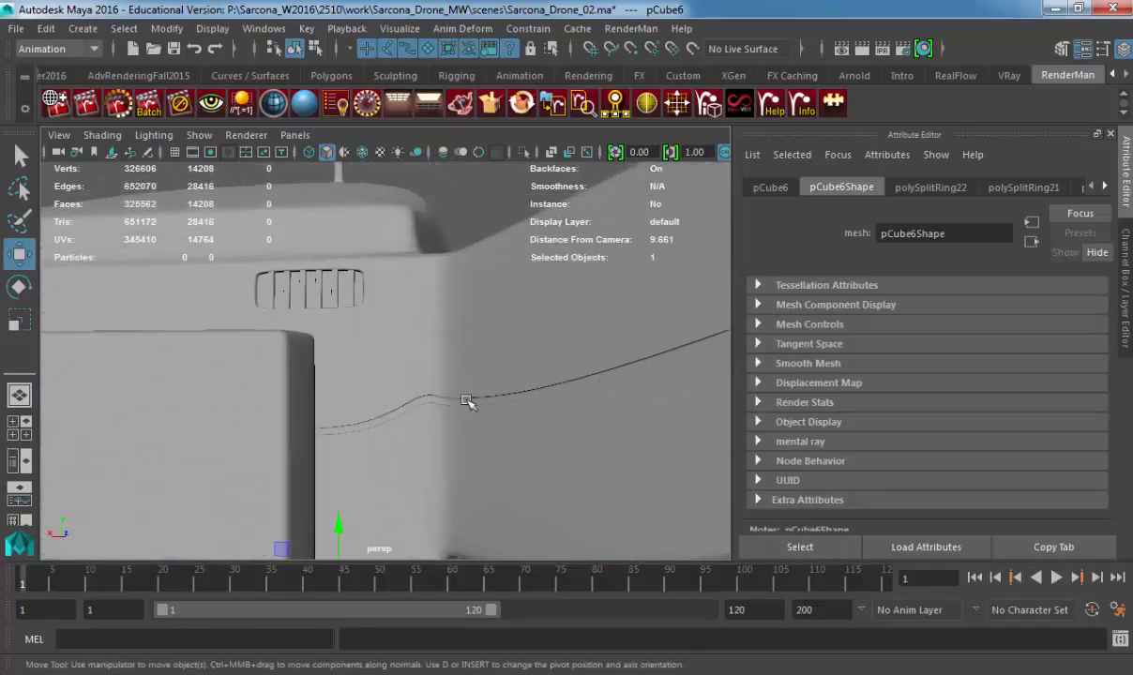
{"action": "left_click", "coordinate": [463, 403]}
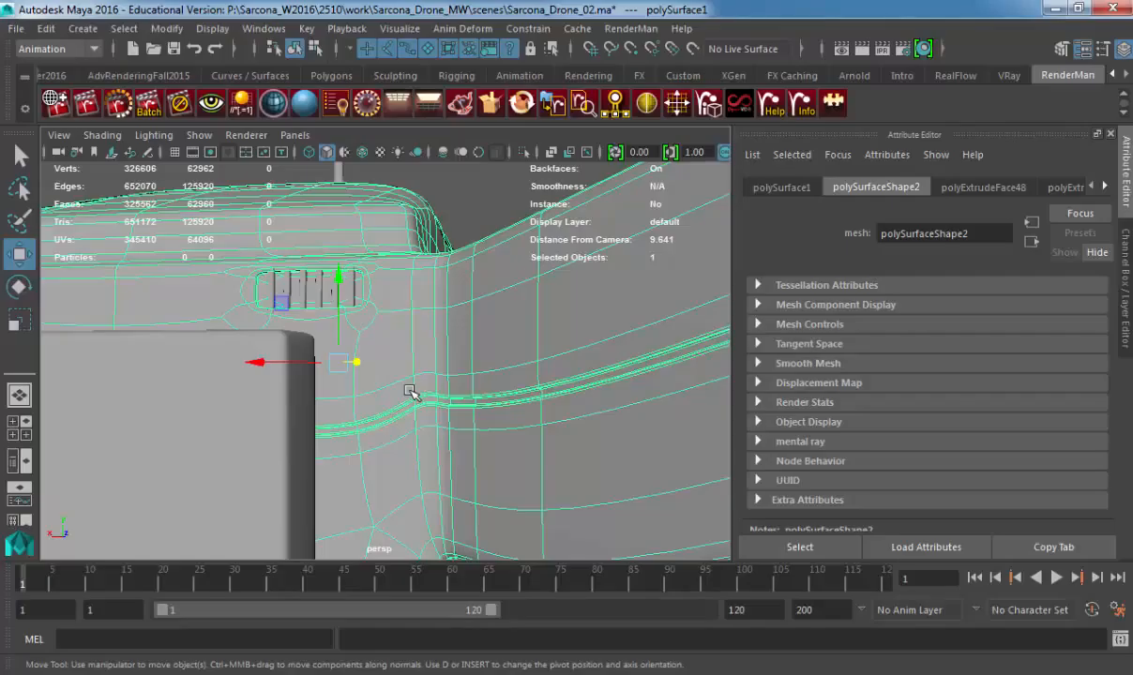
{"action": "left_click", "coordinate": [474, 221]}
- Examine the vent recess and its slats on the end of the drone's body
{"action": "left_click_drag", "start_coordinate": [376, 310], "coordinate": [487, 351], "text": "alt"}
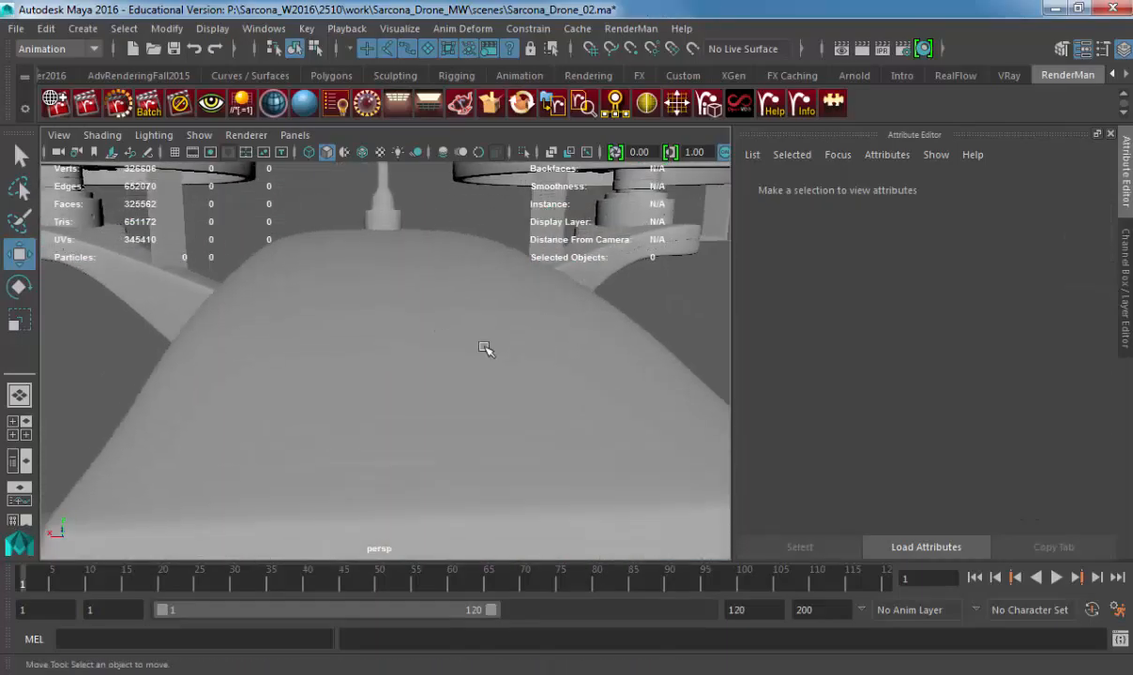
{"action": "middle_click_drag", "start_coordinate": [488, 351], "coordinate": [367, 262], "text": "alt"}
{"action": "right_click_drag", "start_coordinate": [367, 262], "coordinate": [439, 288], "text": "alt"}
{"action": "left_click", "coordinate": [338, 419]}
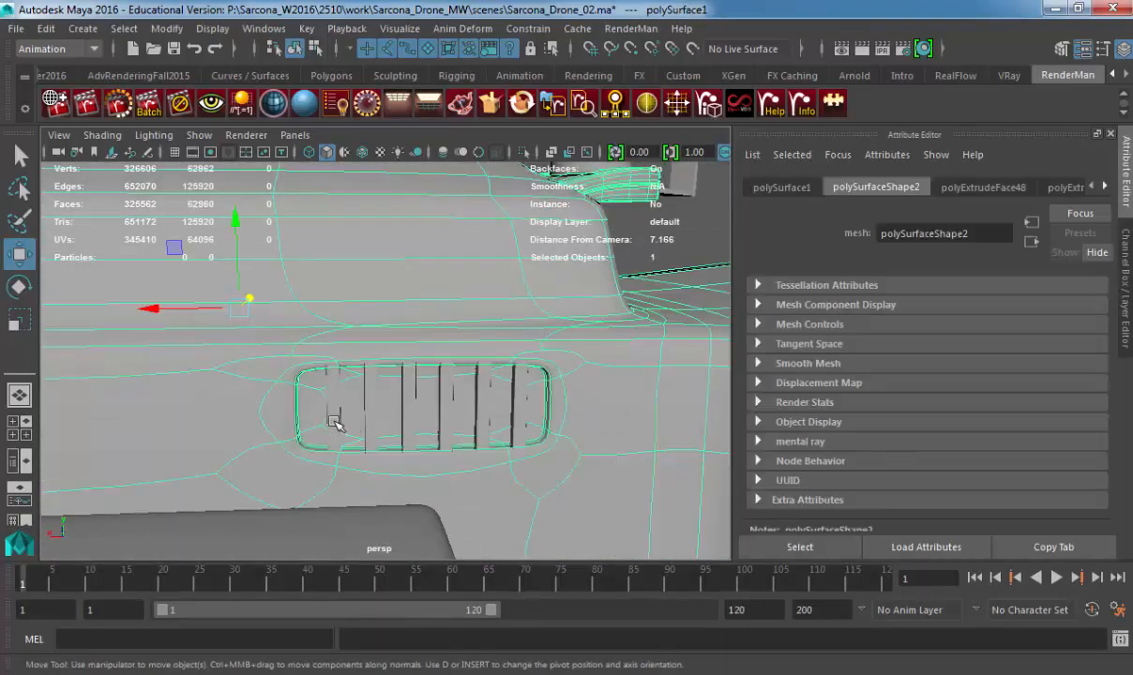
{"action": "left_click", "coordinate": [339, 419]}
{"action": "right_click_drag", "start_coordinate": [344, 424], "coordinate": [460, 404], "text": "alt"}
{"action": "left_click_drag", "start_coordinate": [461, 404], "coordinate": [563, 405], "text": "alt"}
{"action": "right_click_drag", "start_coordinate": [618, 416], "coordinate": [297, 395], "text": "alt"}
{"action": "mouse_move", "coordinate": [215, 395]}
{"action": "left_mouse_down", "text": "alt"}
{"action": "mouse_move", "coordinate": [287, 379]}
{"action": "mouse_move", "coordinate": [215, 387]}
{"action": "left_mouse_up", "text": "alt"}
{"action": "middle_click_drag", "start_coordinate": [214, 387], "coordinate": [367, 353], "text": "alt"}
{"action": "right_click_drag", "start_coordinate": [367, 354], "coordinate": [207, 306], "text": "alt"}
{"action": "left_click_drag", "start_coordinate": [208, 306], "coordinate": [270, 291], "text": "alt"}
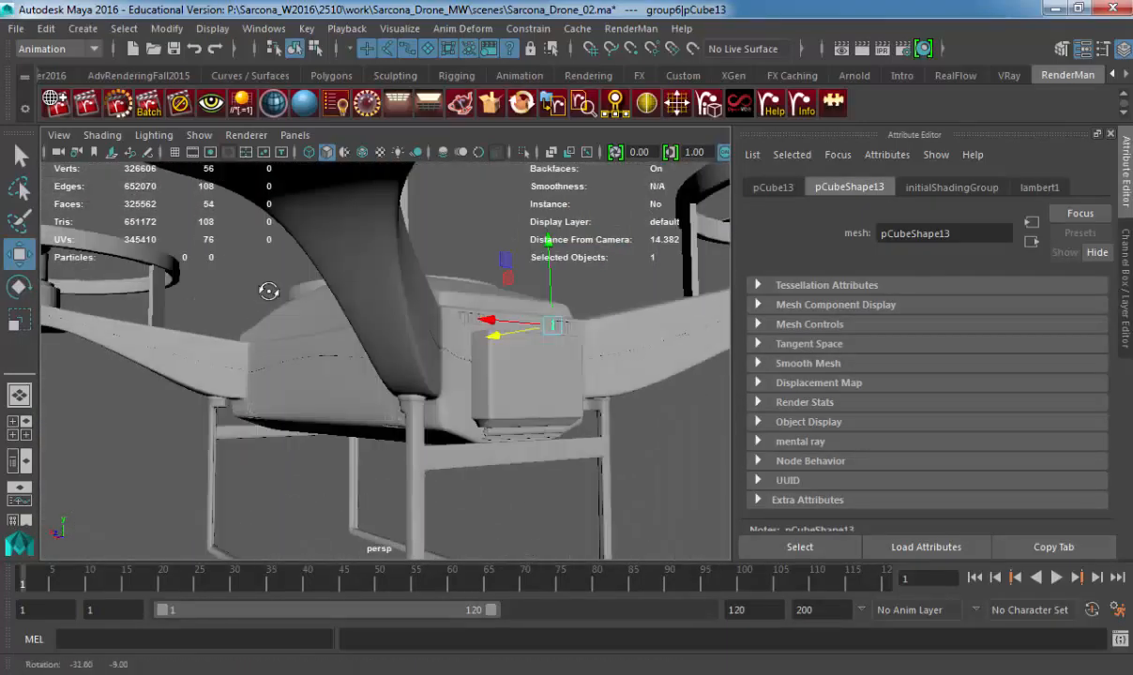
- Inspect the box mounted on the body's end and frame the small cylinder part beneath it
{"action": "left_click", "coordinate": [504, 387]}
{"action": "left_click_drag", "start_coordinate": [504, 387], "coordinate": [490, 392], "text": "alt"}
{"action": "right_click_drag", "start_coordinate": [490, 392], "coordinate": [694, 404], "text": "alt"}
{"action": "middle_click_drag", "start_coordinate": [695, 405], "coordinate": [422, 323], "text": "alt"}
{"action": "right_click_drag", "start_coordinate": [422, 324], "coordinate": [480, 333], "text": "alt"}
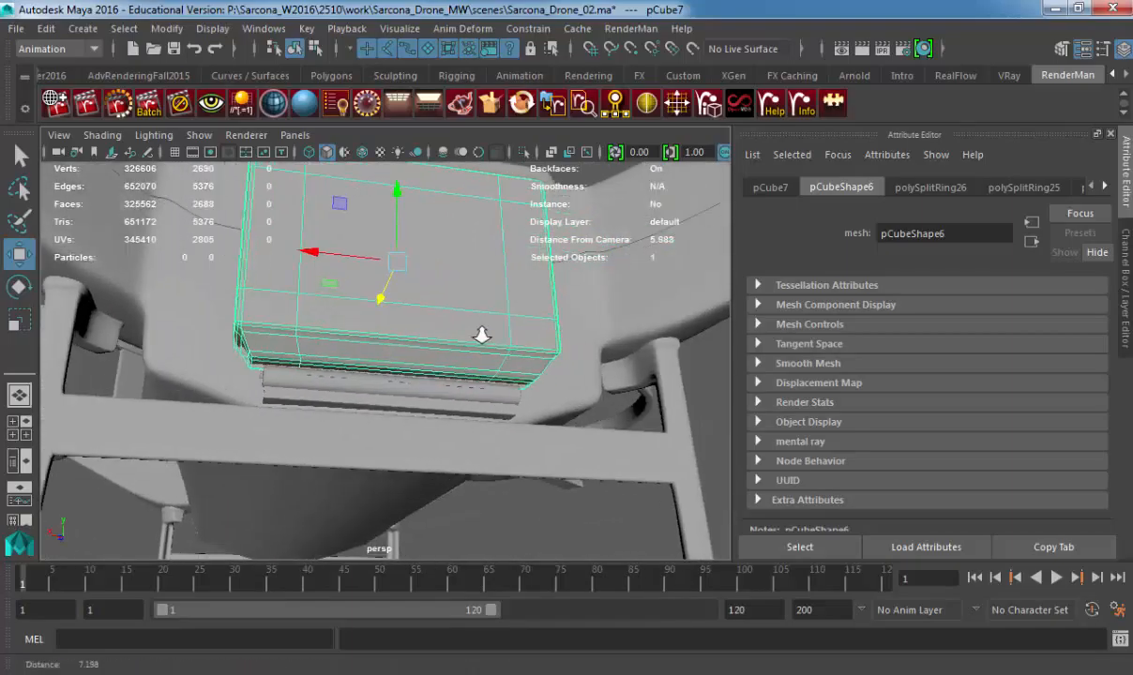
{"action": "left_click_drag", "start_coordinate": [480, 334], "coordinate": [434, 445], "text": "alt"}
{"action": "left_click", "coordinate": [317, 376]}
{"action": "left_click", "coordinate": [310, 371]}
{"action": "key", "text": "f"}
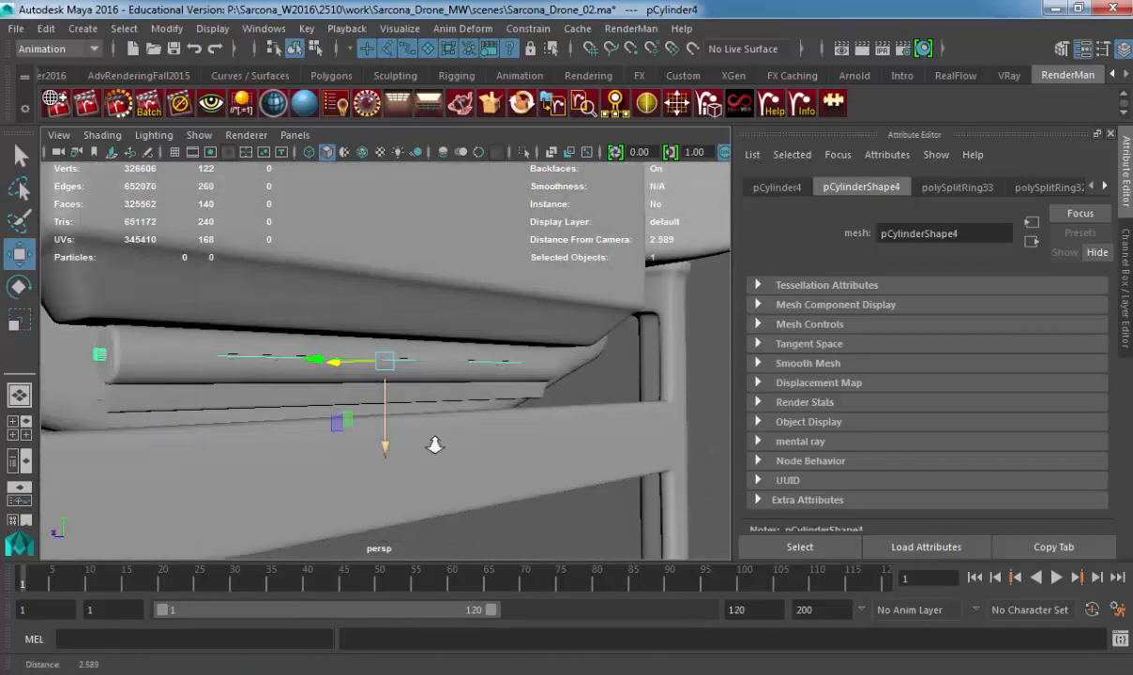
- Inspect the slotted cylinder under the box up close, comparing its wireframe and shaded display
{"action": "right_click_drag", "start_coordinate": [435, 446], "coordinate": [672, 448], "text": "alt"}
{"action": "middle_click_drag", "start_coordinate": [249, 362], "coordinate": [317, 352], "text": "alt"}
{"action": "left_click", "coordinate": [317, 349]}
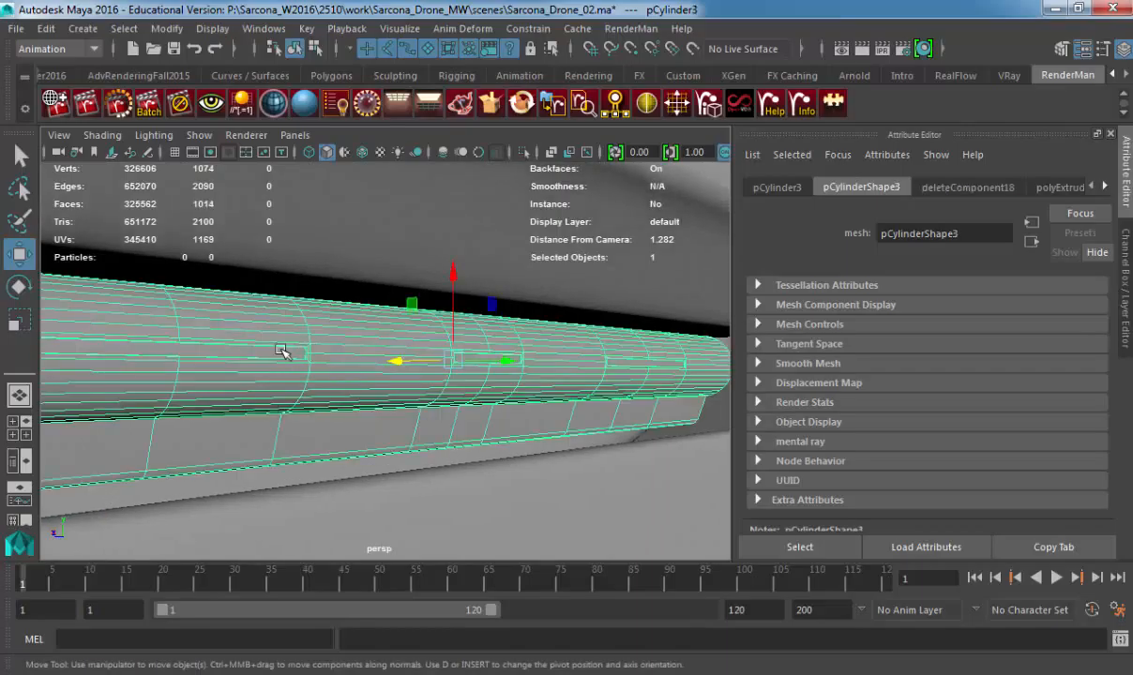
{"action": "key", "text": "4"}
{"action": "key", "text": "5"}
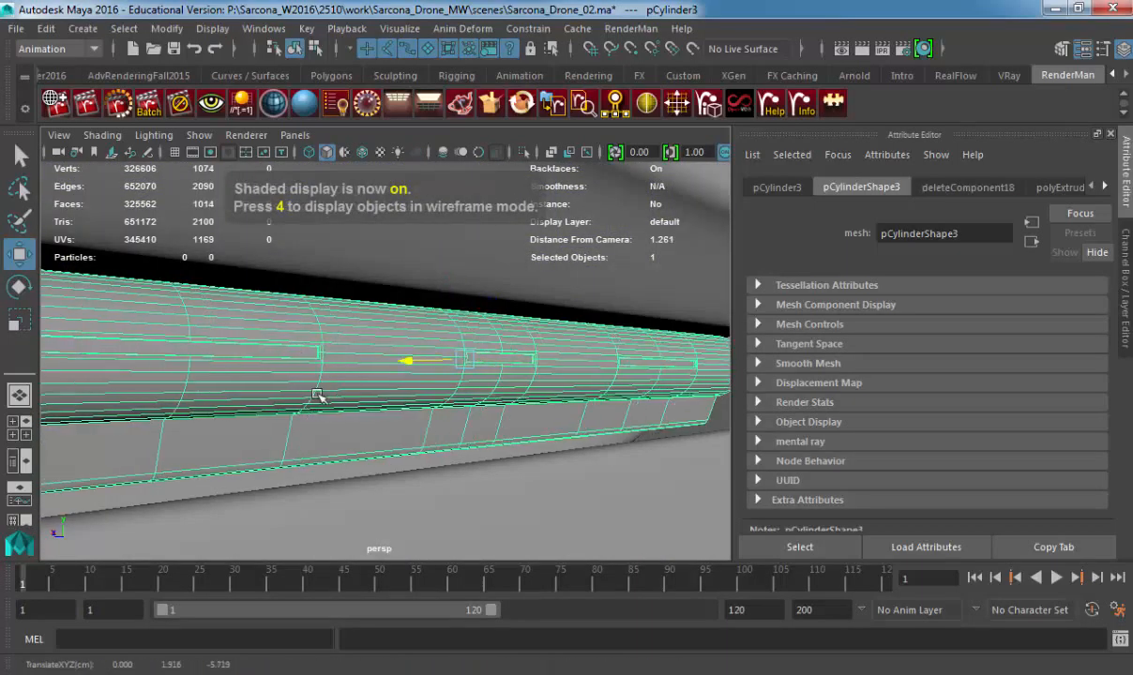
{"action": "key", "text": "ctrl+z"}
{"action": "middle_click_drag", "start_coordinate": [317, 394], "coordinate": [485, 511]}
{"action": "left_click", "coordinate": [253, 353]}
{"action": "key", "text": "ctrl+z"}
{"action": "scroll", "coordinate": [505, 454], "scroll_direction": "down", "scroll_amount": 15}
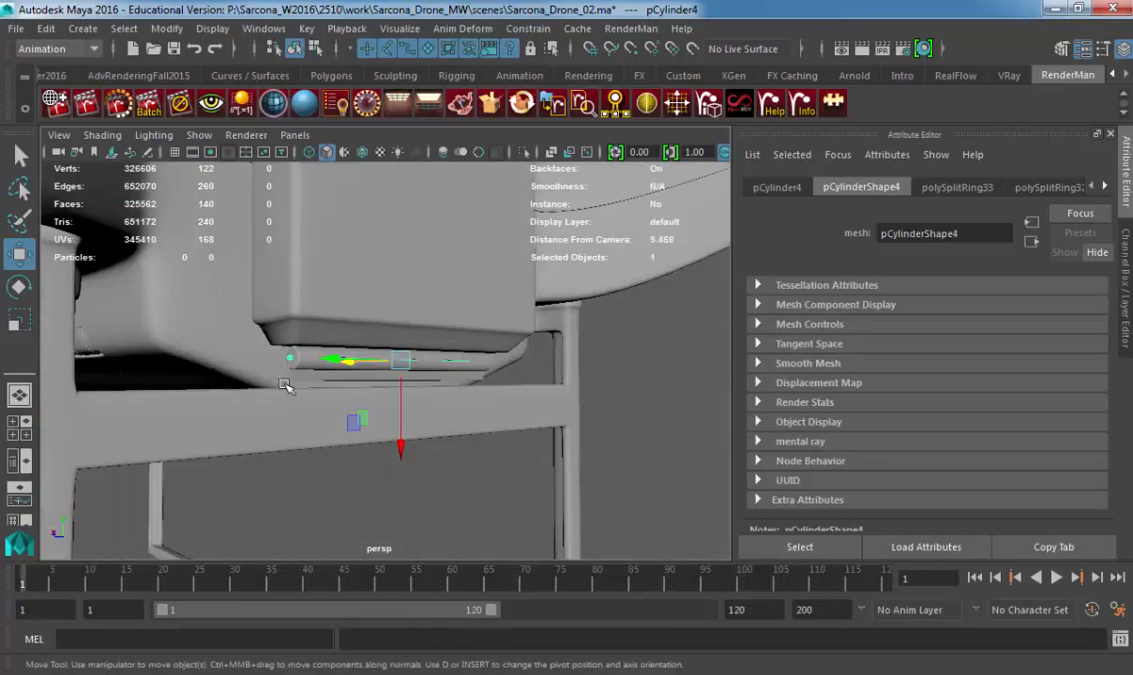
- Select the antenna on top of the drone's body and frame it for a close look
{"action": "left_click", "coordinate": [699, 399]}
{"action": "left_click_drag", "start_coordinate": [216, 359], "coordinate": [619, 386], "text": "alt"}
{"action": "right_click_drag", "start_coordinate": [619, 386], "coordinate": [244, 345], "text": "alt"}
{"action": "left_click_drag", "start_coordinate": [243, 345], "coordinate": [578, 336], "text": "alt"}
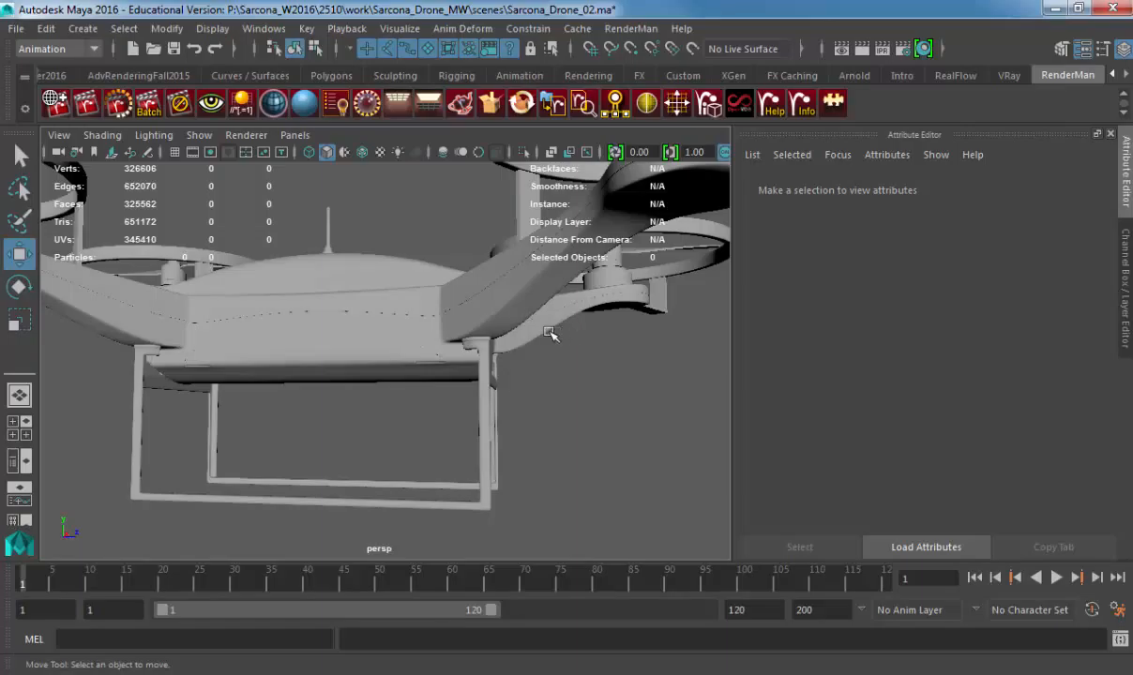
{"action": "left_click_drag", "start_coordinate": [400, 313], "coordinate": [466, 375], "text": "alt"}
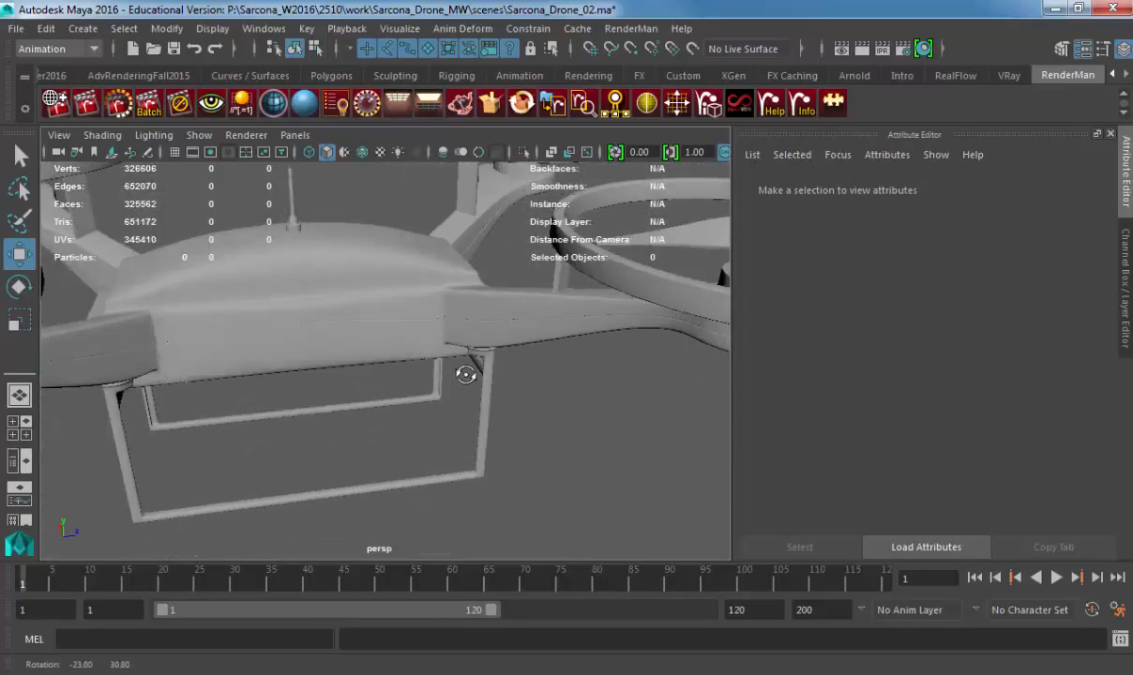
{"action": "right_click_drag", "start_coordinate": [465, 374], "coordinate": [377, 356], "text": "alt"}
{"action": "middle_click_drag", "start_coordinate": [377, 357], "coordinate": [429, 408], "text": "alt"}
{"action": "left_click", "coordinate": [385, 316]}
{"action": "key", "text": "f"}
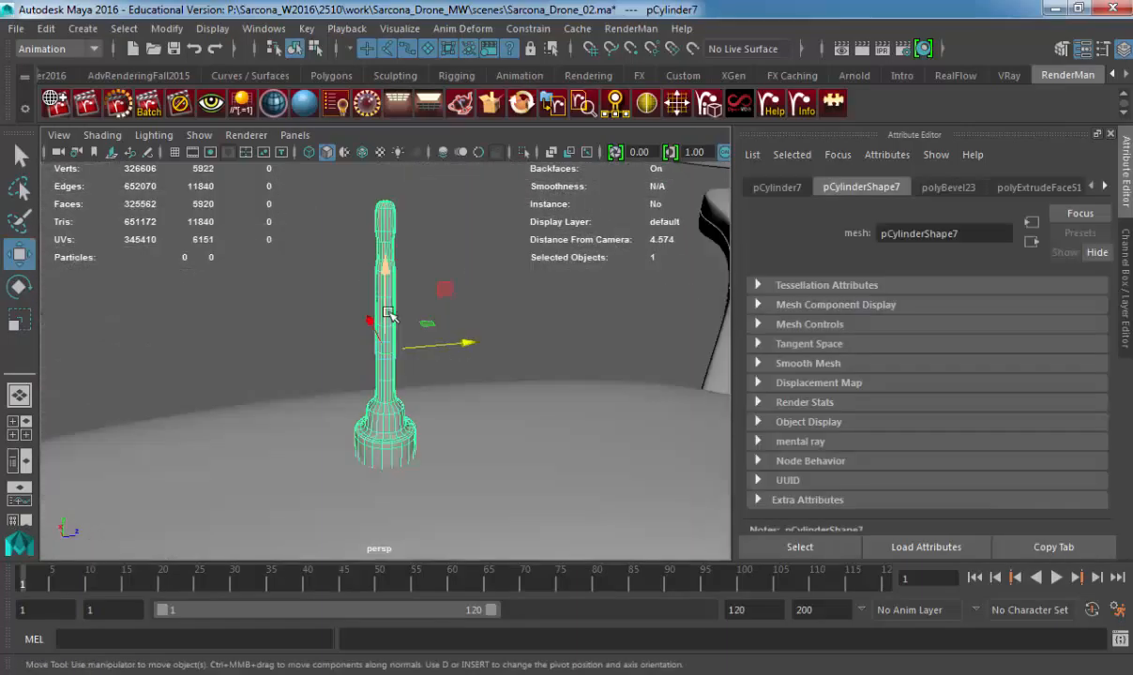
- Try to tilt the antenna and move it towards one end of the drone's body
{"action": "left_click", "coordinate": [463, 276]}
{"action": "right_click_drag", "start_coordinate": [497, 385], "coordinate": [432, 389], "text": "alt"}
{"action": "left_click_drag", "start_coordinate": [431, 389], "coordinate": [396, 353], "text": "alt"}
{"action": "left_click", "coordinate": [387, 353]}
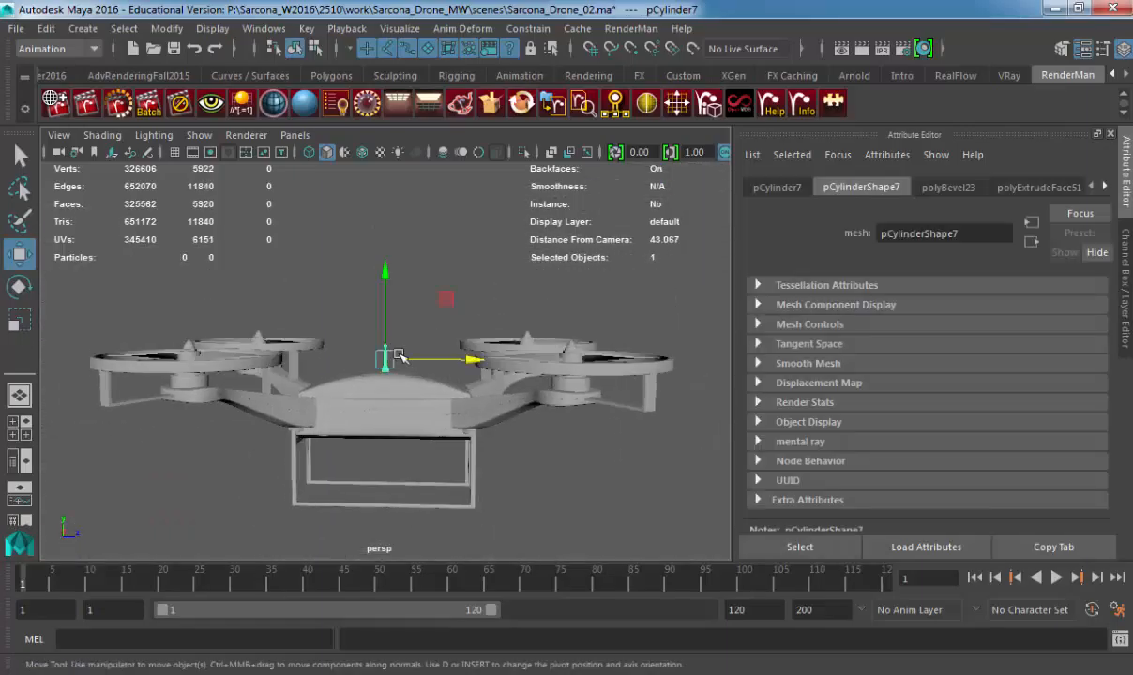
{"action": "key", "text": "e"}
{"action": "left_click_drag", "start_coordinate": [491, 289], "coordinate": [514, 298]}
{"action": "key", "text": "w"}
{"action": "left_click_drag", "start_coordinate": [465, 355], "coordinate": [305, 346]}
- Try to duplicate the tilted antenna, tilt the copy the other way and place it at the body's opposite end
{"action": "key", "text": "ctrl+d"}
{"action": "key", "text": "e"}
{"action": "left_click_drag", "start_coordinate": [371, 301], "coordinate": [380, 326]}
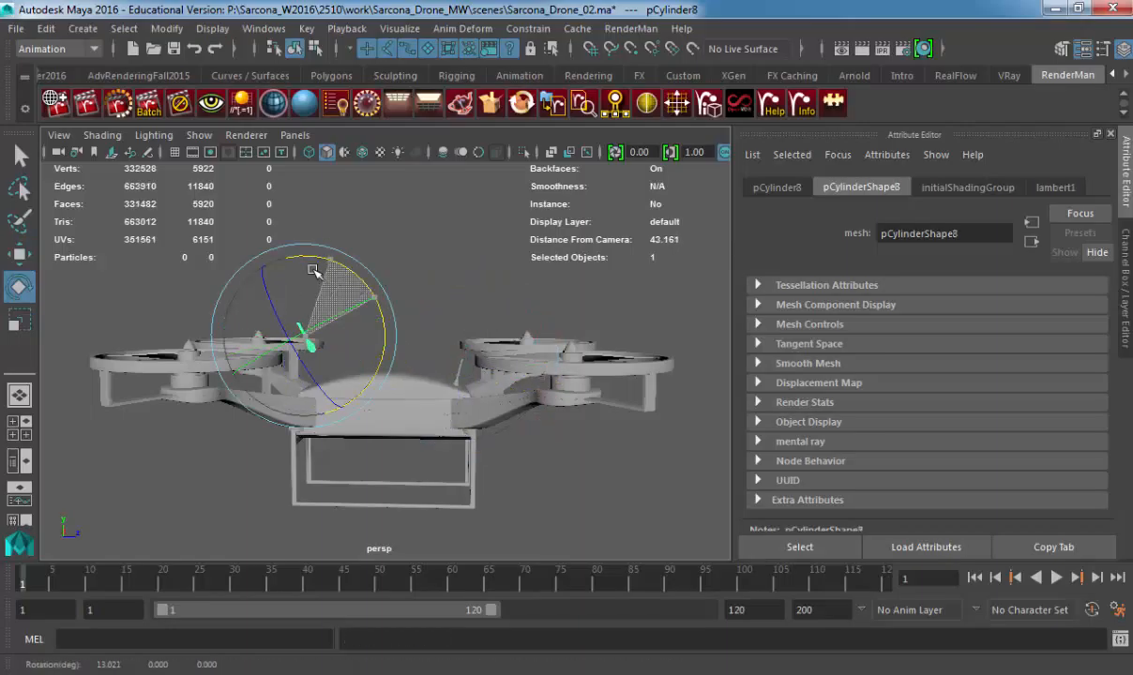
{"action": "key", "text": "w"}
{"action": "left_click_drag", "start_coordinate": [304, 334], "coordinate": [302, 380]}
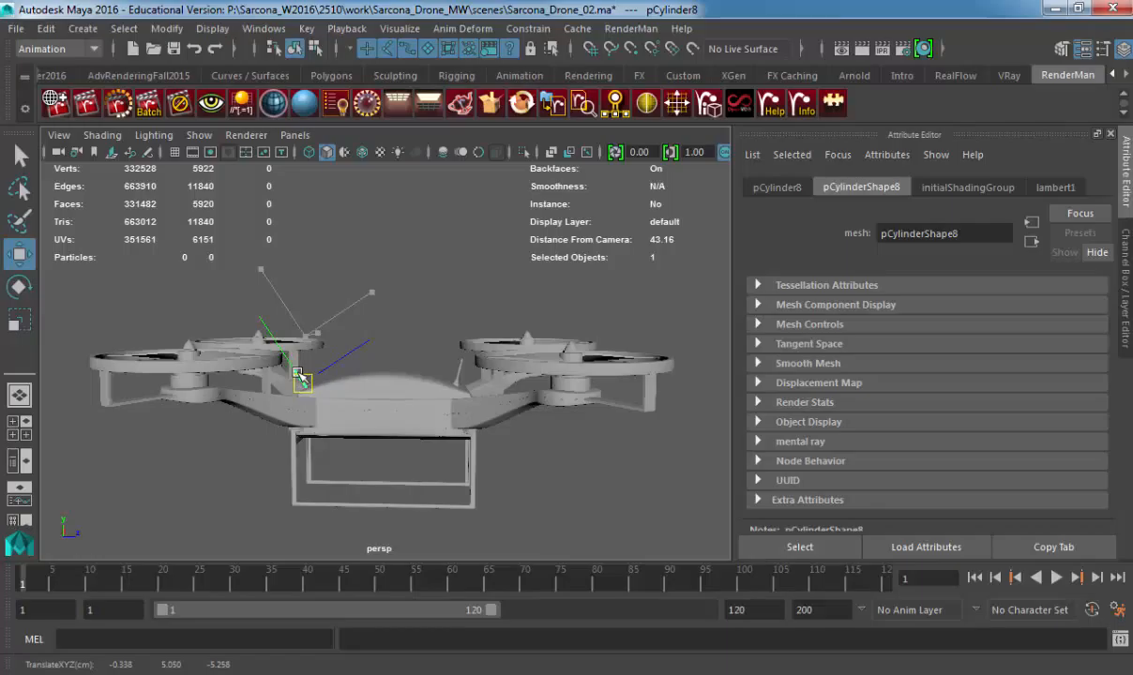
- Review the two antennas from above and undo the duplication, rotations and moves
{"action": "left_click", "coordinate": [385, 309]}
{"action": "left_click_drag", "start_coordinate": [384, 308], "coordinate": [372, 416], "text": "alt"}
{"action": "left_click", "coordinate": [441, 356]}
{"action": "key", "text": "ctrl+z"}
{"action": "key", "text": "ctrl+z"}
{"action": "key", "text": "ctrl+z"}
{"action": "key", "text": "ctrl+z"}
{"action": "key", "text": "ctrl+z"}
{"action": "key", "text": "ctrl+z"}
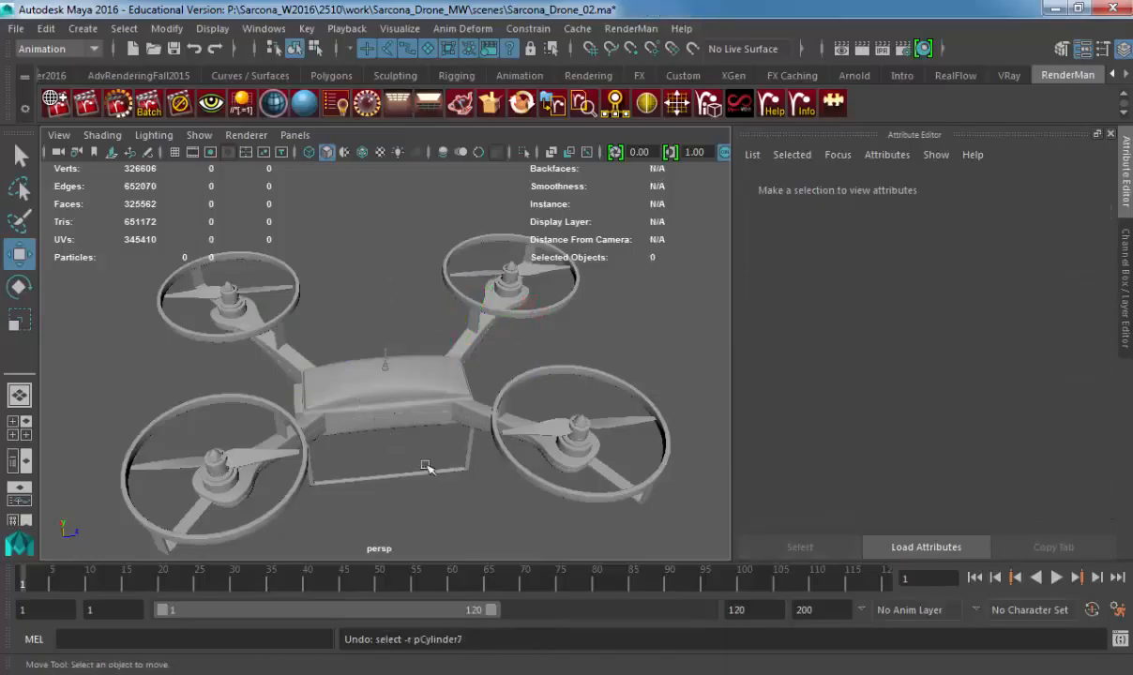
- Start a new scene without saving the drone's changes, and switch to the Modeling menu set
{"action": "left_click_drag", "start_coordinate": [405, 440], "coordinate": [403, 364], "text": "alt"}
{"action": "key", "text": "ctrl+n"}
{"action": "key", "text": "n"}
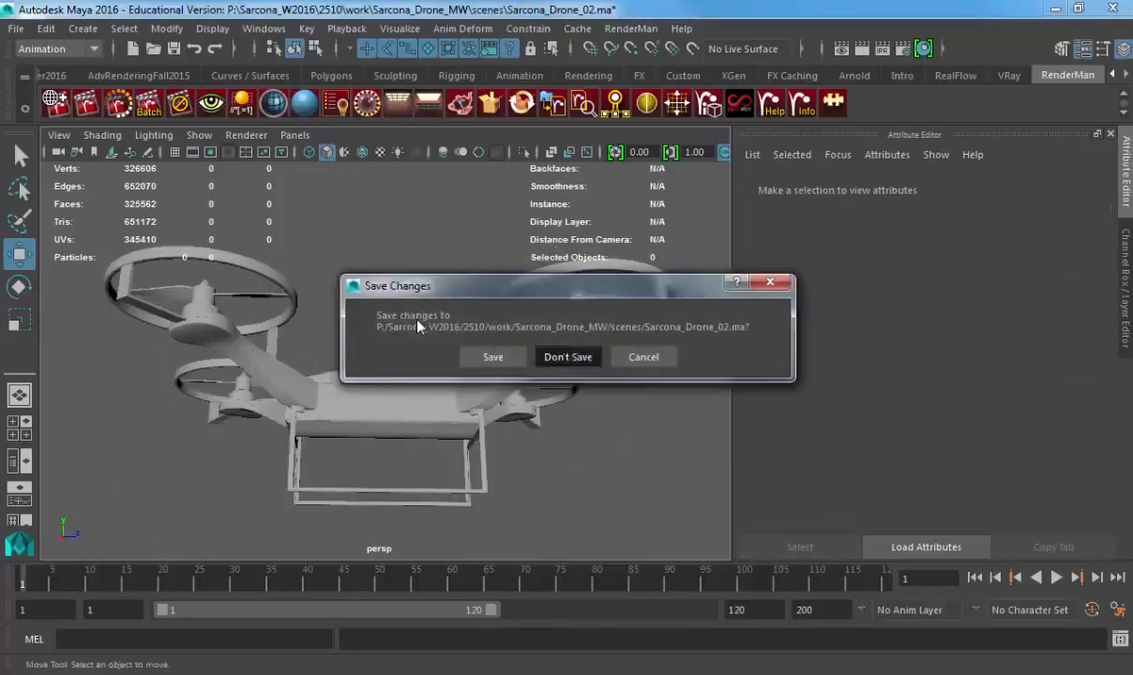
{"action": "left_click", "coordinate": [65, 47]}
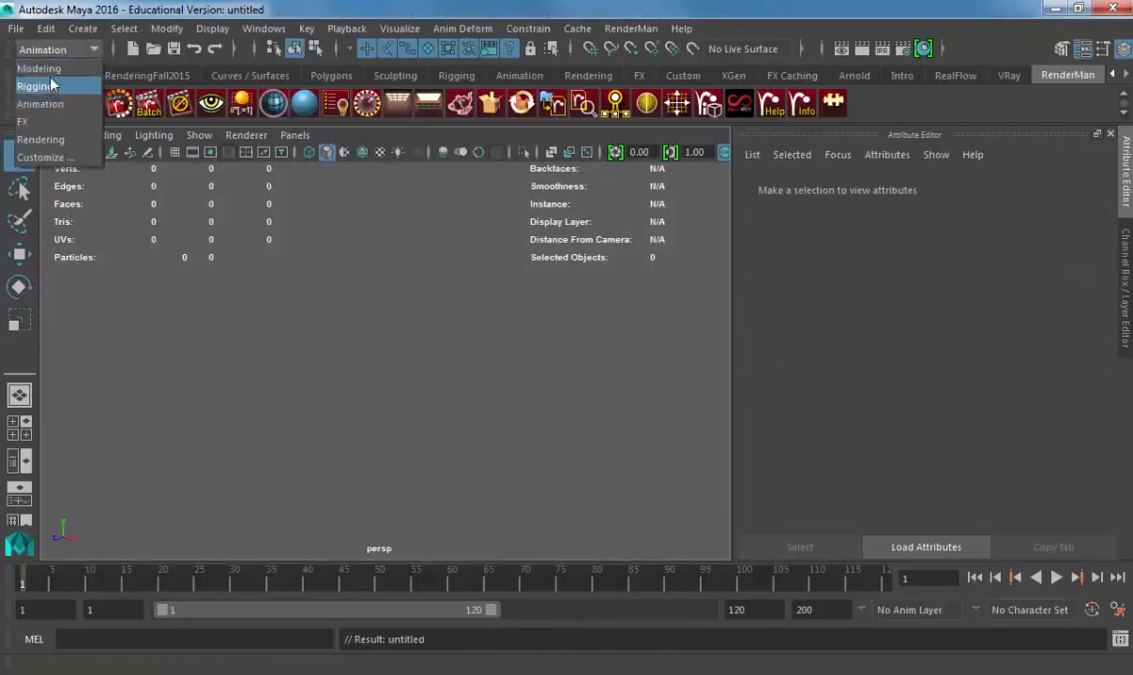
{"action": "left_click", "coordinate": [38, 69]}
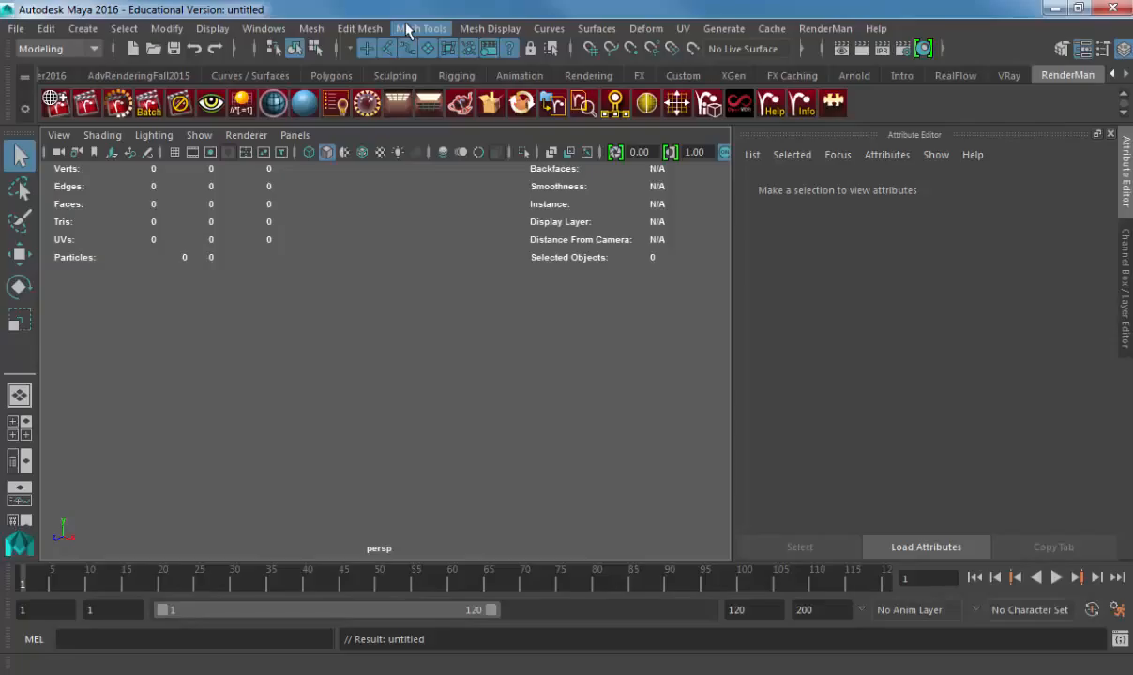
- Create a polygon cylinder in the empty scene and switch to the Rigging menu set
{"action": "left_click", "coordinate": [311, 29]}
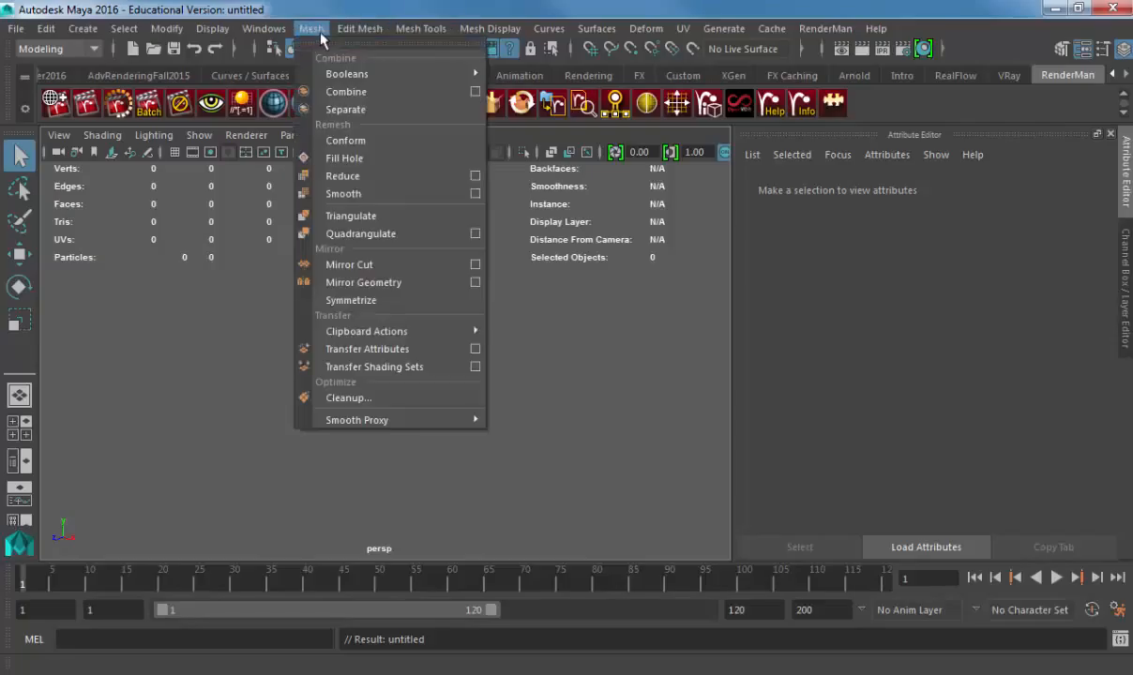
{"action": "mouse_move", "coordinate": [424, 34]}
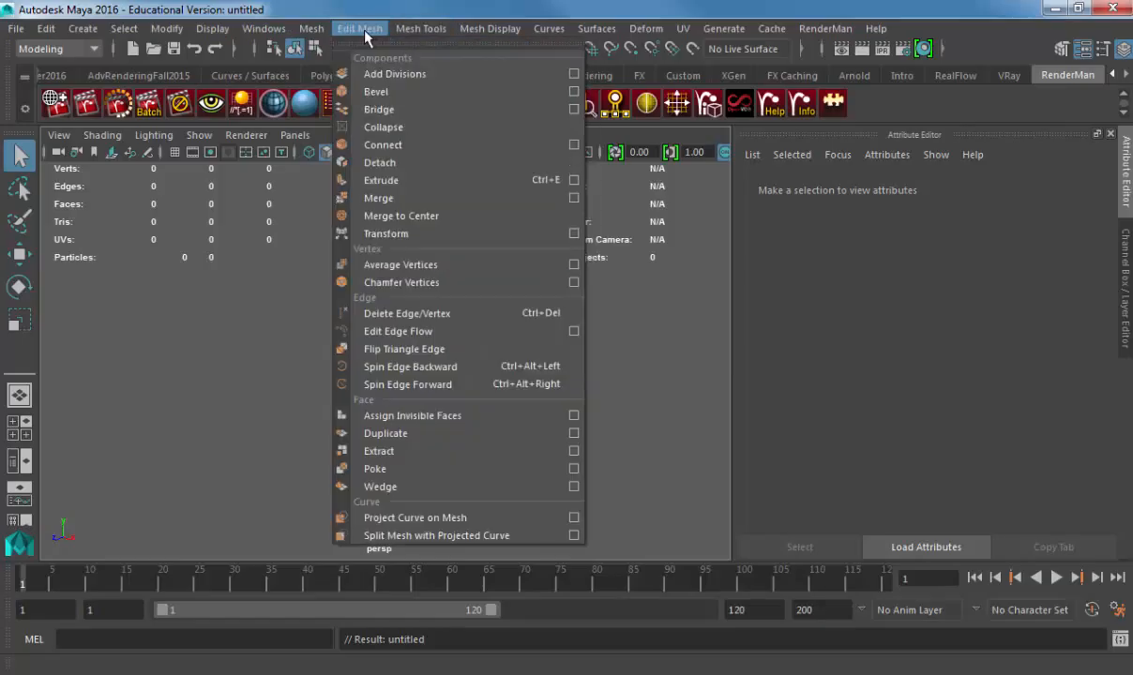
{"action": "mouse_move", "coordinate": [316, 36]}
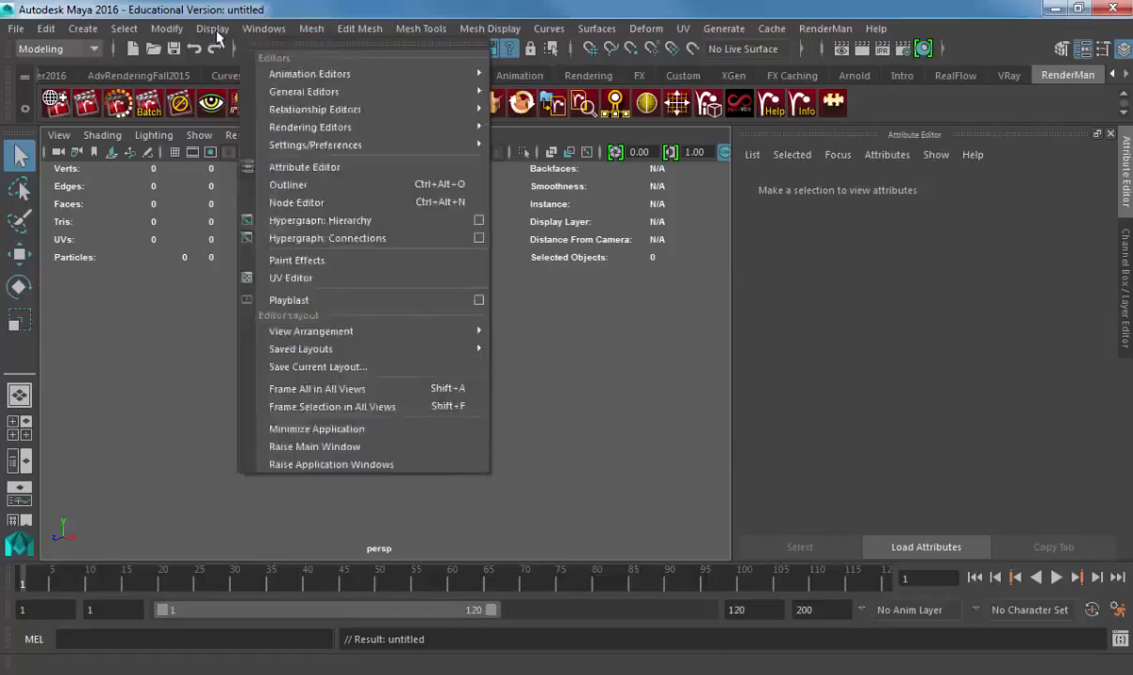
{"action": "mouse_move", "coordinate": [84, 34]}
{"action": "mouse_move", "coordinate": [185, 92]}
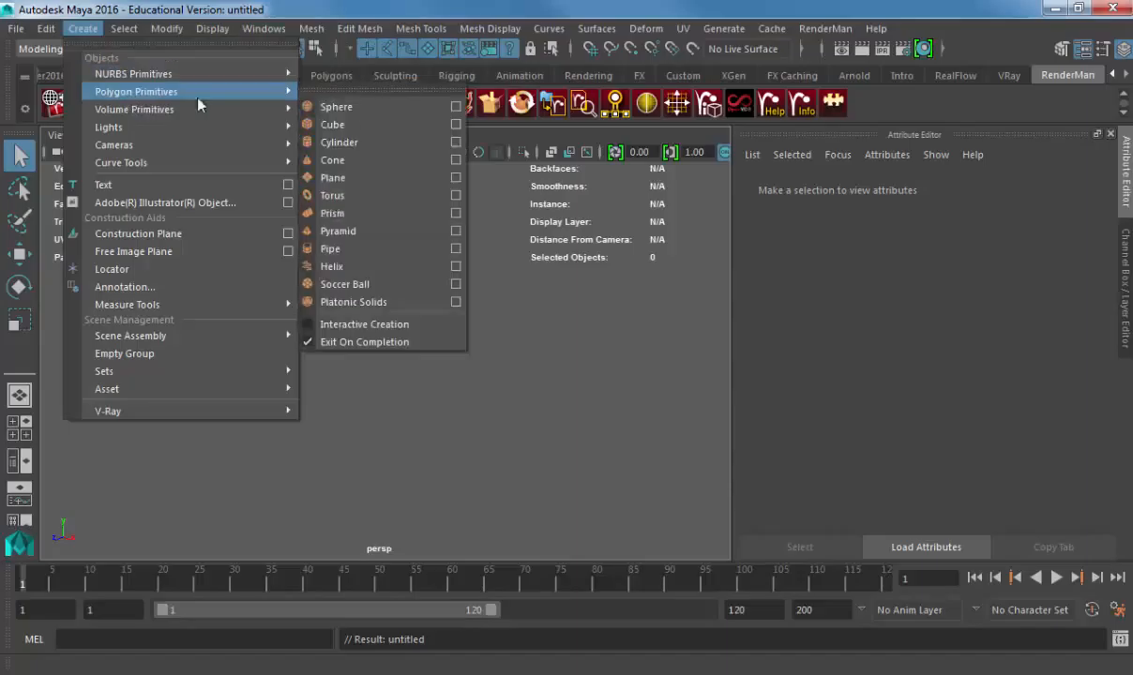
{"action": "left_click", "coordinate": [340, 142]}
{"action": "key", "text": "F3"}
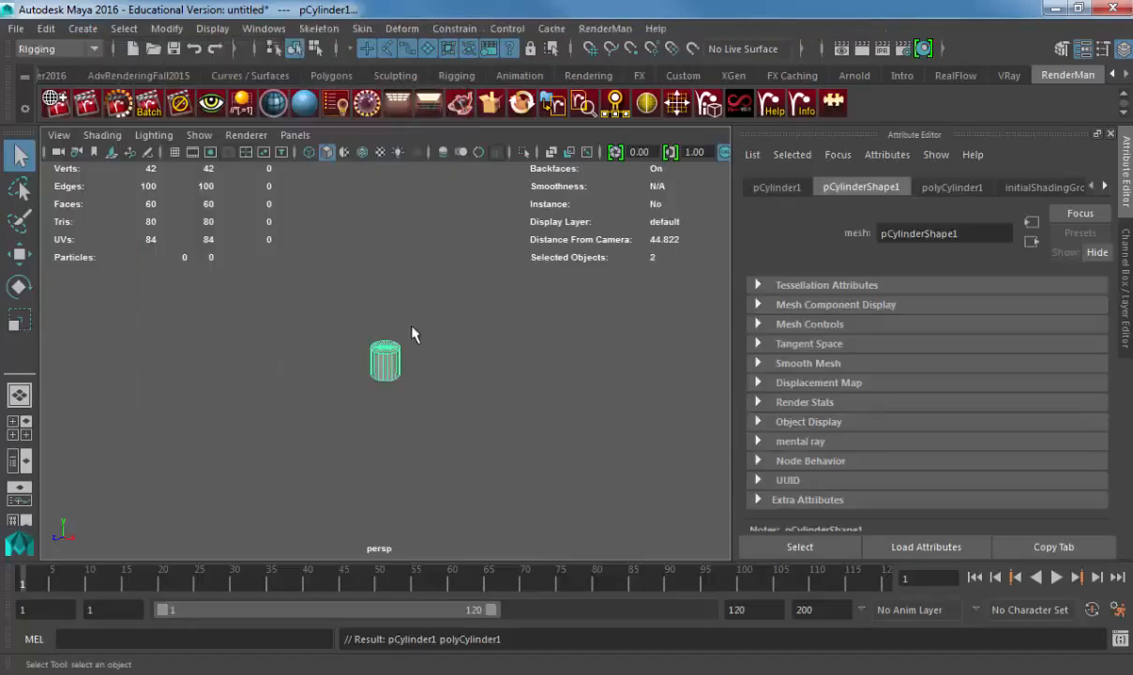
- Frame the cylinder and set its cap subdivisions to 0
{"action": "left_click_drag", "start_coordinate": [446, 319], "coordinate": [441, 352], "text": "alt"}
{"action": "right_click_drag", "start_coordinate": [467, 365], "coordinate": [472, 368], "text": "alt"}
{"action": "key", "text": "f"}
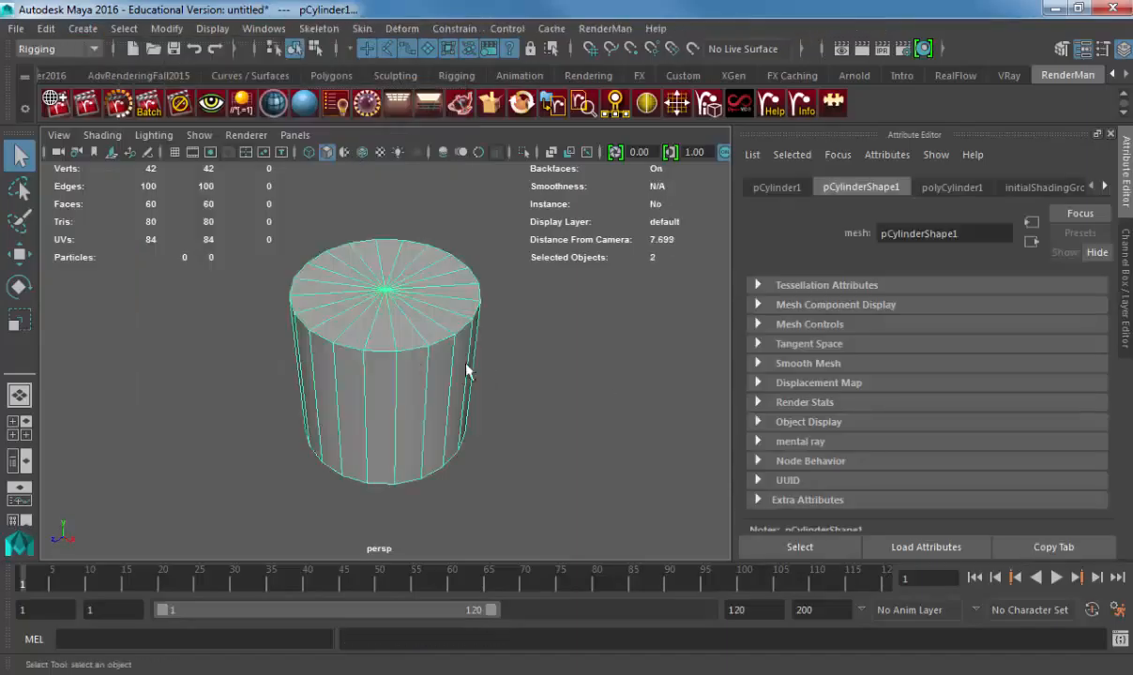
{"action": "scroll", "coordinate": [478, 367], "scroll_direction": "up", "scroll_amount": 1}
{"action": "left_click", "coordinate": [952, 186]}
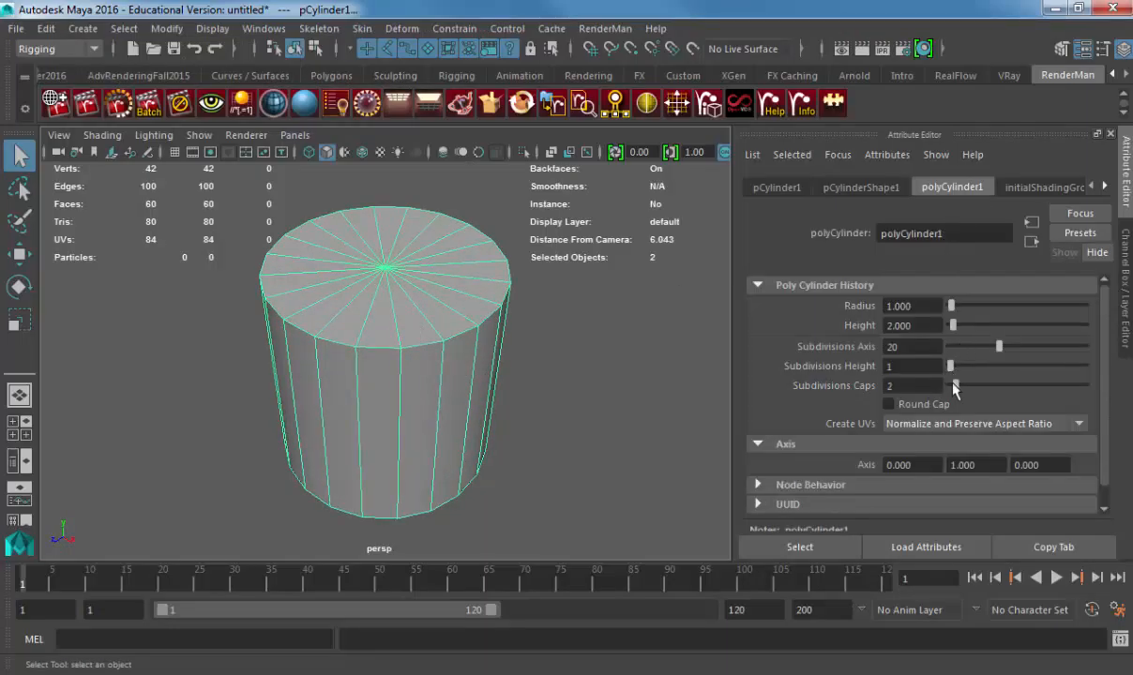
{"action": "left_click_drag", "start_coordinate": [955, 387], "coordinate": [949, 387]}
- Examine the cylinder with undivided caps in smooth preview, and return it to the unsmoothed display
{"action": "mouse_move", "coordinate": [508, 352]}
{"action": "left_mouse_down", "text": "alt"}
{"action": "mouse_move", "coordinate": [516, 362]}
{"action": "mouse_move", "coordinate": [516, 351]}
{"action": "left_mouse_up", "text": "alt"}
{"action": "middle_click_drag", "start_coordinate": [515, 351], "coordinate": [536, 386], "text": "alt"}
{"action": "right_click_drag", "start_coordinate": [543, 386], "coordinate": [495, 336], "text": "alt"}
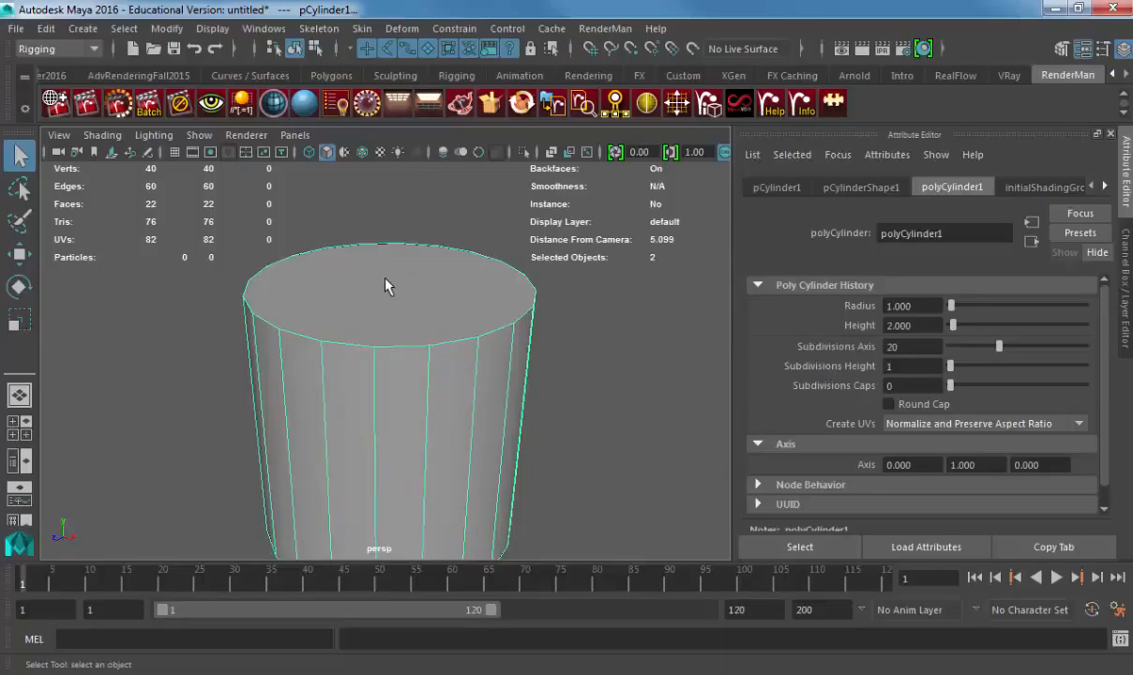
{"action": "key", "text": "3"}
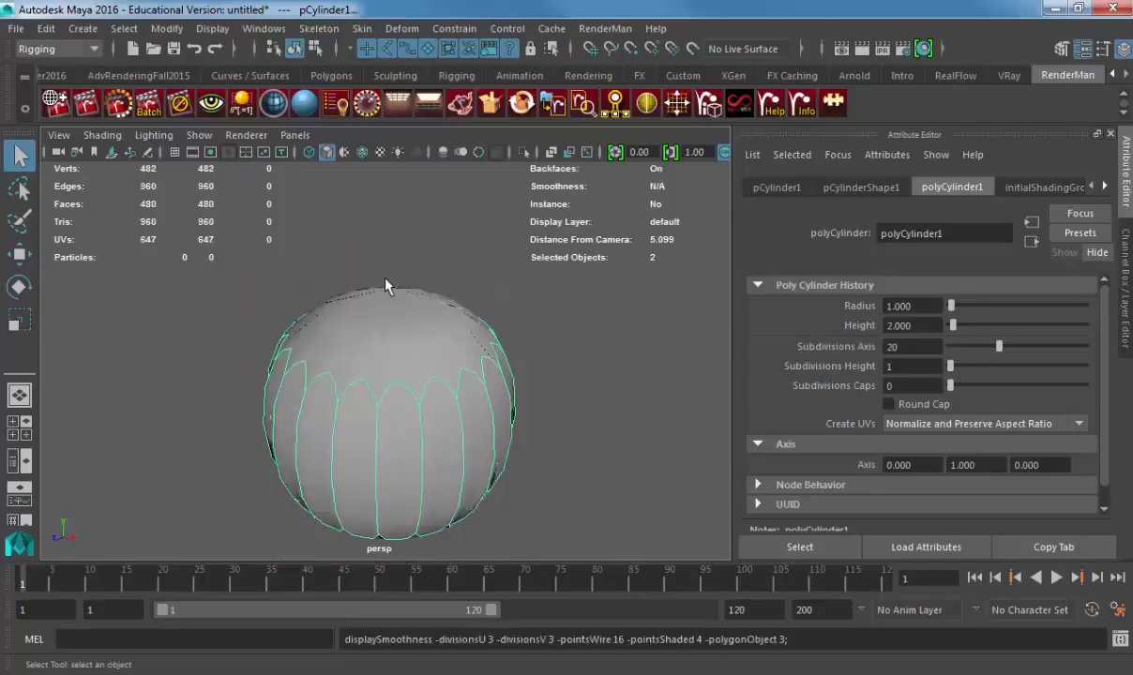
{"action": "left_click", "coordinate": [509, 263]}
{"action": "left_click_drag", "start_coordinate": [509, 262], "coordinate": [491, 373], "text": "alt"}
{"action": "mouse_move", "coordinate": [491, 373]}
{"action": "right_mouse_down", "text": "alt"}
{"action": "mouse_move", "coordinate": [506, 377]}
{"action": "mouse_move", "coordinate": [501, 390]}
{"action": "right_mouse_up", "text": "alt"}
{"action": "left_click_drag", "start_coordinate": [501, 390], "coordinate": [440, 332], "text": "alt"}
{"action": "middle_click_drag", "start_coordinate": [440, 332], "coordinate": [436, 223], "text": "alt"}
{"action": "left_click_drag", "start_coordinate": [436, 223], "coordinate": [404, 295], "text": "alt"}
{"action": "right_click_drag", "start_coordinate": [404, 296], "coordinate": [346, 325], "text": "alt"}
{"action": "left_click_drag", "start_coordinate": [346, 325], "coordinate": [427, 375], "text": "alt"}
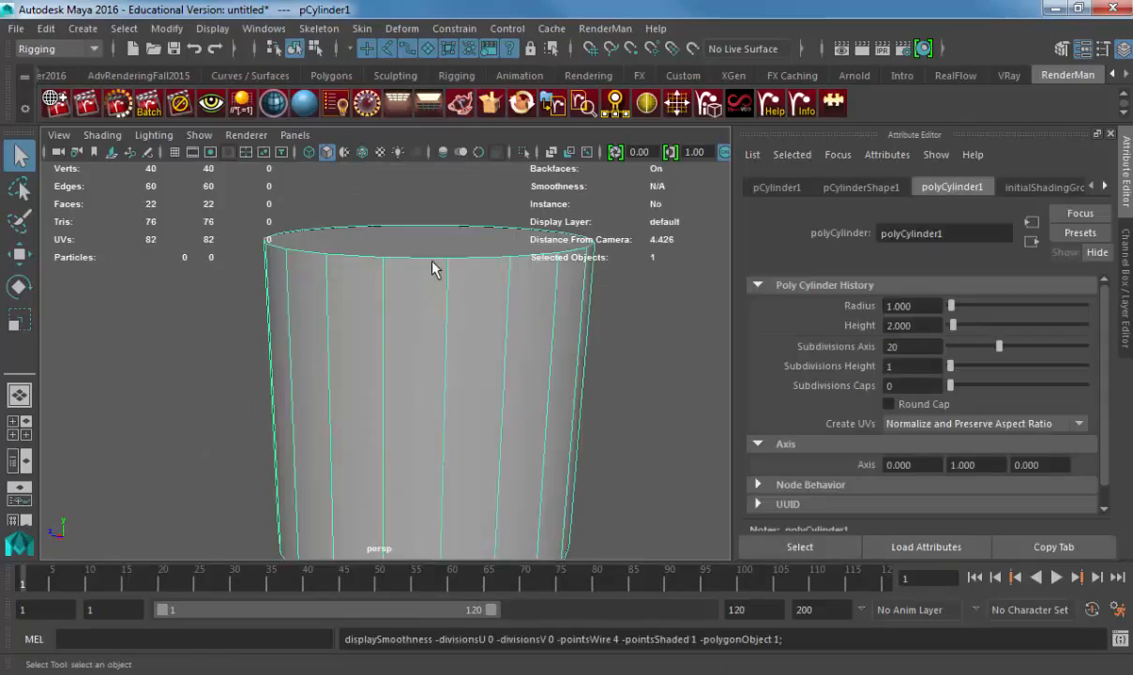
{"action": "left_click_drag", "start_coordinate": [435, 266], "coordinate": [366, 262], "text": "alt"}
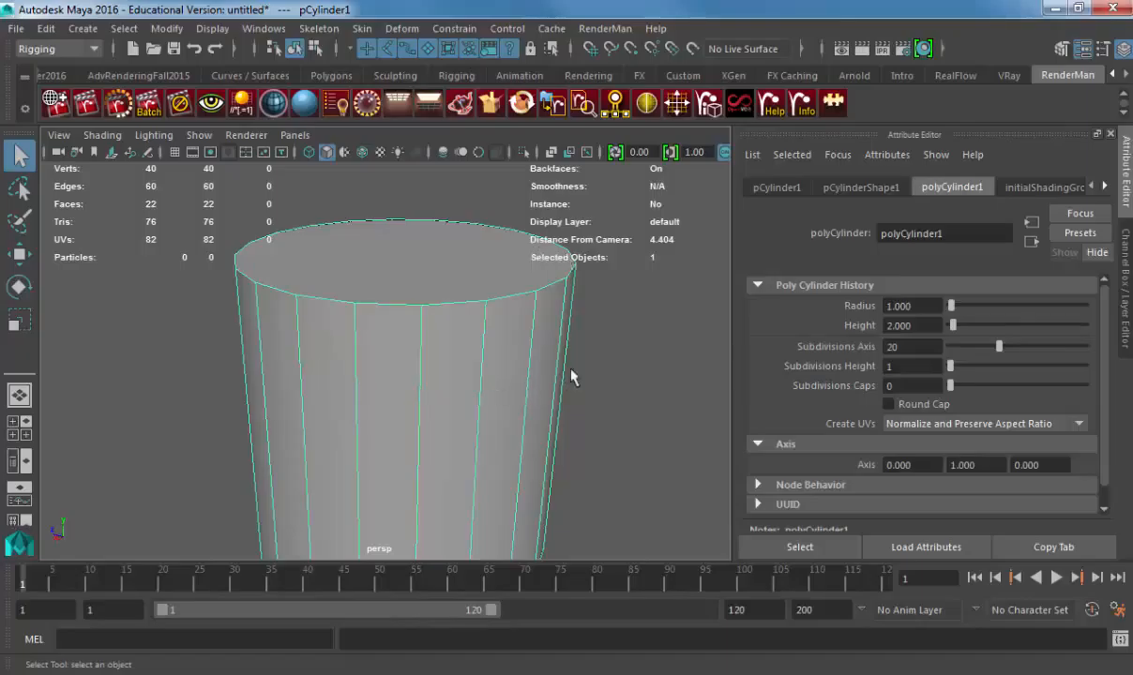
- Select the cylinder's top and bottom cap faces and poke them using the Modeling menu set
{"action": "right_click_drag", "start_coordinate": [435, 188], "coordinate": [435, 230]}
{"action": "left_click", "coordinate": [471, 436]}
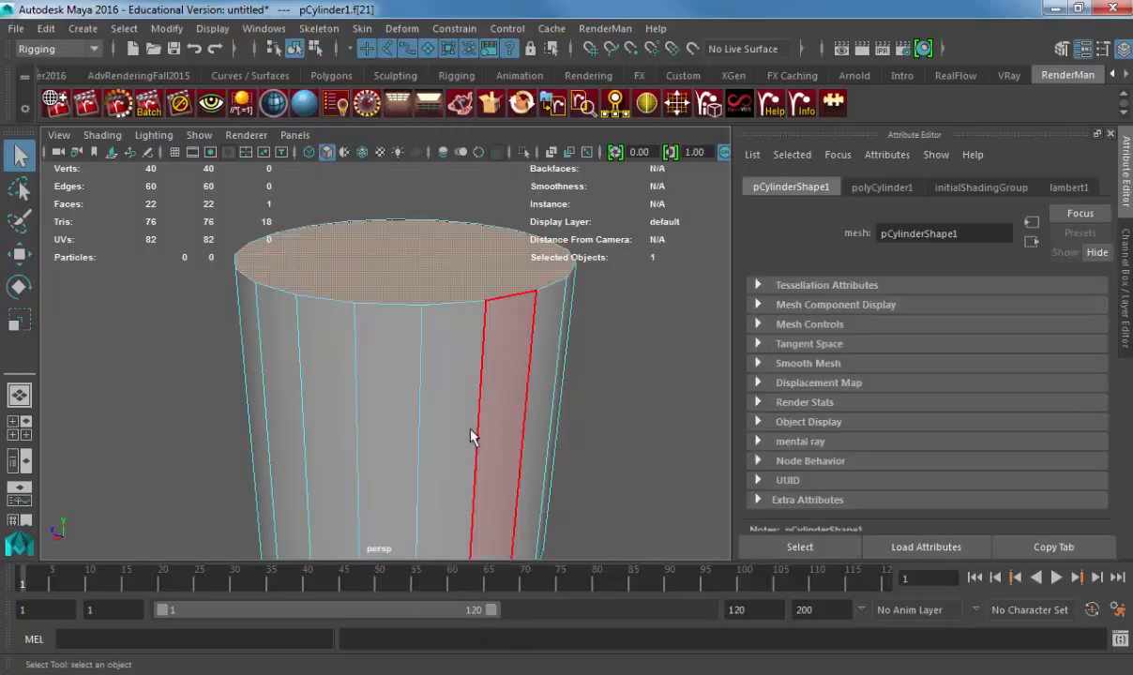
{"action": "left_click_drag", "start_coordinate": [472, 436], "coordinate": [468, 324], "text": "alt"}
{"action": "left_click", "coordinate": [448, 369], "text": "shift"}
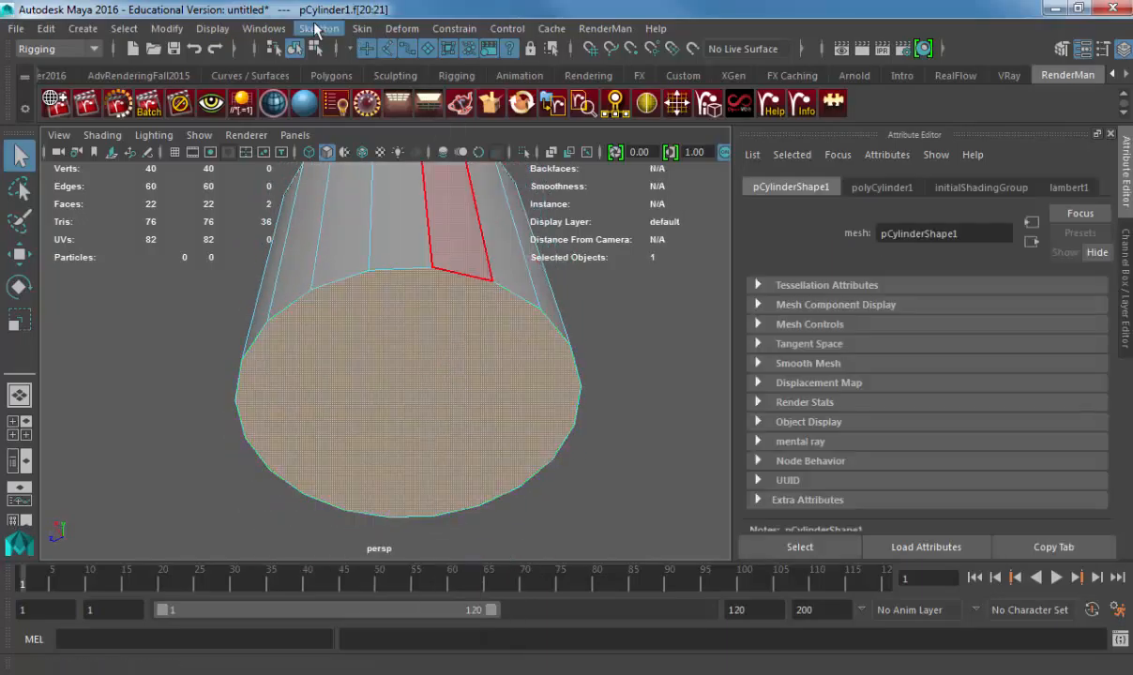
{"action": "left_click", "coordinate": [57, 48]}
{"action": "left_click", "coordinate": [42, 63]}
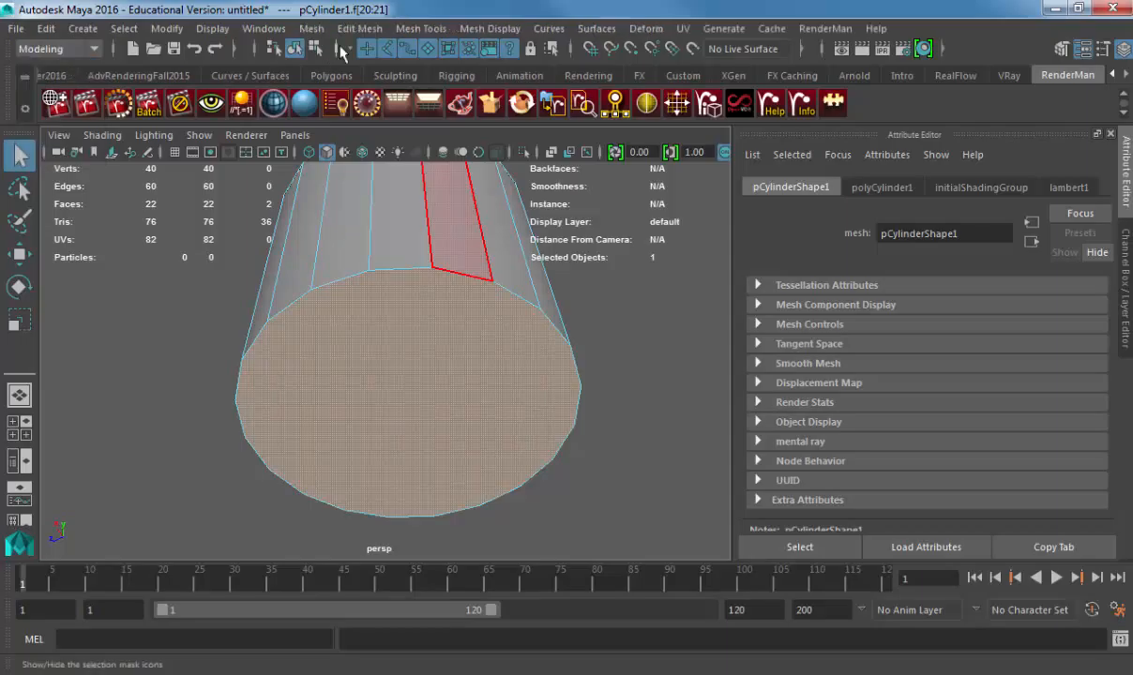
{"action": "left_click", "coordinate": [359, 28]}
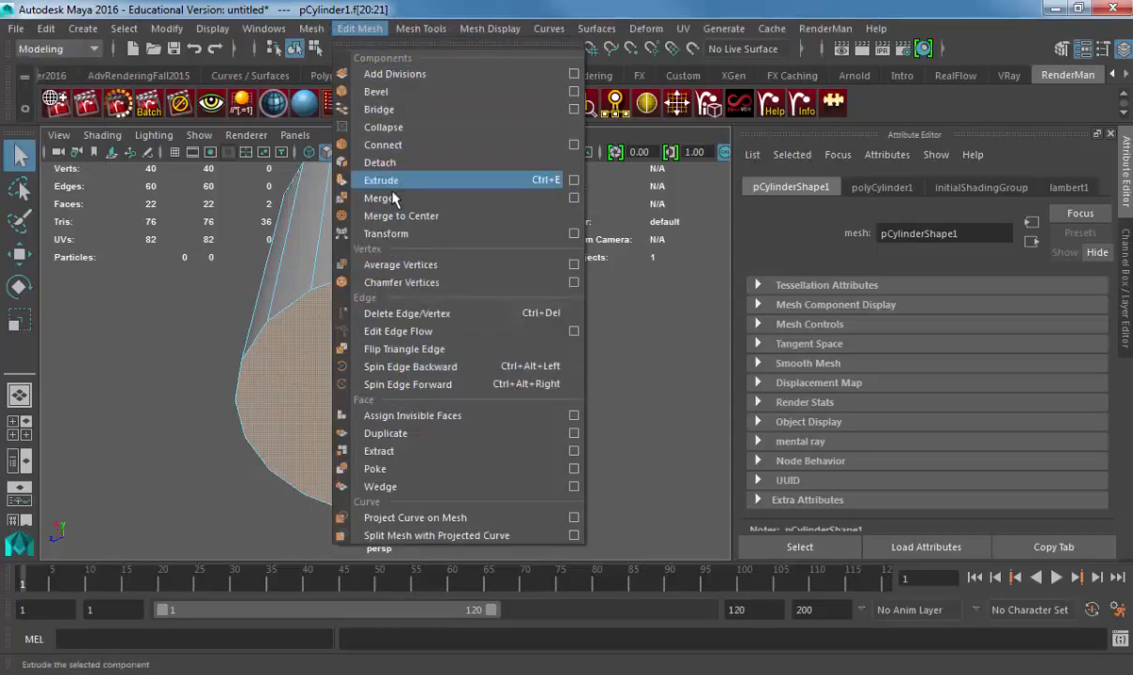
{"action": "left_click", "coordinate": [392, 469]}
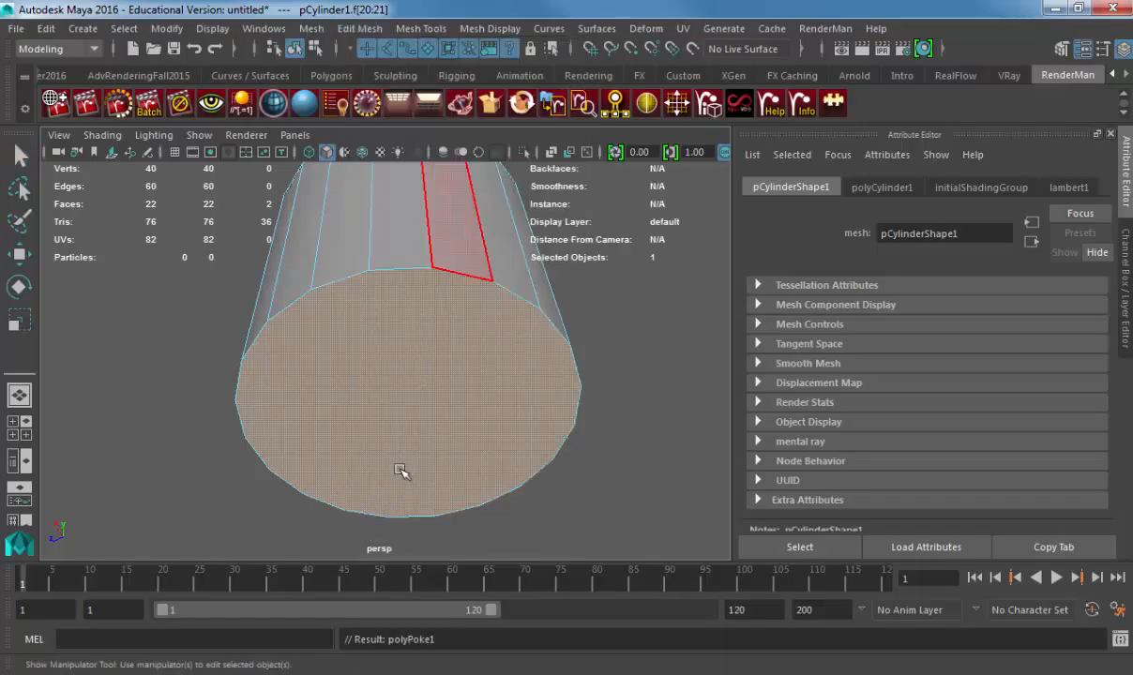
- Preview the cylinder with poked caps smoothed, and return it to the unsmoothed display
{"action": "left_click_drag", "start_coordinate": [531, 371], "coordinate": [537, 445], "text": "alt"}
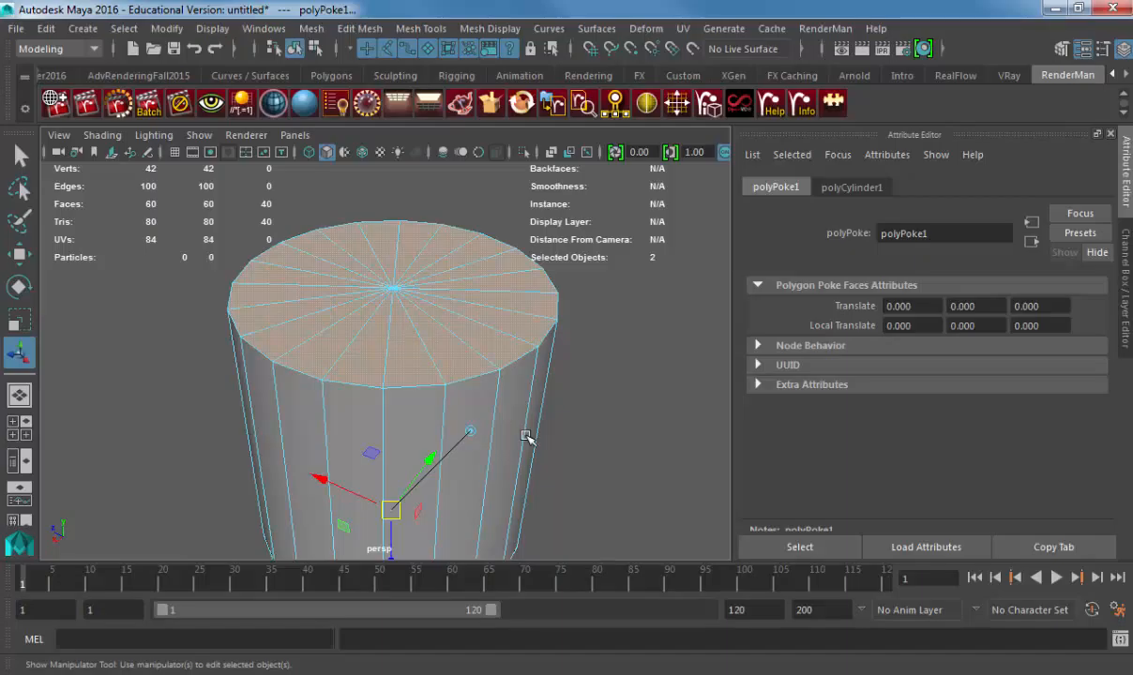
{"action": "key", "text": "3"}
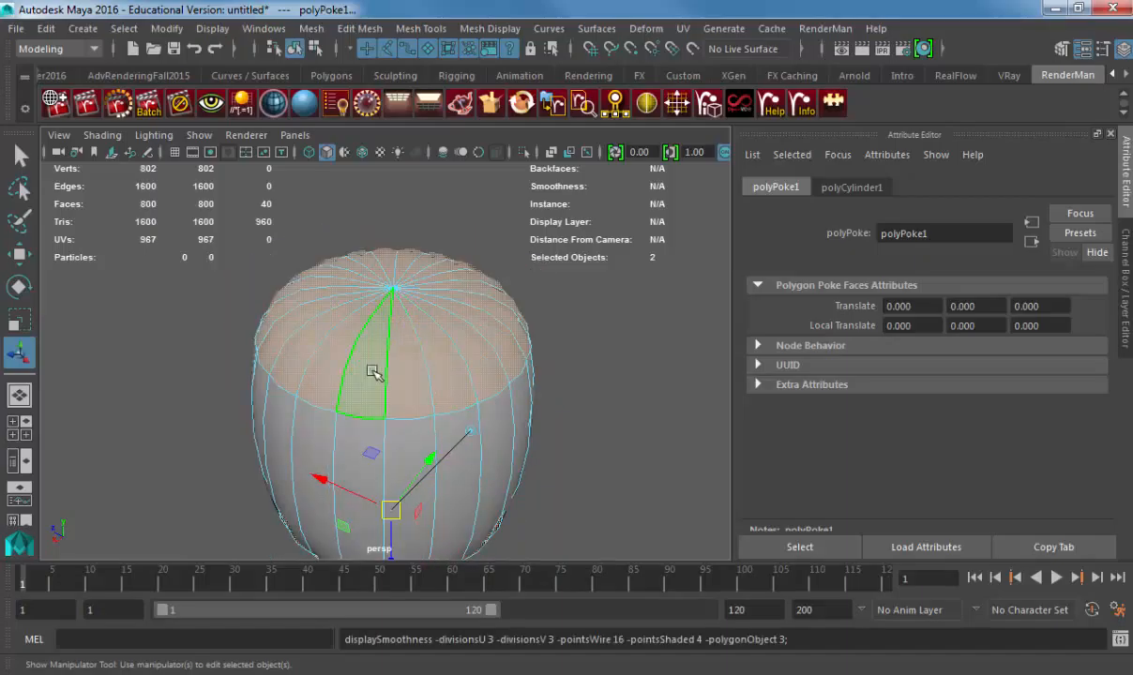
{"action": "left_click", "coordinate": [576, 386]}
{"action": "left_click_drag", "start_coordinate": [577, 386], "coordinate": [447, 359], "text": "alt"}
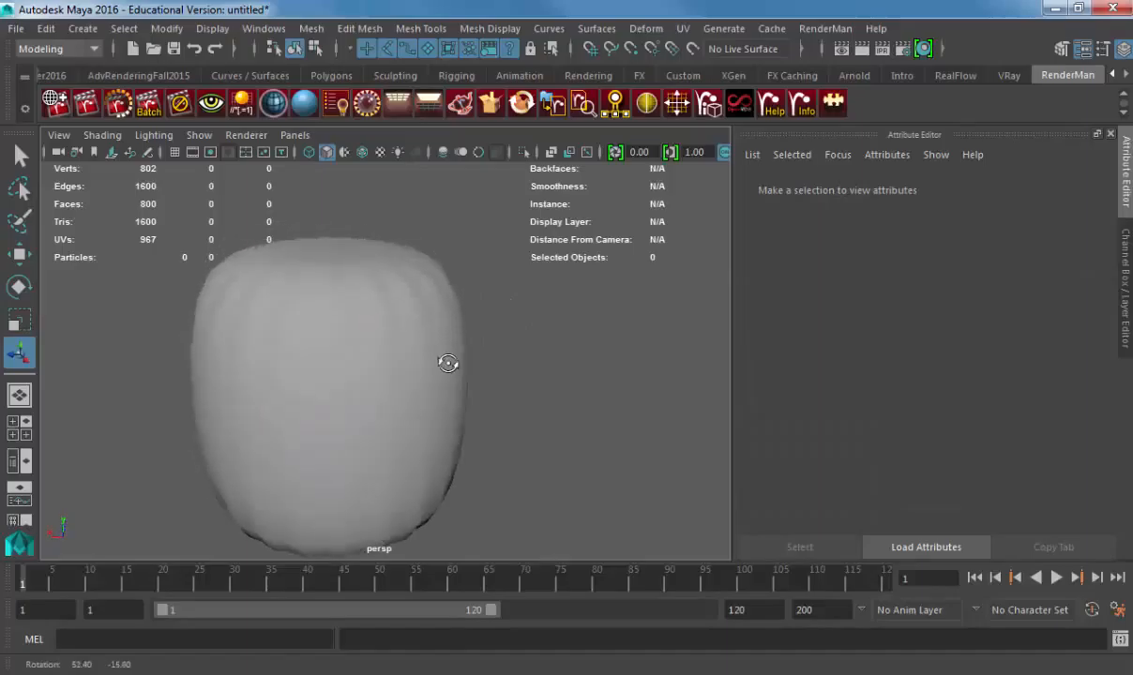
{"action": "left_click", "coordinate": [428, 363]}
{"action": "key", "text": "1"}
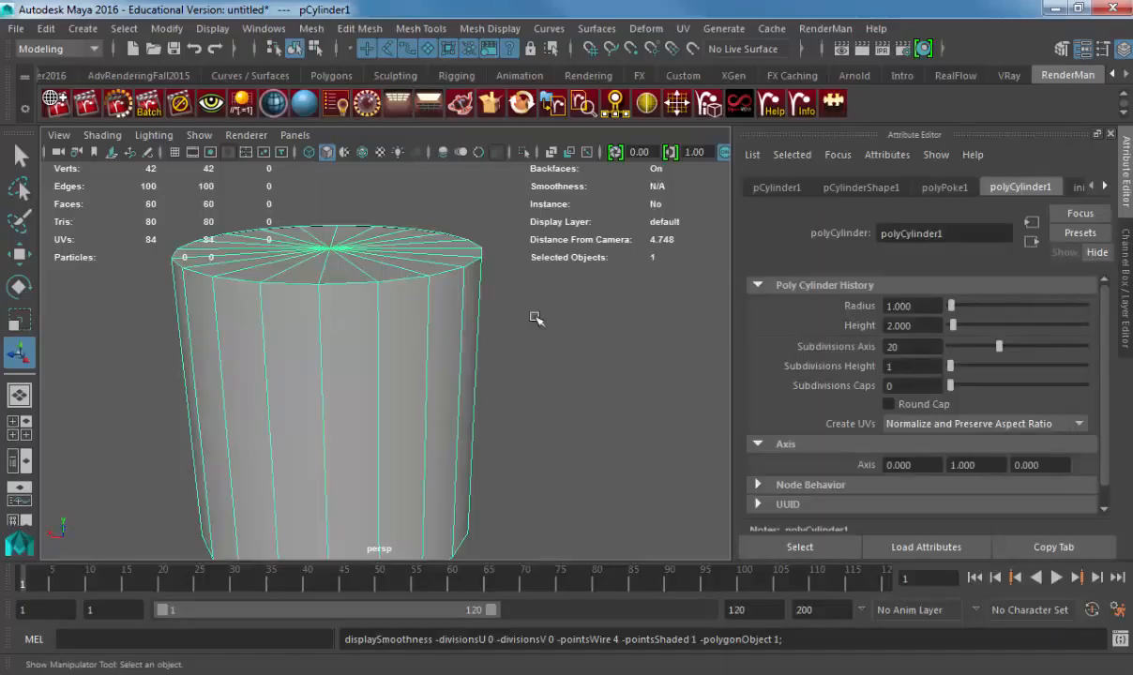
- Examine the centre points of the poked top and bottom caps up close
{"action": "middle_click_drag", "start_coordinate": [424, 306], "coordinate": [563, 380], "text": "alt"}
{"action": "right_click_drag", "start_coordinate": [563, 380], "coordinate": [668, 370], "text": "alt"}
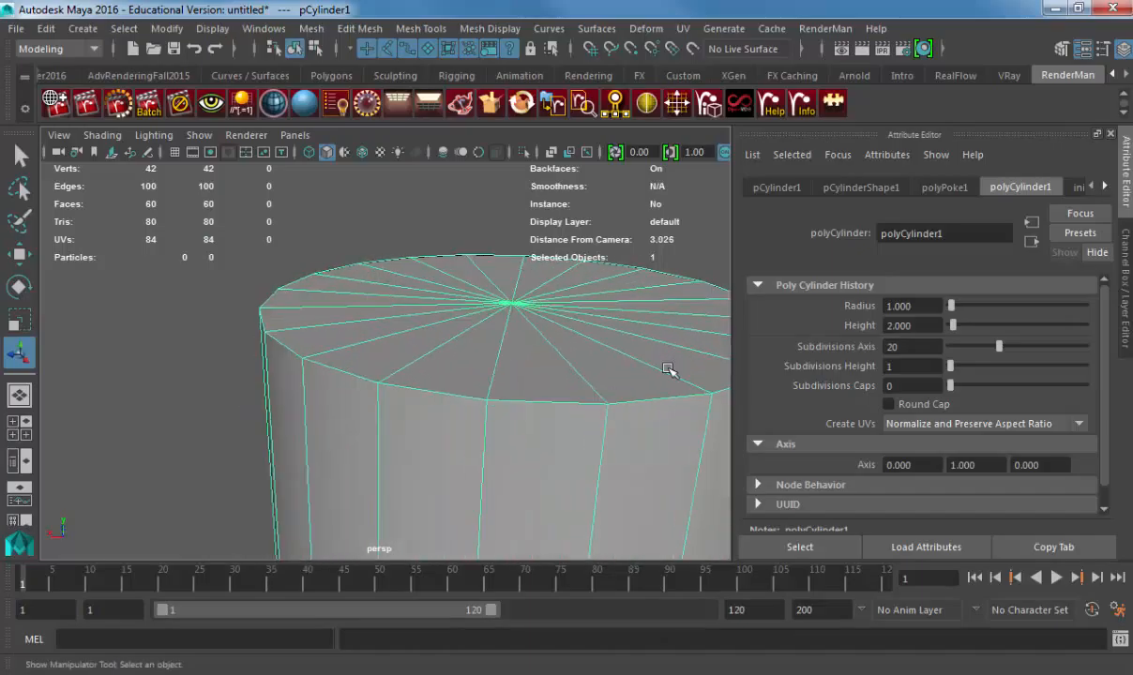
{"action": "left_click_drag", "start_coordinate": [561, 361], "coordinate": [457, 319], "text": "alt"}
{"action": "right_click_drag", "start_coordinate": [440, 336], "coordinate": [502, 344], "text": "alt"}
{"action": "middle_click_drag", "start_coordinate": [488, 330], "coordinate": [497, 380], "text": "alt"}
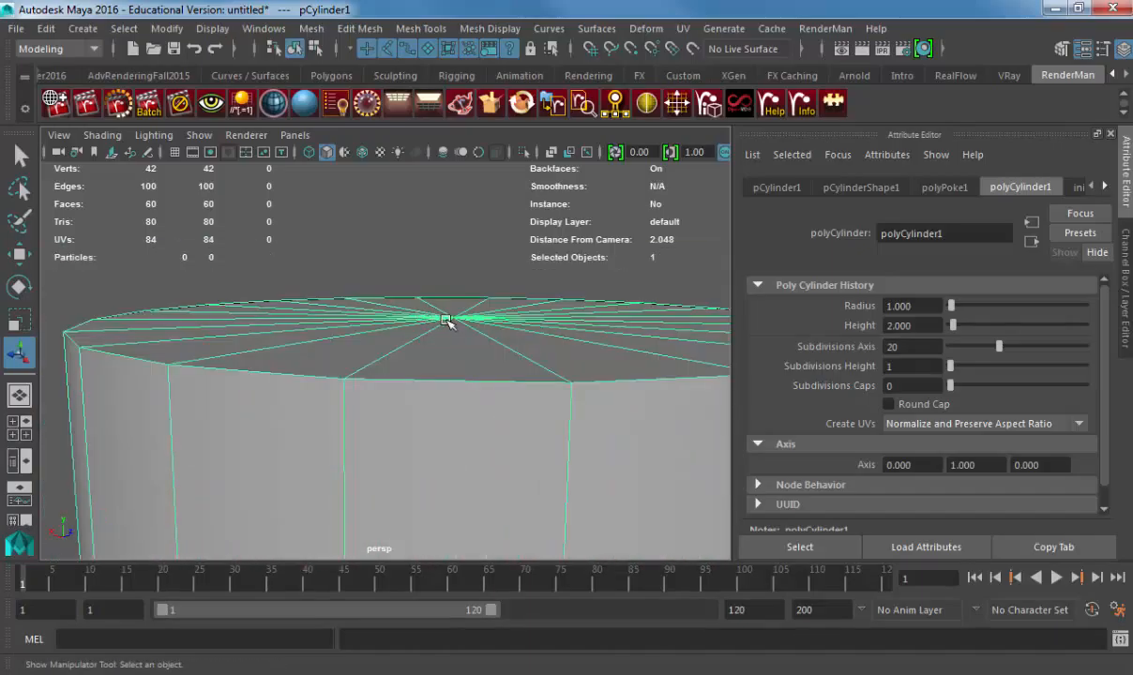
{"action": "left_click_drag", "start_coordinate": [232, 392], "coordinate": [262, 340], "text": "alt"}
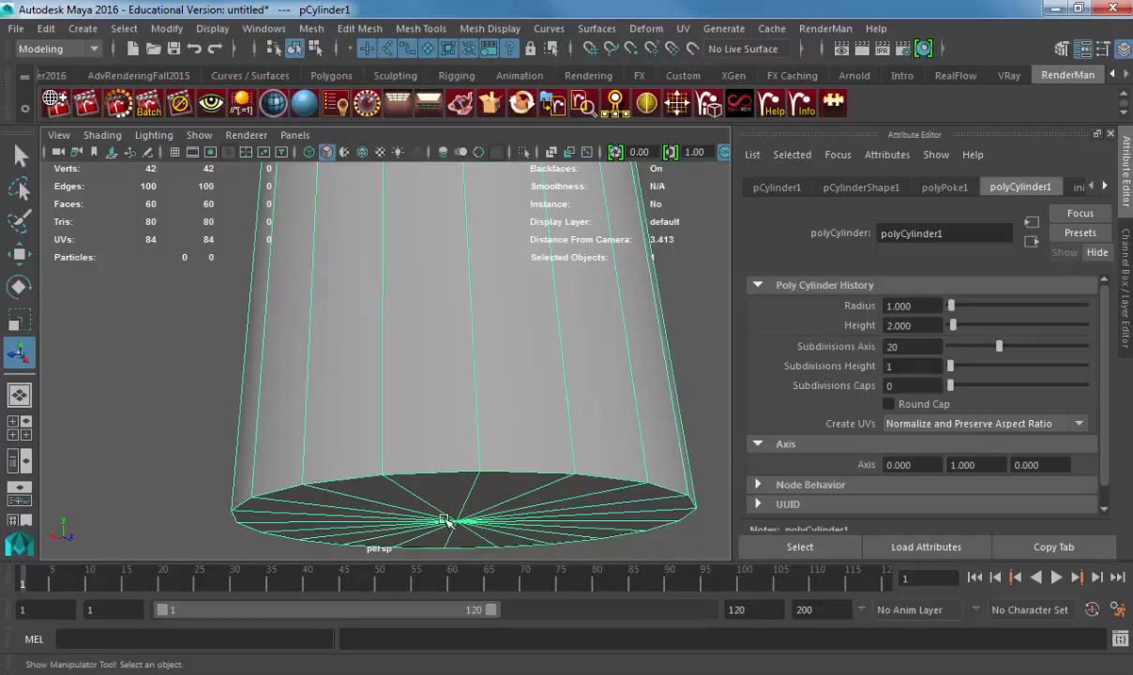
{"action": "left_click_drag", "start_coordinate": [403, 333], "coordinate": [370, 298], "text": "alt"}
{"action": "right_click_drag", "start_coordinate": [367, 279], "coordinate": [370, 300], "text": "shift"}
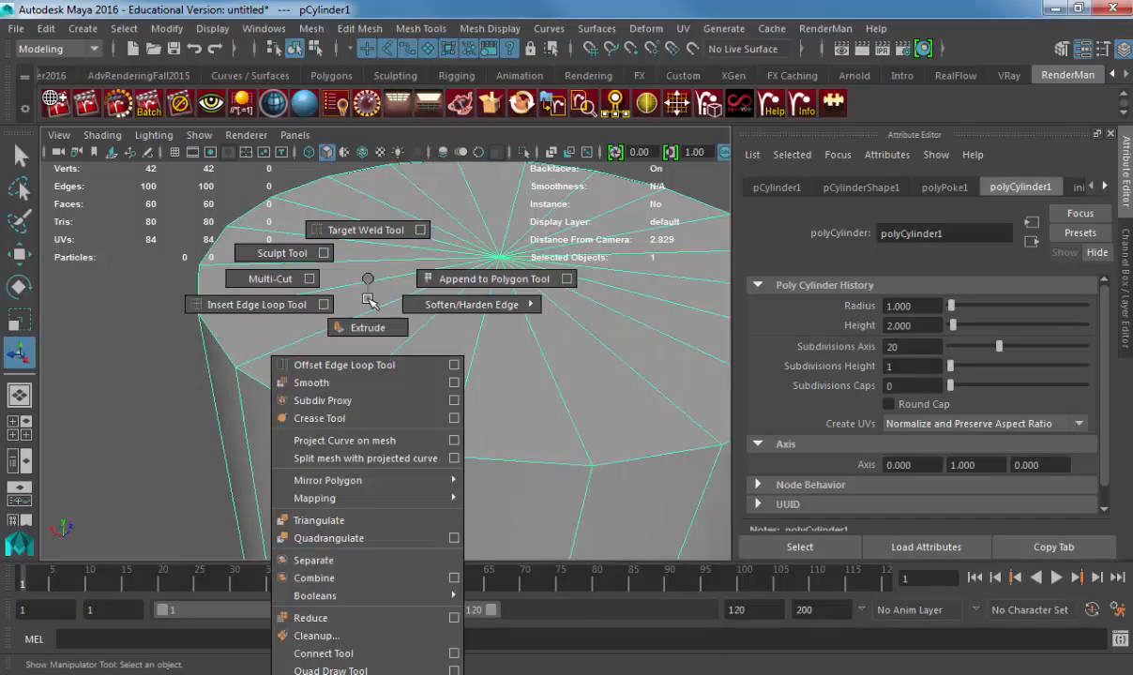
{"action": "right_click_drag", "start_coordinate": [368, 298], "coordinate": [368, 300], "text": "shift"}
{"action": "right_click_drag", "start_coordinate": [347, 169], "coordinate": [362, 236]}
{"action": "key", "text": "ctrl+z"}
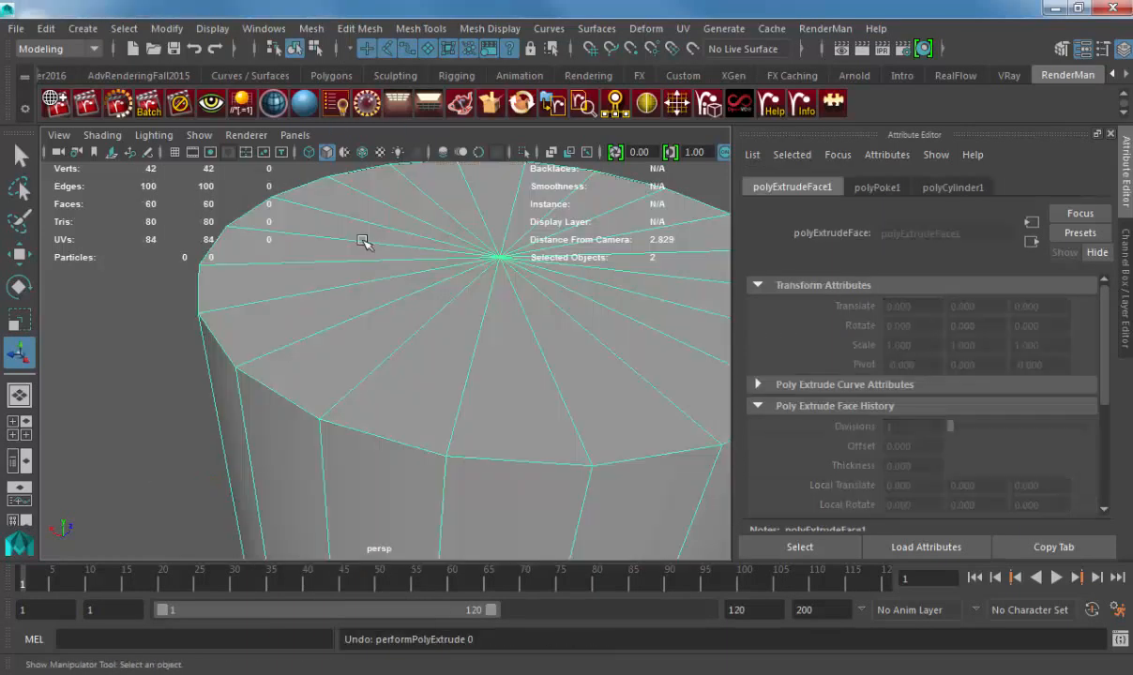
- Bevel the top and bottom rim edge loops of the cylinder with a fraction of 0.1 and 3 segments
{"action": "double_click", "coordinate": [272, 388]}
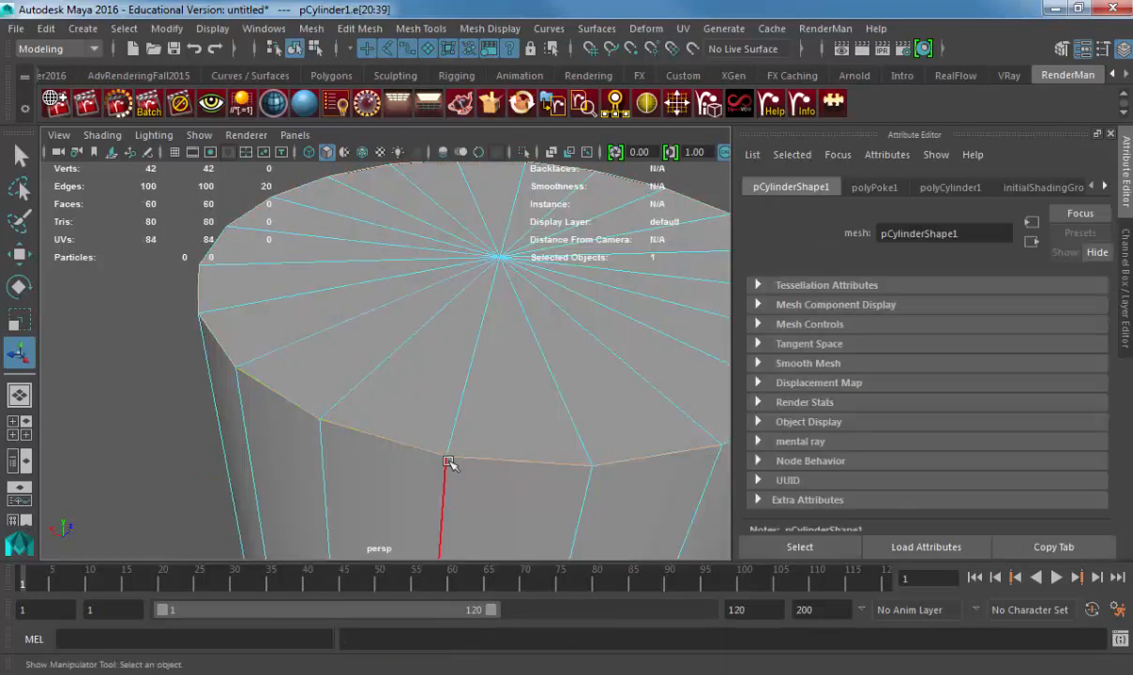
{"action": "right_click_drag", "start_coordinate": [449, 462], "coordinate": [352, 402], "text": "alt"}
{"action": "middle_click_drag", "start_coordinate": [351, 402], "coordinate": [360, 350], "text": "alt"}
{"action": "double_click", "coordinate": [373, 403], "text": "shift"}
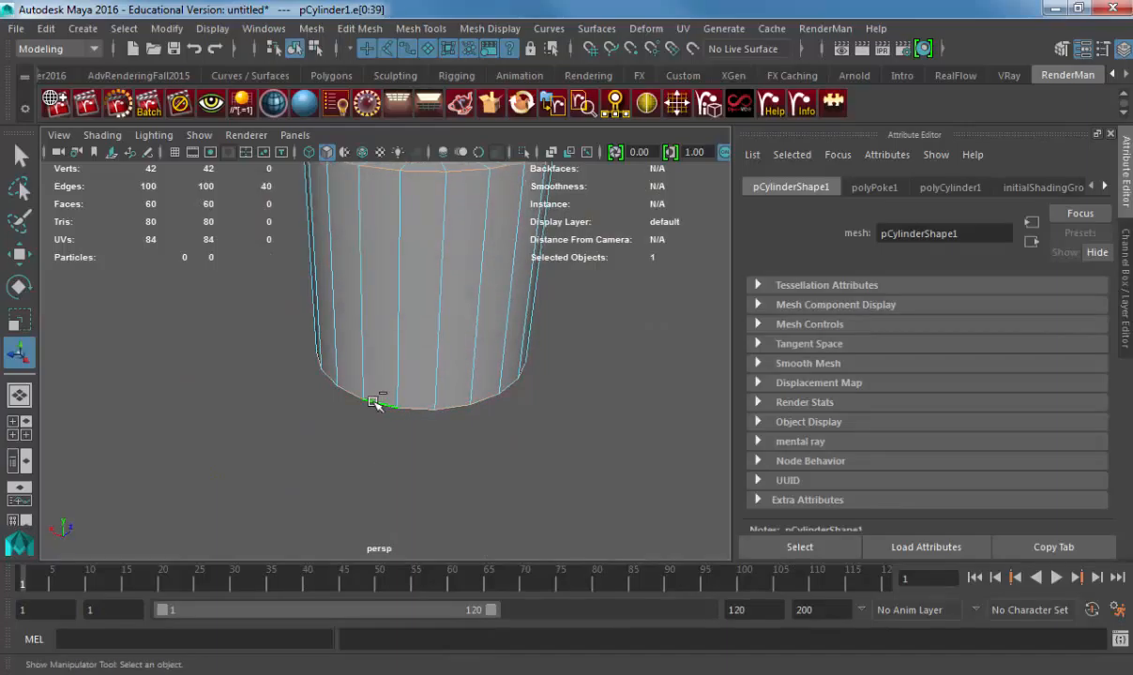
{"action": "right_click_drag", "start_coordinate": [374, 249], "coordinate": [434, 293], "text": "shift"}
{"action": "left_click", "coordinate": [615, 377]}
{"action": "type", "text": ".1"}
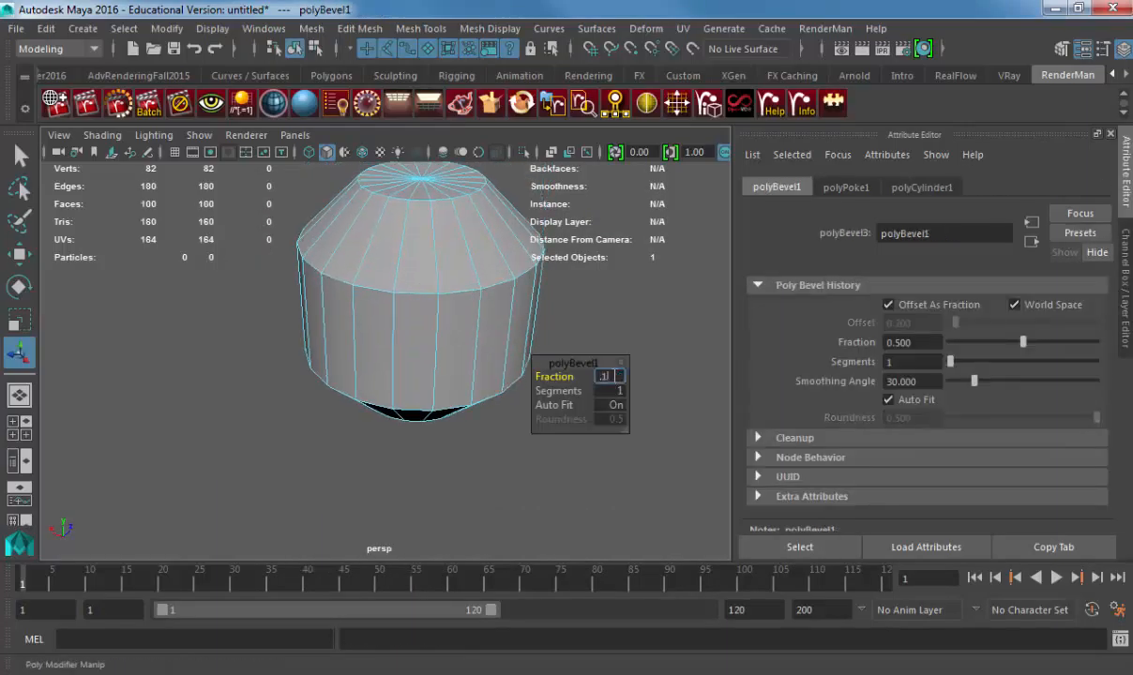
{"action": "key", "text": "Return"}
{"action": "left_click", "coordinate": [558, 390]}
{"action": "middle_click_drag", "start_coordinate": [362, 264], "coordinate": [376, 231]}
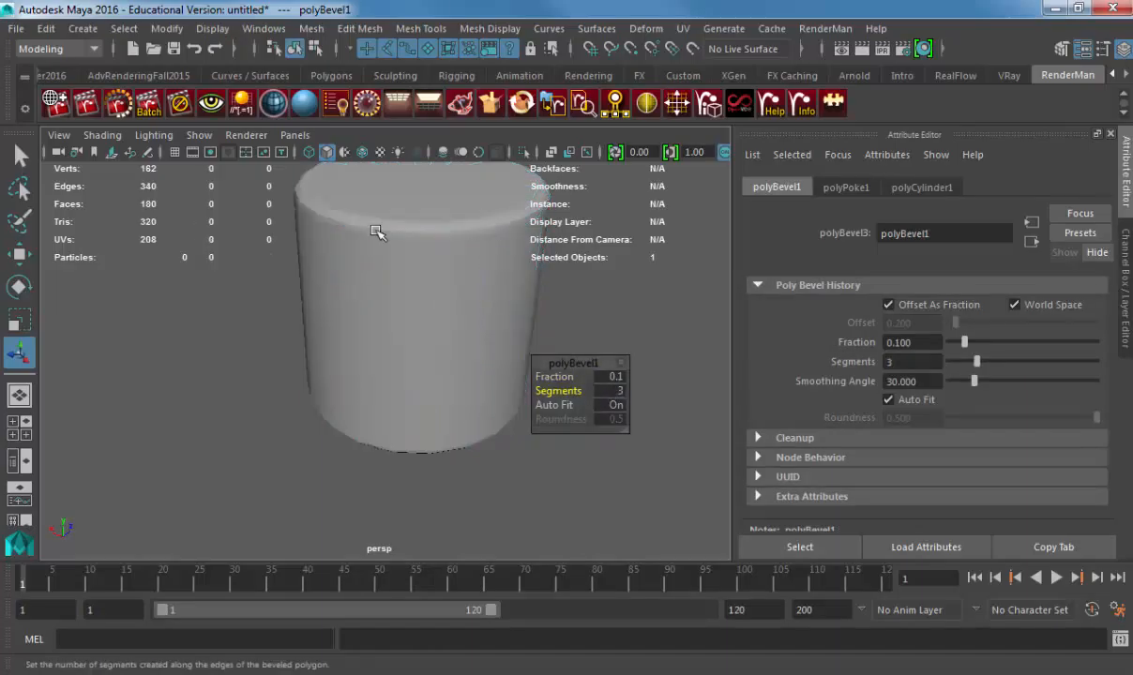
- Examine the beveled rim and top cap up close in smooth preview, and return to the unsmoothed display
{"action": "left_click", "coordinate": [376, 233]}
{"action": "left_click_drag", "start_coordinate": [364, 274], "coordinate": [331, 321], "text": "alt"}
{"action": "right_click_drag", "start_coordinate": [331, 320], "coordinate": [448, 359], "text": "alt"}
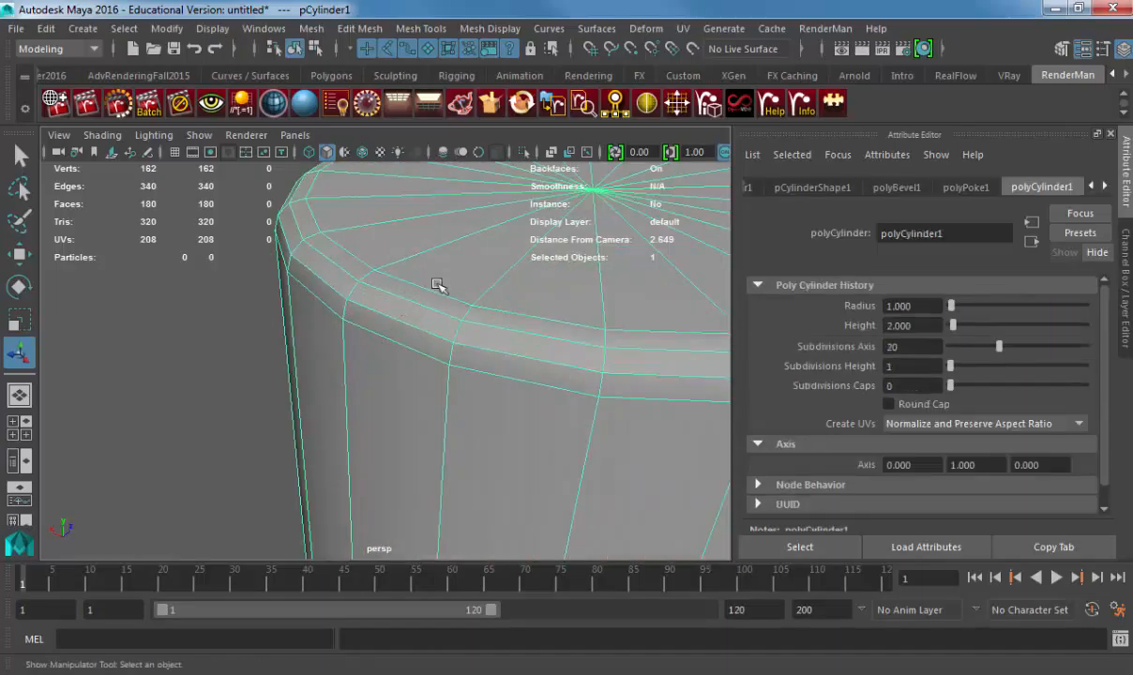
{"action": "left_click_drag", "start_coordinate": [437, 284], "coordinate": [313, 288], "text": "alt"}
{"action": "right_click_drag", "start_coordinate": [313, 288], "coordinate": [289, 281], "text": "alt"}
{"action": "key", "text": "3"}
{"action": "left_click", "coordinate": [250, 286]}
{"action": "right_click_drag", "start_coordinate": [446, 332], "coordinate": [236, 320], "text": "alt"}
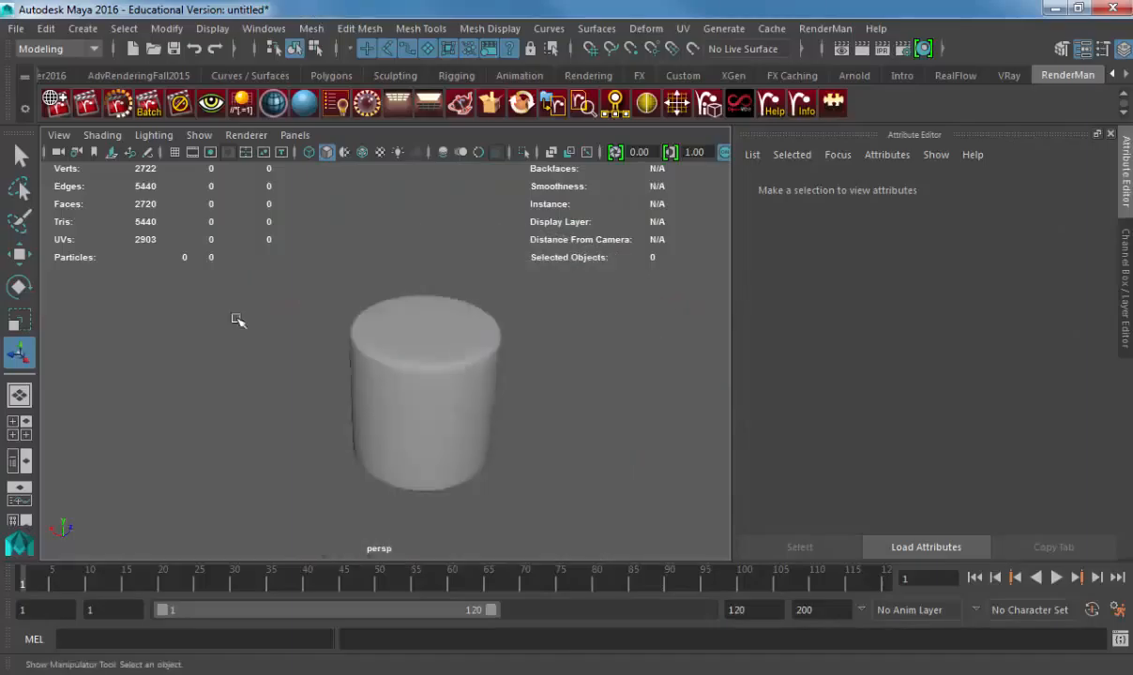
{"action": "left_click_drag", "start_coordinate": [236, 320], "coordinate": [304, 352], "text": "alt"}
{"action": "right_click_drag", "start_coordinate": [304, 352], "coordinate": [616, 387], "text": "alt"}
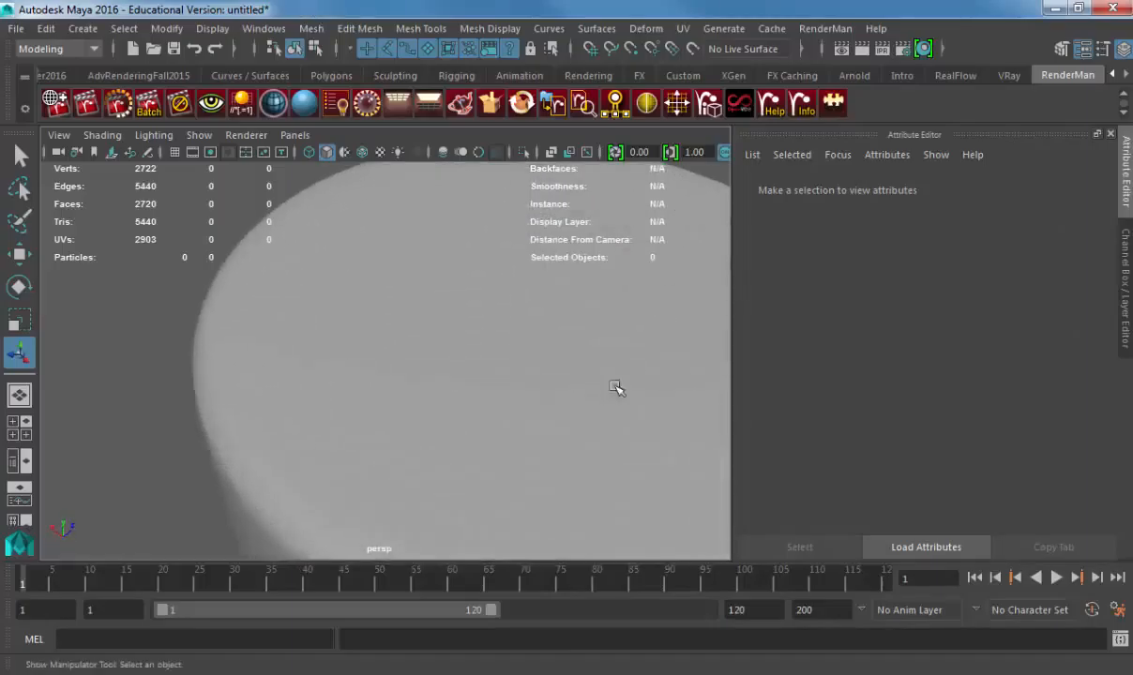
{"action": "left_click", "coordinate": [580, 377]}
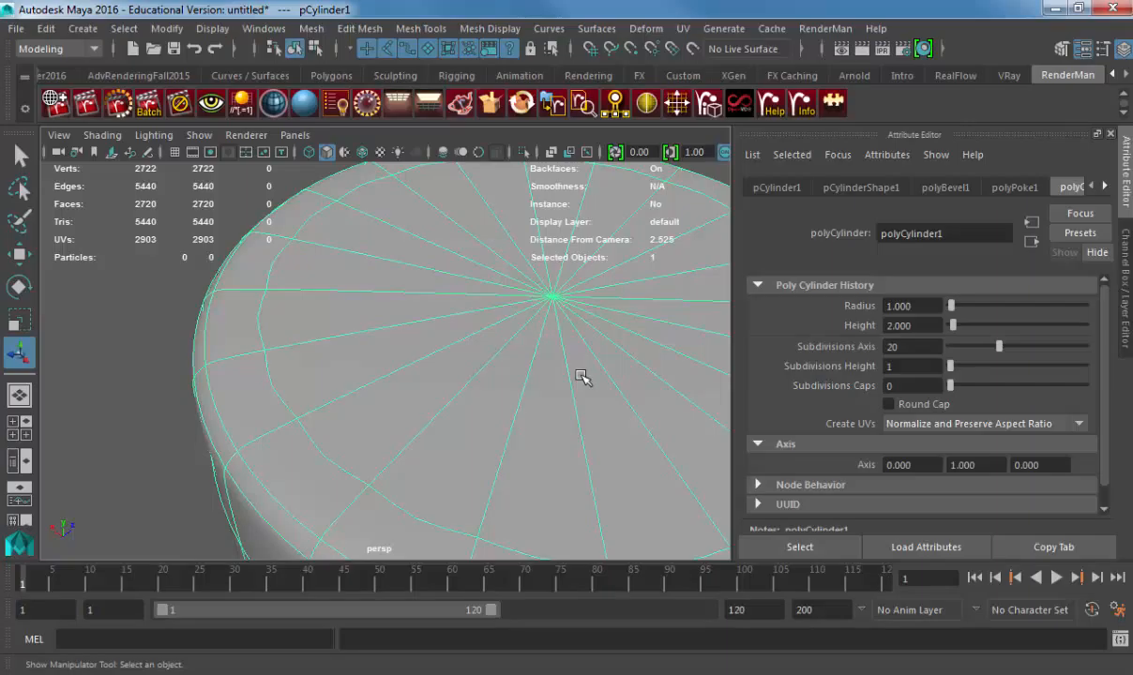
{"action": "right_click_drag", "start_coordinate": [606, 366], "coordinate": [464, 356], "text": "alt"}
{"action": "middle_click_drag", "start_coordinate": [463, 356], "coordinate": [417, 317], "text": "alt"}
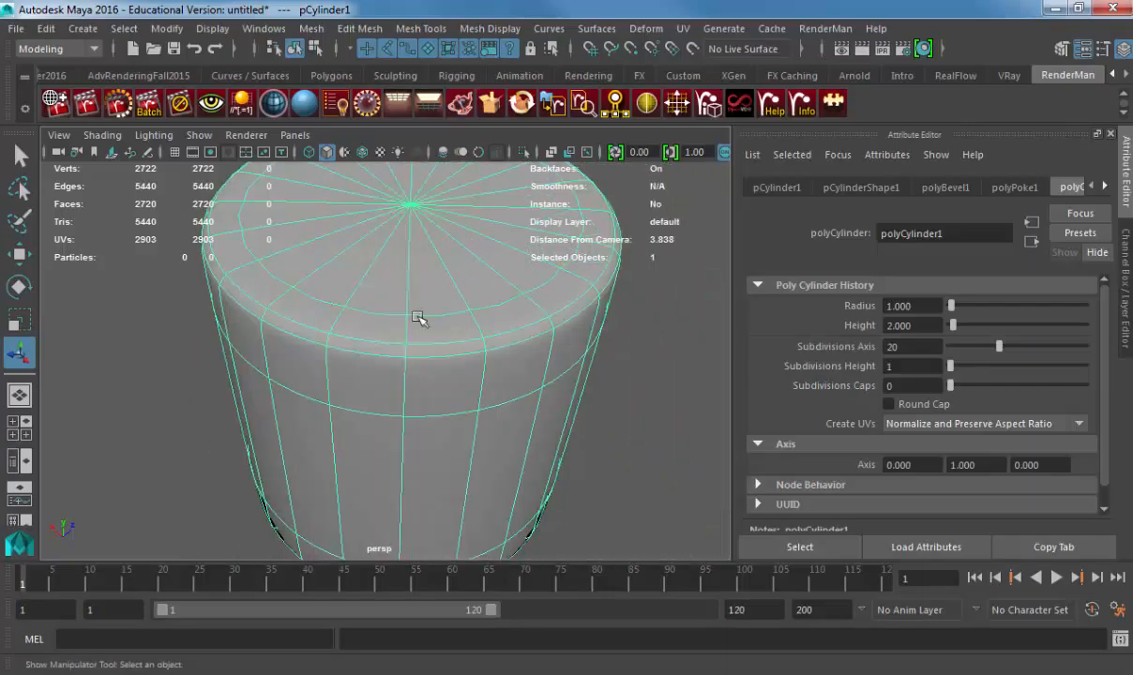
{"action": "key", "text": "1"}
- Delete two adjacent side faces of the cylinder to leave an opening in its wall
{"action": "right_click_drag", "start_coordinate": [450, 308], "coordinate": [498, 309]}
{"action": "left_click", "coordinate": [481, 338]}
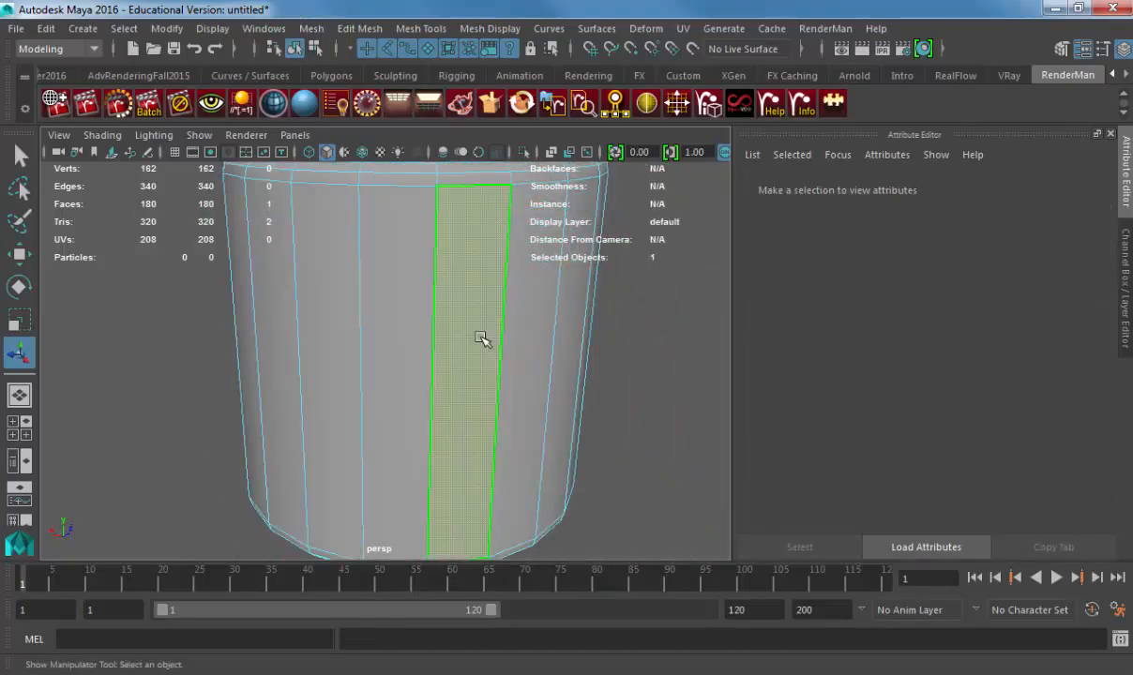
{"action": "key", "text": "Delete"}
{"action": "left_click", "coordinate": [520, 343]}
{"action": "key", "text": "Delete"}
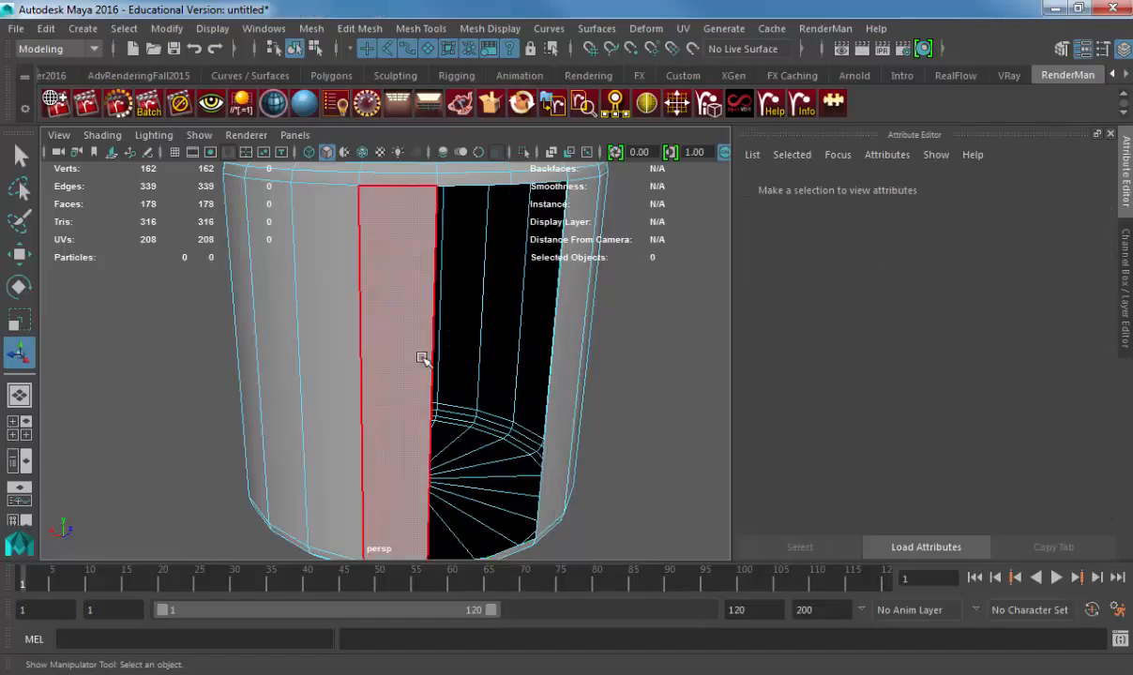
- Fill one of the two missing side faces of the cylinder with Append to Polygon, using the opening's border edges
{"action": "right_click_drag", "start_coordinate": [422, 357], "coordinate": [463, 320]}
{"action": "left_click_drag", "start_coordinate": [462, 320], "coordinate": [422, 254], "text": "alt"}
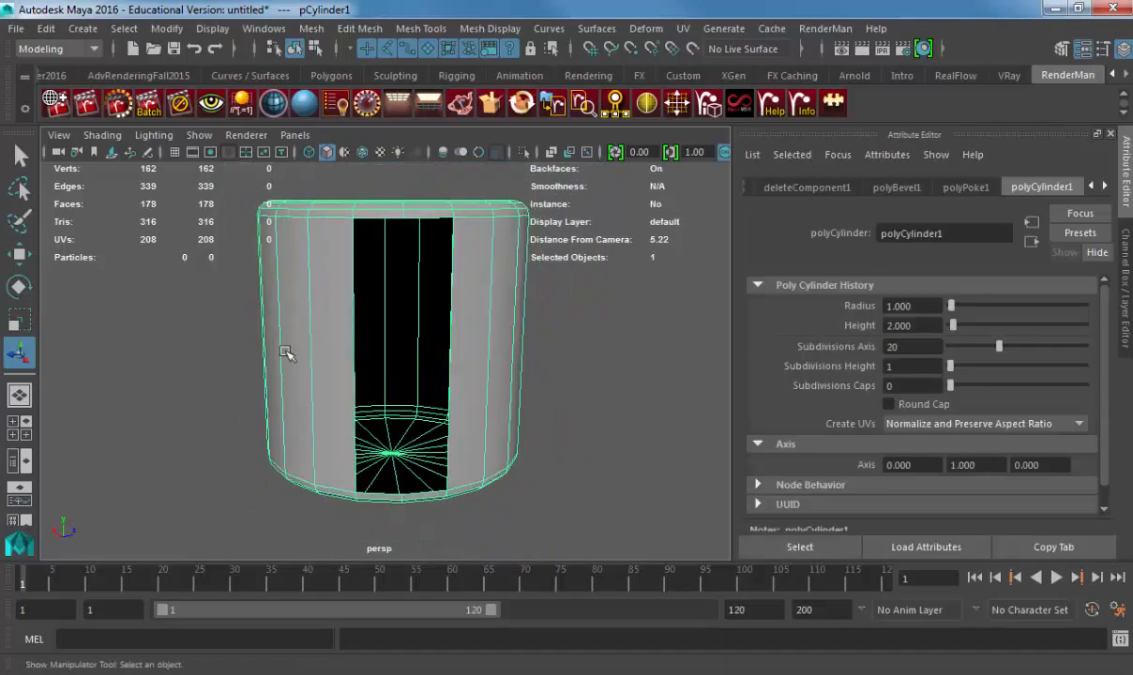
{"action": "left_click", "coordinate": [366, 30]}
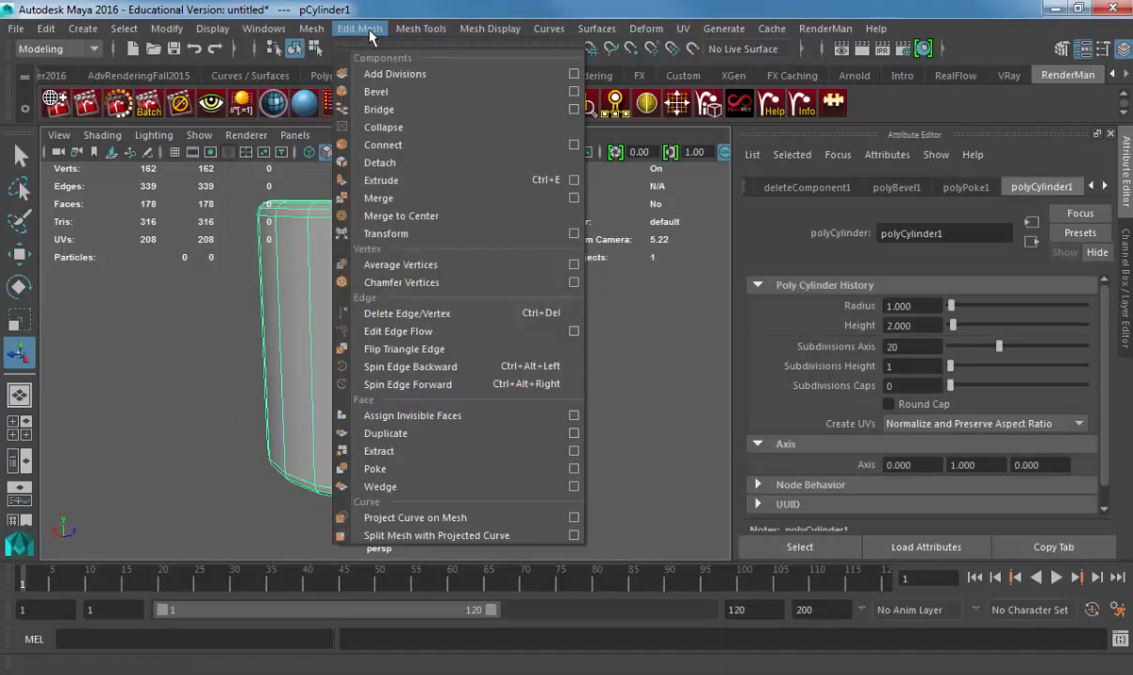
{"action": "mouse_move", "coordinate": [408, 30]}
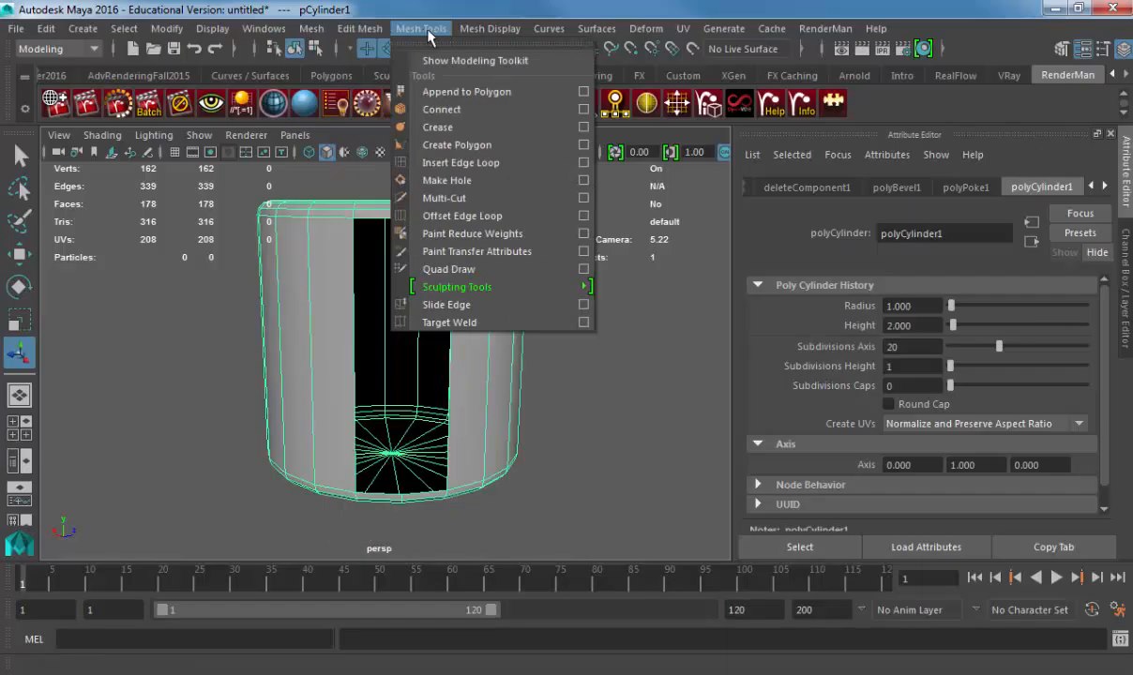
{"action": "left_click", "coordinate": [492, 93]}
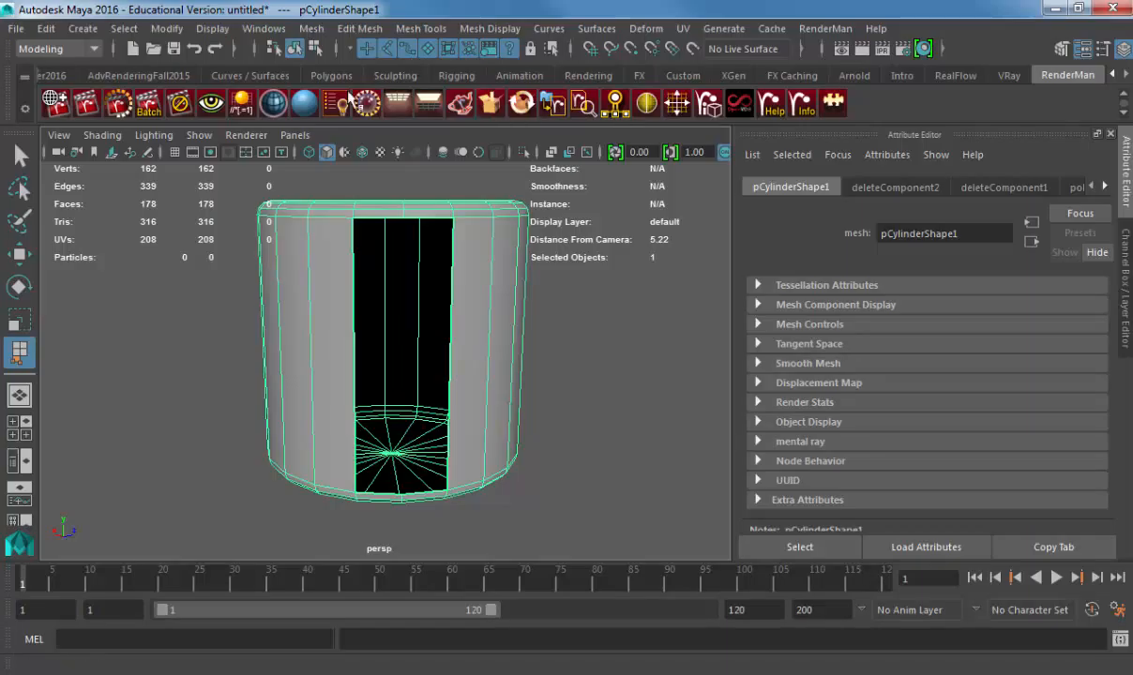
{"action": "left_click_drag", "start_coordinate": [284, 214], "coordinate": [318, 241], "text": "alt"}
{"action": "right_click_drag", "start_coordinate": [319, 241], "coordinate": [403, 248], "text": "alt"}
{"action": "left_click_drag", "start_coordinate": [428, 263], "coordinate": [395, 273], "text": "alt"}
{"action": "middle_click_drag", "start_coordinate": [395, 273], "coordinate": [414, 304], "text": "alt"}
{"action": "right_click_drag", "start_coordinate": [414, 304], "coordinate": [433, 304], "text": "alt"}
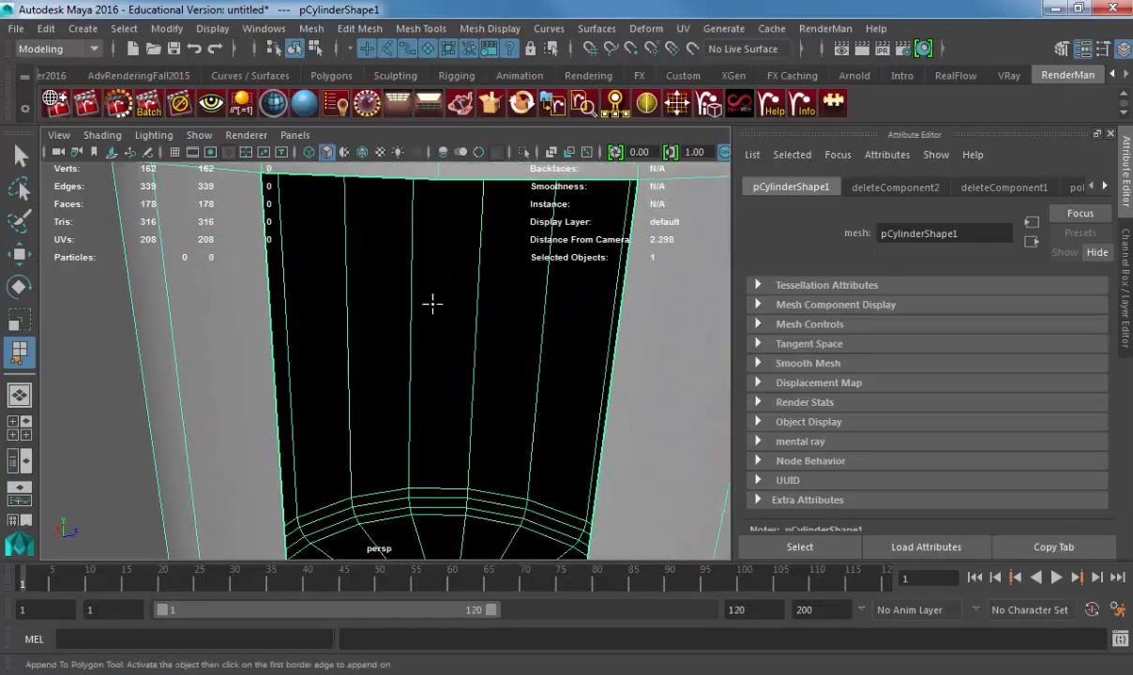
{"action": "middle_click_drag", "start_coordinate": [432, 304], "coordinate": [433, 332], "text": "alt"}
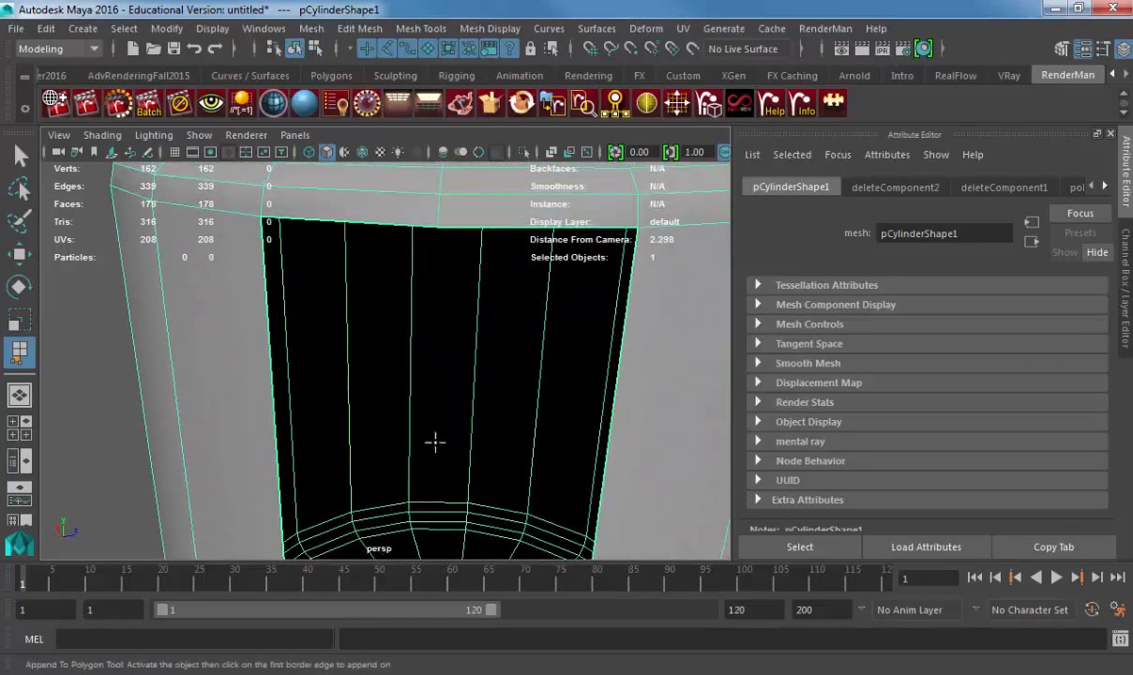
{"action": "left_click", "coordinate": [347, 219]}
{"action": "middle_click_drag", "start_coordinate": [435, 377], "coordinate": [406, 382], "text": "alt"}
{"action": "right_click_drag", "start_coordinate": [406, 382], "coordinate": [281, 370], "text": "alt"}
{"action": "left_click_drag", "start_coordinate": [381, 371], "coordinate": [335, 363], "text": "alt"}
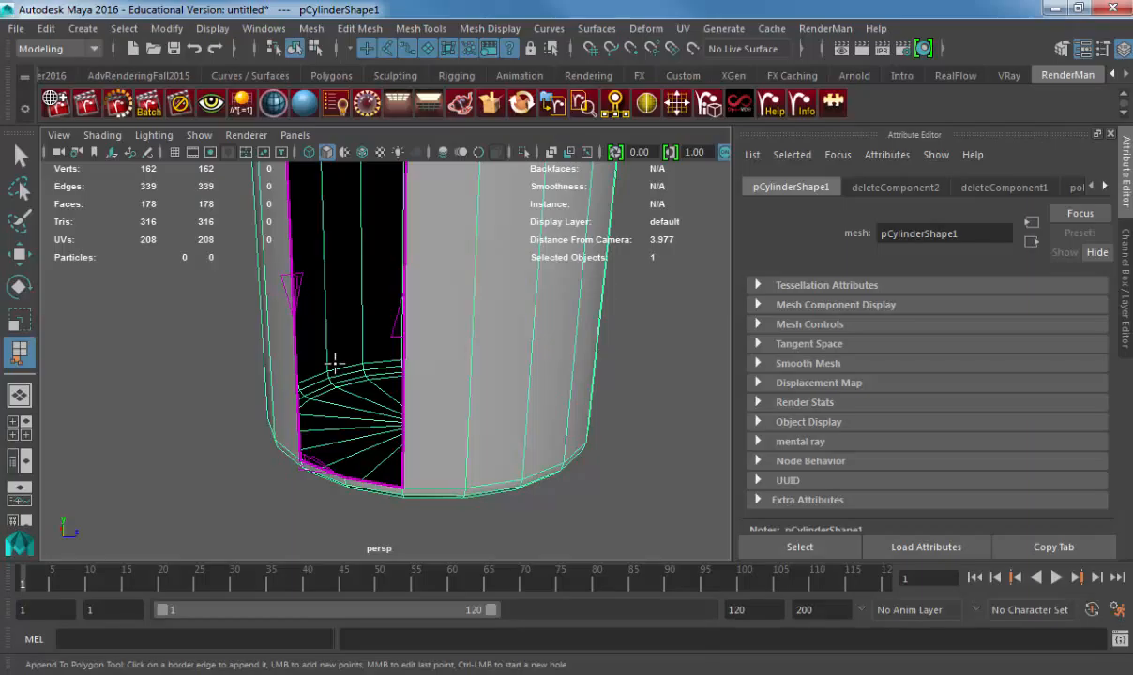
{"action": "left_click", "coordinate": [294, 274]}
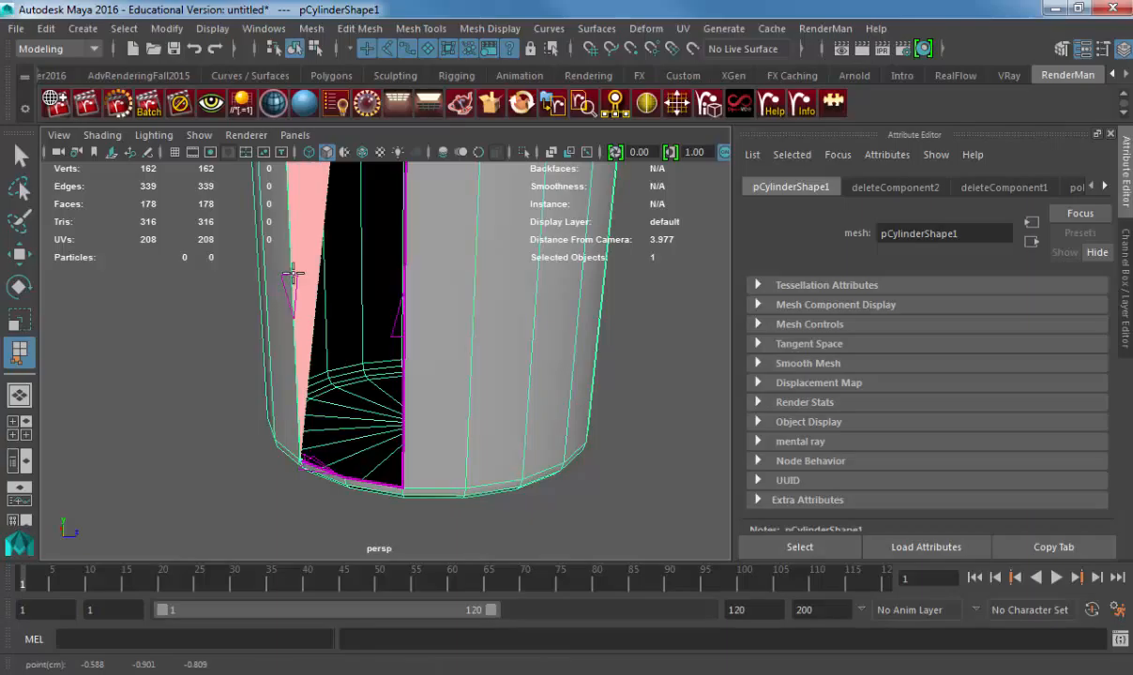
{"action": "left_click", "coordinate": [315, 464]}
{"action": "right_click_drag", "start_coordinate": [435, 351], "coordinate": [354, 405], "text": "alt"}
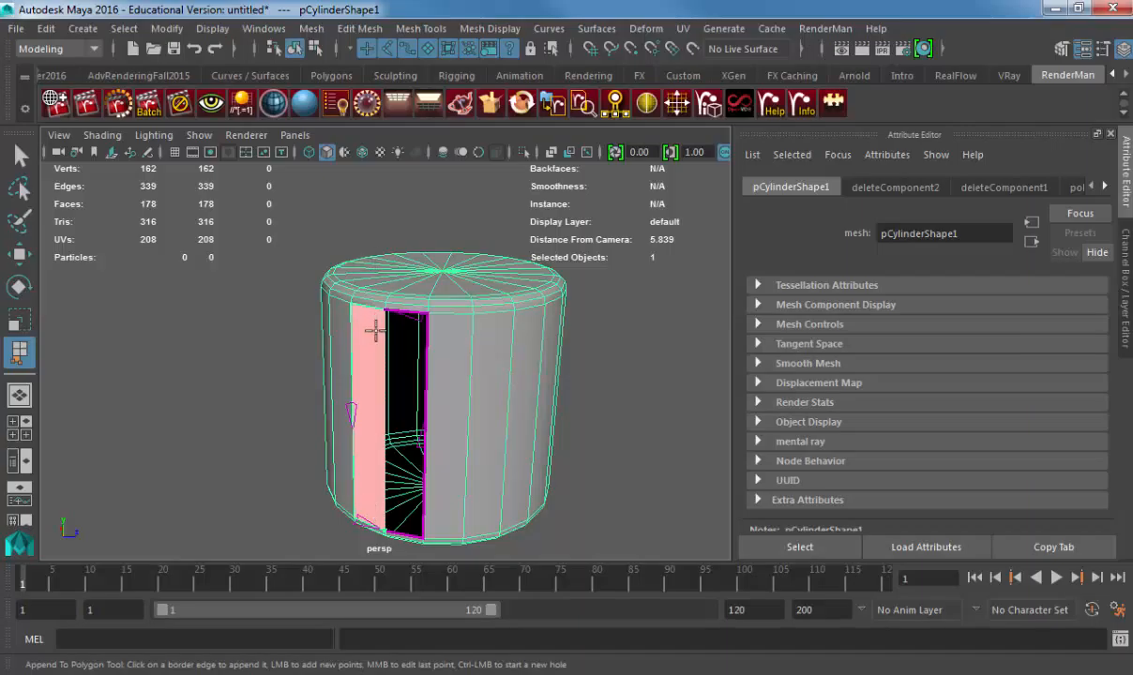
{"action": "key", "text": "q"}
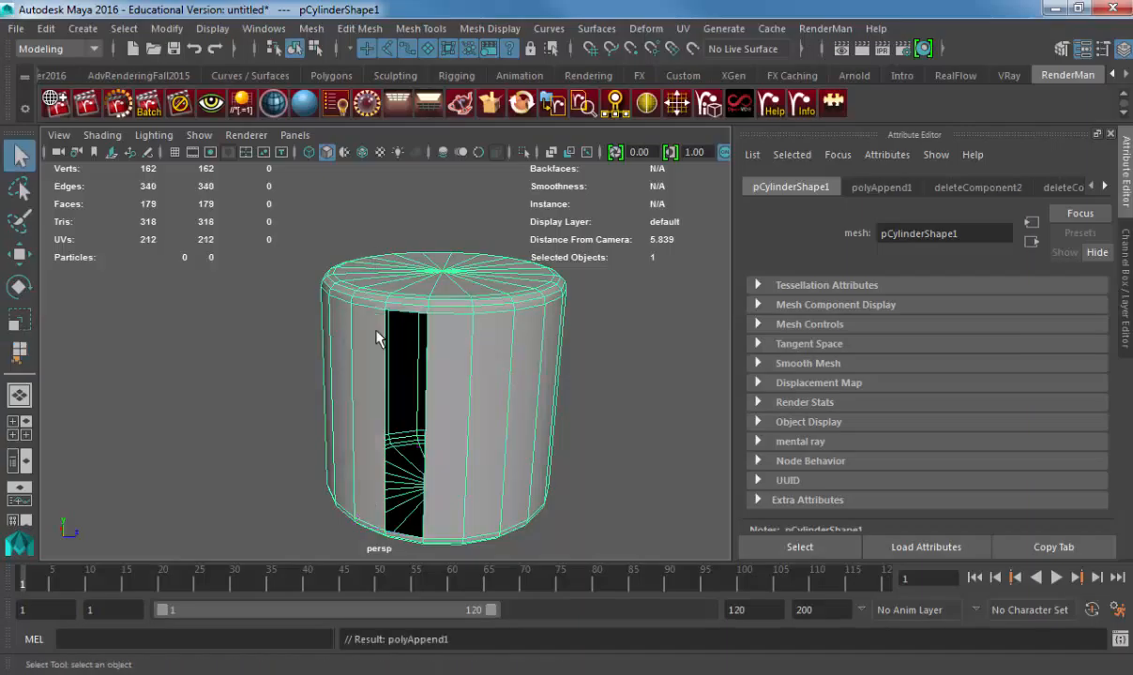
- Fill the remaining missing side face with Append to Polygon to close the cylinder's wall
{"action": "left_click_drag", "start_coordinate": [357, 368], "coordinate": [454, 346], "text": "alt"}
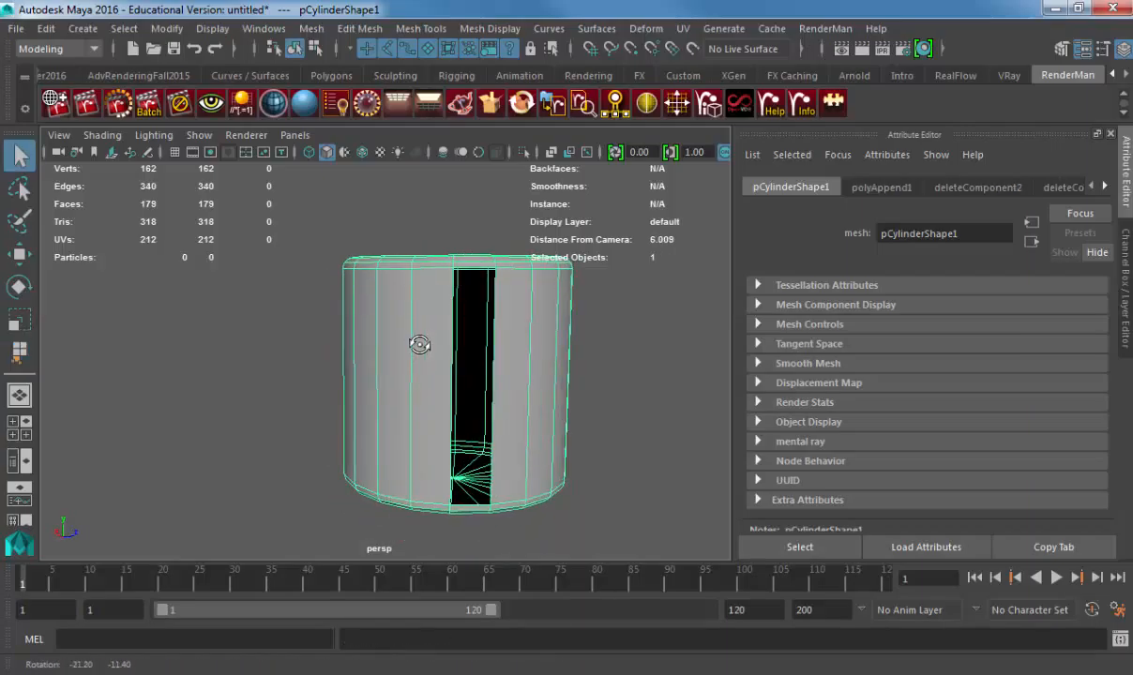
{"action": "left_click", "coordinate": [406, 29]}
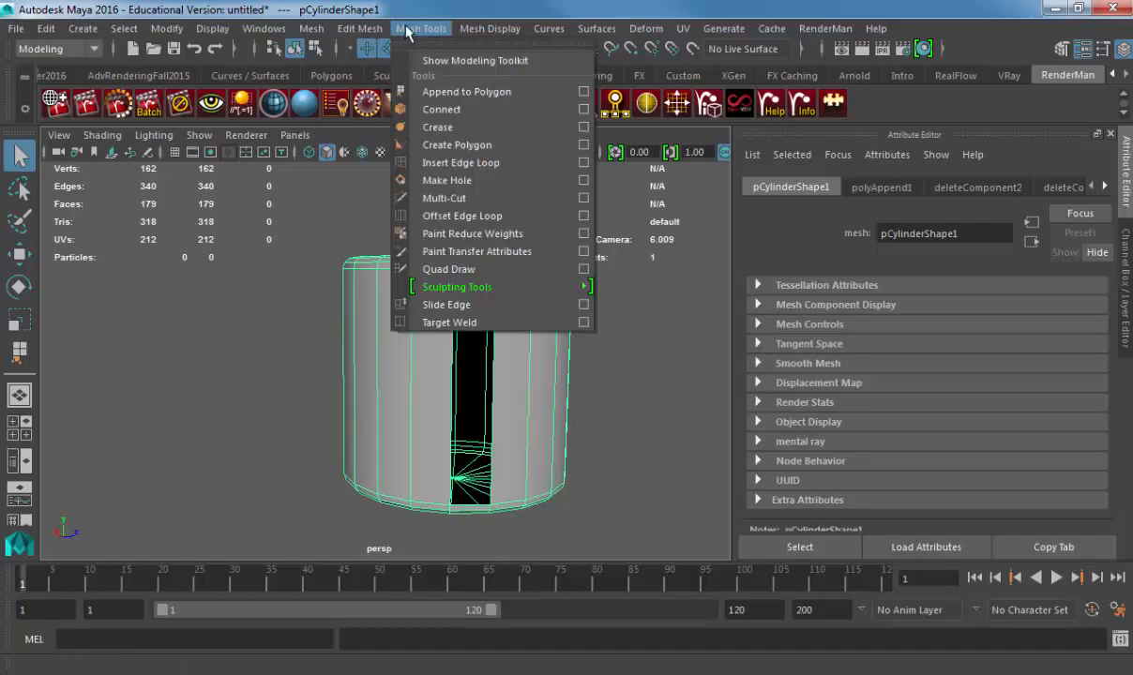
{"action": "left_click", "coordinate": [455, 92]}
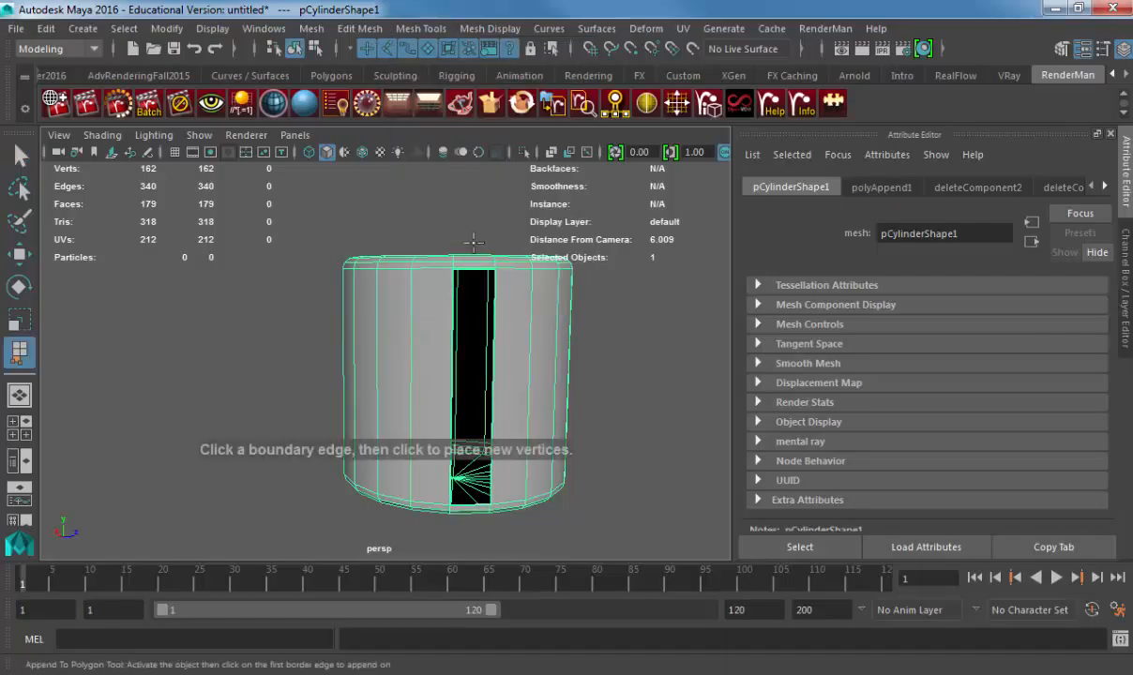
{"action": "left_click", "coordinate": [477, 269]}
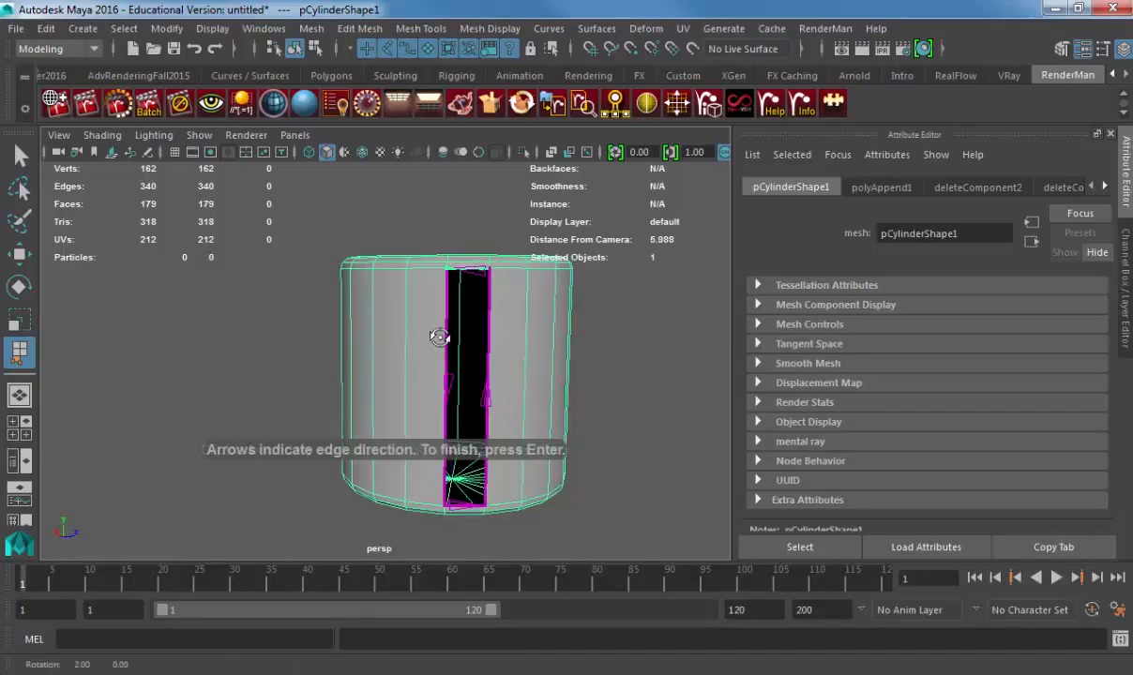
{"action": "scroll", "coordinate": [437, 336], "scroll_direction": "up", "scroll_amount": 3}
{"action": "left_click", "coordinate": [378, 375]}
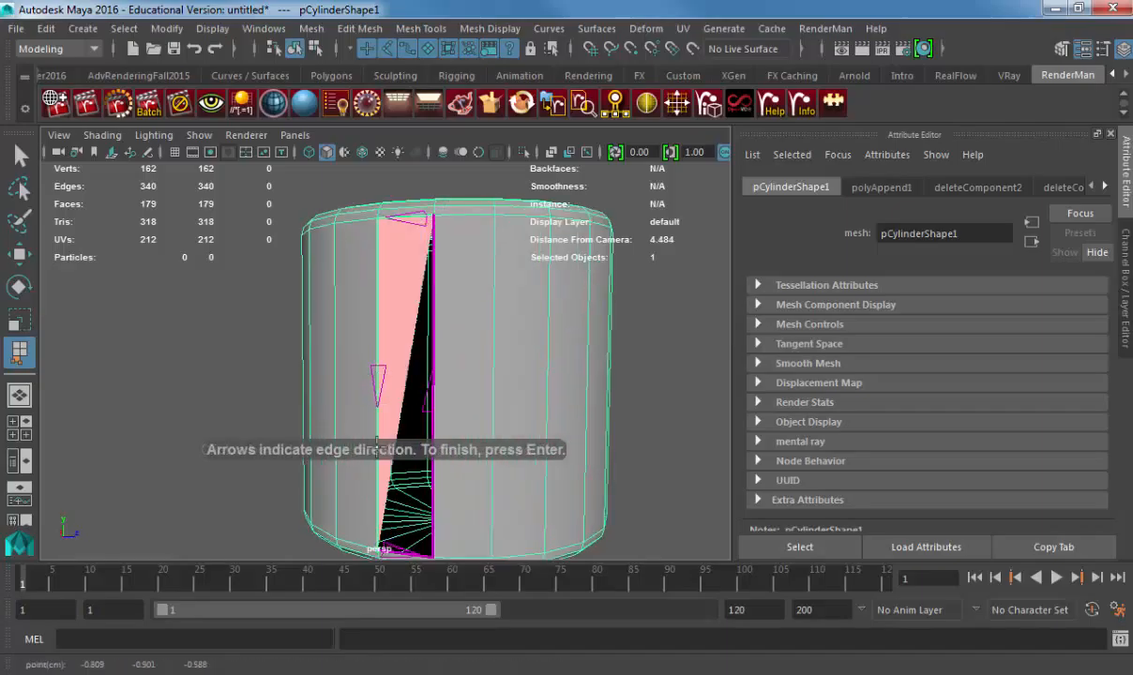
{"action": "key", "text": "Return"}
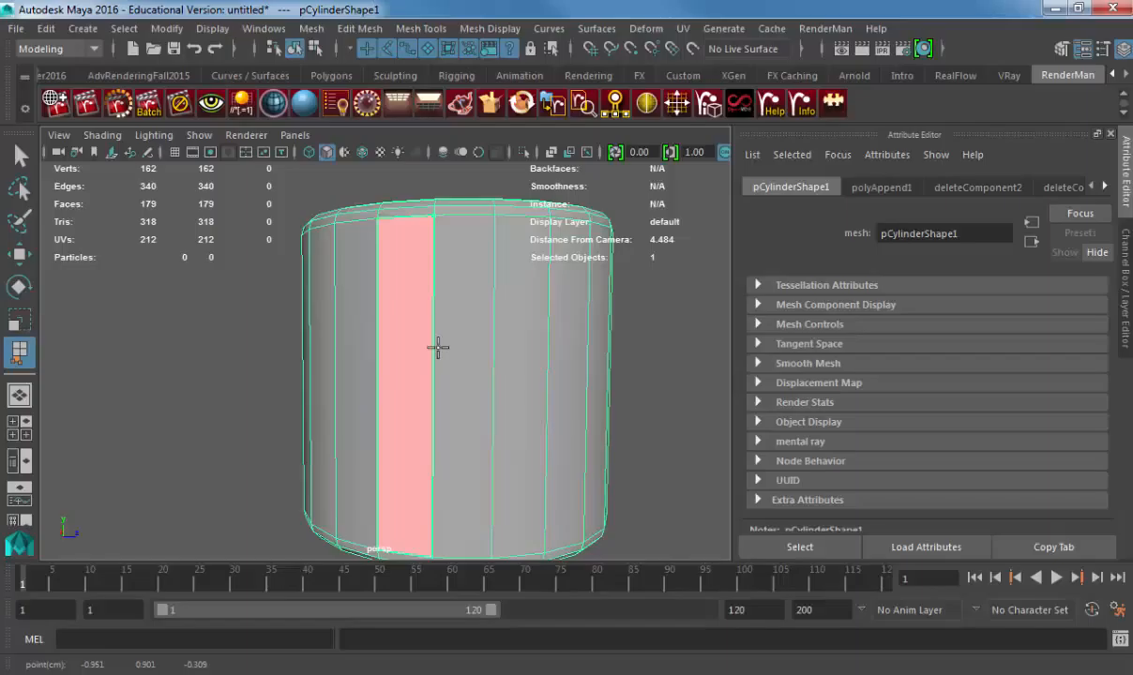
{"action": "key", "text": "q"}
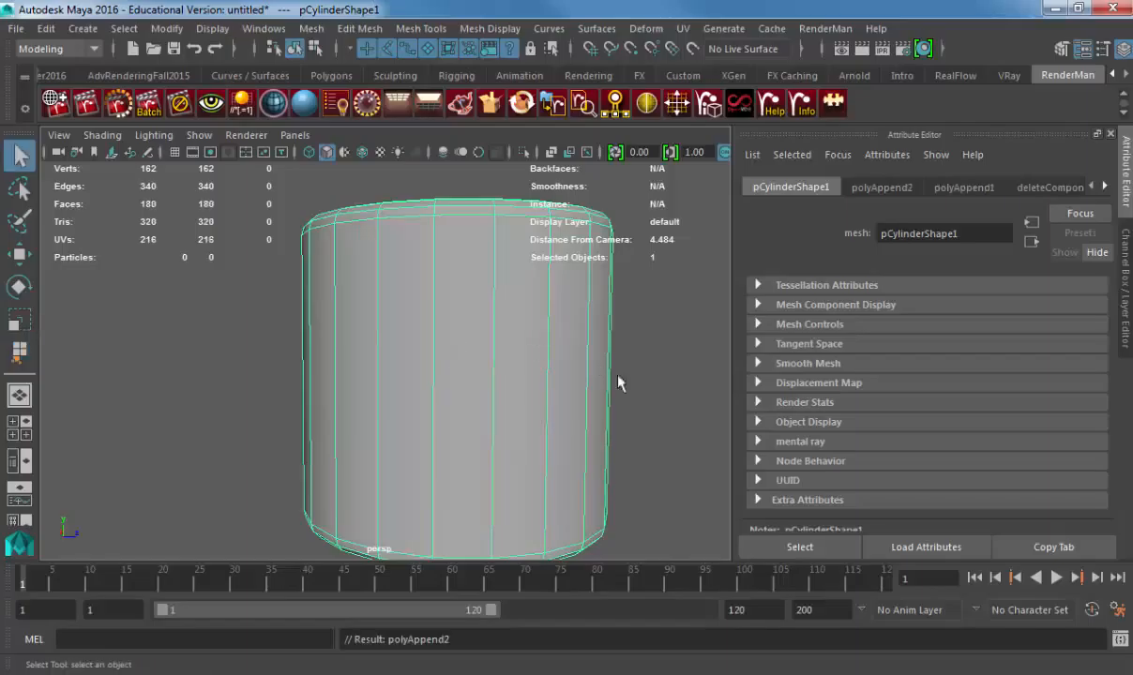
- Deselect the cylinder and examine its repaired wall without the wireframe highlight
{"action": "scroll", "coordinate": [582, 375], "scroll_direction": "down", "scroll_amount": 3}
{"action": "left_click", "coordinate": [527, 383]}
{"action": "mouse_move", "coordinate": [527, 383]}
{"action": "left_mouse_down", "text": "alt"}
{"action": "mouse_move", "coordinate": [632, 397]}
{"action": "mouse_move", "coordinate": [536, 396]}
{"action": "left_mouse_up", "text": "alt"}
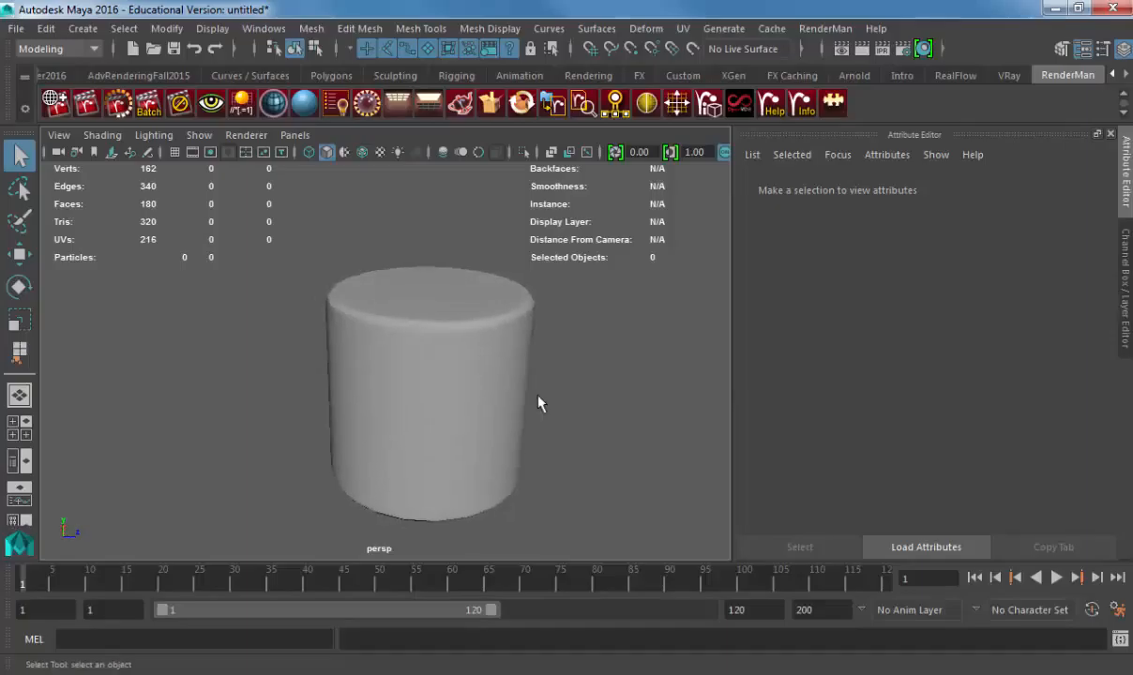
{"action": "left_click", "coordinate": [421, 28]}
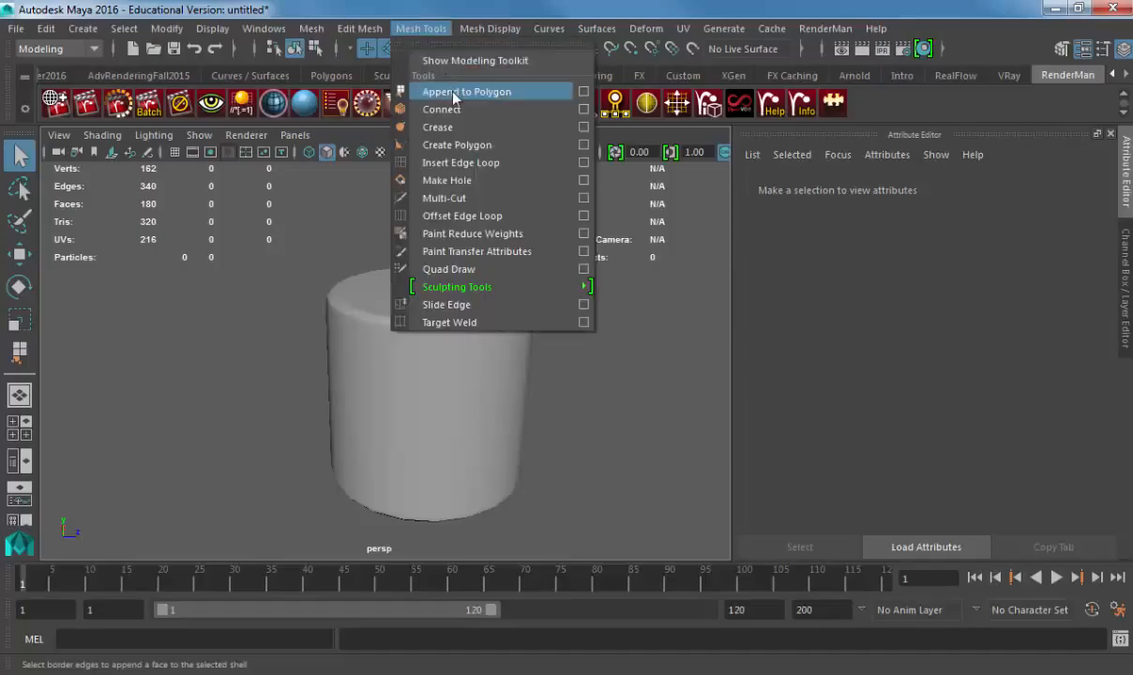
- Delete the cylinder and create a polygon sphere scaled up uniformly to about 2.1
{"action": "left_click", "coordinate": [361, 281]}
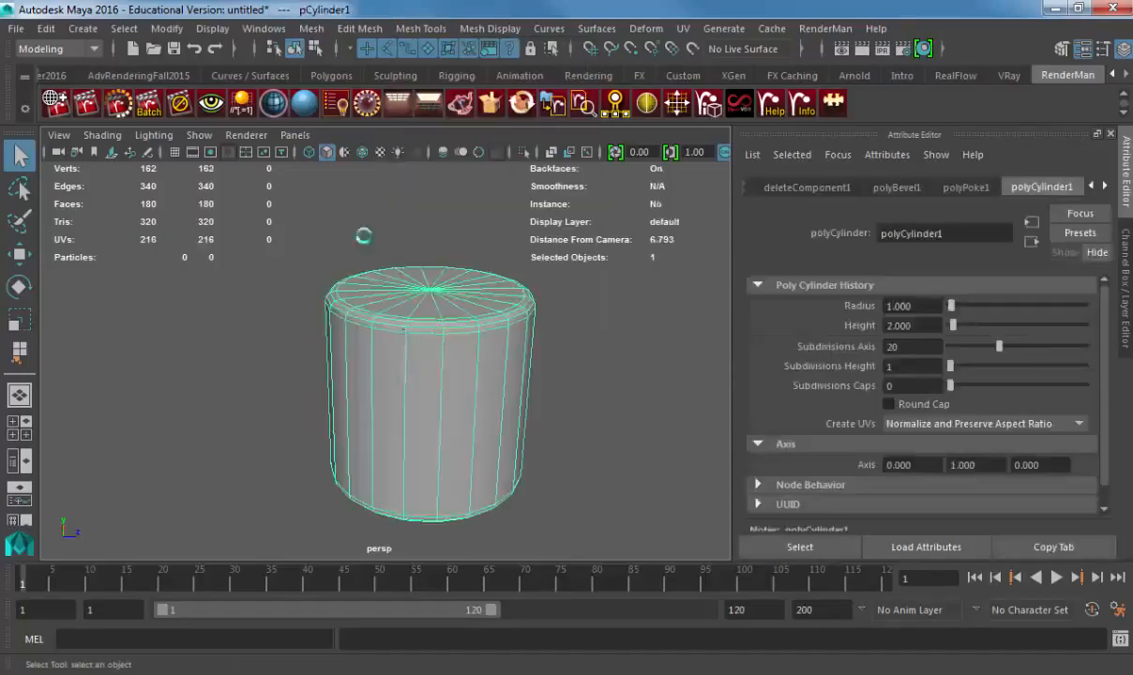
{"action": "key", "text": "Delete"}
{"action": "left_click", "coordinate": [82, 28]}
{"action": "mouse_move", "coordinate": [178, 92]}
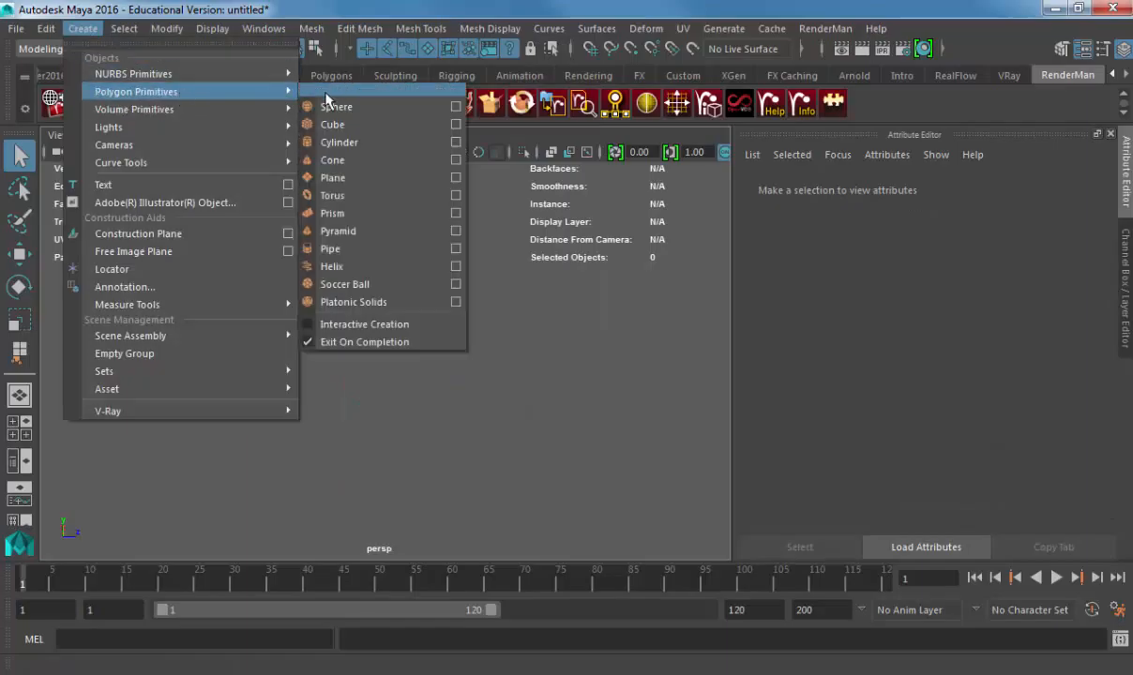
{"action": "left_click", "coordinate": [339, 116]}
{"action": "key", "text": "r"}
{"action": "middle_click_drag", "start_coordinate": [371, 357], "coordinate": [487, 328]}
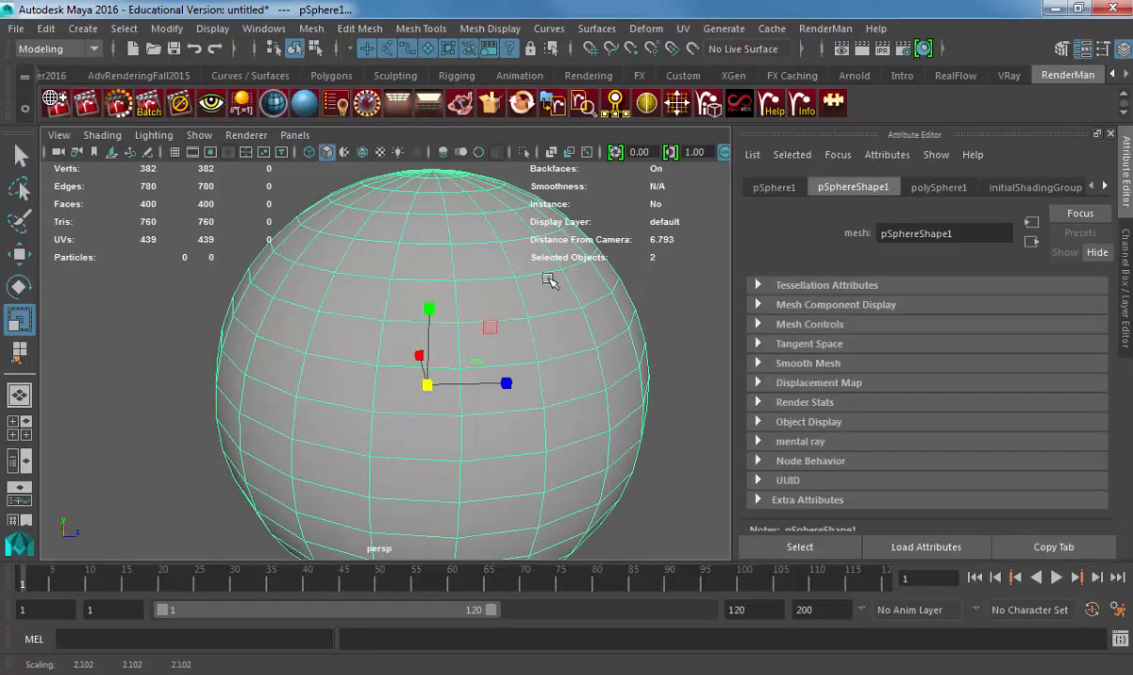
- Extrude a block of faces outward on two opposite sides of the sphere's upper half, and return to object selection
{"action": "right_click_drag", "start_coordinate": [551, 279], "coordinate": [536, 321]}
{"action": "left_click_drag", "start_coordinate": [520, 327], "coordinate": [513, 351], "text": "alt"}
{"action": "key", "text": "ctrl+e"}
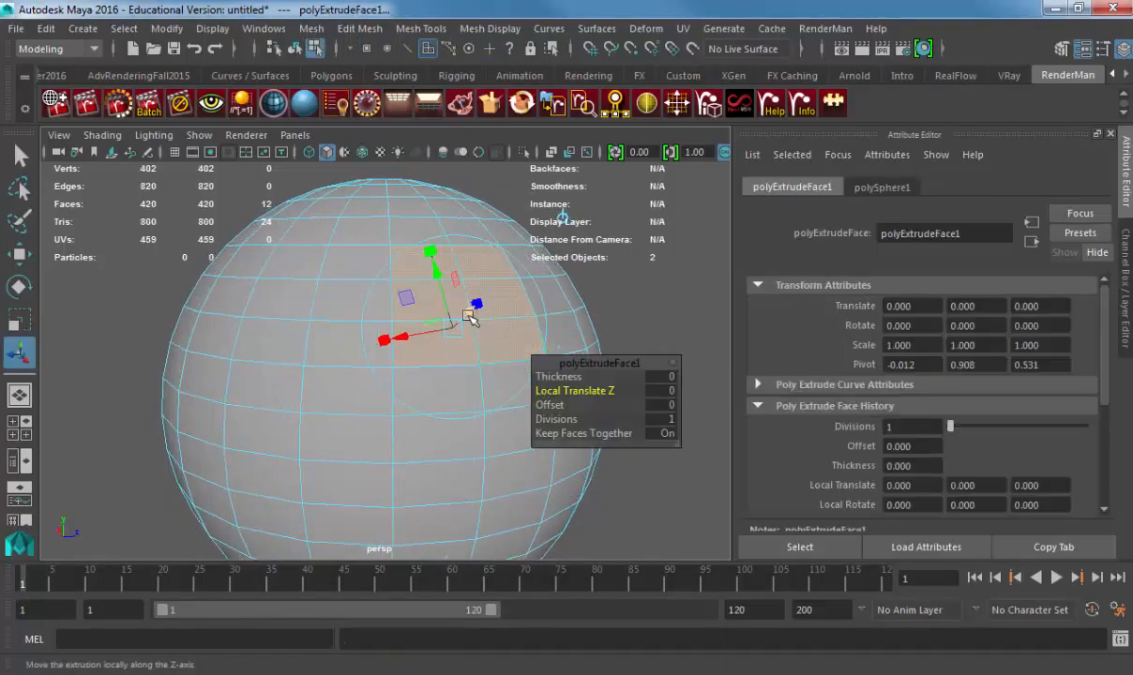
{"action": "left_click_drag", "start_coordinate": [471, 315], "coordinate": [469, 315]}
{"action": "left_click_drag", "start_coordinate": [492, 315], "coordinate": [422, 216]}
{"action": "right_click_drag", "start_coordinate": [422, 216], "coordinate": [425, 213]}
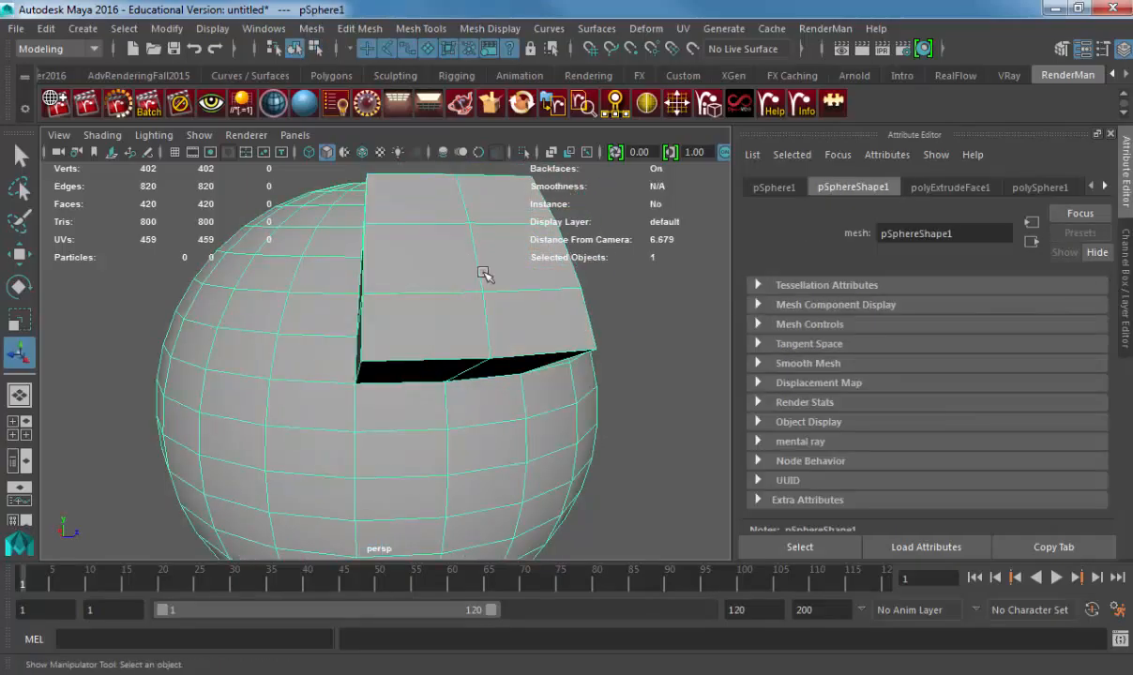
{"action": "left_click_drag", "start_coordinate": [609, 327], "coordinate": [569, 343], "text": "alt"}
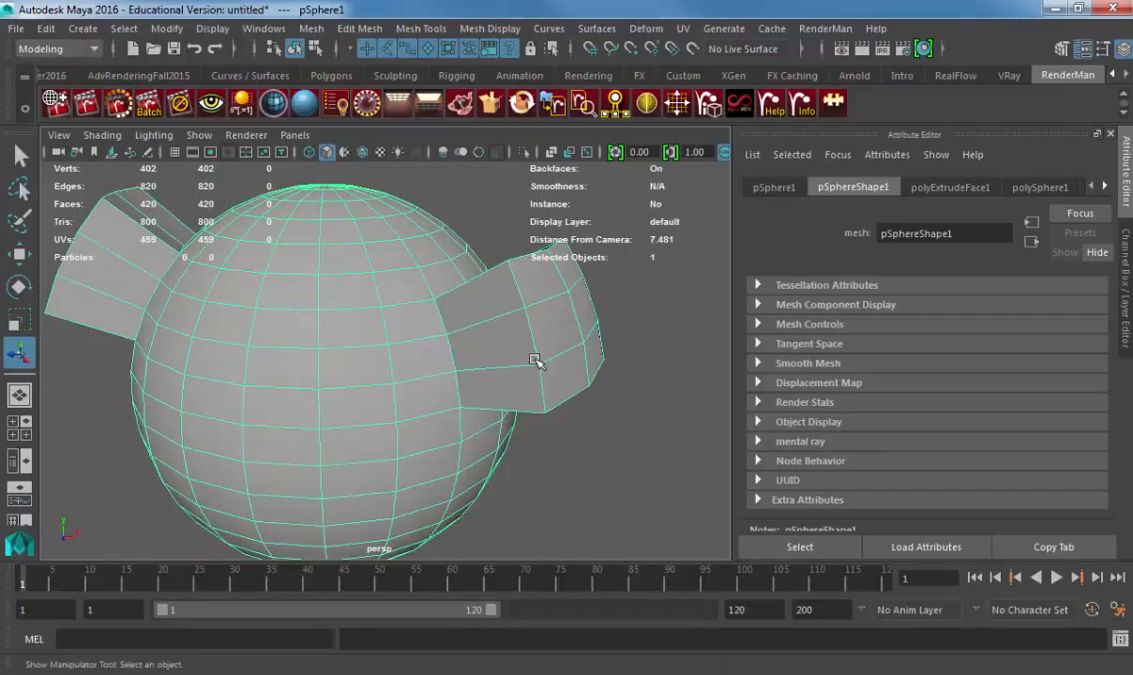
{"action": "left_click_drag", "start_coordinate": [533, 352], "coordinate": [596, 332], "text": "alt"}
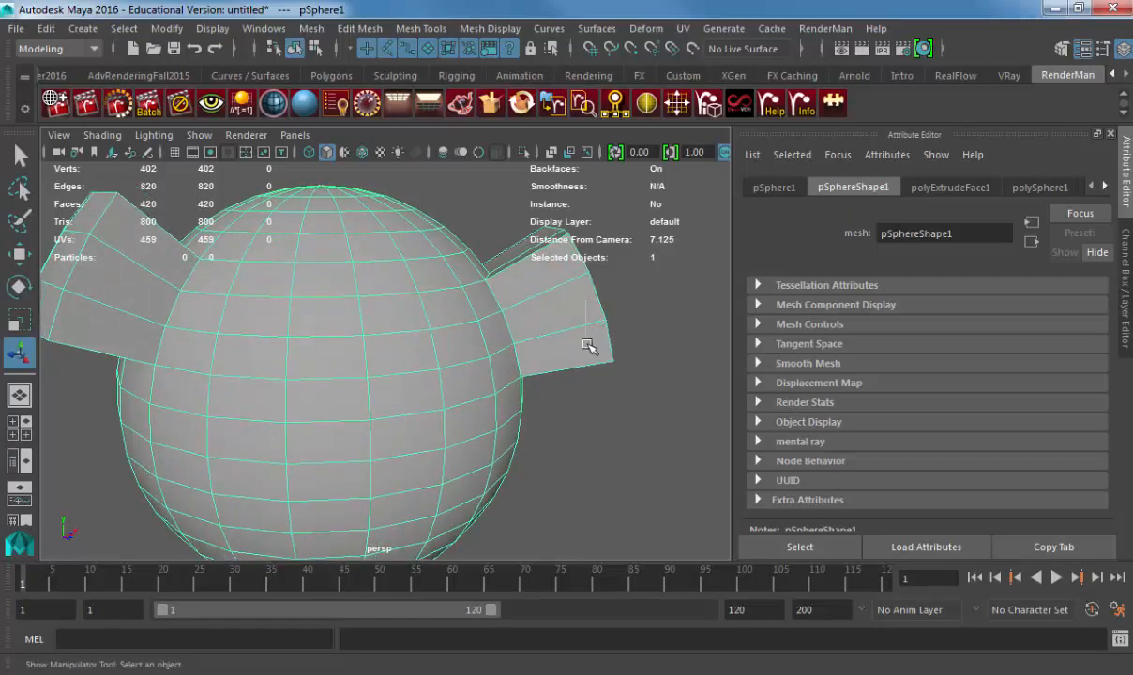
- Delete the faces of one extruded block to leave a large hole in the sphere
{"action": "right_click_drag", "start_coordinate": [590, 347], "coordinate": [591, 385]}
{"action": "left_click_drag", "start_coordinate": [574, 351], "coordinate": [569, 331], "text": "alt"}
{"action": "left_click_drag", "start_coordinate": [563, 204], "coordinate": [697, 399]}
{"action": "key", "text": "Delete"}
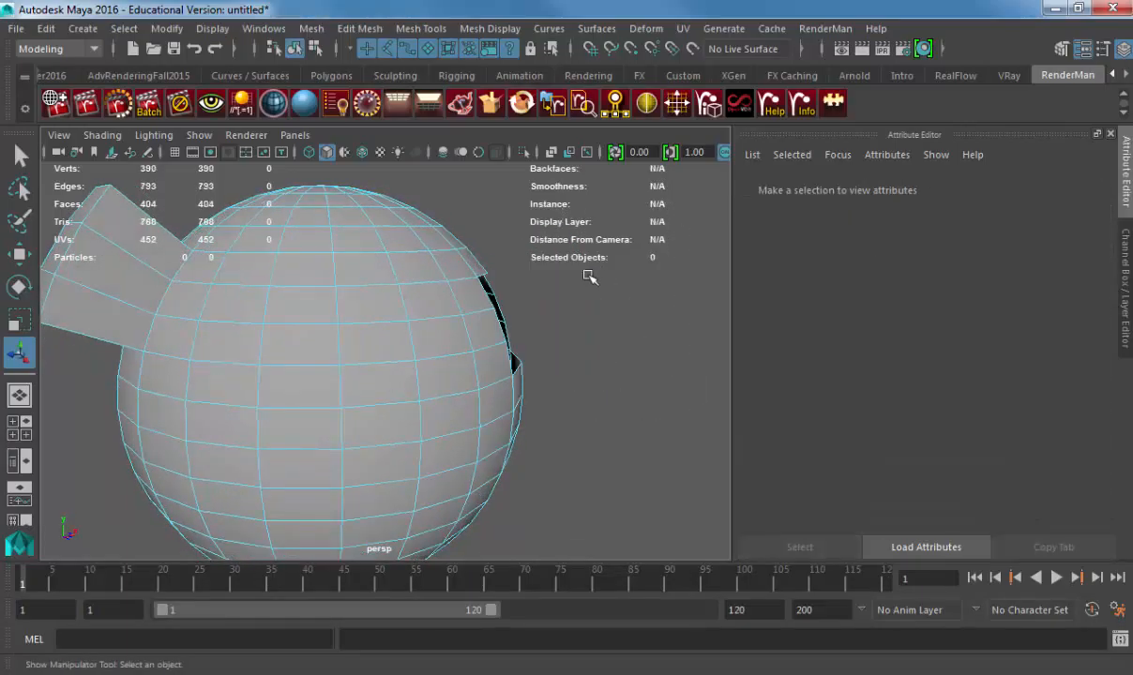
{"action": "left_click_drag", "start_coordinate": [608, 311], "coordinate": [422, 344], "text": "alt"}
{"action": "right_click_drag", "start_coordinate": [422, 344], "coordinate": [495, 316], "text": "alt"}
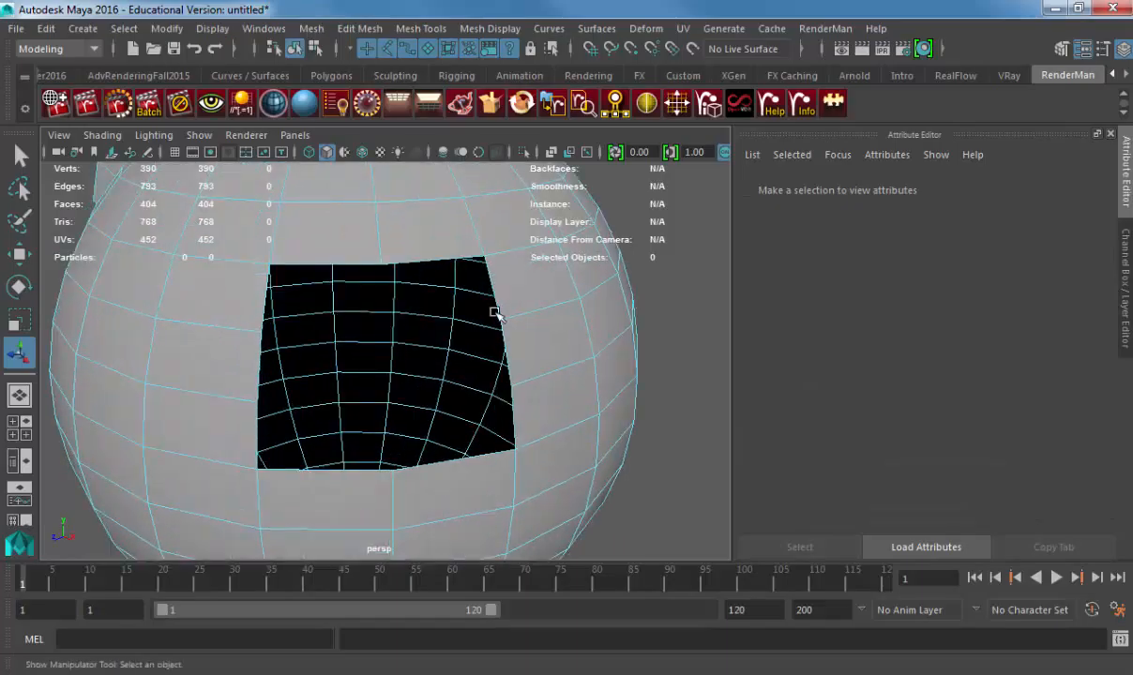
- Start filling the sphere's hole with Append to Polygon, from an upper border edge down one side to the first lower edge
{"action": "right_click_drag", "start_coordinate": [319, 240], "coordinate": [357, 214]}
{"action": "left_click", "coordinate": [359, 215]}
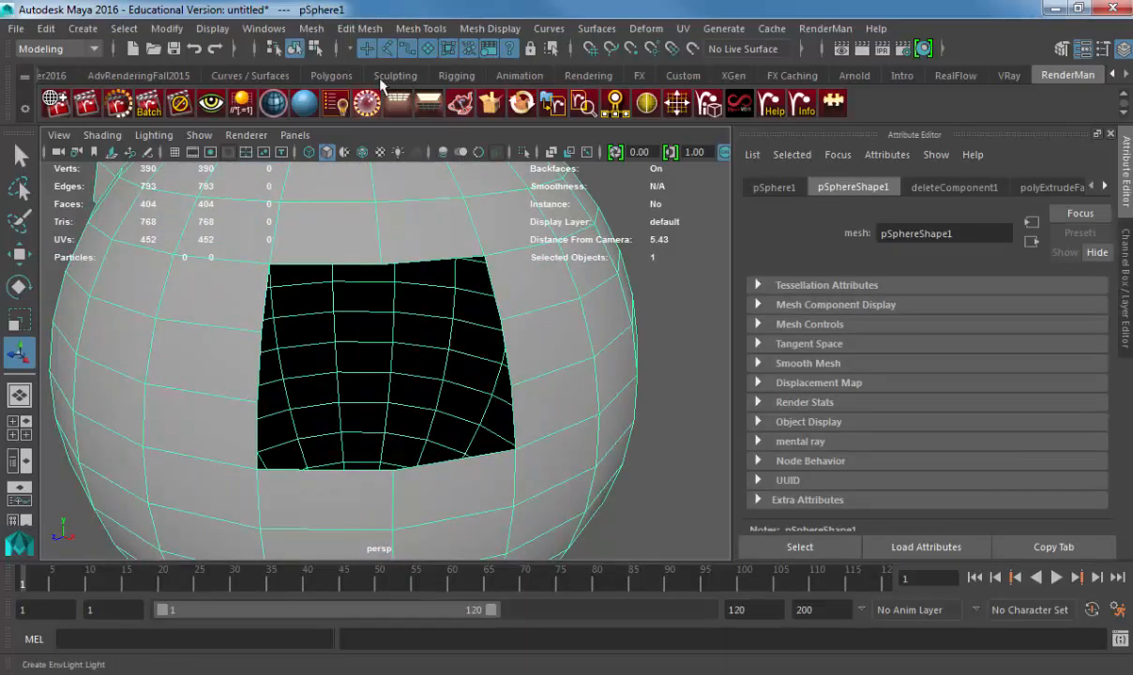
{"action": "left_click", "coordinate": [420, 28]}
{"action": "left_click", "coordinate": [427, 92]}
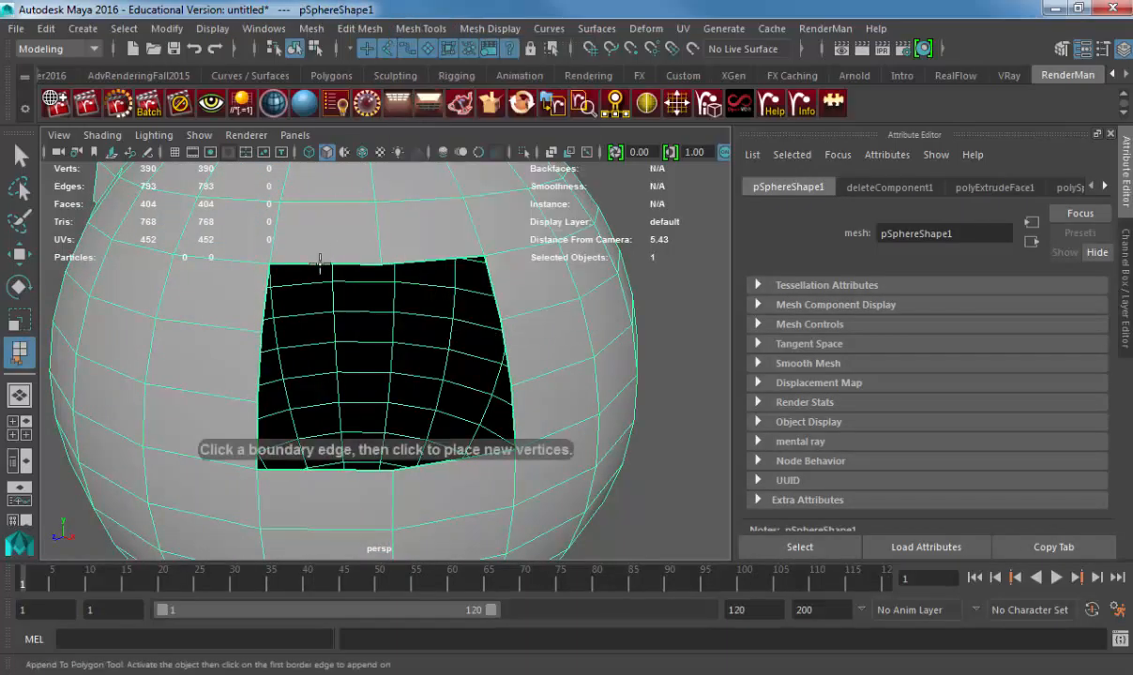
{"action": "left_click", "coordinate": [316, 261]}
{"action": "left_click_drag", "start_coordinate": [249, 277], "coordinate": [373, 328], "text": "alt"}
{"action": "right_click_drag", "start_coordinate": [372, 329], "coordinate": [442, 324], "text": "alt"}
{"action": "left_click_drag", "start_coordinate": [442, 324], "coordinate": [405, 306], "text": "alt"}
{"action": "middle_click_drag", "start_coordinate": [405, 305], "coordinate": [380, 232], "text": "alt"}
{"action": "left_click", "coordinate": [350, 292]}
{"action": "left_click", "coordinate": [308, 282]}
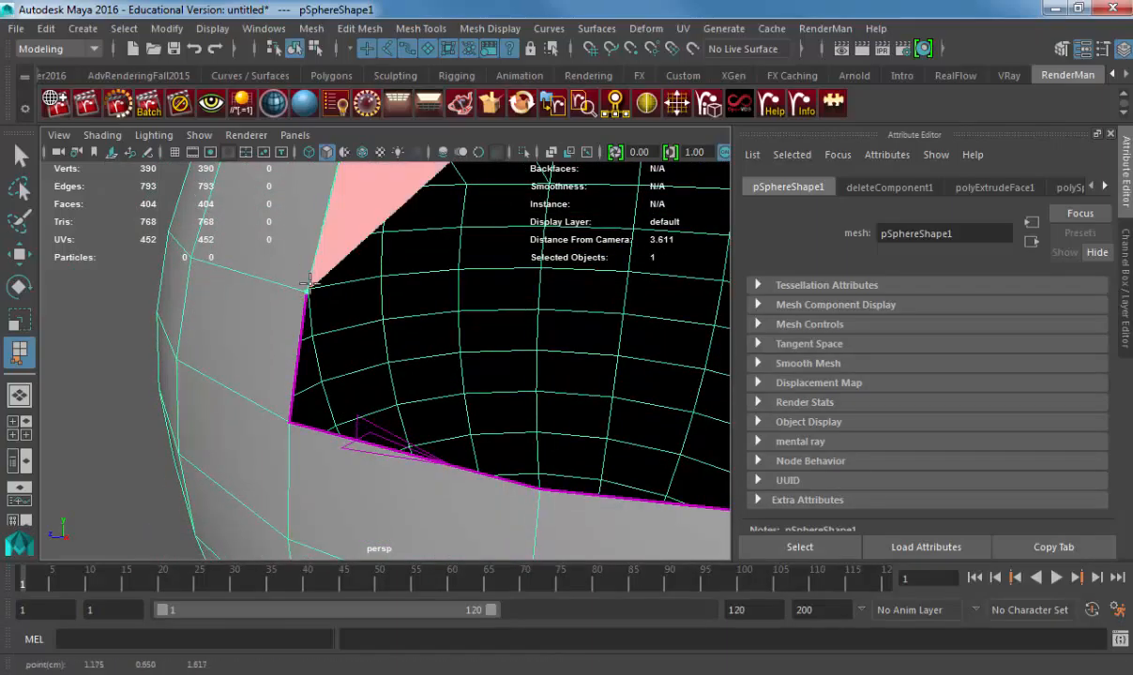
{"action": "left_click", "coordinate": [304, 335]}
{"action": "left_click", "coordinate": [386, 448]}
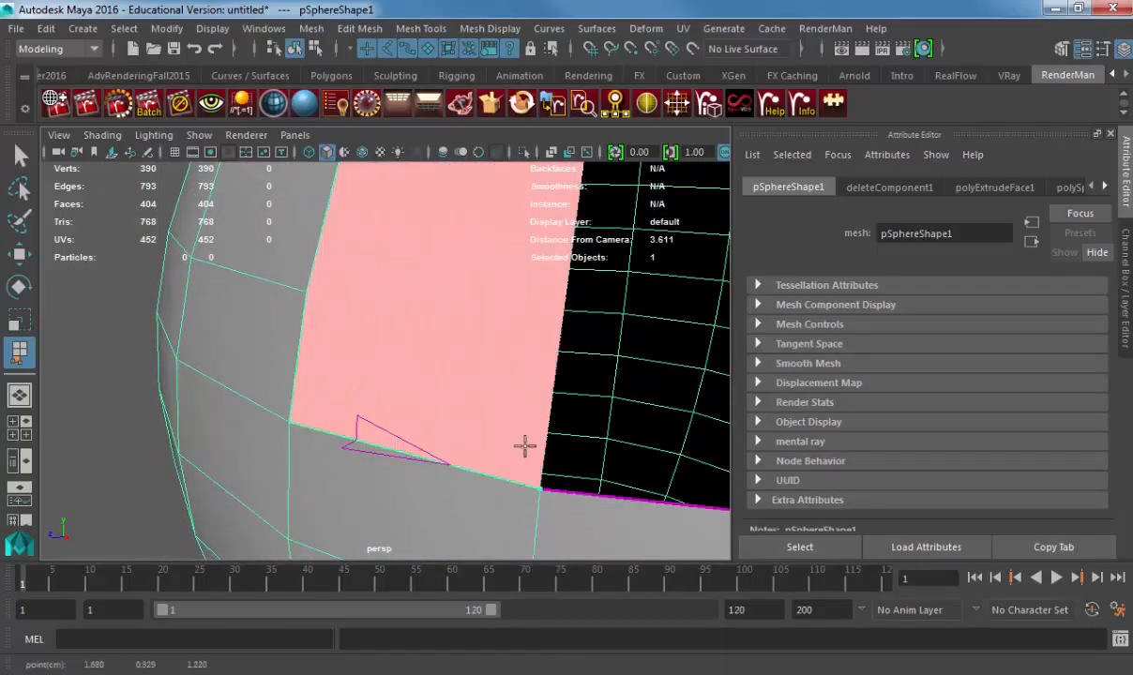
- Finish the Append to Polygon fill along the remaining lower edge and up the hole's other side, closing it with one face
{"action": "left_click_drag", "start_coordinate": [523, 446], "coordinate": [414, 442], "text": "alt"}
{"action": "middle_click_drag", "start_coordinate": [414, 443], "coordinate": [331, 443], "text": "alt"}
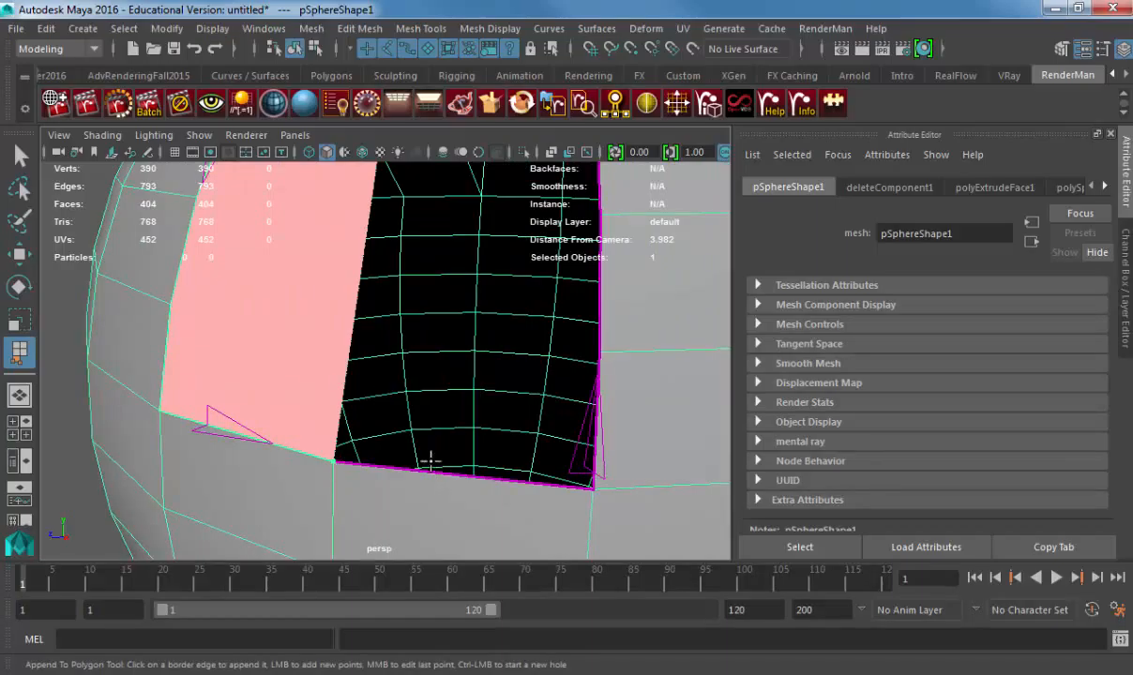
{"action": "left_click", "coordinate": [437, 472]}
{"action": "left_click", "coordinate": [598, 343]}
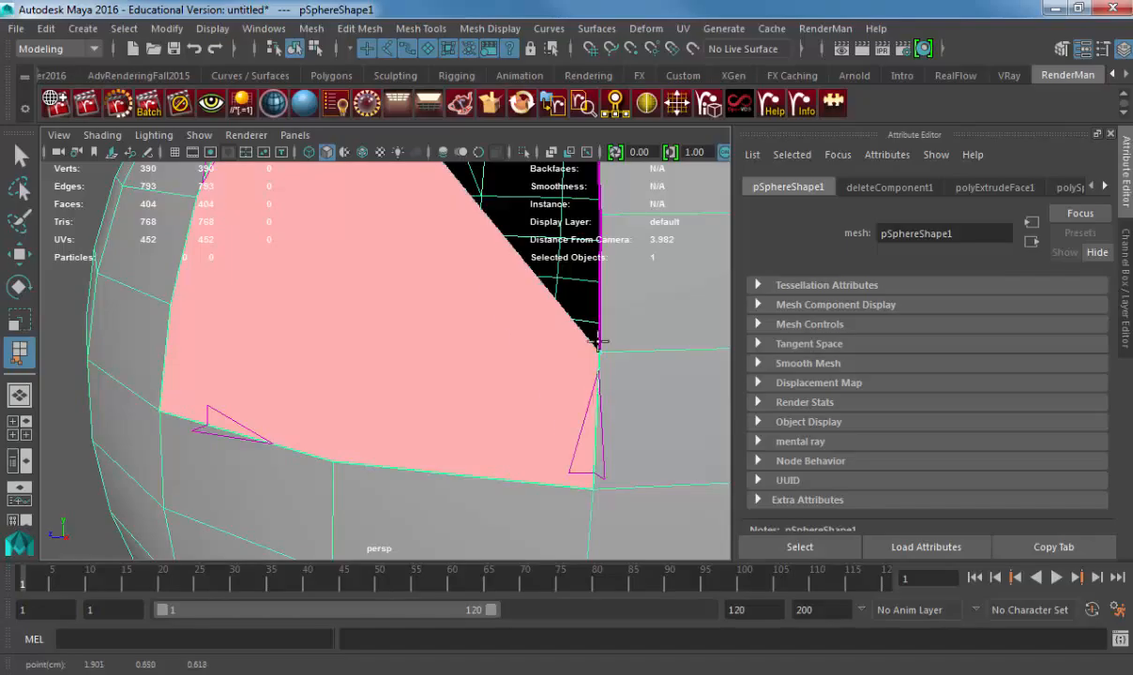
{"action": "left_click", "coordinate": [602, 271]}
{"action": "middle_click_drag", "start_coordinate": [604, 271], "coordinate": [579, 428], "text": "alt"}
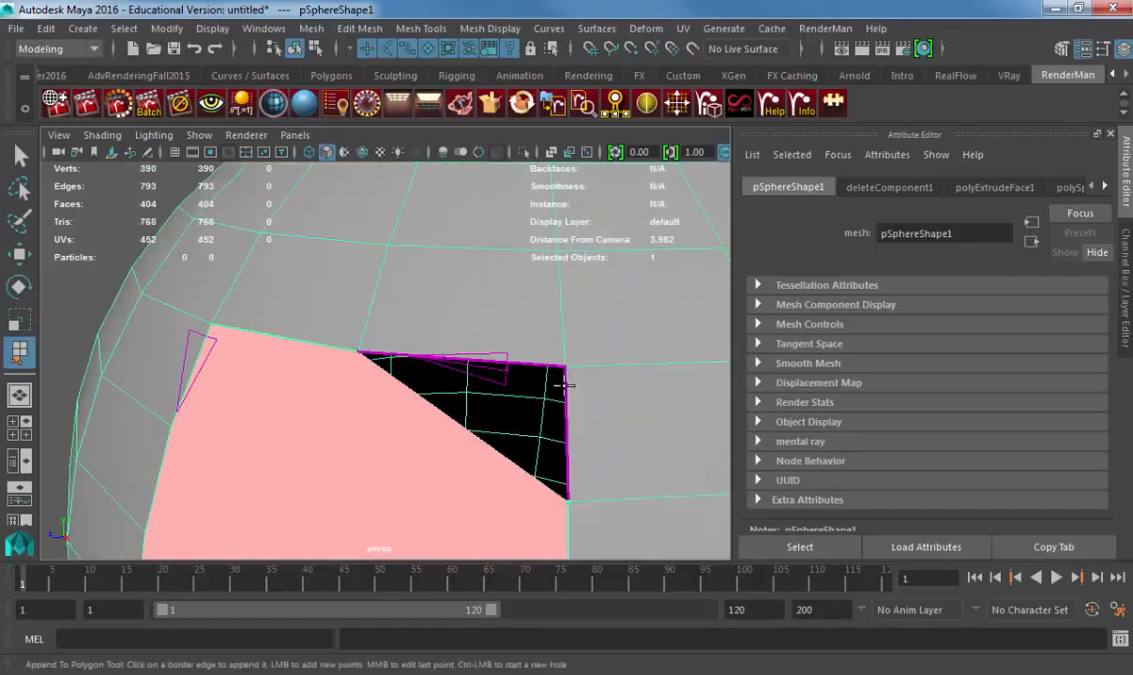
{"action": "left_click", "coordinate": [565, 386]}
{"action": "key", "text": "Return"}
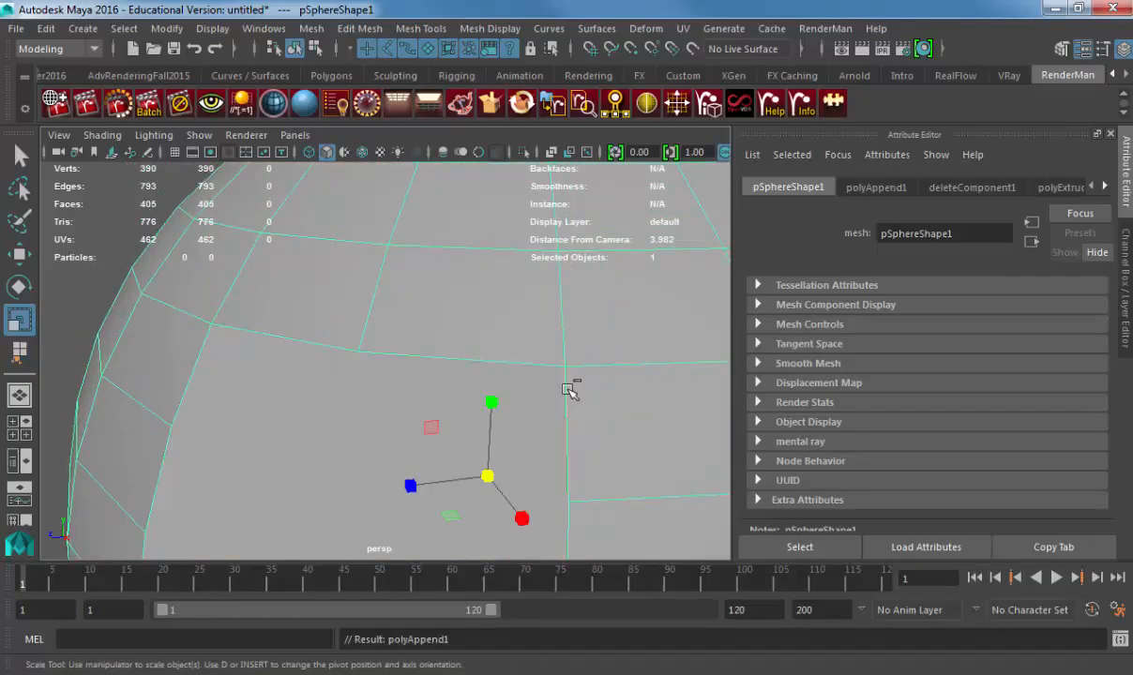
- Cut a vertical edge through the middle of the large filled face with Multi-Cut, starting at its upper middle vertex
{"action": "right_click_drag", "start_coordinate": [439, 338], "coordinate": [360, 334], "text": "alt"}
{"action": "middle_click_drag", "start_coordinate": [360, 334], "coordinate": [367, 295], "text": "alt"}
{"action": "left_click_drag", "start_coordinate": [472, 367], "coordinate": [433, 319], "text": "alt"}
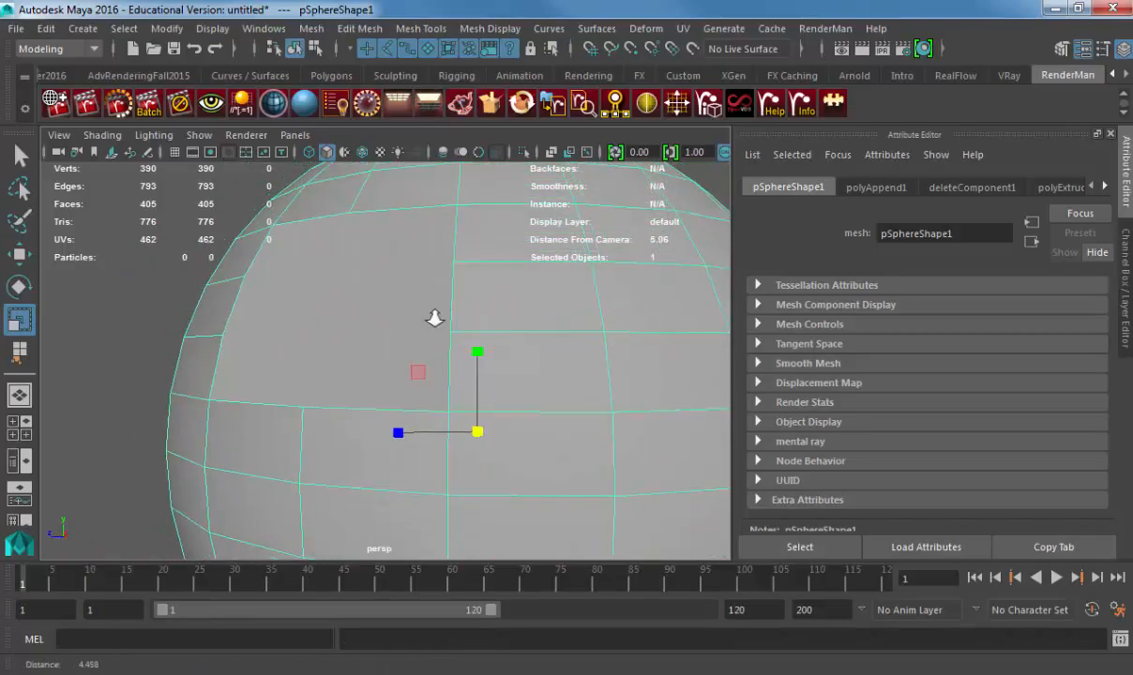
{"action": "right_click_drag", "start_coordinate": [433, 319], "coordinate": [346, 313], "text": "alt"}
{"action": "left_click_drag", "start_coordinate": [317, 330], "coordinate": [432, 319], "text": "alt"}
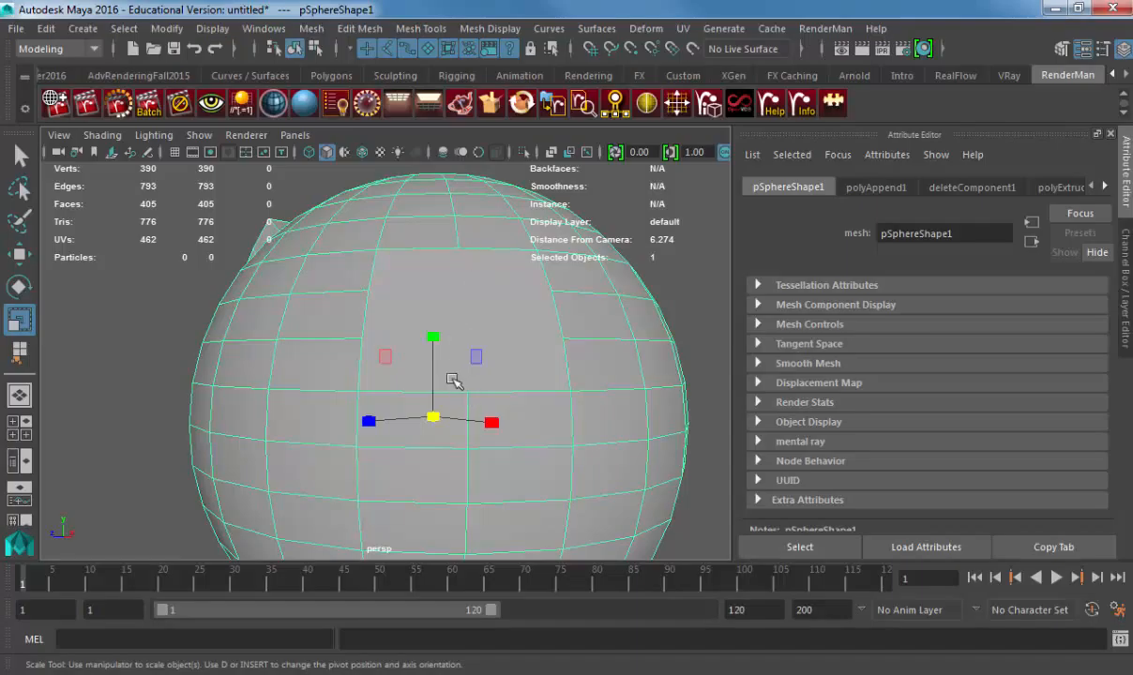
{"action": "left_click", "coordinate": [422, 29]}
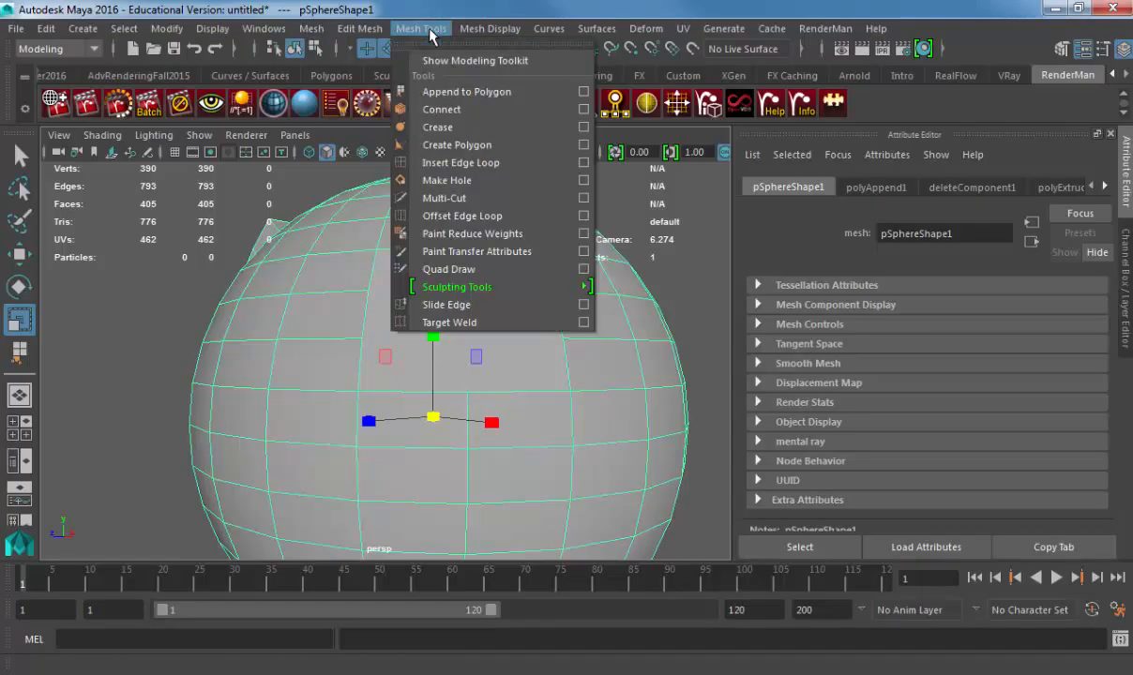
{"action": "left_click", "coordinate": [459, 199]}
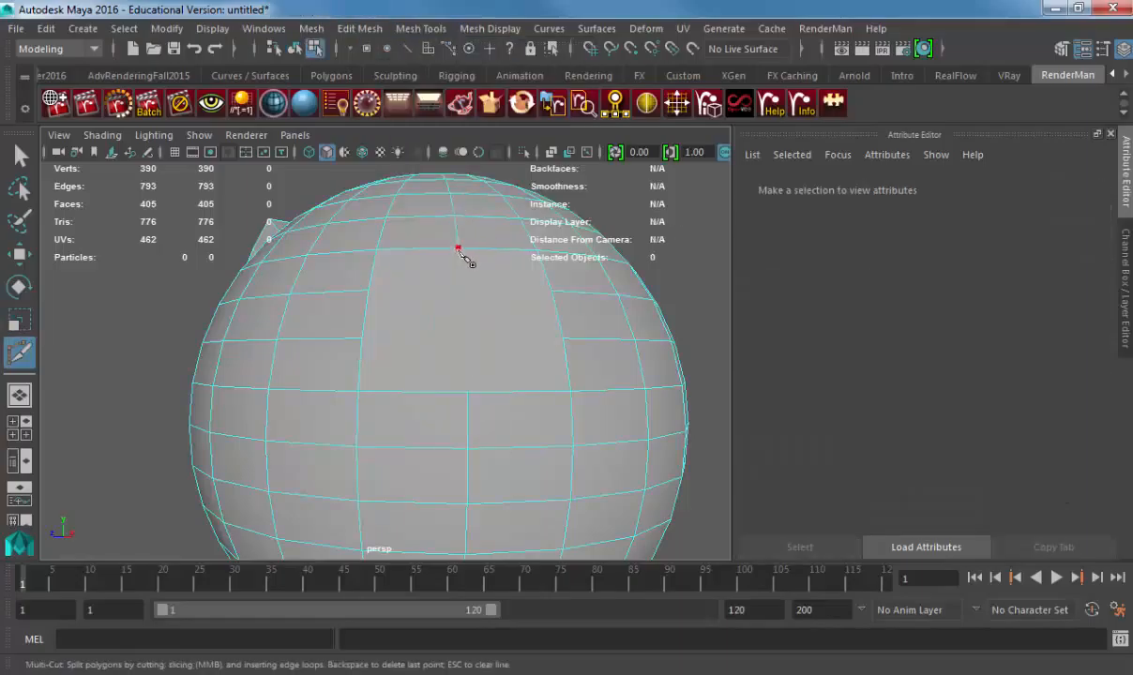
{"action": "left_click", "coordinate": [457, 249]}
- Cut two horizontal edges across the filled area, joining the sphere's existing rows on both sides, and leave Multi-Cut
{"action": "left_click_drag", "start_coordinate": [538, 378], "coordinate": [353, 324], "text": "alt"}
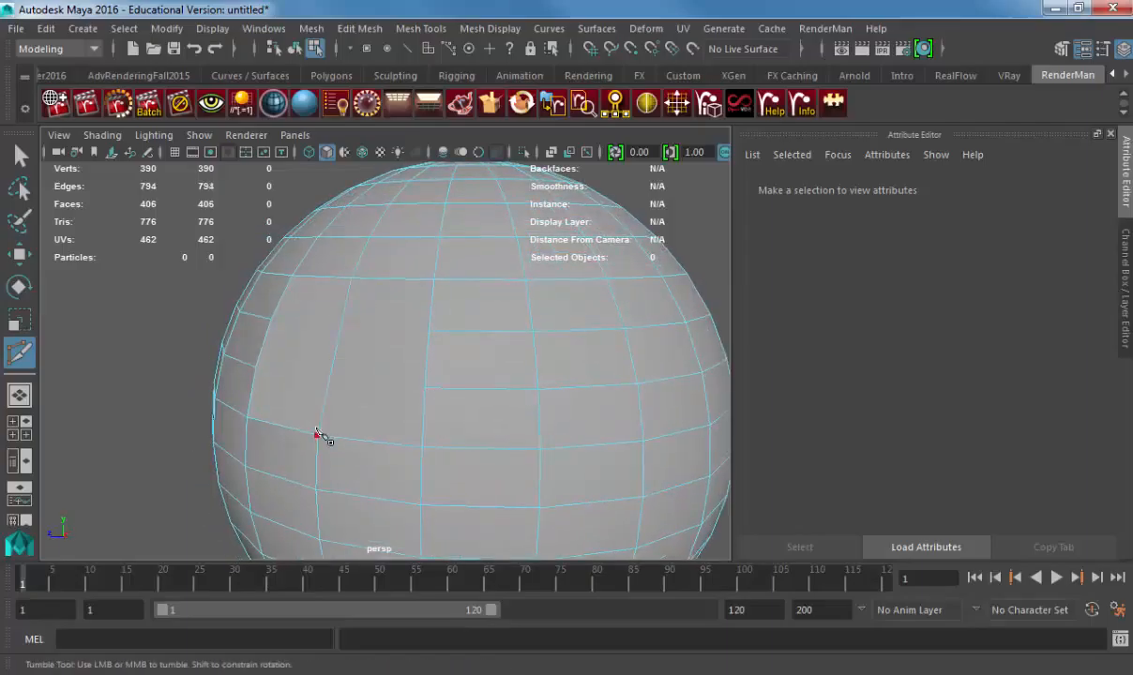
{"action": "left_click", "coordinate": [270, 319]}
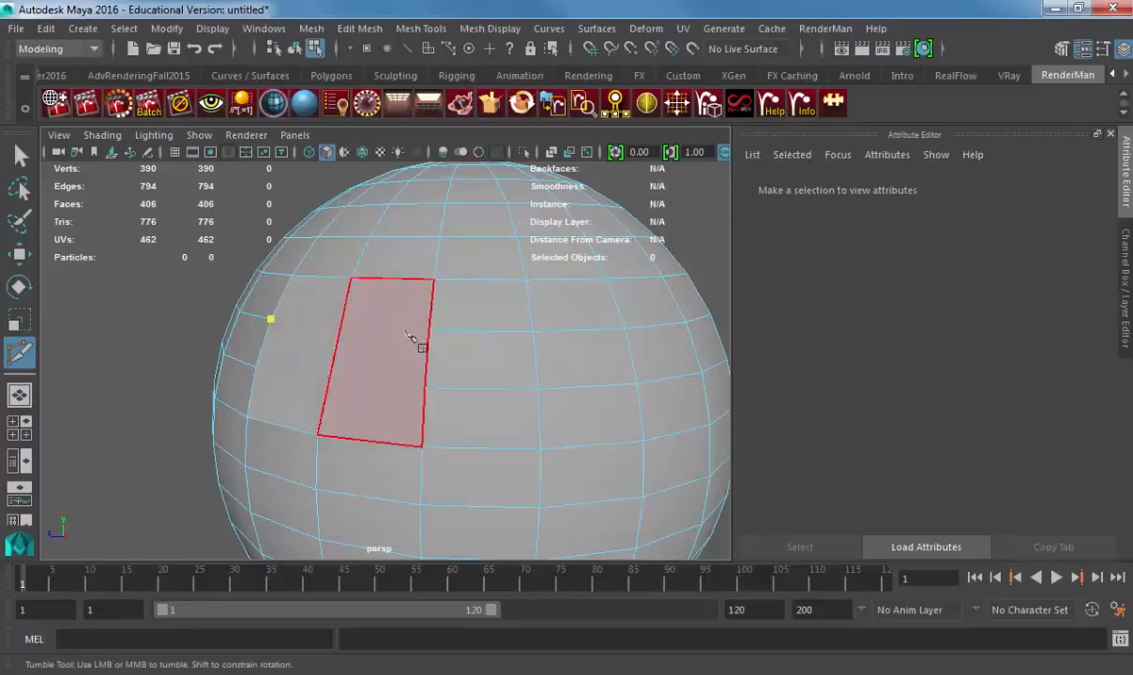
{"action": "left_click", "coordinate": [429, 332]}
{"action": "right_click", "coordinate": [429, 332]}
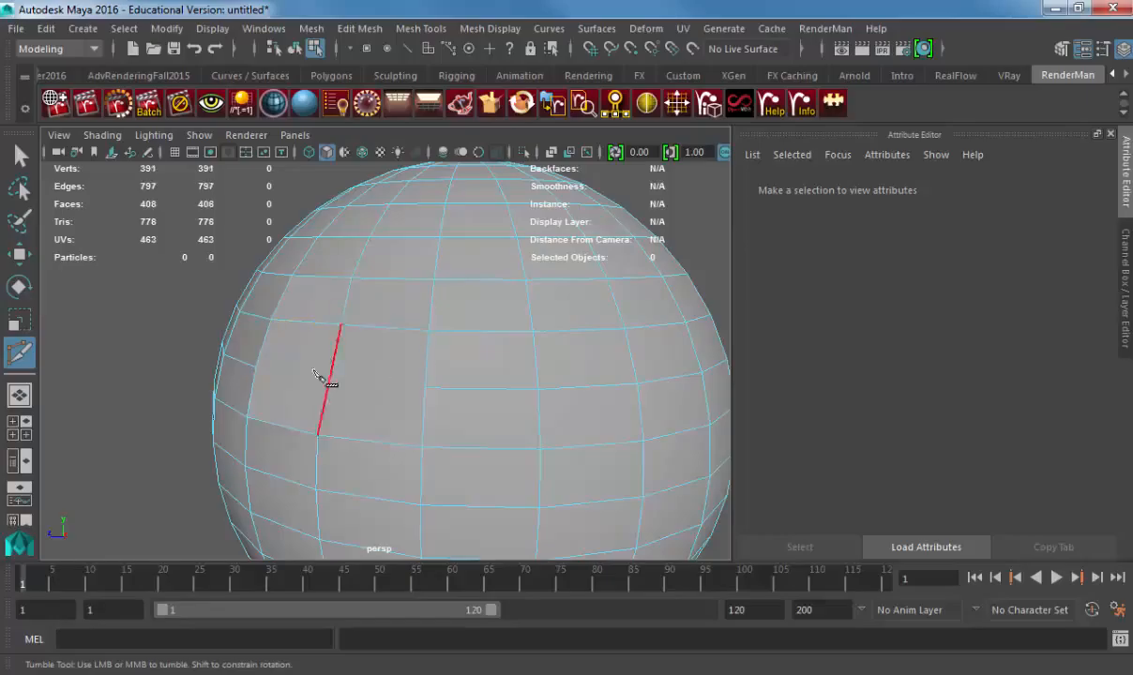
{"action": "left_click", "coordinate": [255, 367]}
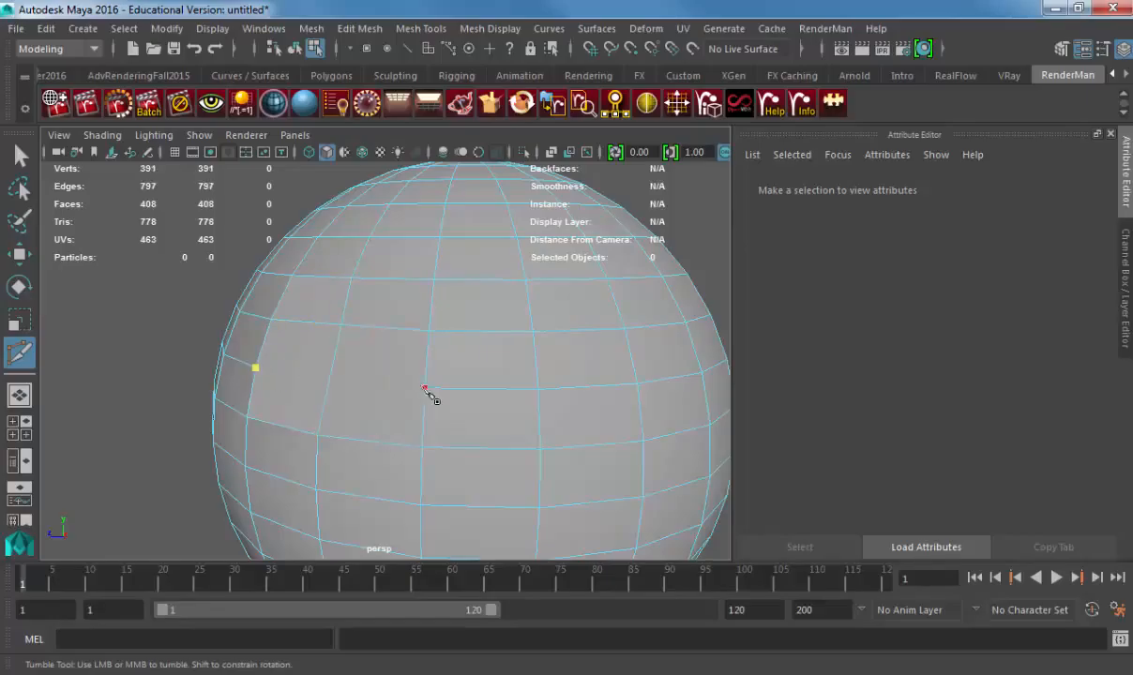
{"action": "left_click", "coordinate": [424, 388]}
{"action": "right_click", "coordinate": [424, 387]}
{"action": "key", "text": "w"}
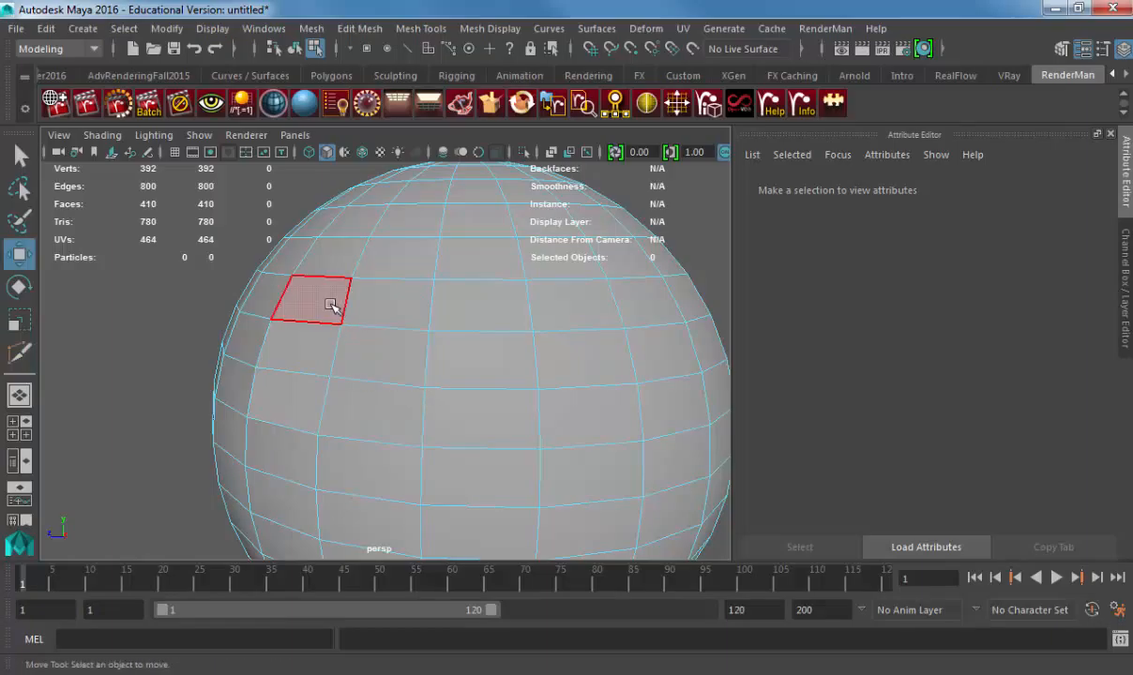
- Return to object selection and inspect the filled area's shape with the sphere deselected and selected
{"action": "right_click_drag", "start_coordinate": [326, 300], "coordinate": [382, 244]}
{"action": "left_click", "coordinate": [379, 261]}
{"action": "left_click", "coordinate": [235, 231]}
{"action": "left_click_drag", "start_coordinate": [428, 300], "coordinate": [319, 343], "text": "alt"}
{"action": "left_click", "coordinate": [548, 313]}
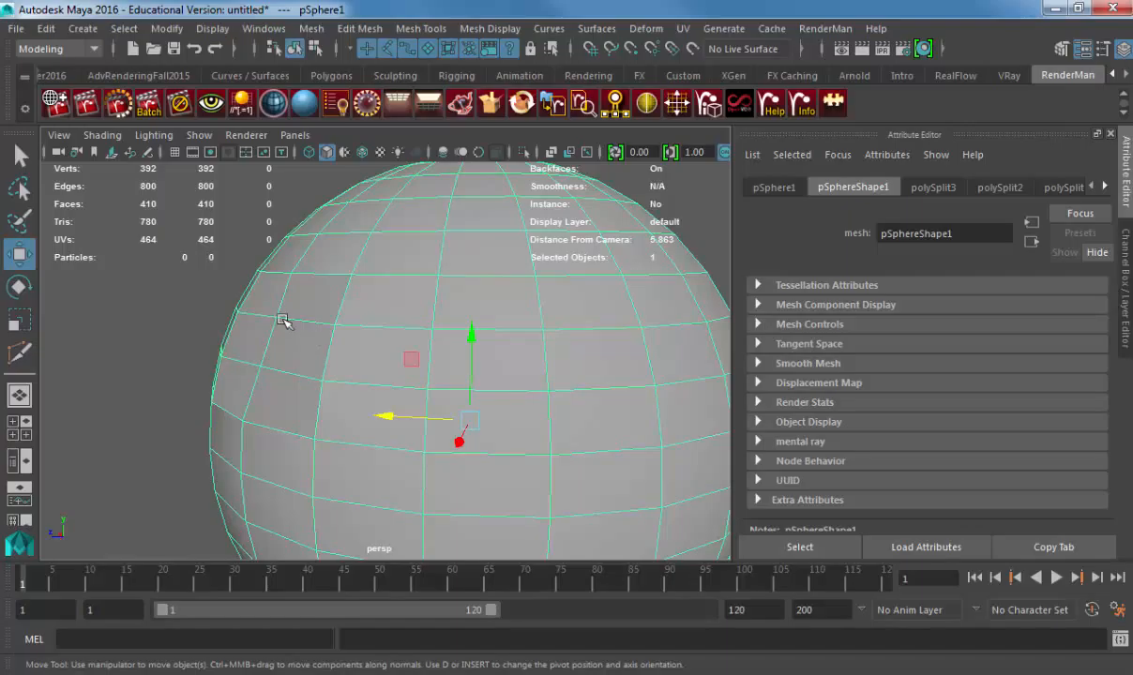
- Move the filled area's two new middle vertices outward and slightly up to follow the sphere's curvature, and return to object selection
{"action": "mouse_move", "coordinate": [283, 321]}
{"action": "left_mouse_down", "text": "alt"}
{"action": "mouse_move", "coordinate": [195, 316]}
{"action": "mouse_move", "coordinate": [264, 315]}
{"action": "left_mouse_up", "text": "alt"}
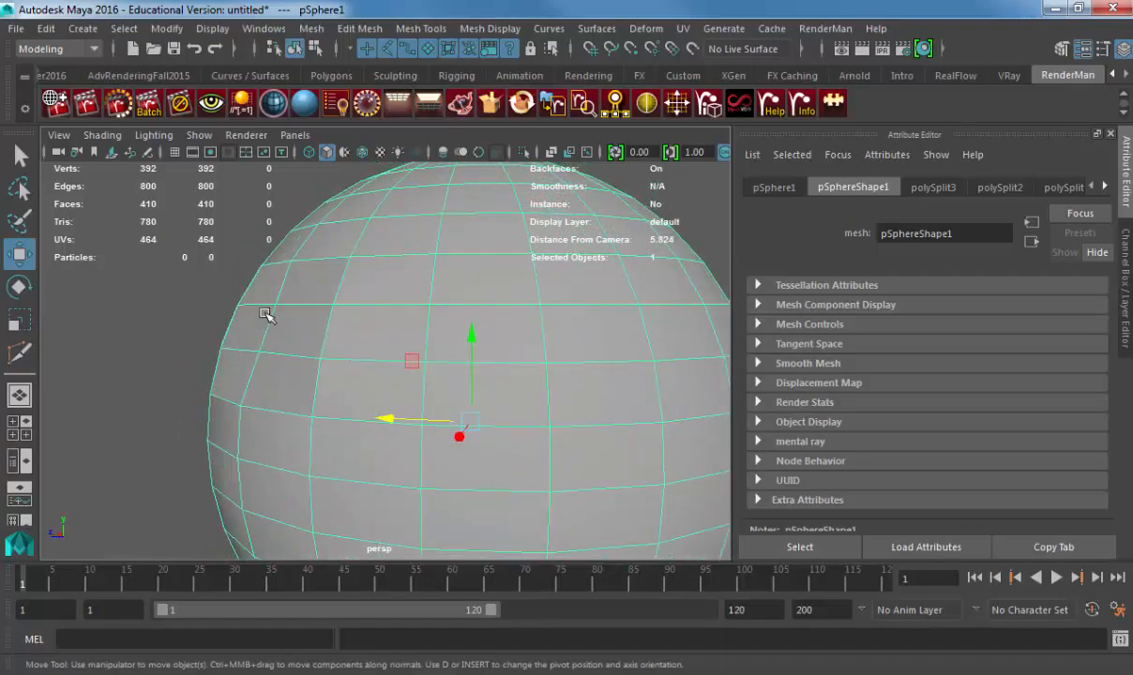
{"action": "right_click_drag", "start_coordinate": [265, 315], "coordinate": [194, 179]}
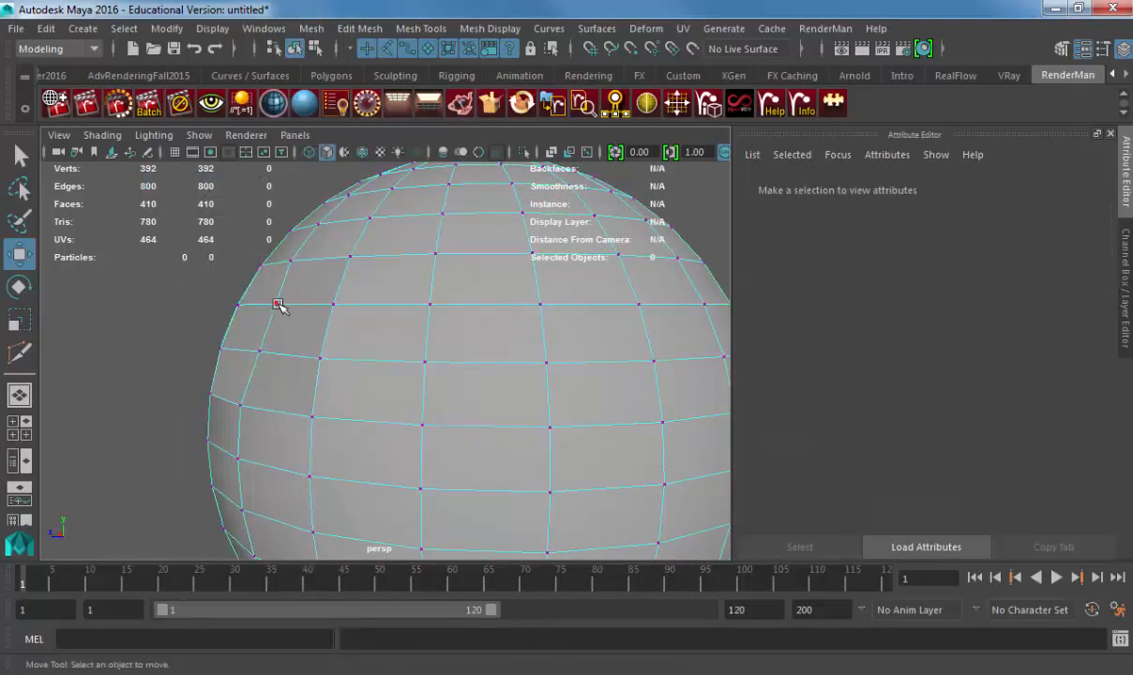
{"action": "left_click", "coordinate": [275, 303]}
{"action": "left_click", "coordinate": [259, 350], "text": "shift"}
{"action": "left_click_drag", "start_coordinate": [253, 346], "coordinate": [447, 427], "text": "alt"}
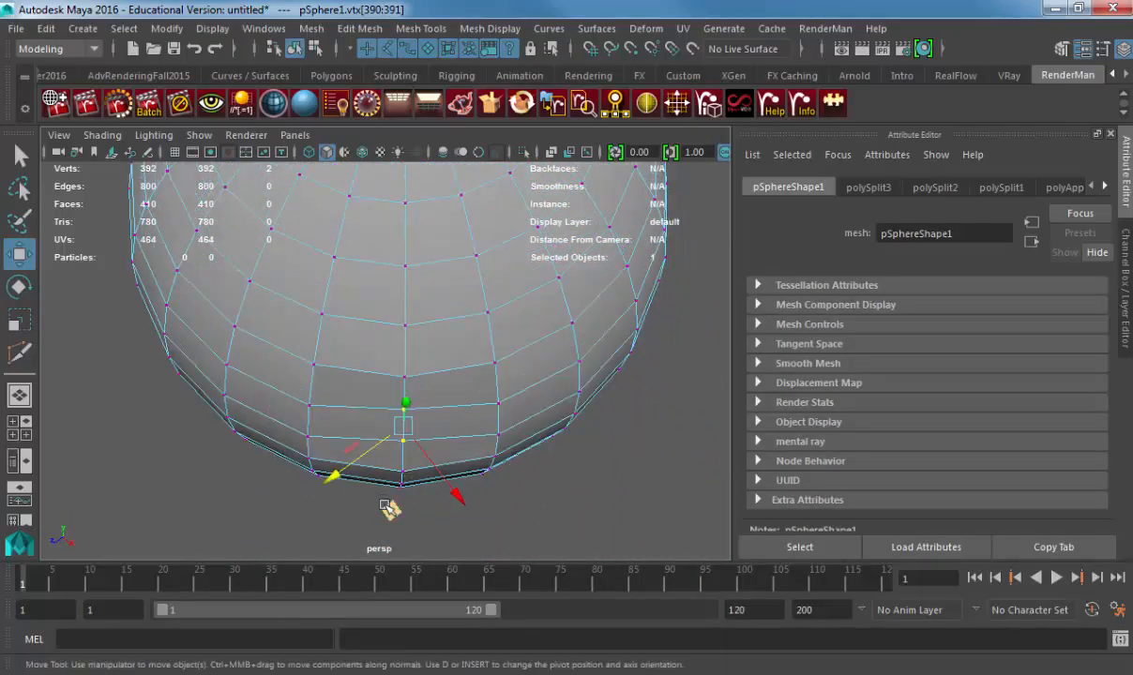
{"action": "middle_click_drag", "start_coordinate": [388, 508], "coordinate": [390, 526]}
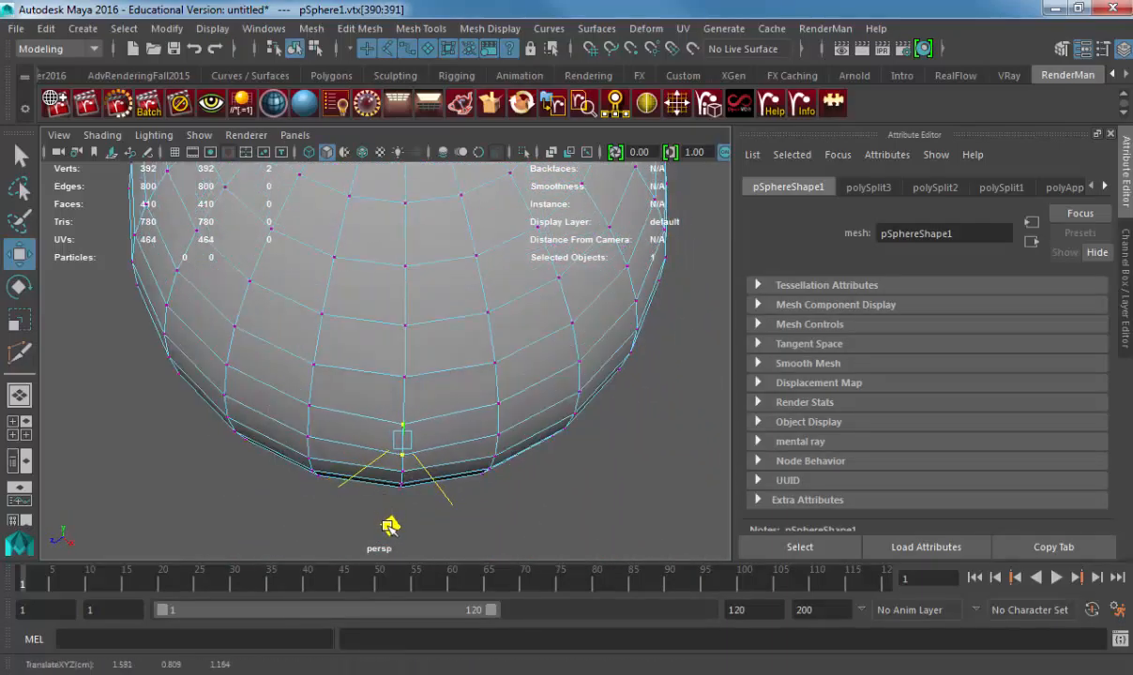
{"action": "left_click_drag", "start_coordinate": [435, 454], "coordinate": [507, 456], "text": "alt"}
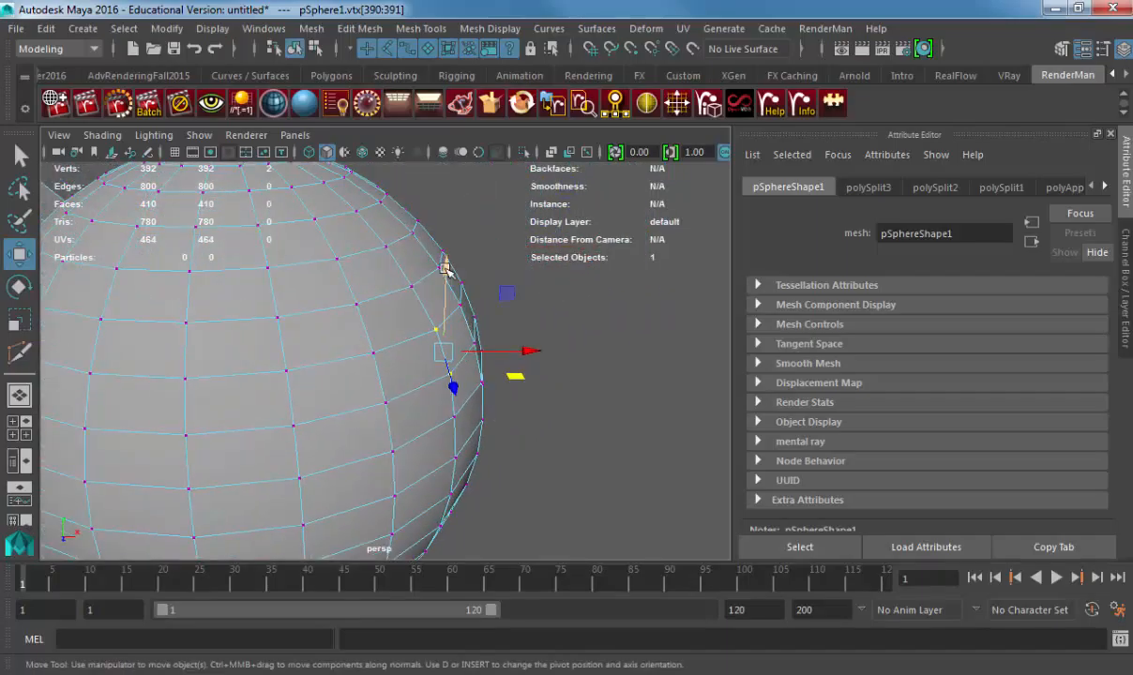
{"action": "left_click_drag", "start_coordinate": [446, 267], "coordinate": [449, 266]}
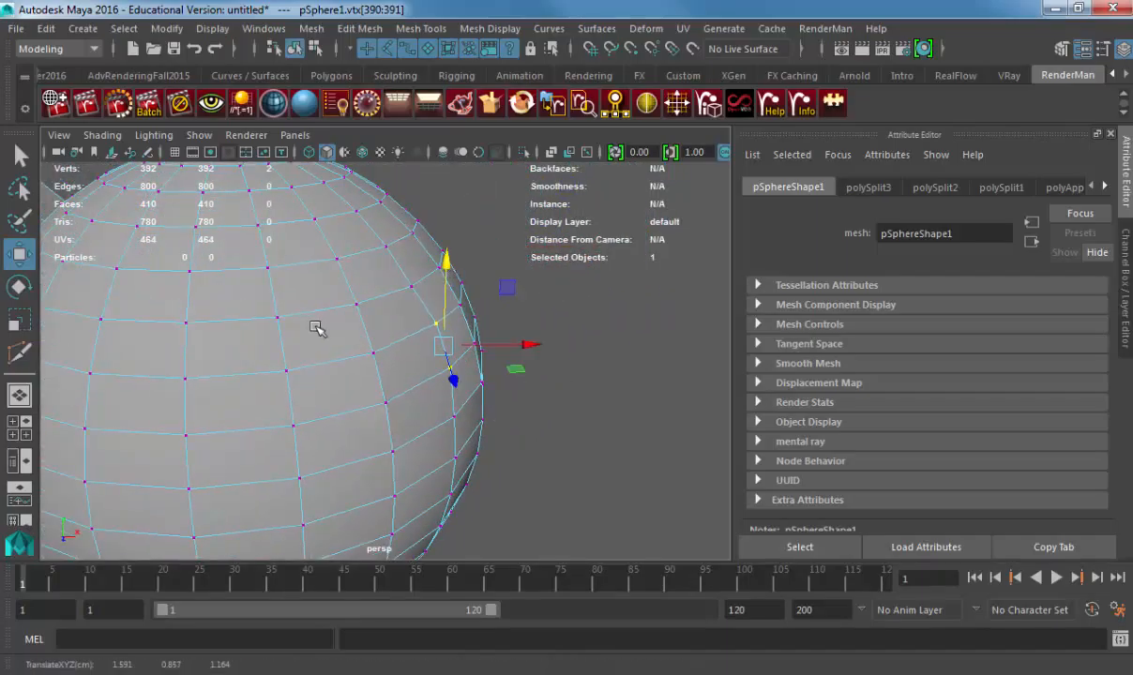
{"action": "right_click_drag", "start_coordinate": [316, 326], "coordinate": [412, 284]}
{"action": "left_click", "coordinate": [546, 329]}
{"action": "left_click_drag", "start_coordinate": [545, 329], "coordinate": [300, 350], "text": "alt"}
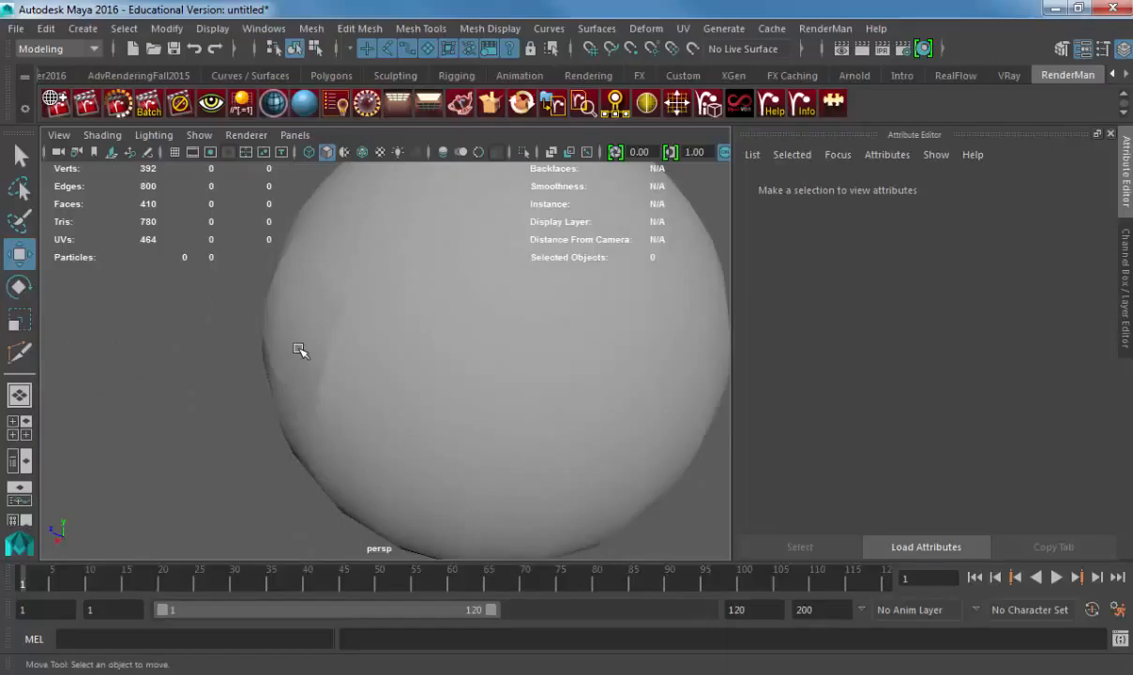
- Apply Harden Edge to the whole sphere and inspect its shading
{"action": "left_click", "coordinate": [300, 350]}
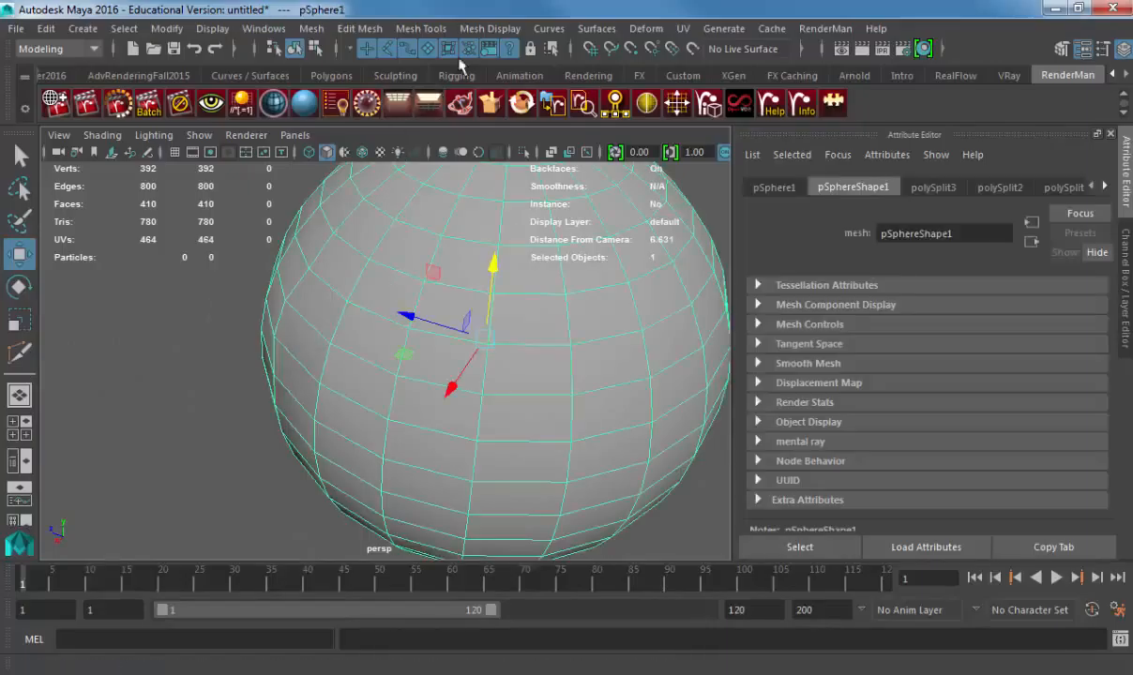
{"action": "left_click", "coordinate": [503, 29]}
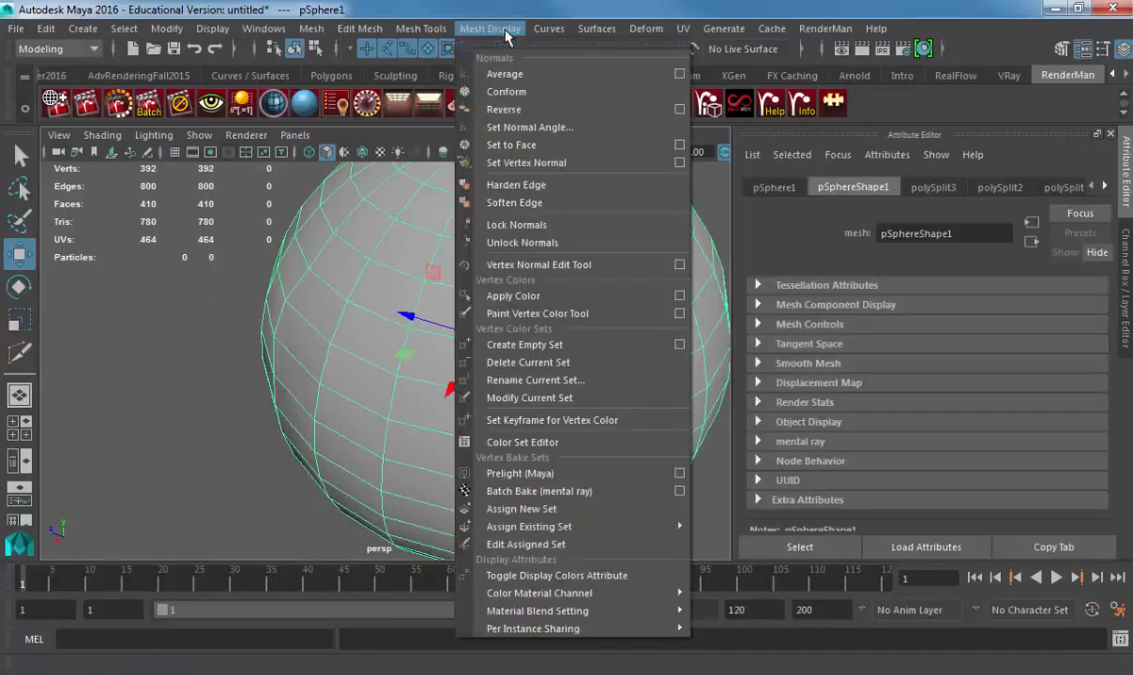
{"action": "left_click", "coordinate": [559, 190]}
{"action": "left_click", "coordinate": [212, 316]}
{"action": "left_click_drag", "start_coordinate": [551, 337], "coordinate": [548, 252], "text": "alt"}
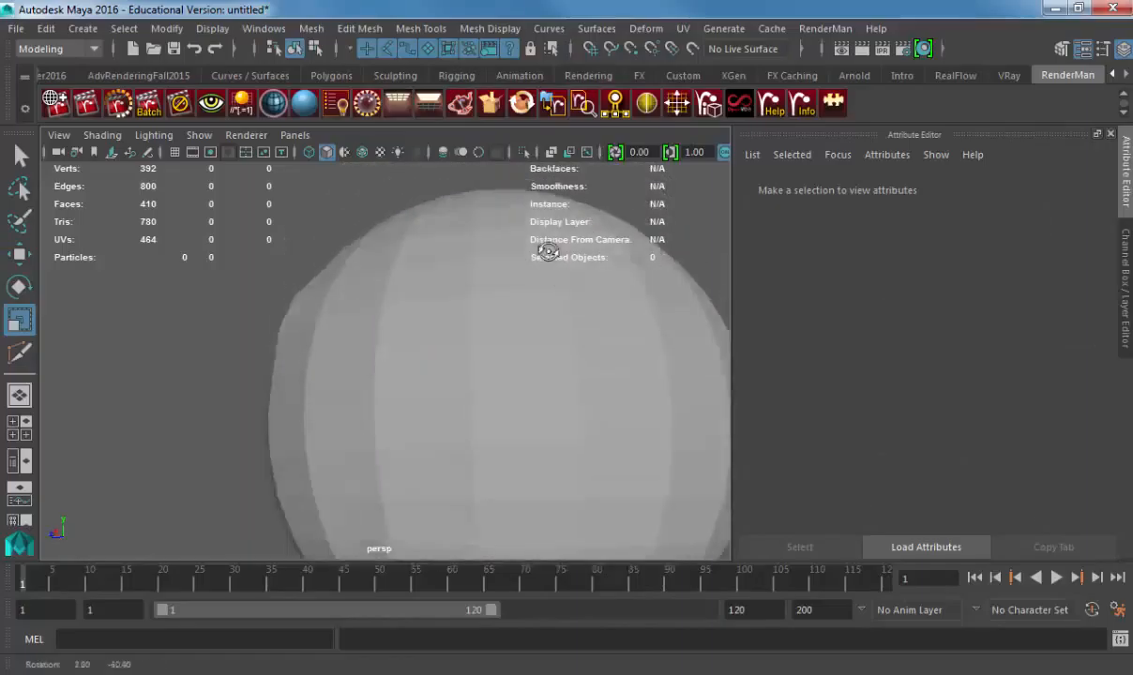
{"action": "right_click_drag", "start_coordinate": [547, 251], "coordinate": [367, 295], "text": "alt"}
{"action": "left_click_drag", "start_coordinate": [366, 295], "coordinate": [420, 377], "text": "alt"}
{"action": "right_click_drag", "start_coordinate": [420, 377], "coordinate": [520, 356], "text": "alt"}
{"action": "left_click_drag", "start_coordinate": [521, 356], "coordinate": [512, 328], "text": "alt"}
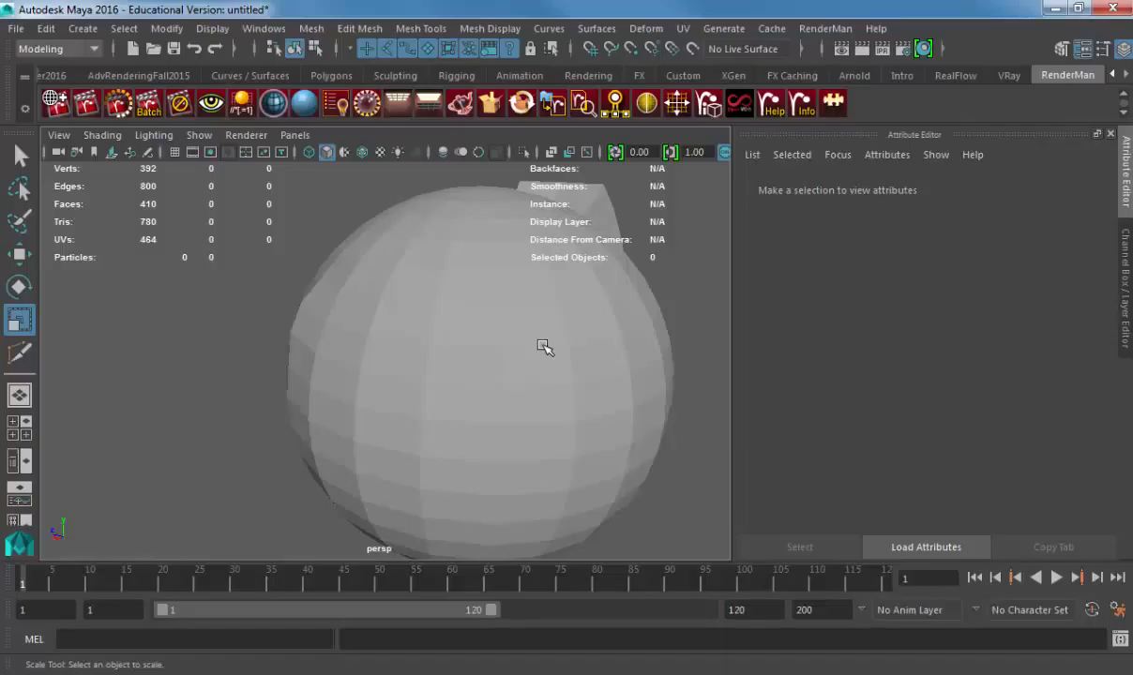
- Apply Soften Edge to the whole sphere and inspect its shading while deselected
{"action": "left_click", "coordinate": [540, 343]}
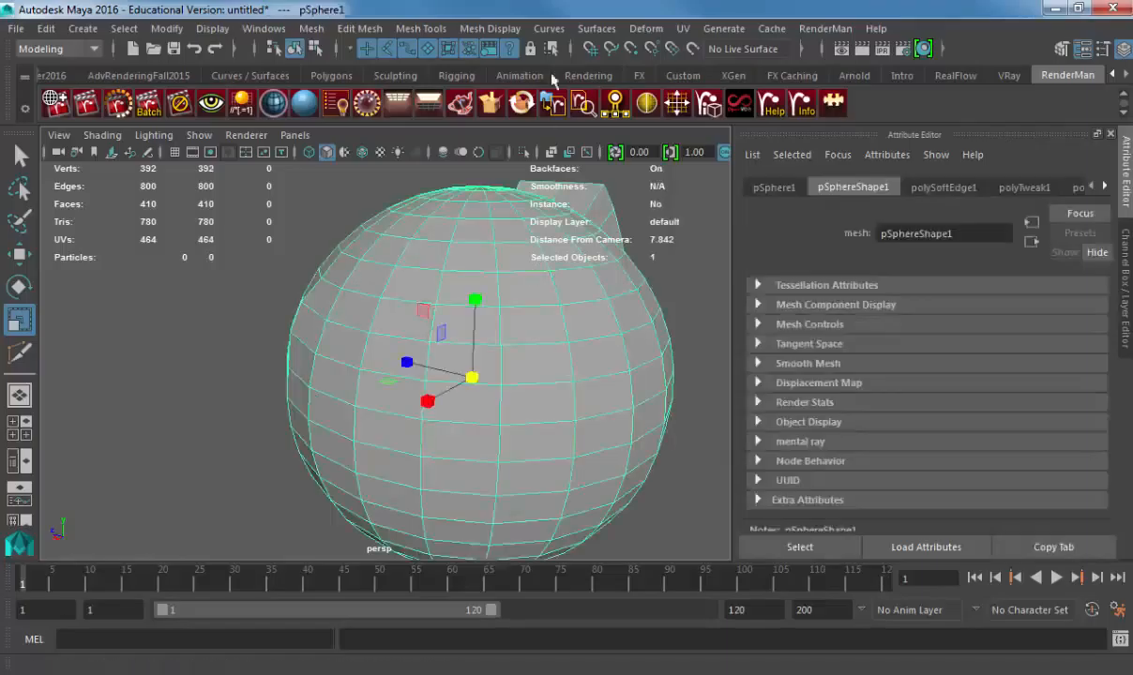
{"action": "left_click", "coordinate": [490, 28]}
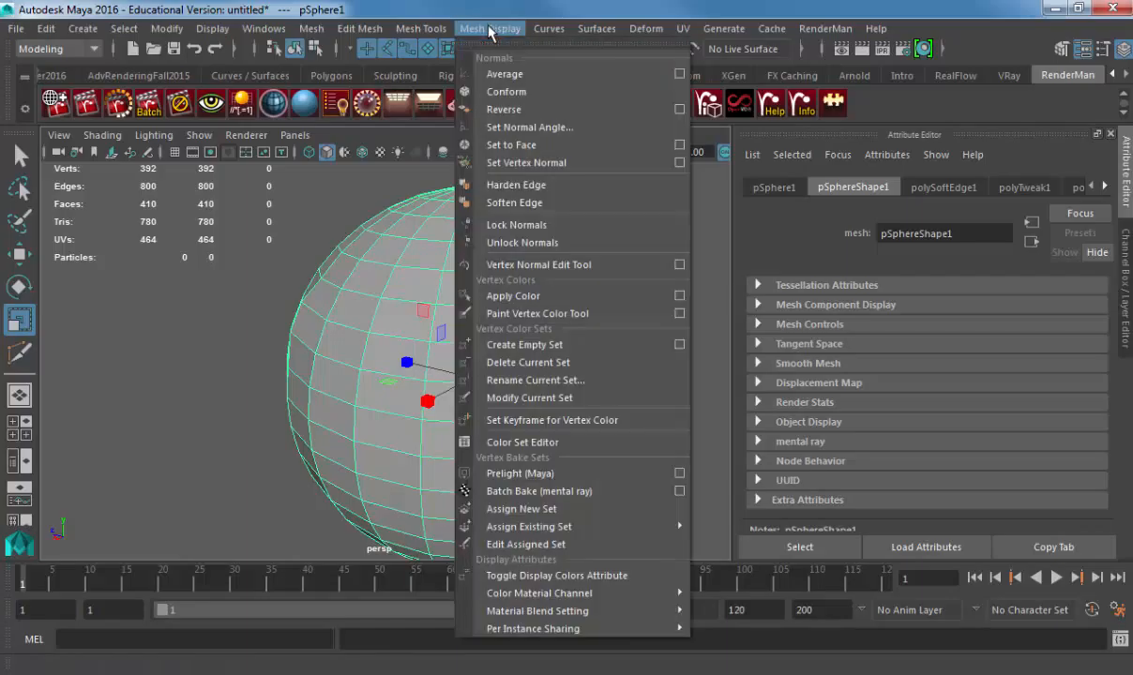
{"action": "left_click", "coordinate": [540, 204]}
{"action": "left_click", "coordinate": [266, 247]}
{"action": "left_click_drag", "start_coordinate": [293, 313], "coordinate": [326, 300], "text": "alt"}
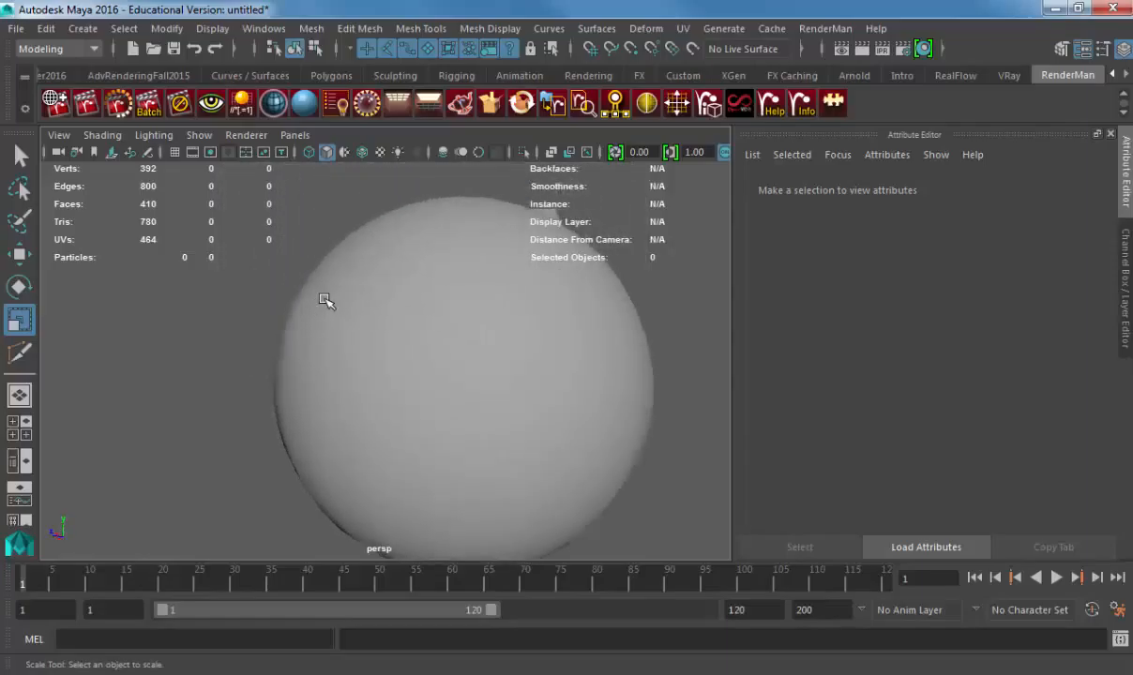
- Set the Angle of the sphere's latest soft-edge operation to 30
{"action": "left_click", "coordinate": [450, 286]}
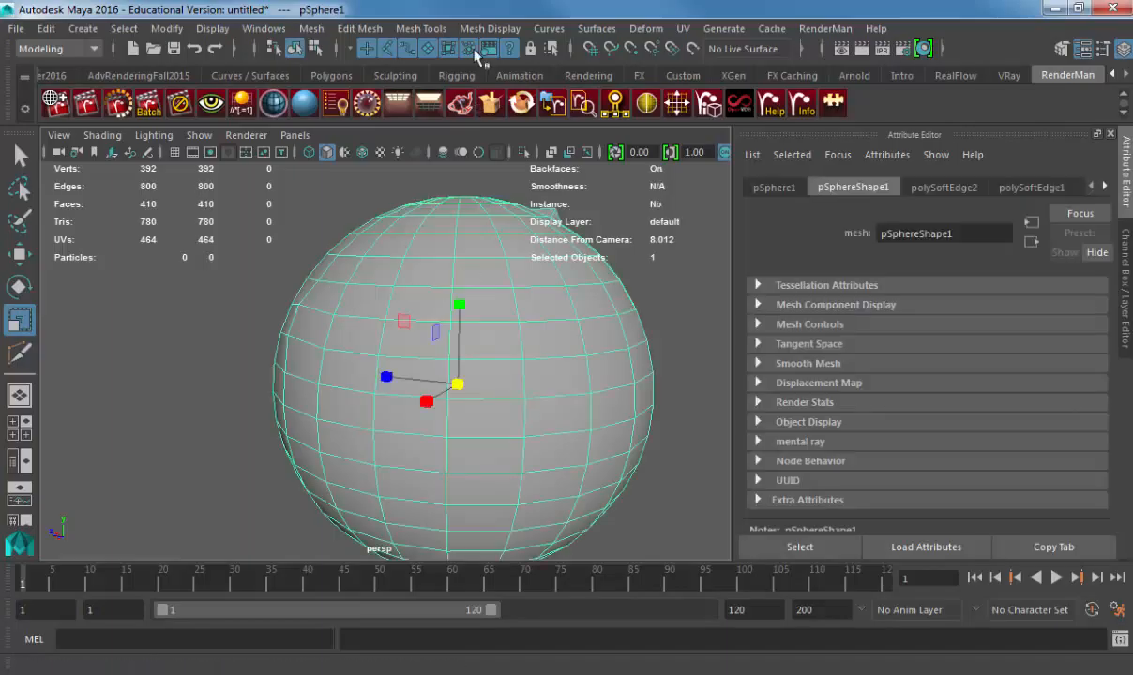
{"action": "left_click", "coordinate": [478, 28]}
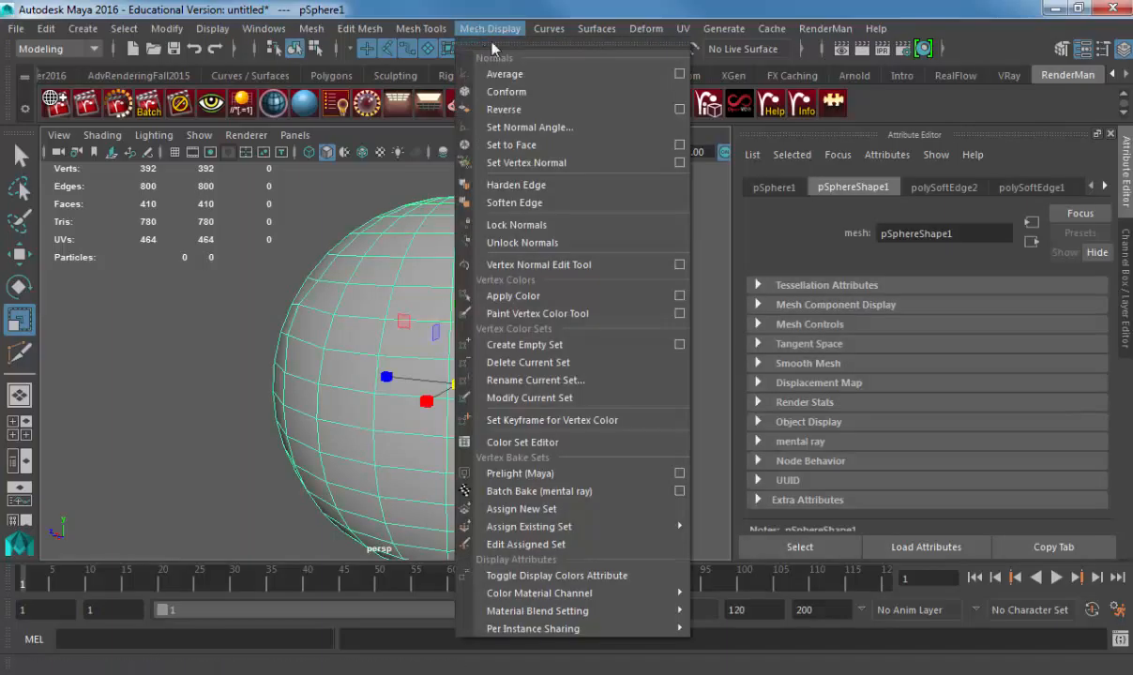
{"action": "left_click", "coordinate": [560, 204]}
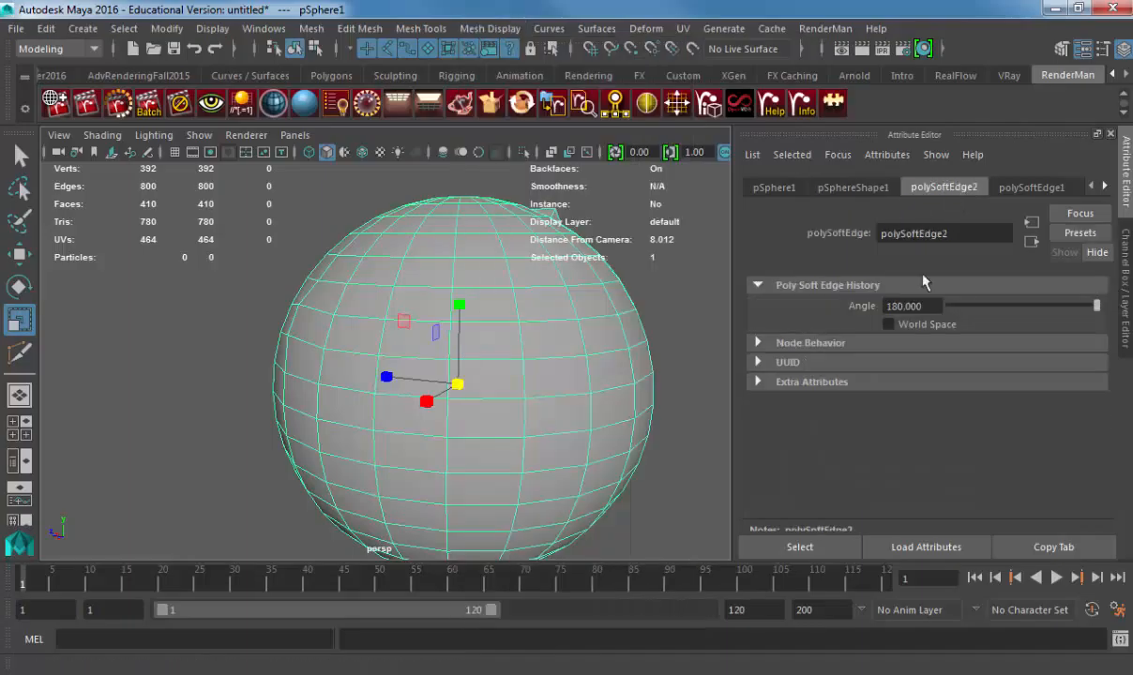
{"action": "double_click", "coordinate": [929, 311]}
{"action": "type", "text": "30"}
{"action": "key", "text": "Return"}
- Nudge a vertical edge of the filled area horizontally with the Move tool to adjust the sphere's outline, and deselect everything
{"action": "mouse_move", "coordinate": [401, 316]}
{"action": "left_mouse_down", "text": "alt"}
{"action": "mouse_move", "coordinate": [501, 331]}
{"action": "mouse_move", "coordinate": [394, 314]}
{"action": "left_mouse_up", "text": "alt"}
{"action": "scroll", "coordinate": [244, 331], "scroll_direction": "up", "scroll_amount": 3}
{"action": "middle_click_drag", "start_coordinate": [241, 332], "coordinate": [375, 390], "text": "alt"}
{"action": "scroll", "coordinate": [408, 389], "scroll_direction": "up", "scroll_amount": 1}
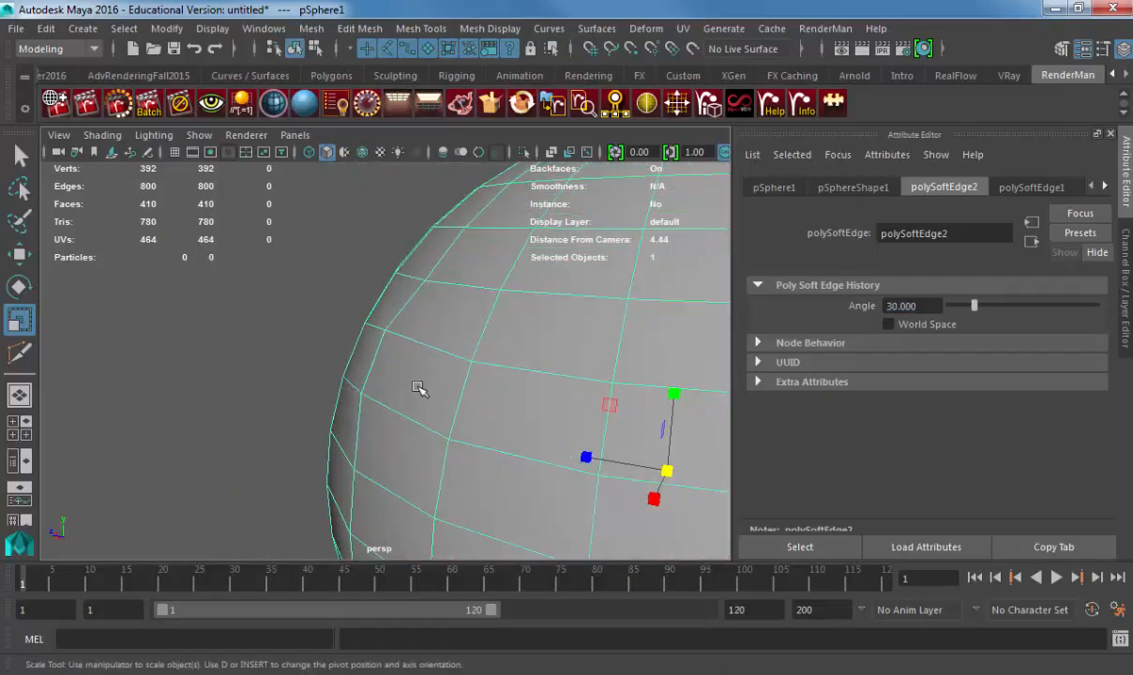
{"action": "right_click_drag", "start_coordinate": [405, 378], "coordinate": [389, 319]}
{"action": "left_click", "coordinate": [373, 363]}
{"action": "key", "text": "w"}
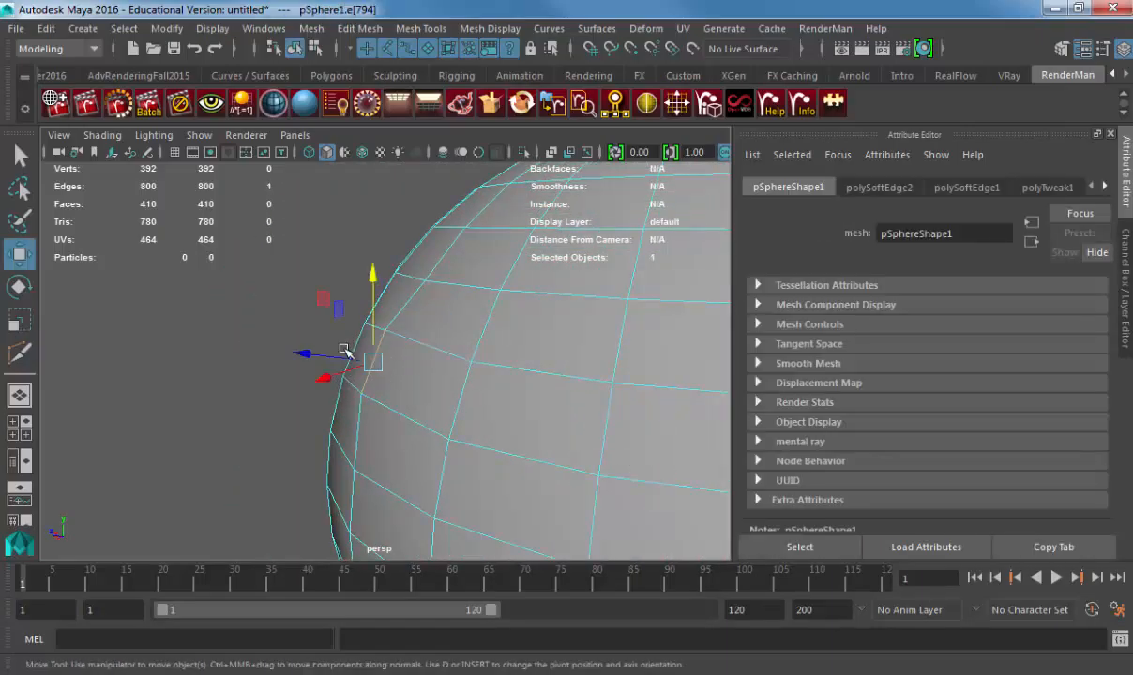
{"action": "left_click_drag", "start_coordinate": [346, 354], "coordinate": [295, 376], "text": "alt"}
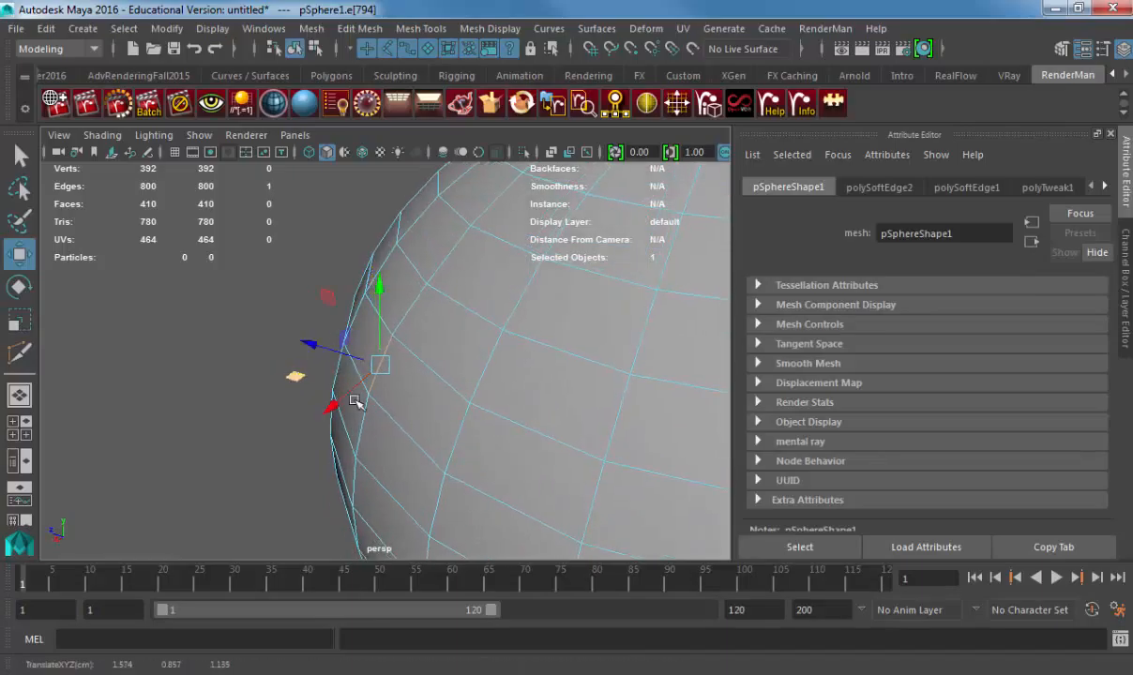
{"action": "left_click_drag", "start_coordinate": [356, 399], "coordinate": [383, 377], "text": "alt"}
{"action": "middle_click_drag", "start_coordinate": [391, 402], "coordinate": [394, 403]}
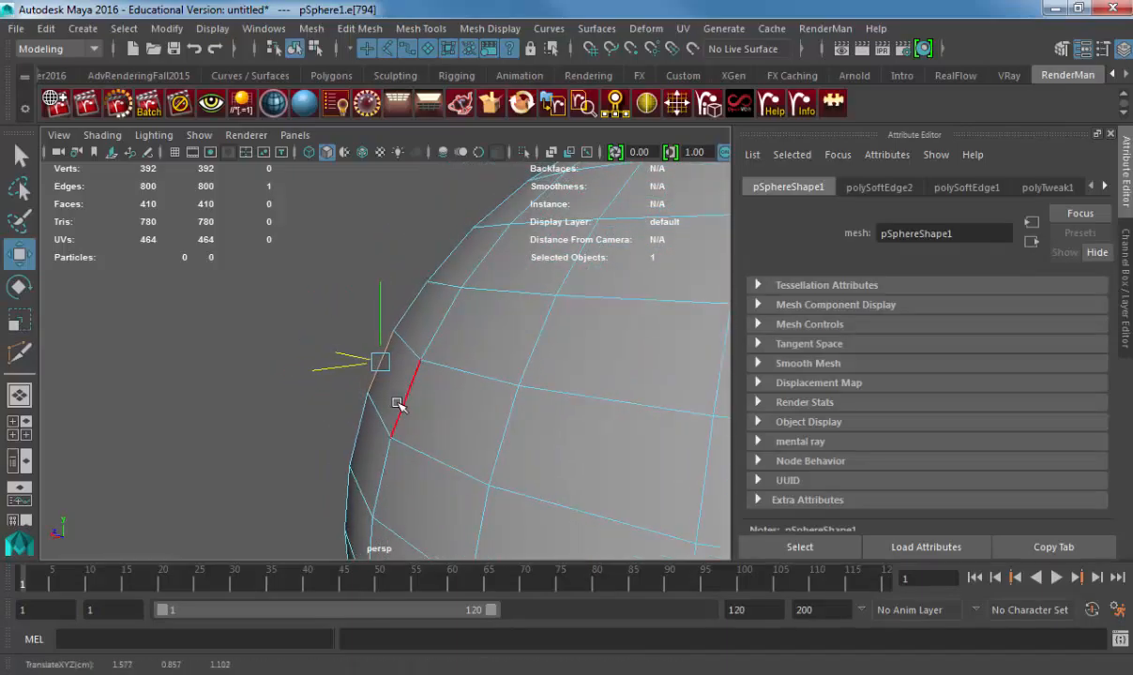
{"action": "key", "text": "F8"}
{"action": "left_click", "coordinate": [342, 293]}
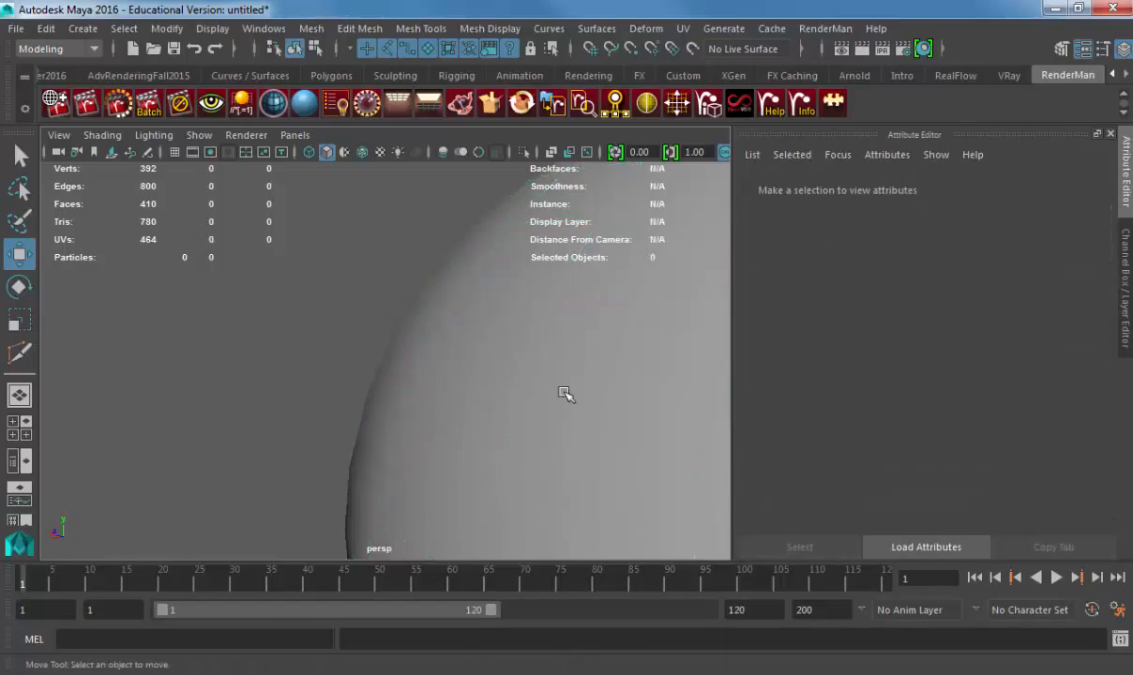
- Select the whole sphere and review the available mesh editing commands and mesh tools
{"action": "scroll", "coordinate": [470, 379], "scroll_direction": "down", "scroll_amount": 5}
{"action": "mouse_move", "coordinate": [455, 410]}
{"action": "left_mouse_down", "text": "alt"}
{"action": "mouse_move", "coordinate": [591, 387]}
{"action": "mouse_move", "coordinate": [536, 291]}
{"action": "mouse_move", "coordinate": [328, 352]}
{"action": "mouse_move", "coordinate": [472, 404]}
{"action": "left_mouse_up", "text": "alt"}
{"action": "scroll", "coordinate": [548, 418], "scroll_direction": "up", "scroll_amount": 4}
{"action": "left_click_drag", "start_coordinate": [549, 418], "coordinate": [509, 404], "text": "alt"}
{"action": "left_click", "coordinate": [497, 384]}
{"action": "left_click", "coordinate": [354, 26]}
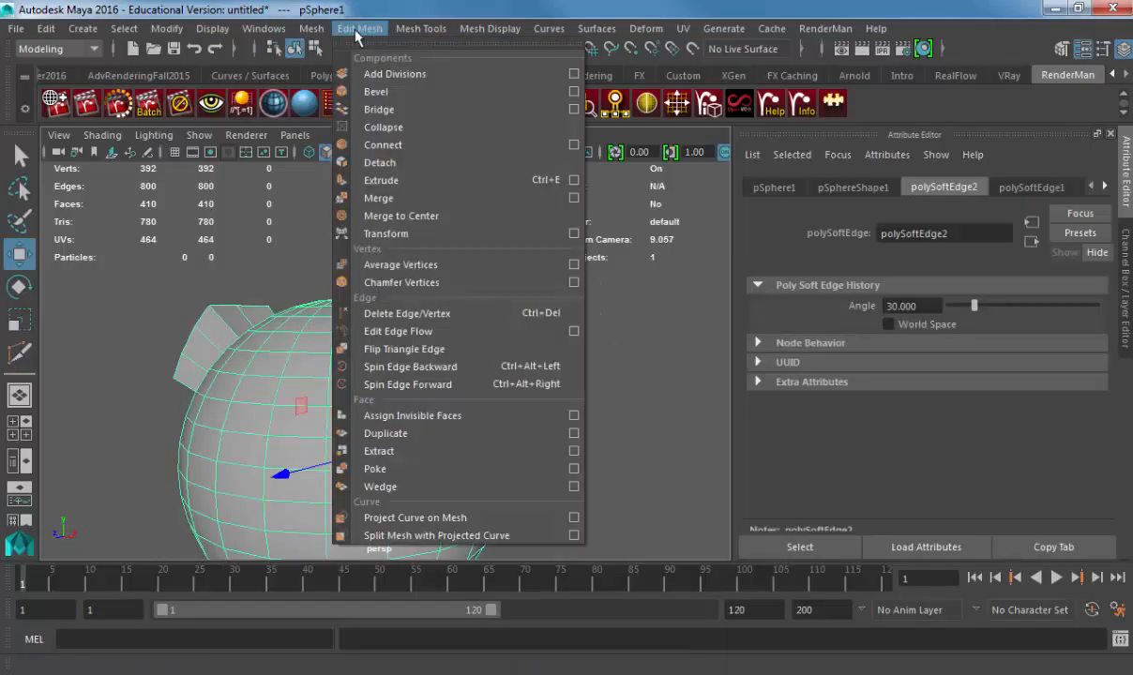
{"action": "mouse_move", "coordinate": [314, 28]}
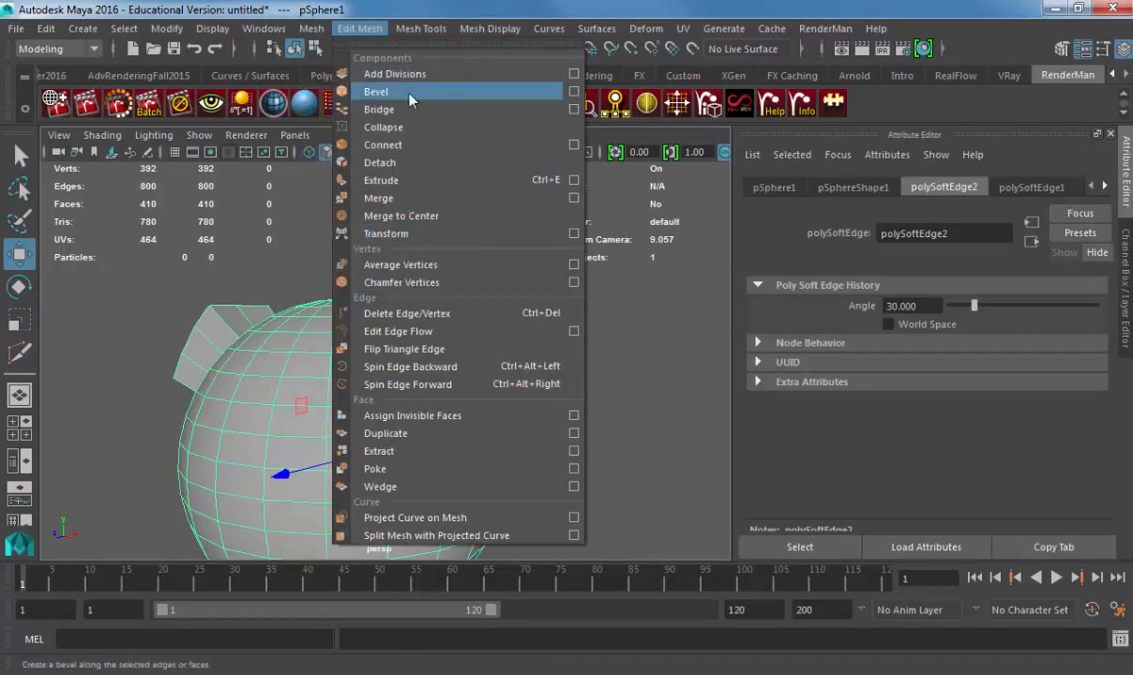
{"action": "mouse_move", "coordinate": [420, 29]}
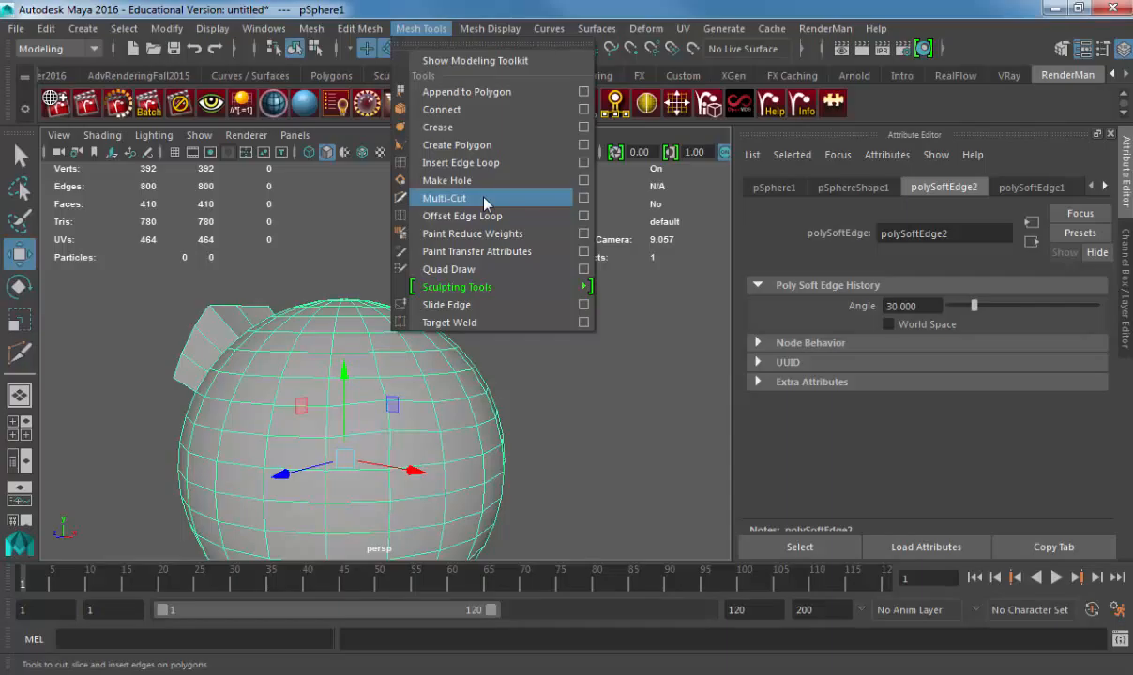
- Insert an edge loop between the first and second rings around the sphere's top pole, and return to object selection
{"action": "left_click_drag", "start_coordinate": [274, 314], "coordinate": [367, 453], "text": "alt"}
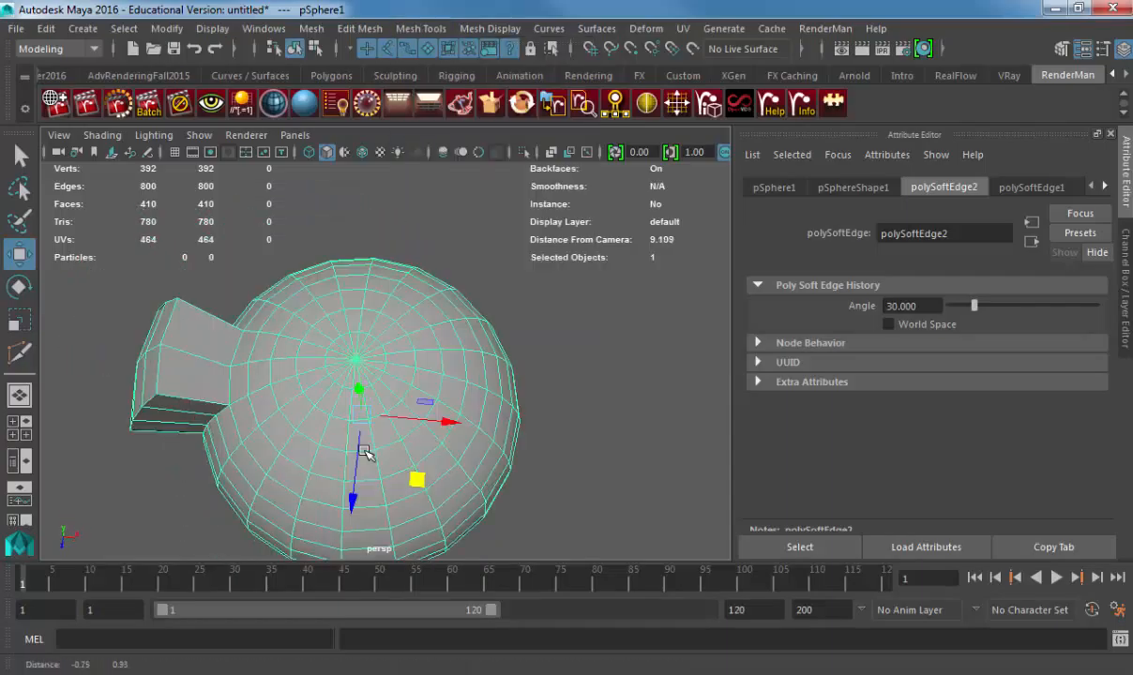
{"action": "right_click_drag", "start_coordinate": [367, 453], "coordinate": [437, 414], "text": "alt"}
{"action": "left_click_drag", "start_coordinate": [437, 414], "coordinate": [407, 281], "text": "alt"}
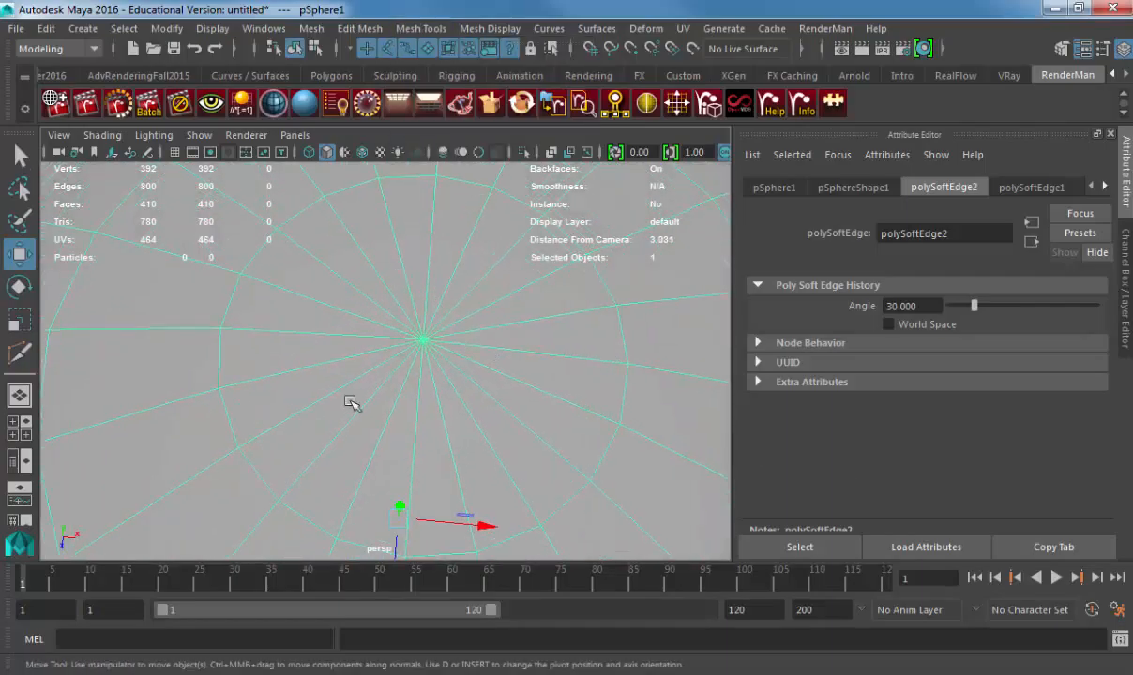
{"action": "left_click", "coordinate": [421, 28]}
{"action": "left_click", "coordinate": [474, 162]}
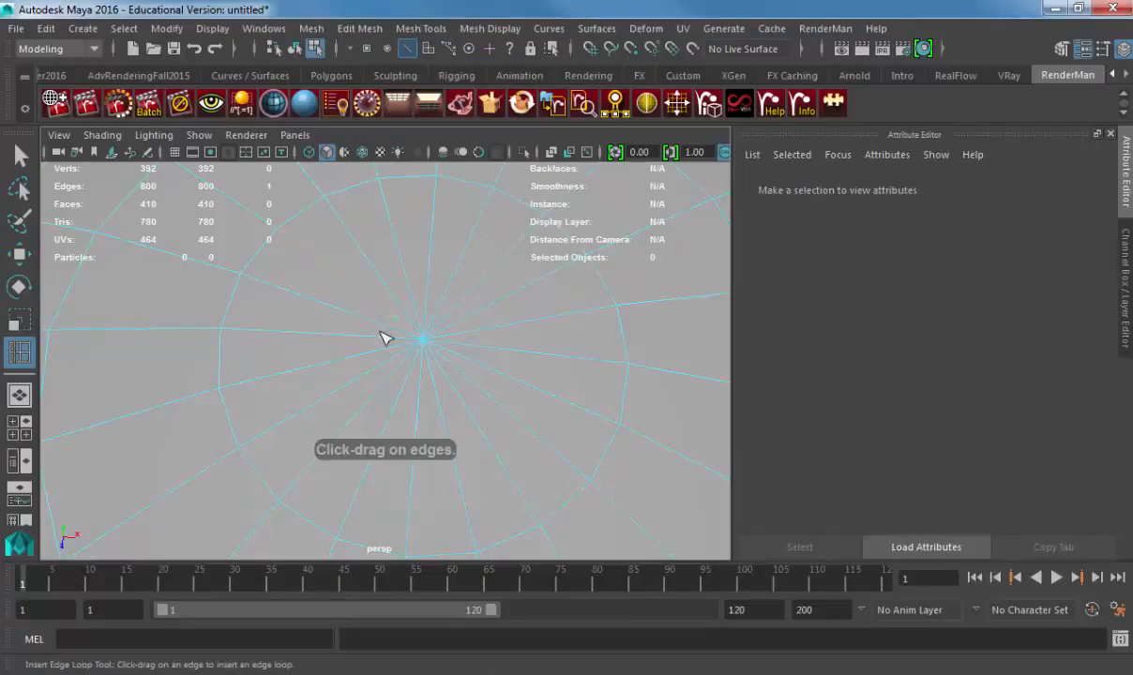
{"action": "left_click", "coordinate": [262, 330]}
{"action": "key", "text": "ctrl+z"}
{"action": "left_click_drag", "start_coordinate": [523, 385], "coordinate": [410, 246], "text": "alt"}
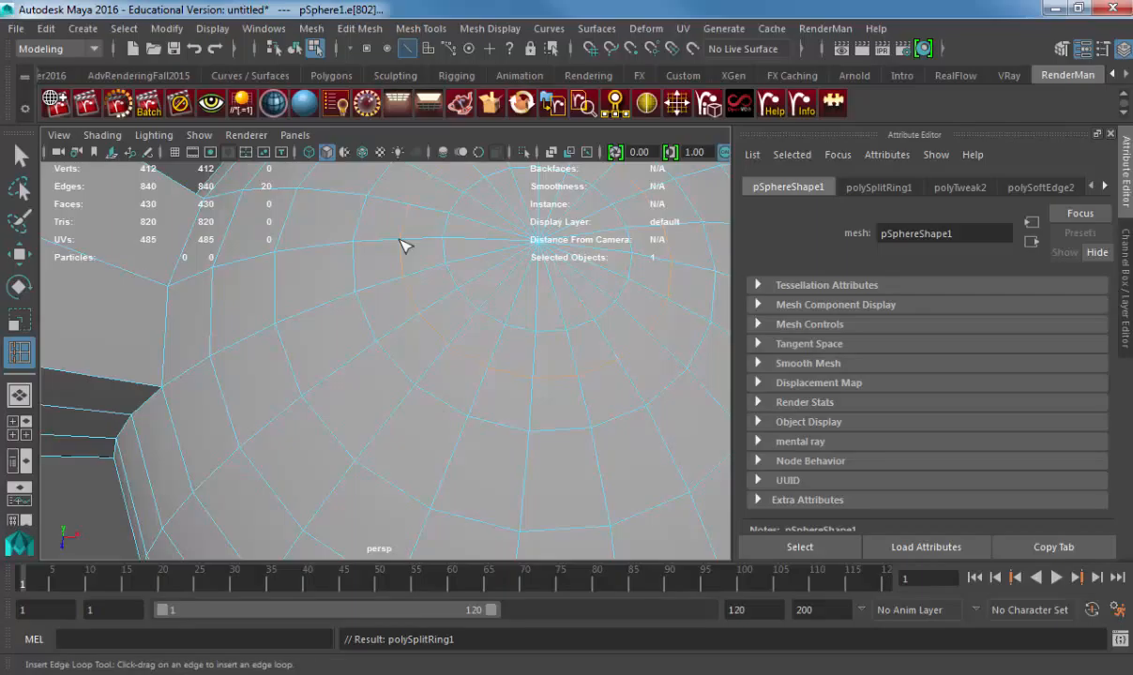
{"action": "middle_click_drag", "start_coordinate": [439, 229], "coordinate": [422, 324], "text": "alt"}
{"action": "right_click_drag", "start_coordinate": [422, 324], "coordinate": [591, 366], "text": "alt"}
{"action": "middle_click_drag", "start_coordinate": [591, 366], "coordinate": [378, 351], "text": "alt"}
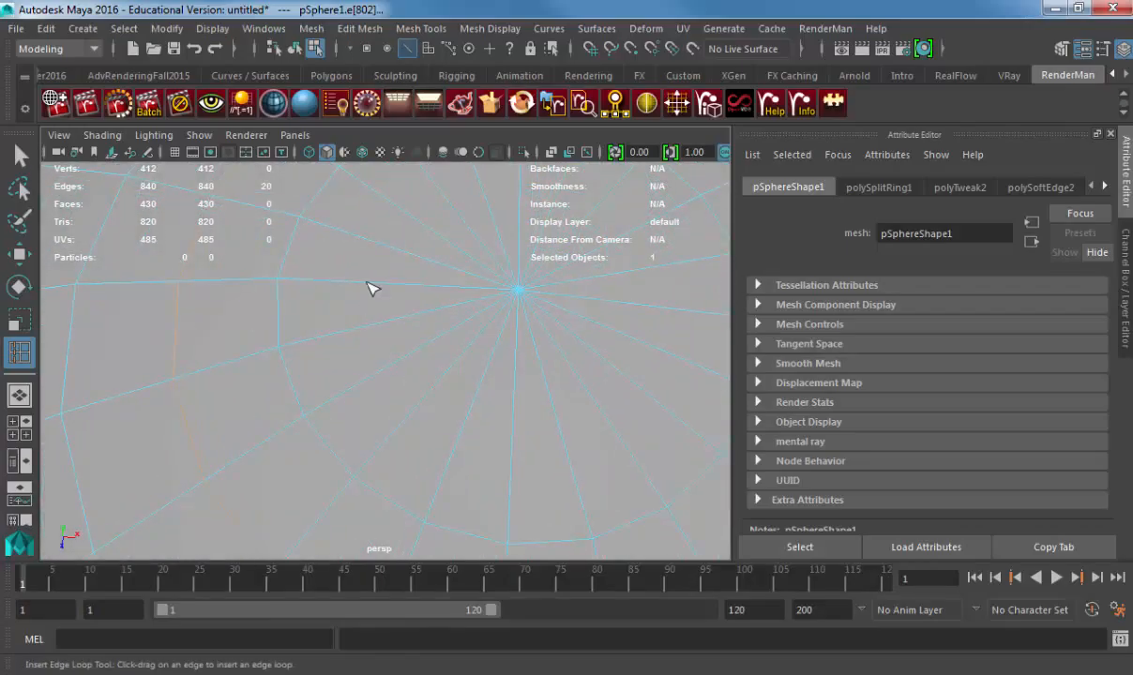
{"action": "key", "text": "w"}
{"action": "key", "text": "F8"}
- Cut a six-edge arc across seven spokes inside the innermost ring around the top pole with Multi-Cut, and select the arc
{"action": "left_click", "coordinate": [359, 28]}
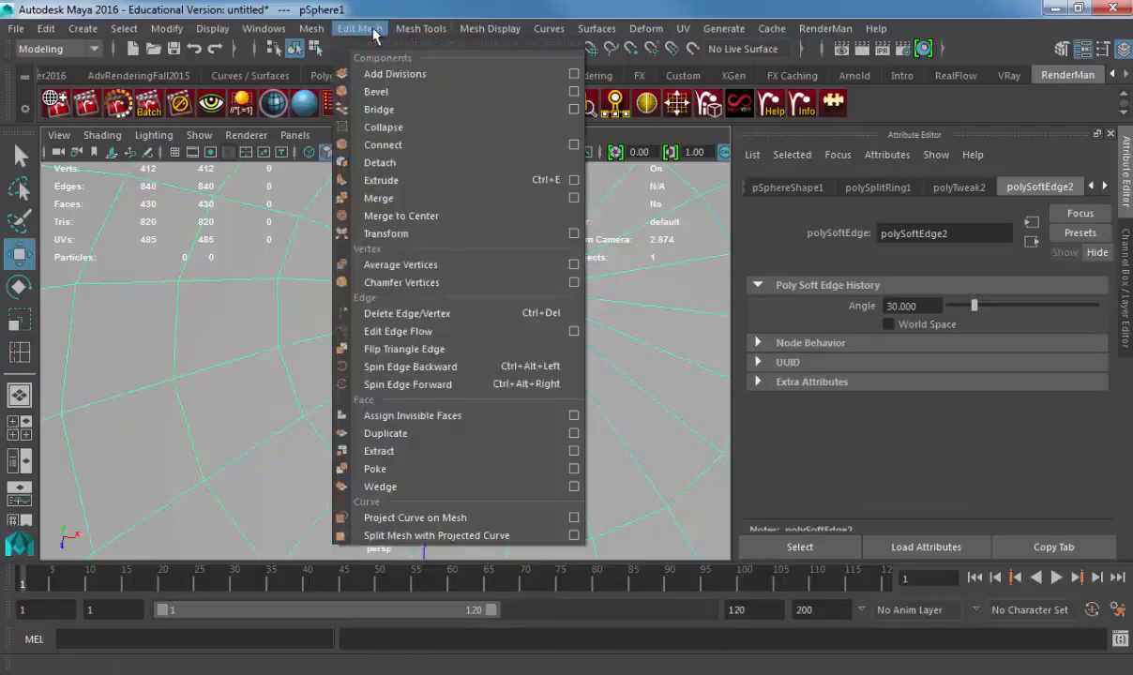
{"action": "mouse_move", "coordinate": [420, 28]}
{"action": "left_click", "coordinate": [462, 142]}
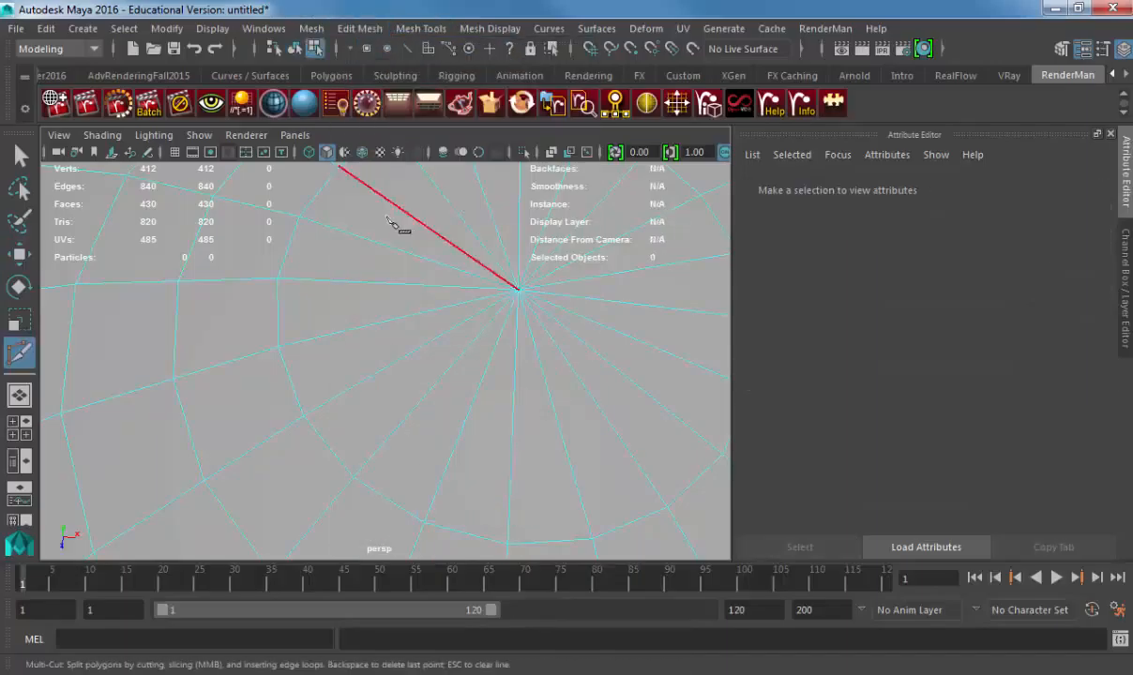
{"action": "left_click", "coordinate": [379, 244]}
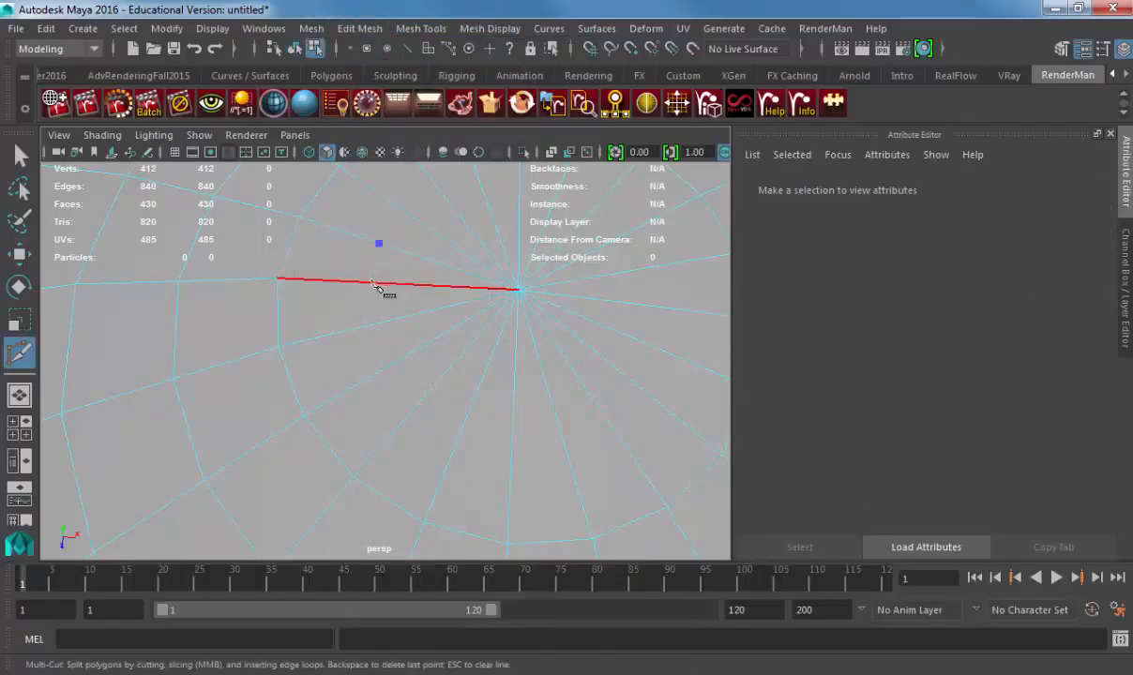
{"action": "left_click", "coordinate": [370, 283]}
{"action": "left_click", "coordinate": [368, 325]}
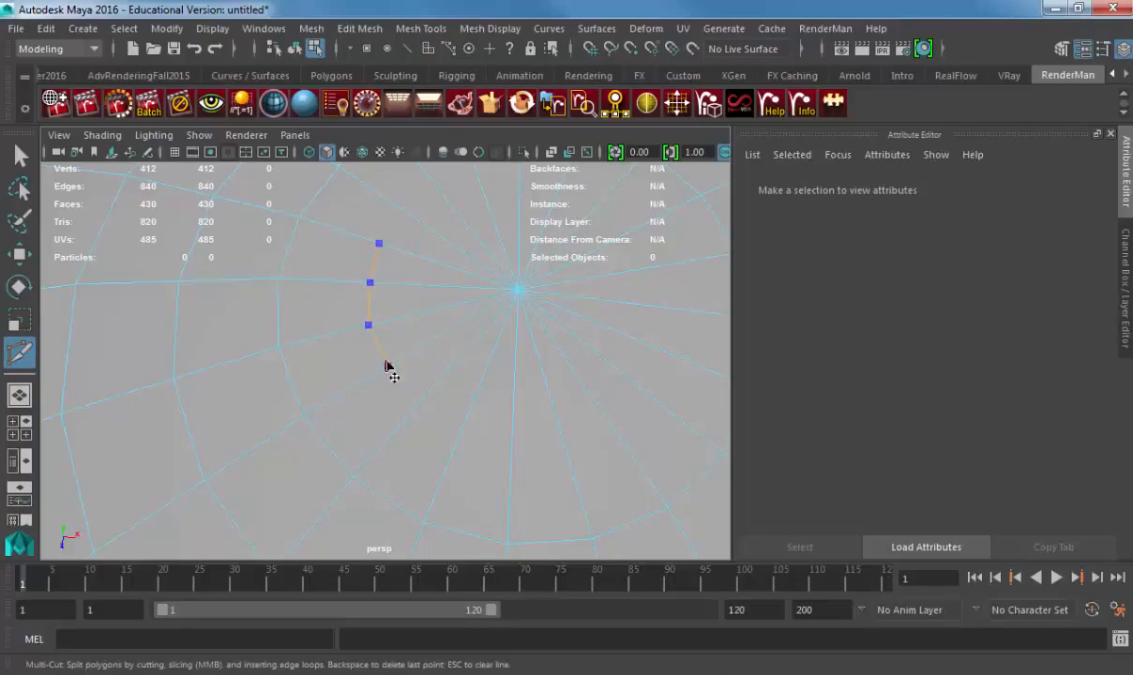
{"action": "left_click", "coordinate": [387, 366]}
{"action": "left_click", "coordinate": [427, 395]}
{"action": "left_click", "coordinate": [469, 410]}
{"action": "left_click", "coordinate": [512, 413]}
{"action": "key", "text": "Return"}
{"action": "key", "text": "w"}
{"action": "double_click", "coordinate": [374, 253]}
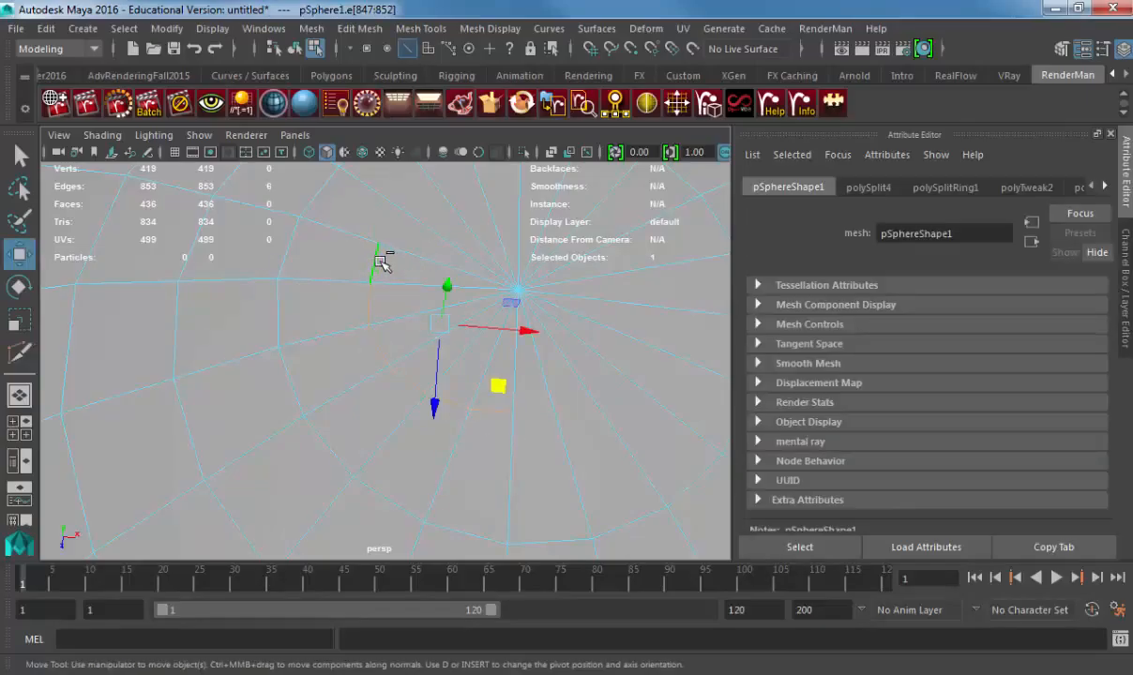
- Try removing the selected arc's edges together with their vertices using Delete Edge/Vertex, and undo each removal
{"action": "key", "text": "ctrl+Delete"}
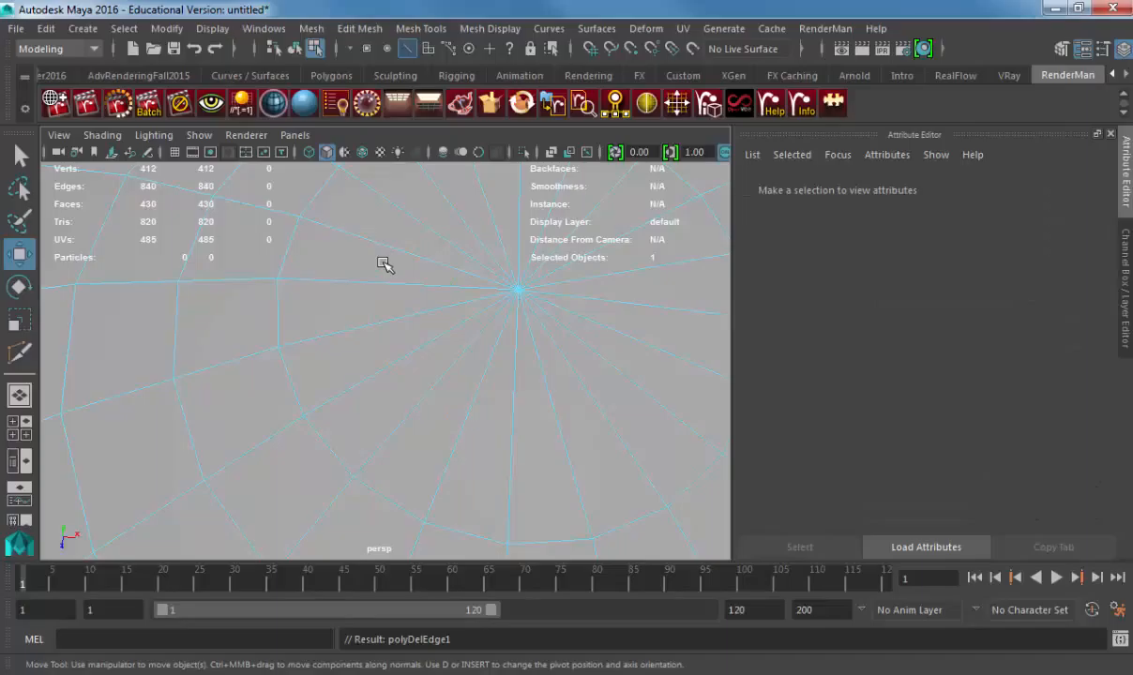
{"action": "key", "text": "ctrl+z"}
{"action": "key", "text": "shift+z"}
{"action": "key", "text": "ctrl+z"}
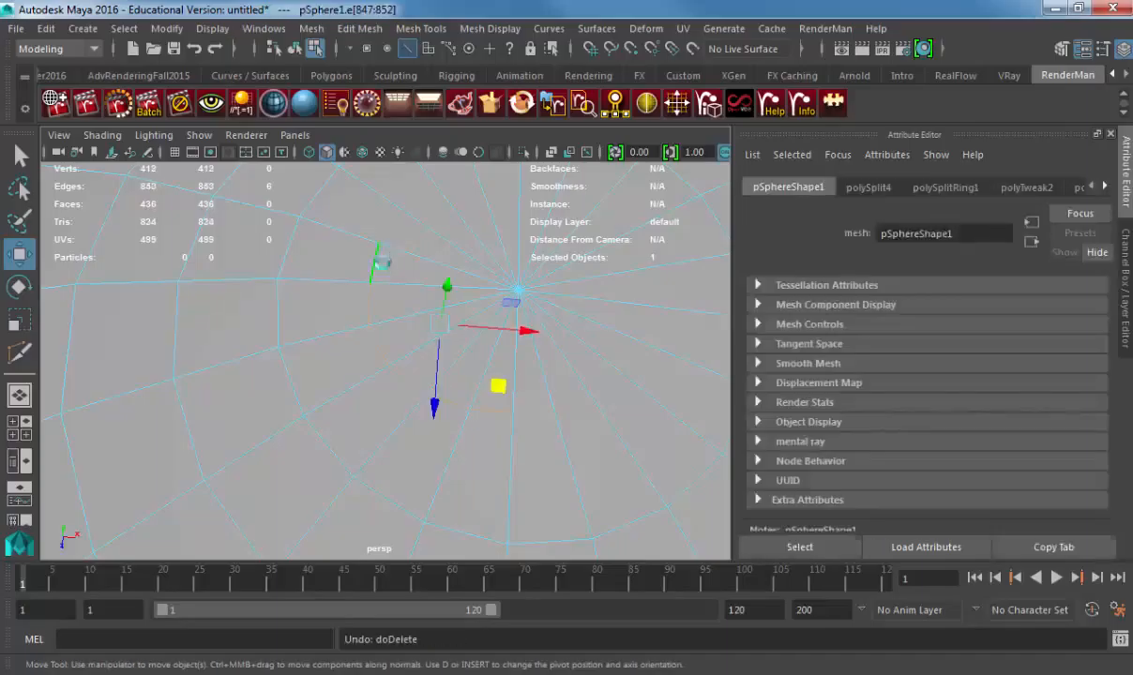
{"action": "key", "text": "ctrl+Delete"}
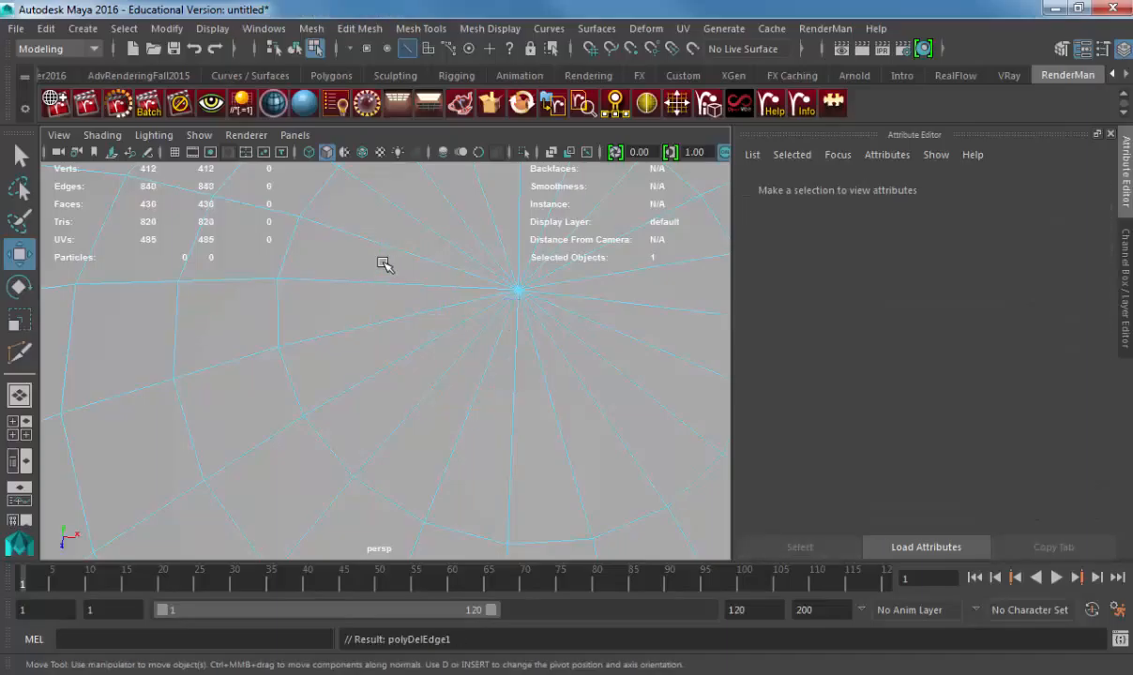
{"action": "key", "text": "ctrl+z"}
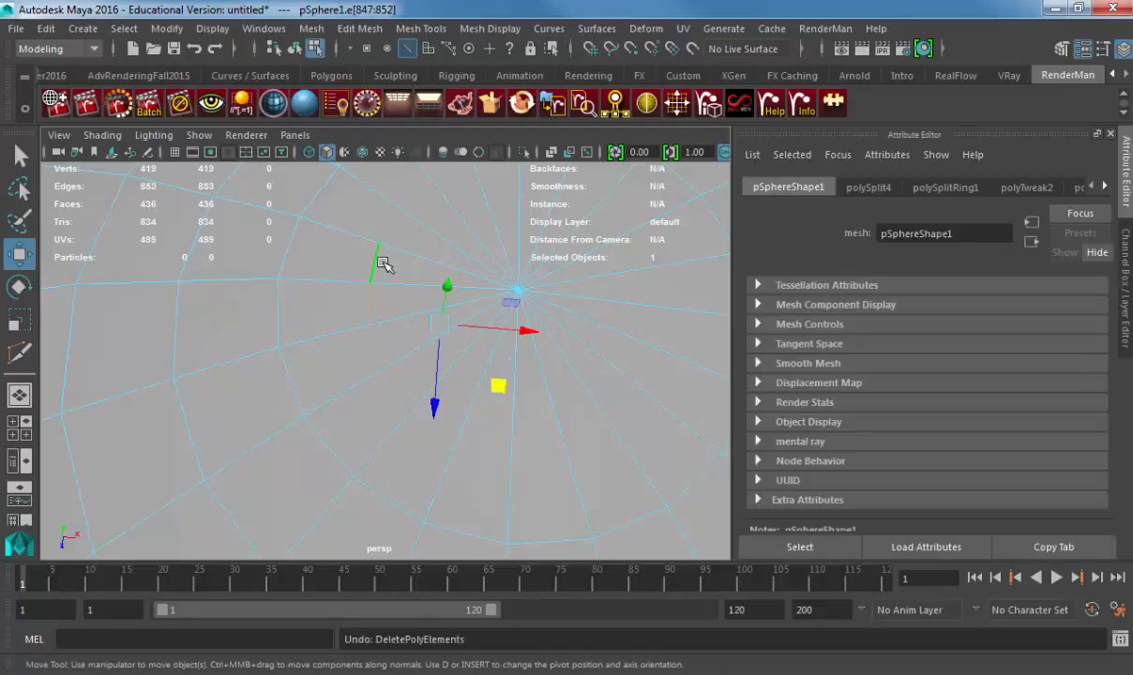
{"action": "left_click_drag", "start_coordinate": [384, 265], "coordinate": [381, 327], "text": "alt"}
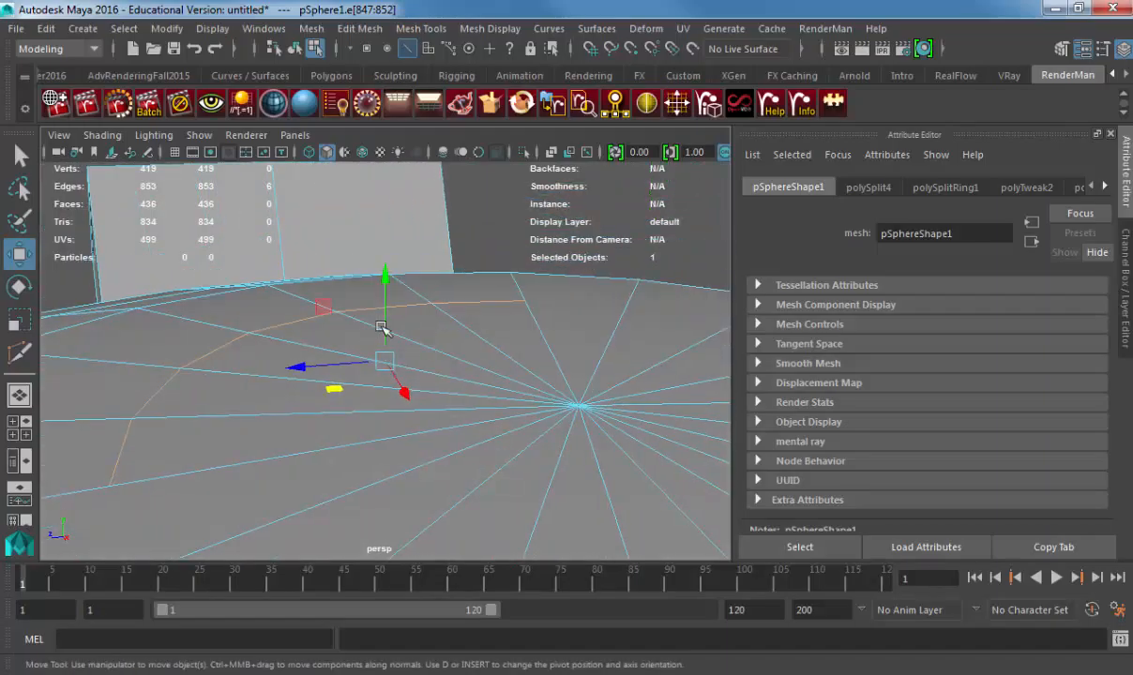
{"action": "left_click", "coordinate": [382, 327]}
{"action": "key", "text": "ctrl+z"}
{"action": "key", "text": "ctrl+Delete"}
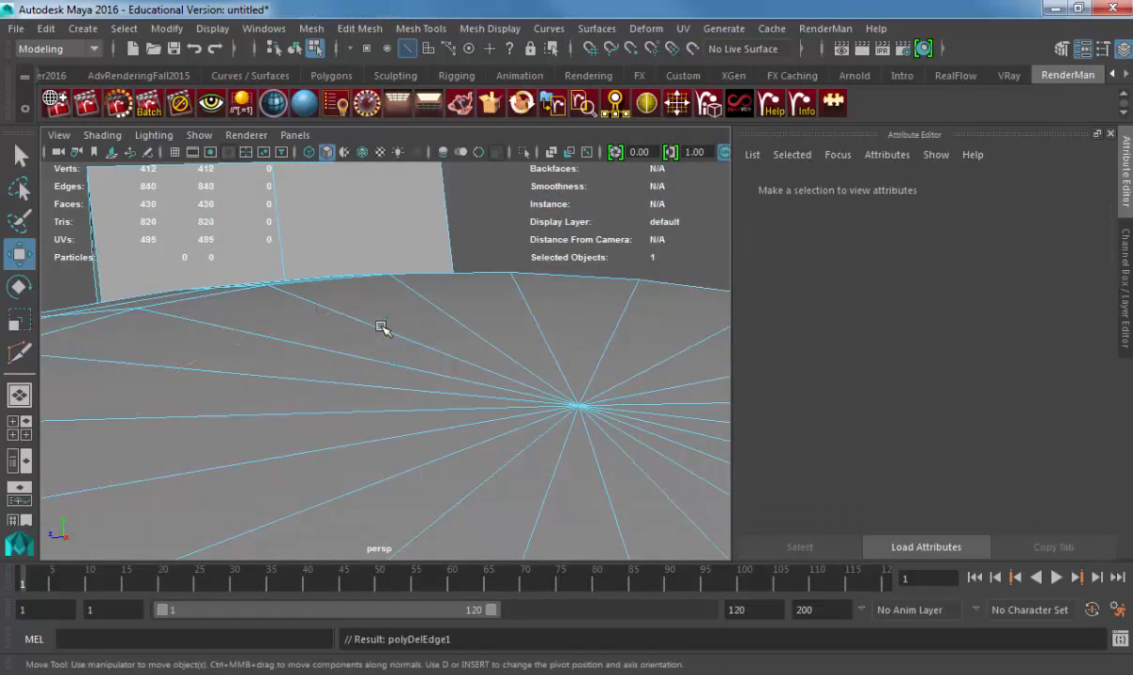
{"action": "key", "text": "ctrl+z"}
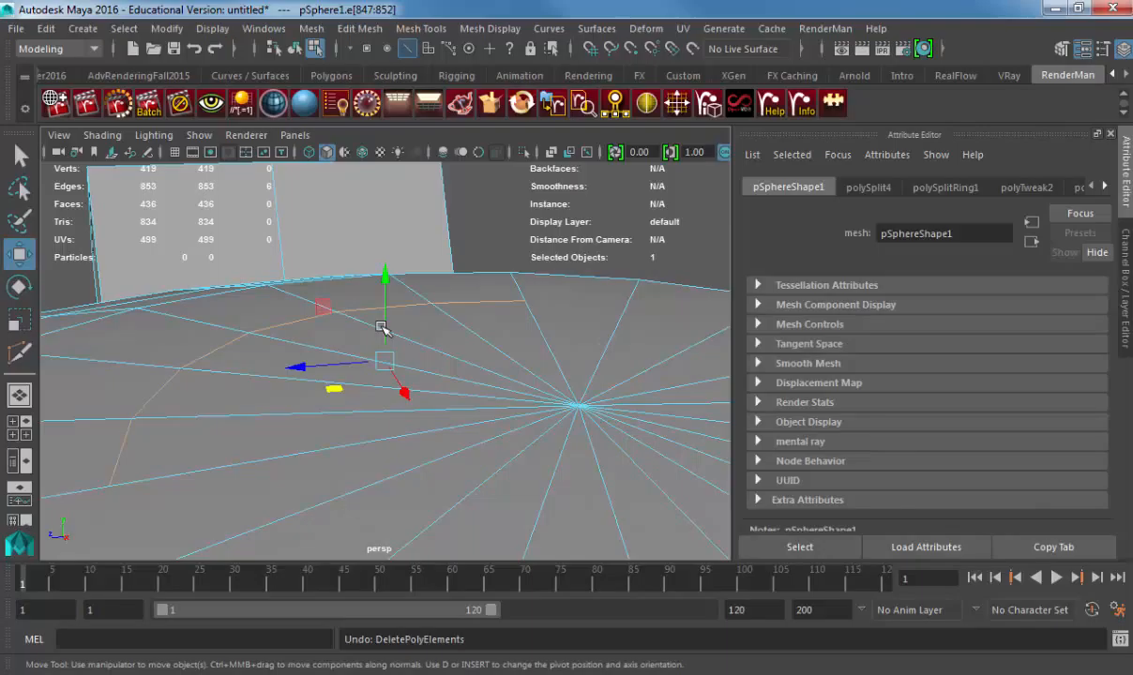
- Delete only the arc's six edges, leaving their vertices, and inspect the model in smooth preview with nothing selected
{"action": "key", "text": "Delete"}
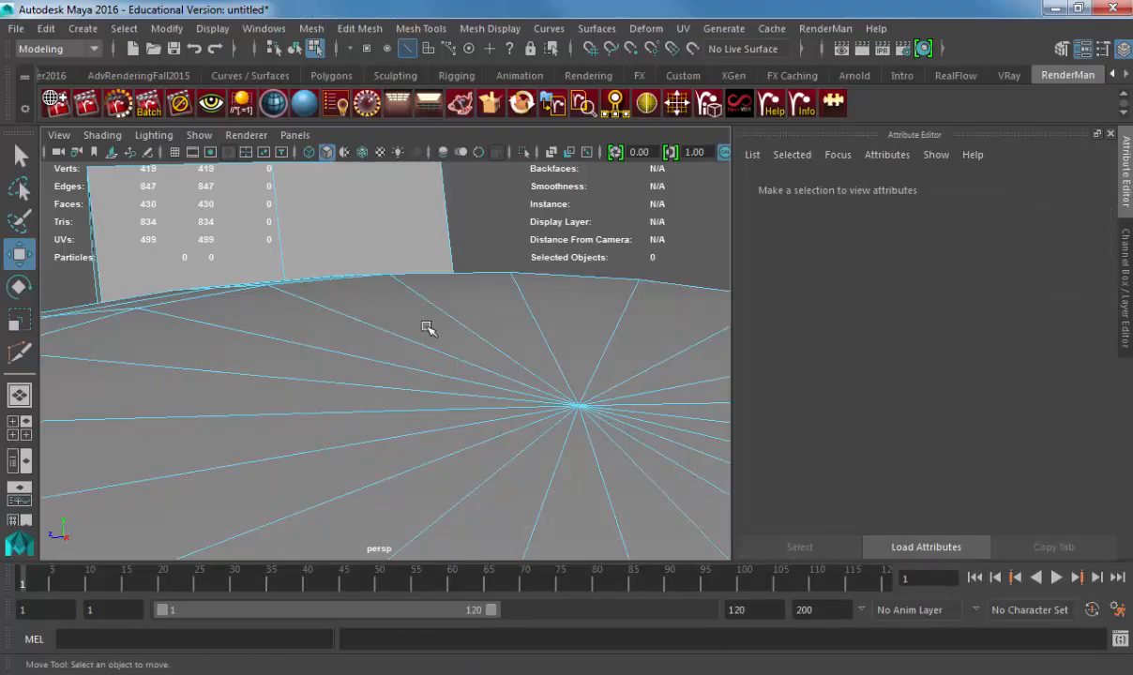
{"action": "key", "text": "3"}
{"action": "left_click_drag", "start_coordinate": [303, 359], "coordinate": [377, 369], "text": "alt"}
{"action": "right_click_drag", "start_coordinate": [377, 369], "coordinate": [267, 382], "text": "alt"}
{"action": "left_click_drag", "start_coordinate": [266, 382], "coordinate": [294, 389], "text": "alt"}
{"action": "right_click_drag", "start_coordinate": [302, 429], "coordinate": [357, 379]}
{"action": "left_click", "coordinate": [414, 291]}
{"action": "left_click_drag", "start_coordinate": [415, 291], "coordinate": [387, 352], "text": "alt"}
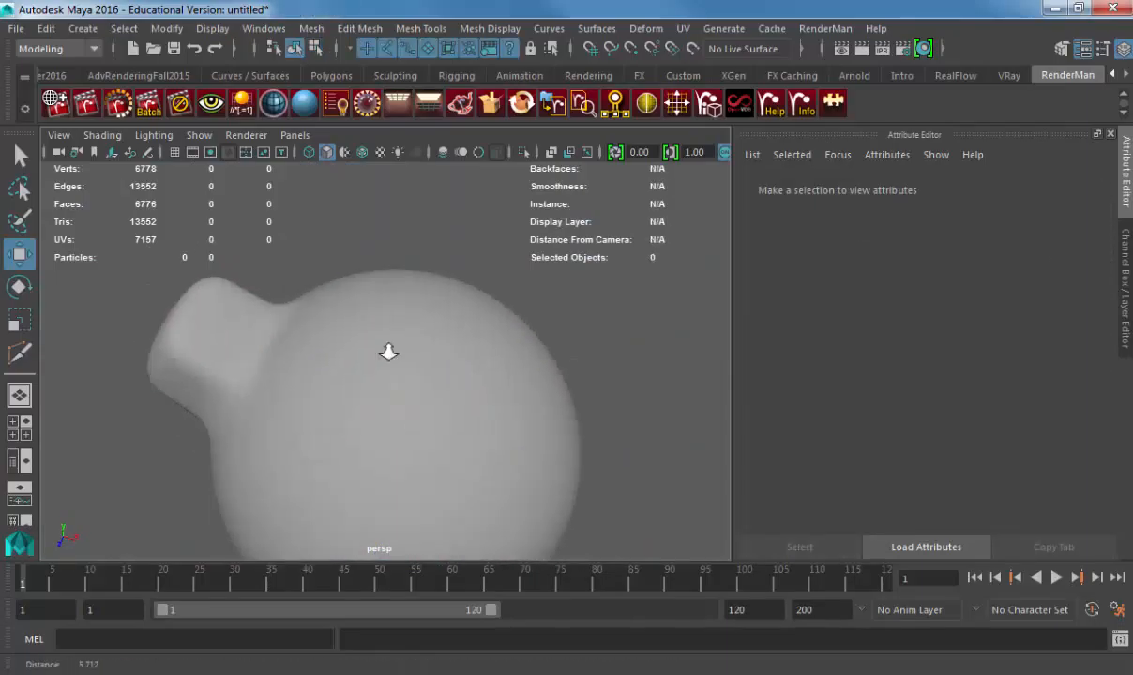
{"action": "right_click_drag", "start_coordinate": [387, 351], "coordinate": [440, 320], "text": "alt"}
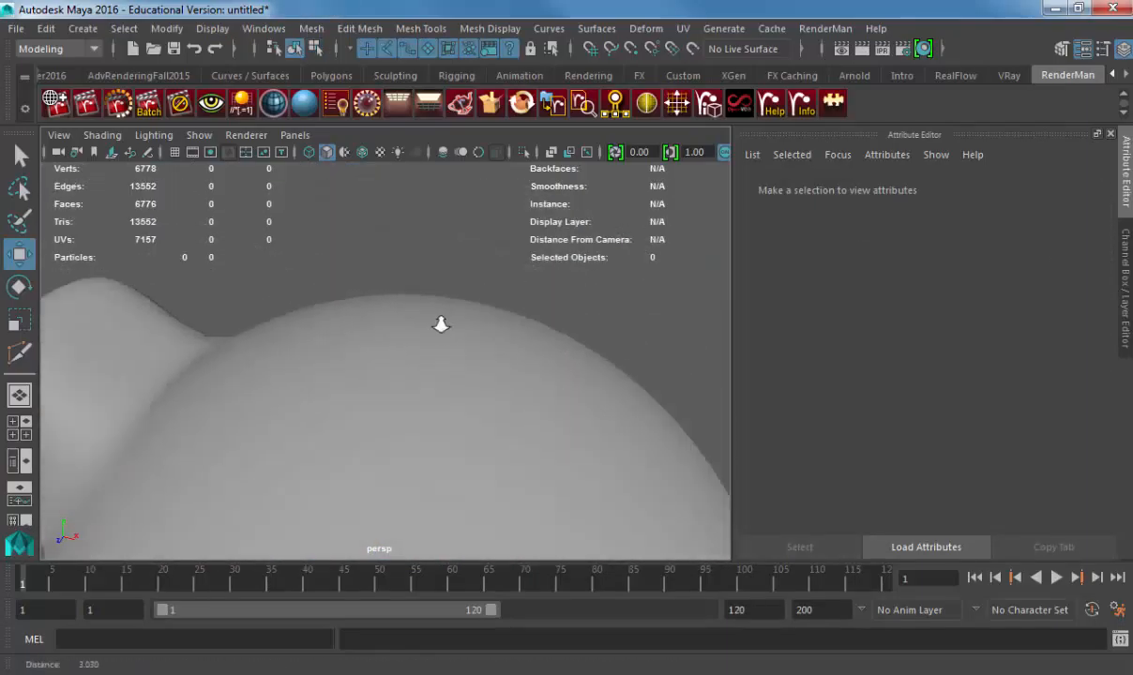
- Show the sphere unsmoothed and delete the four edges meeting at one filled-area vertex to merge the surrounding faces
{"action": "left_click", "coordinate": [377, 411]}
{"action": "key", "text": "1"}
{"action": "middle_click_drag", "start_coordinate": [418, 429], "coordinate": [413, 352], "text": "alt"}
{"action": "left_click_drag", "start_coordinate": [412, 394], "coordinate": [415, 338], "text": "alt"}
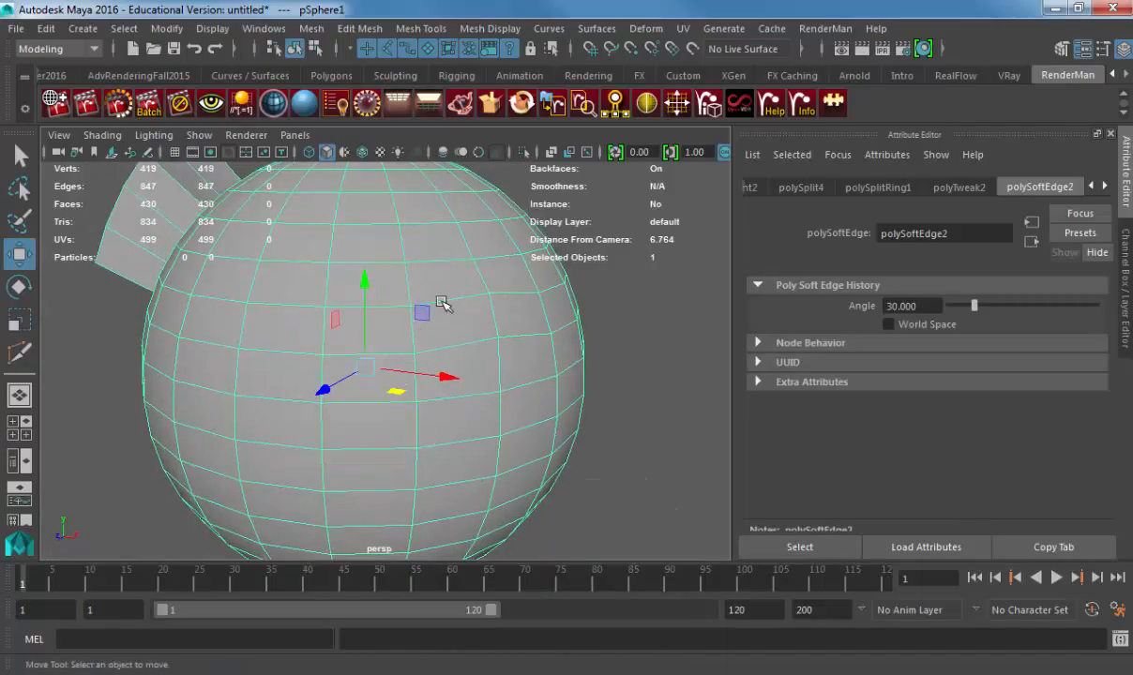
{"action": "right_click_drag", "start_coordinate": [442, 303], "coordinate": [445, 263]}
{"action": "left_click", "coordinate": [491, 317]}
{"action": "left_click", "coordinate": [480, 342], "text": "shift"}
{"action": "left_click", "coordinate": [497, 365], "text": "shift"}
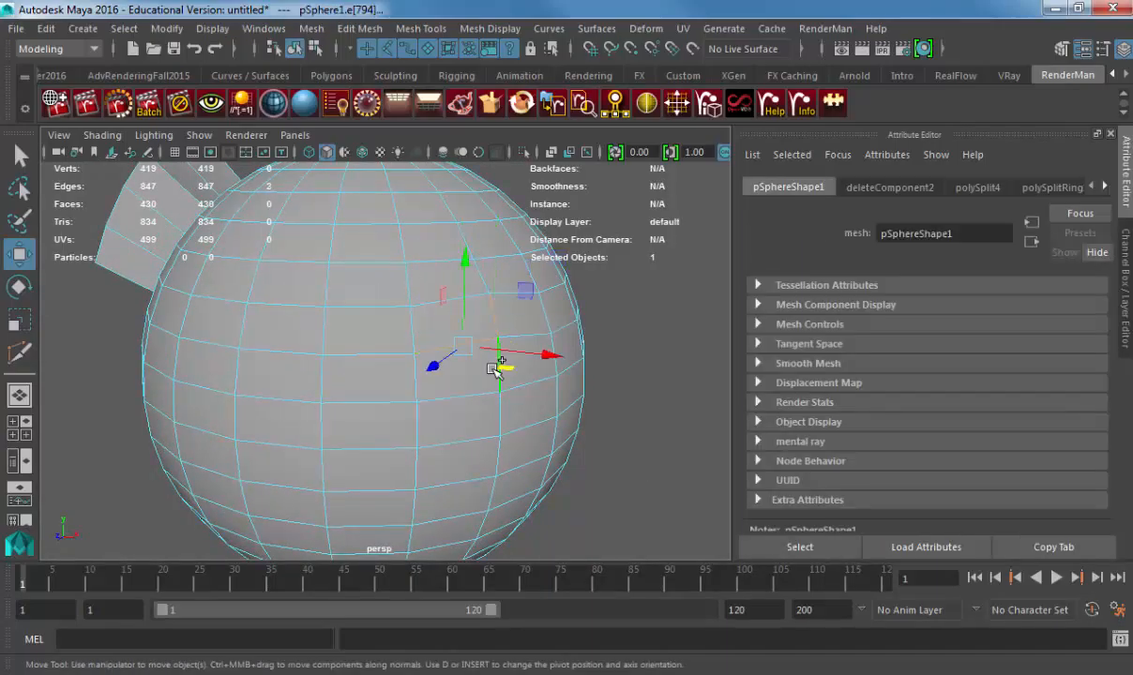
{"action": "key", "text": "Delete"}
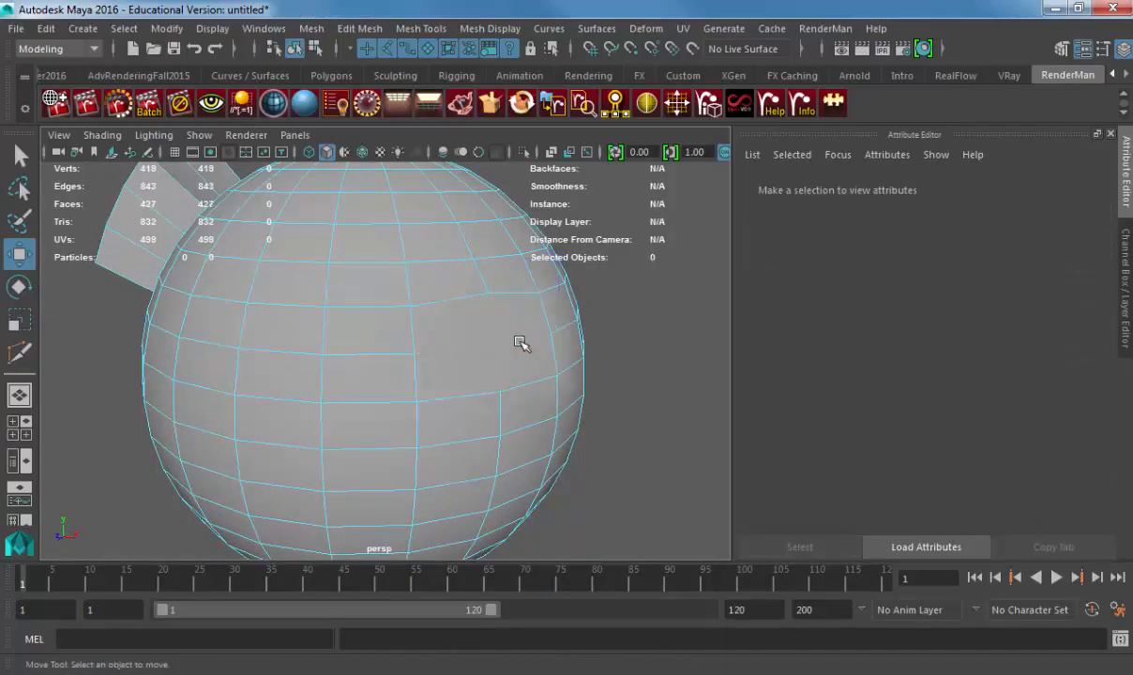
- Inspect the merged face in smooth preview and undo the deletion of its four edges
{"action": "key", "text": "3"}
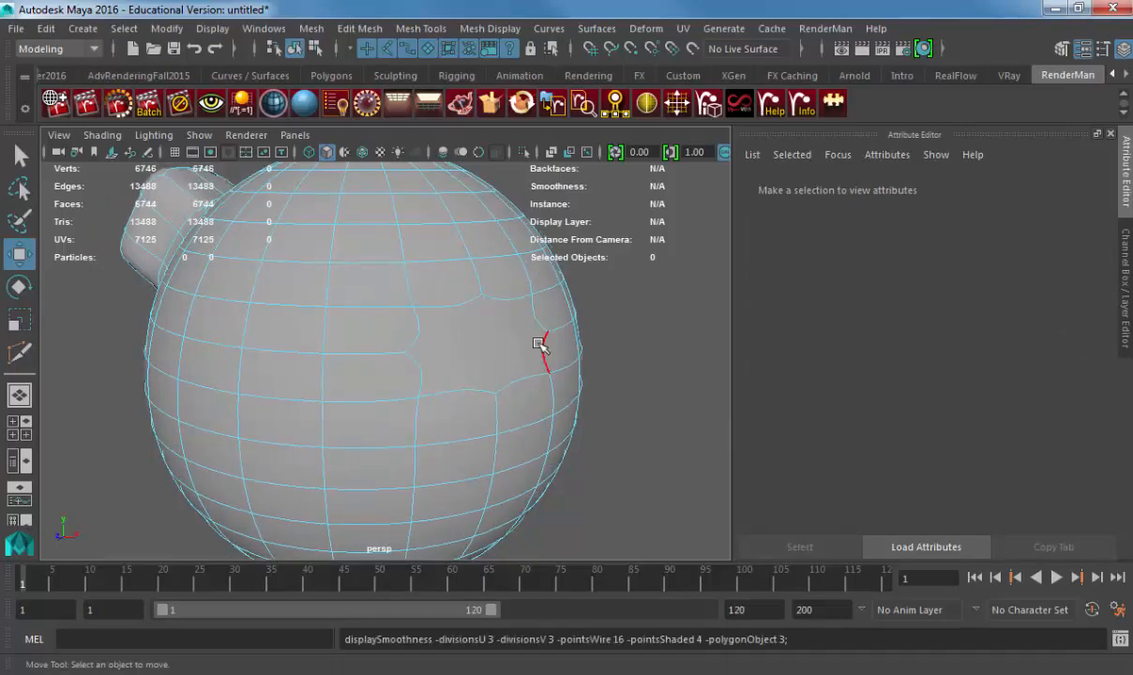
{"action": "left_click_drag", "start_coordinate": [536, 346], "coordinate": [478, 371], "text": "alt"}
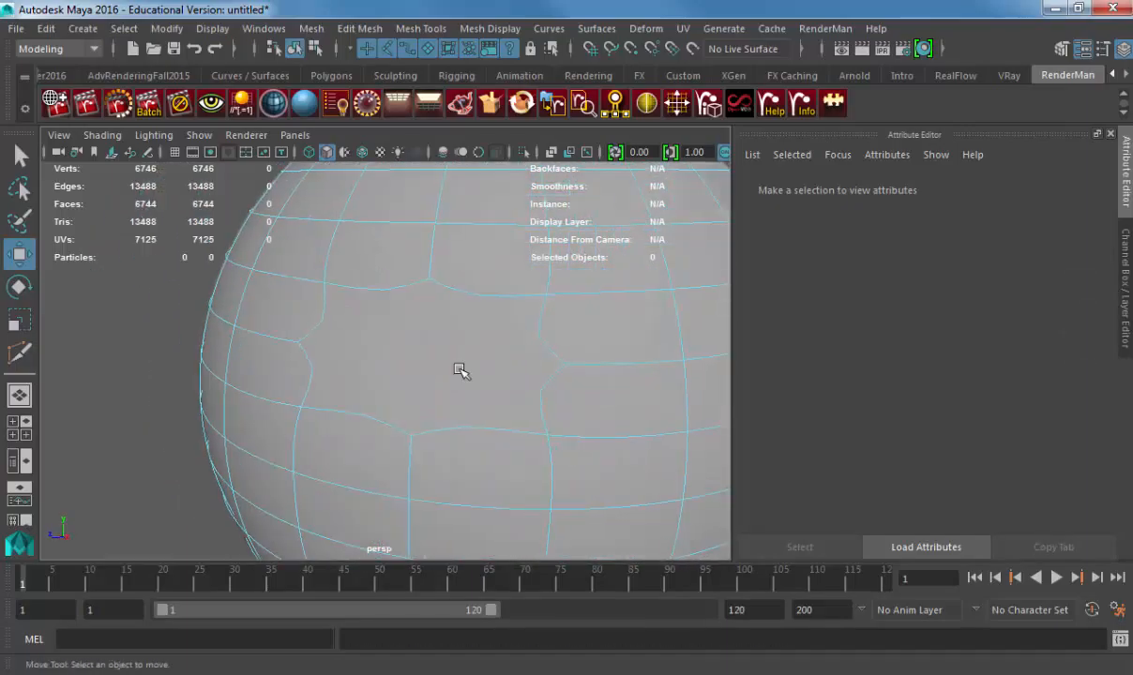
{"action": "key", "text": "ctrl+z"}
{"action": "key", "text": "ctrl+z"}
{"action": "key", "text": "ctrl+z"}
- Delete the four consecutive vertical edges running through the filled area and inspect the sphere in smooth preview
{"action": "left_click", "coordinate": [428, 308]}
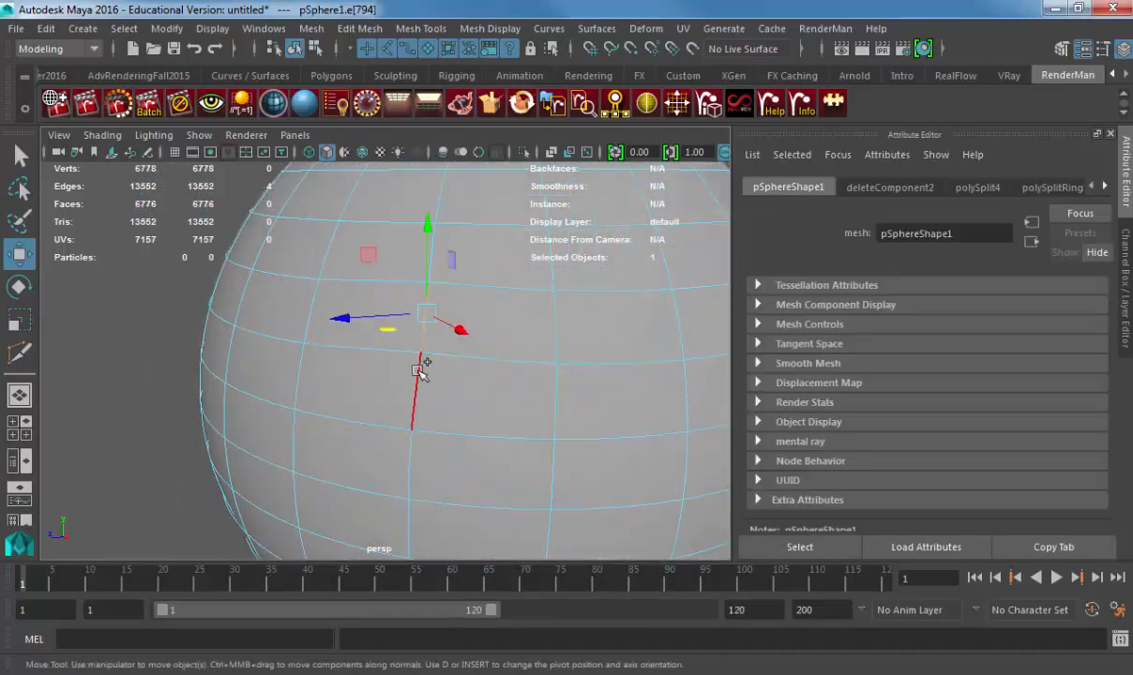
{"action": "left_click", "coordinate": [419, 375], "text": "shift"}
{"action": "left_click", "coordinate": [410, 461], "text": "shift"}
{"action": "middle_click_drag", "start_coordinate": [424, 489], "coordinate": [420, 382], "text": "alt"}
{"action": "left_click", "coordinate": [414, 382], "text": "shift"}
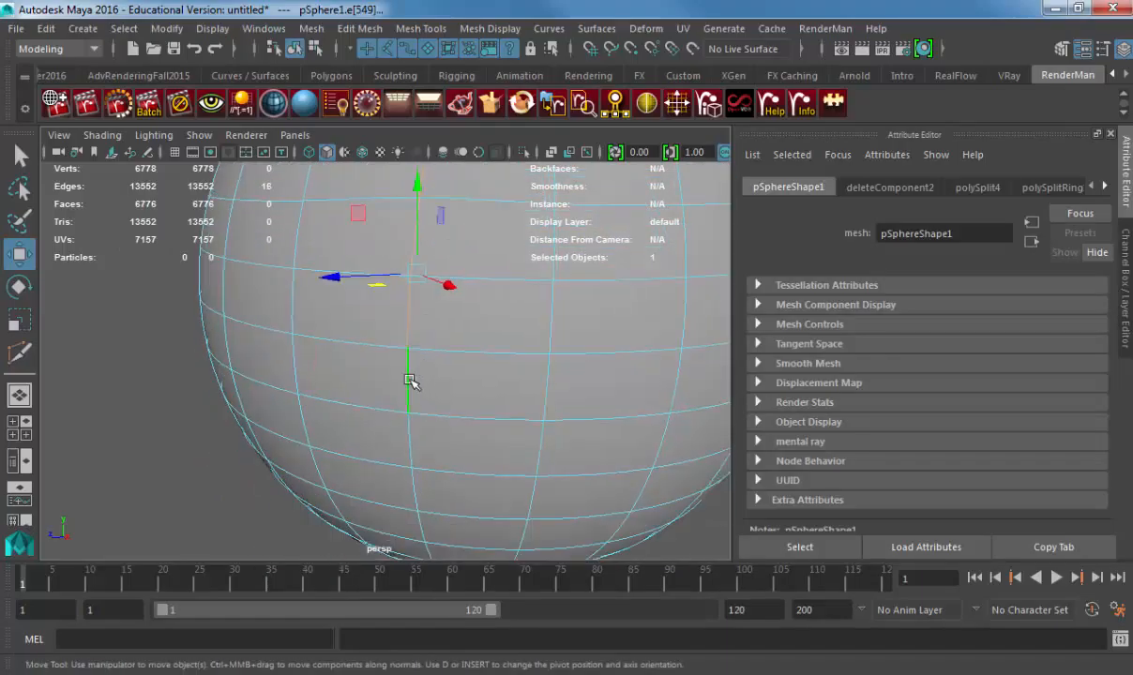
{"action": "key", "text": "Delete"}
{"action": "middle_click_drag", "start_coordinate": [488, 260], "coordinate": [476, 363], "text": "alt"}
{"action": "right_click_drag", "start_coordinate": [477, 364], "coordinate": [411, 337], "text": "alt"}
{"action": "mouse_move", "coordinate": [410, 338]}
{"action": "left_mouse_down", "text": "alt"}
{"action": "mouse_move", "coordinate": [447, 323]}
{"action": "mouse_move", "coordinate": [430, 327]}
{"action": "left_mouse_up", "text": "alt"}
{"action": "key", "text": "3"}
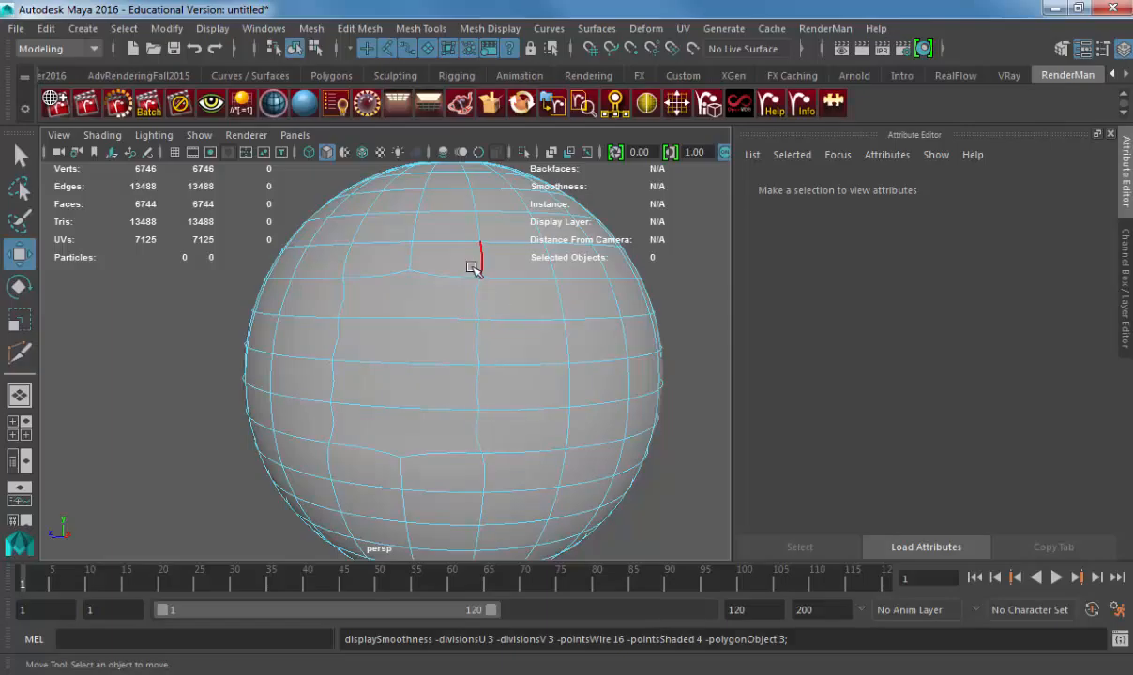
- Delete the three leftover vertices on the horizontal edges where the vertical edges were removed
{"action": "right_click_drag", "start_coordinate": [475, 181], "coordinate": [385, 182]}
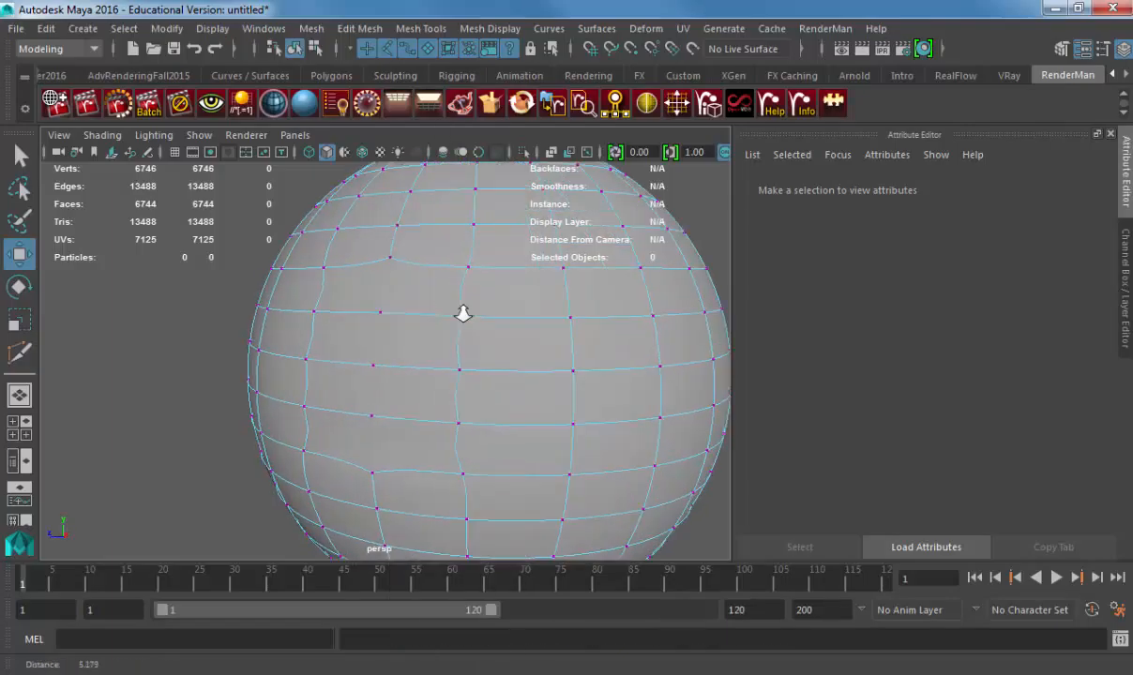
{"action": "scroll", "coordinate": [464, 313], "scroll_direction": "up", "scroll_amount": 5}
{"action": "left_click", "coordinate": [378, 284]}
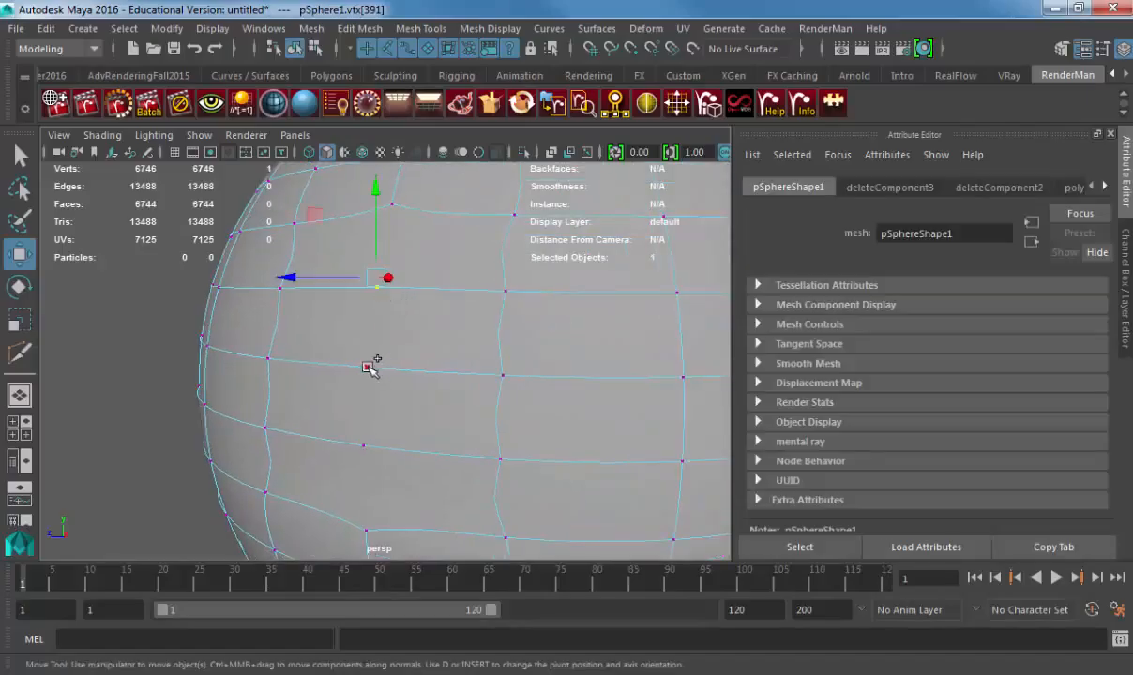
{"action": "left_click", "coordinate": [367, 367], "text": "shift"}
{"action": "left_click", "coordinate": [364, 446], "text": "shift"}
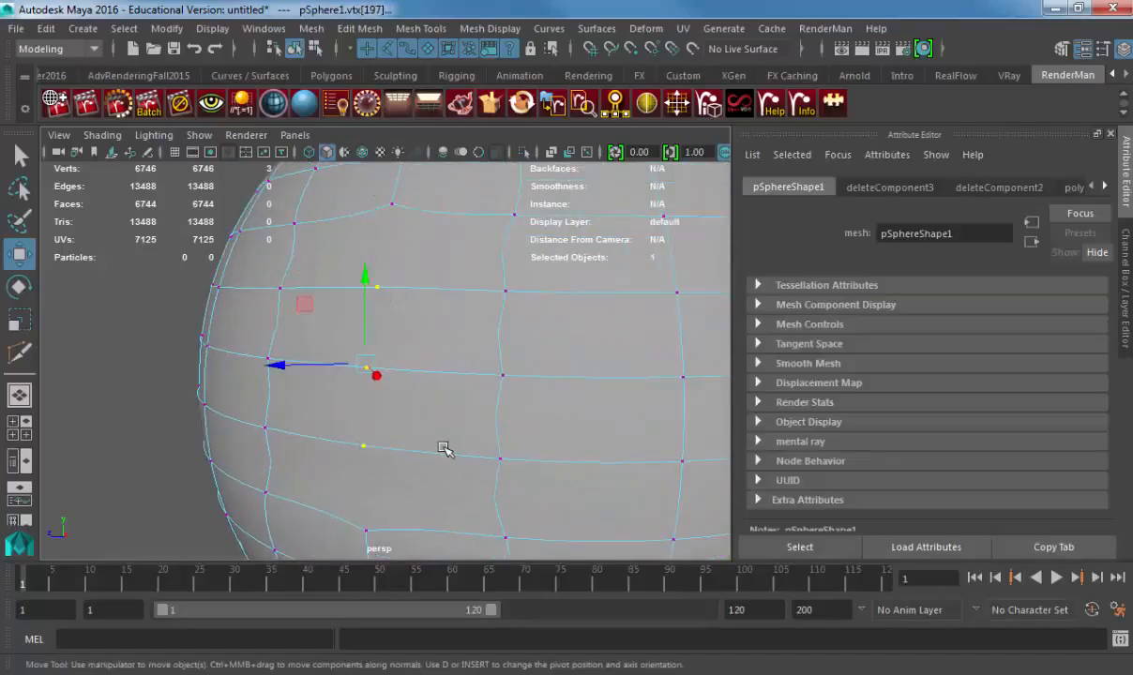
{"action": "key", "text": "Delete"}
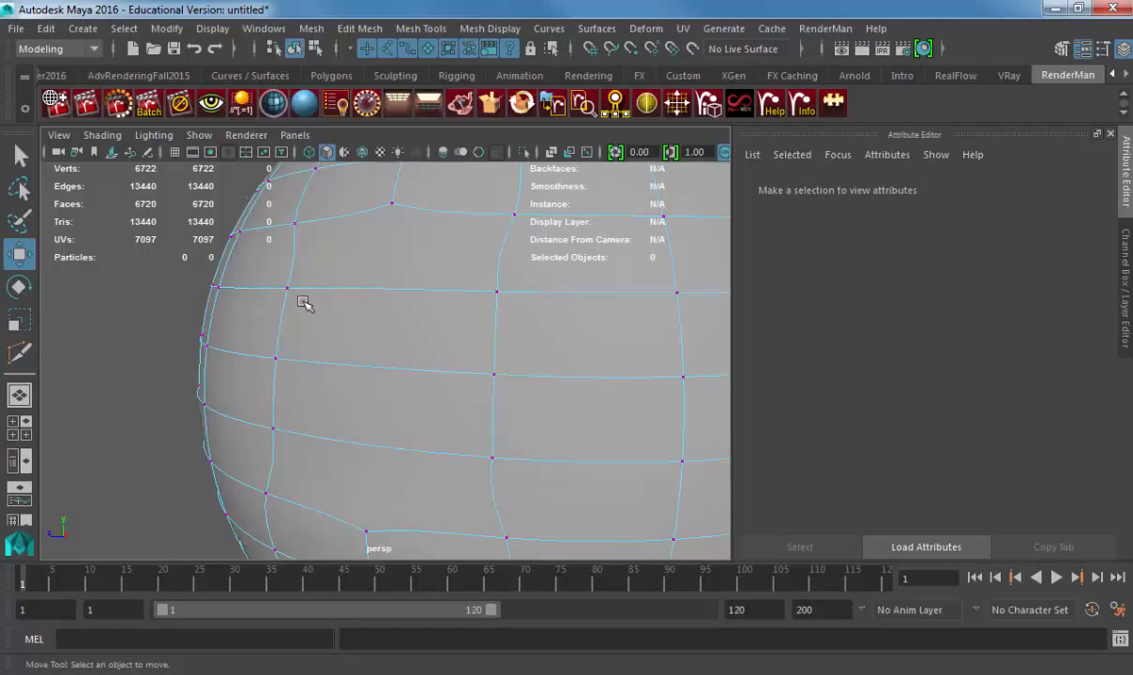
{"action": "scroll", "coordinate": [486, 422], "scroll_direction": "down", "scroll_amount": 4}
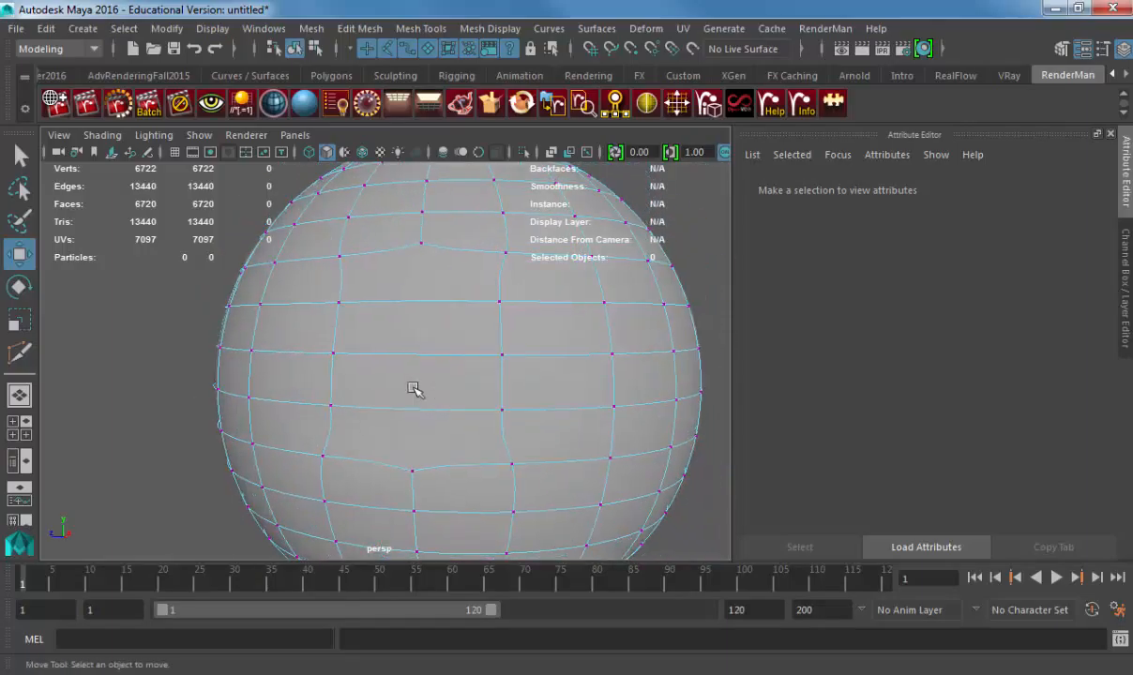
- Restore the missing vertical edge line on the unsmoothed sphere with a Multi-Cut between its two end vertices, and show the smooth preview
{"action": "key", "text": "F8"}
{"action": "left_click", "coordinate": [414, 270]}
{"action": "key", "text": "4"}
{"action": "key", "text": "5"}
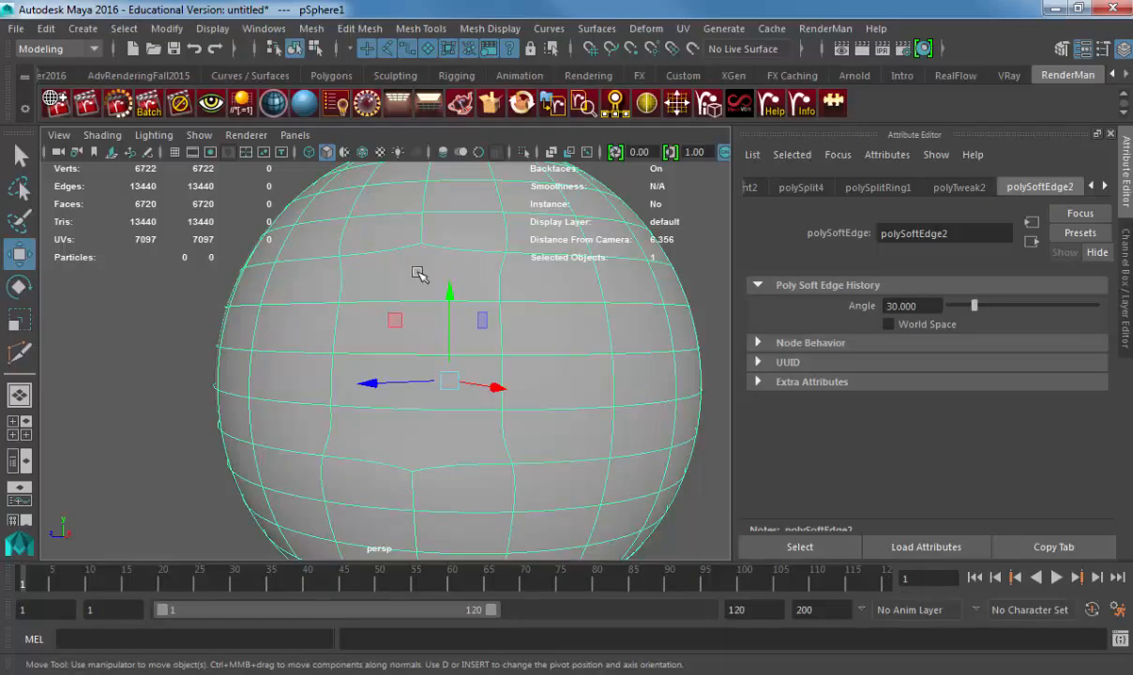
{"action": "left_click", "coordinate": [421, 28]}
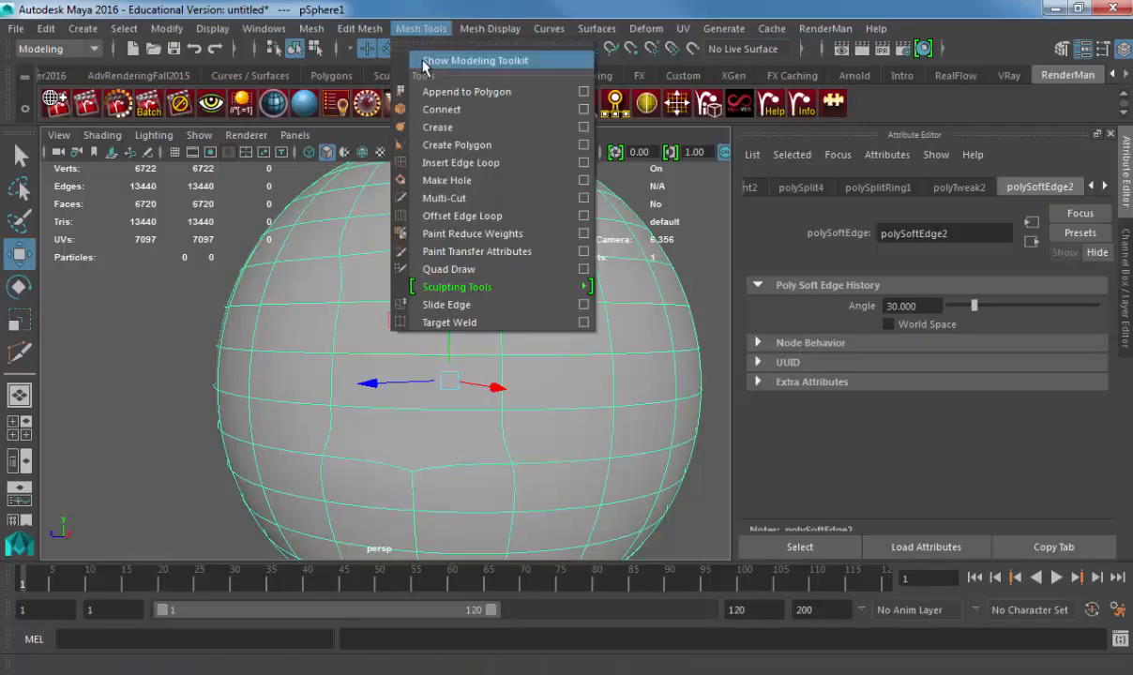
{"action": "left_click", "coordinate": [443, 197]}
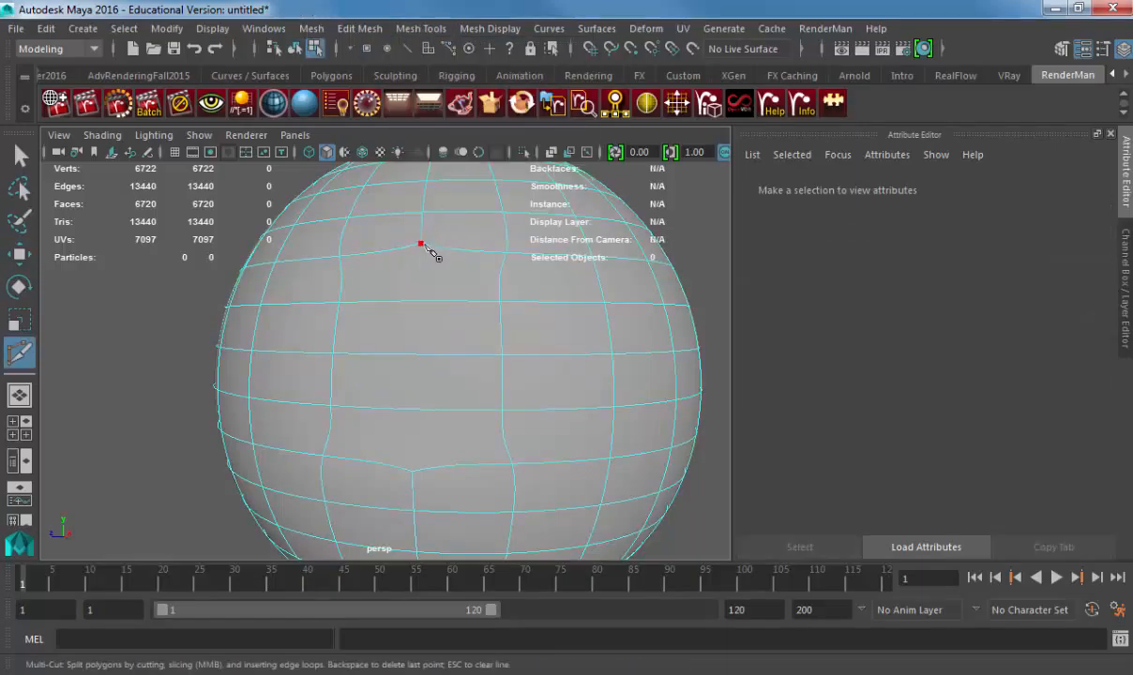
{"action": "key", "text": "1"}
{"action": "left_click", "coordinate": [421, 246]}
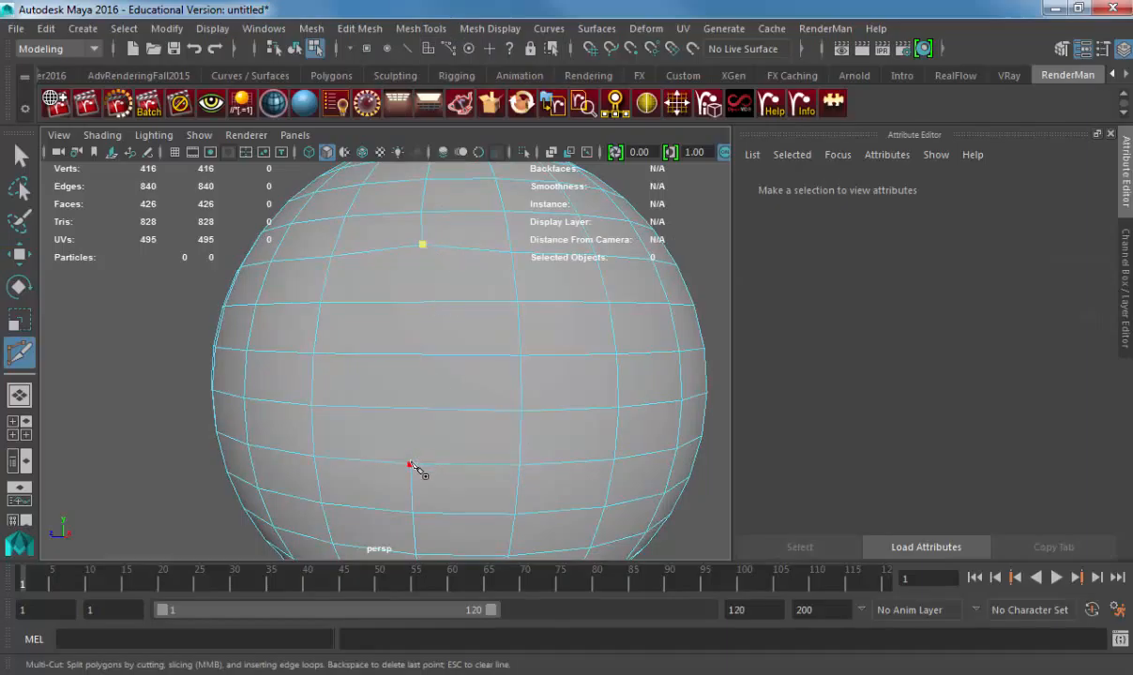
{"action": "left_click", "coordinate": [410, 464]}
{"action": "right_click", "coordinate": [410, 464]}
{"action": "key", "text": "3"}
{"action": "key", "text": "w"}
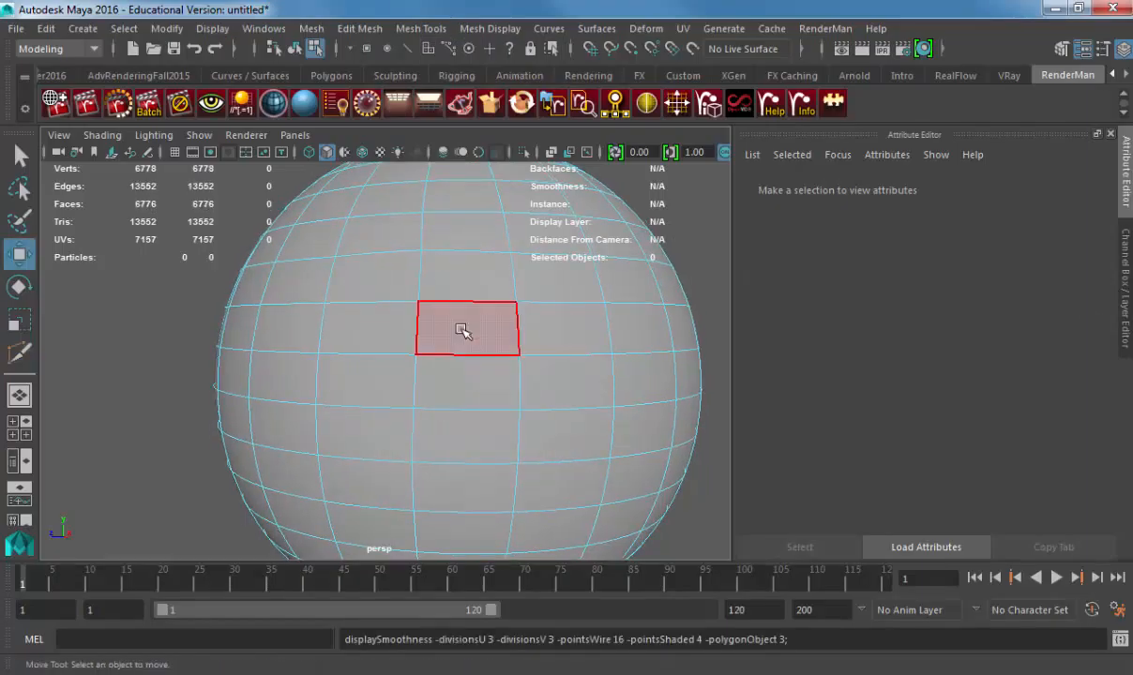
- Delete the whole sphere from the scene
{"action": "mouse_move", "coordinate": [450, 361]}
{"action": "left_mouse_down", "text": "alt"}
{"action": "mouse_move", "coordinate": [298, 359]}
{"action": "mouse_move", "coordinate": [461, 351]}
{"action": "left_mouse_up", "text": "alt"}
{"action": "left_click", "coordinate": [466, 296]}
{"action": "left_click", "coordinate": [366, 29]}
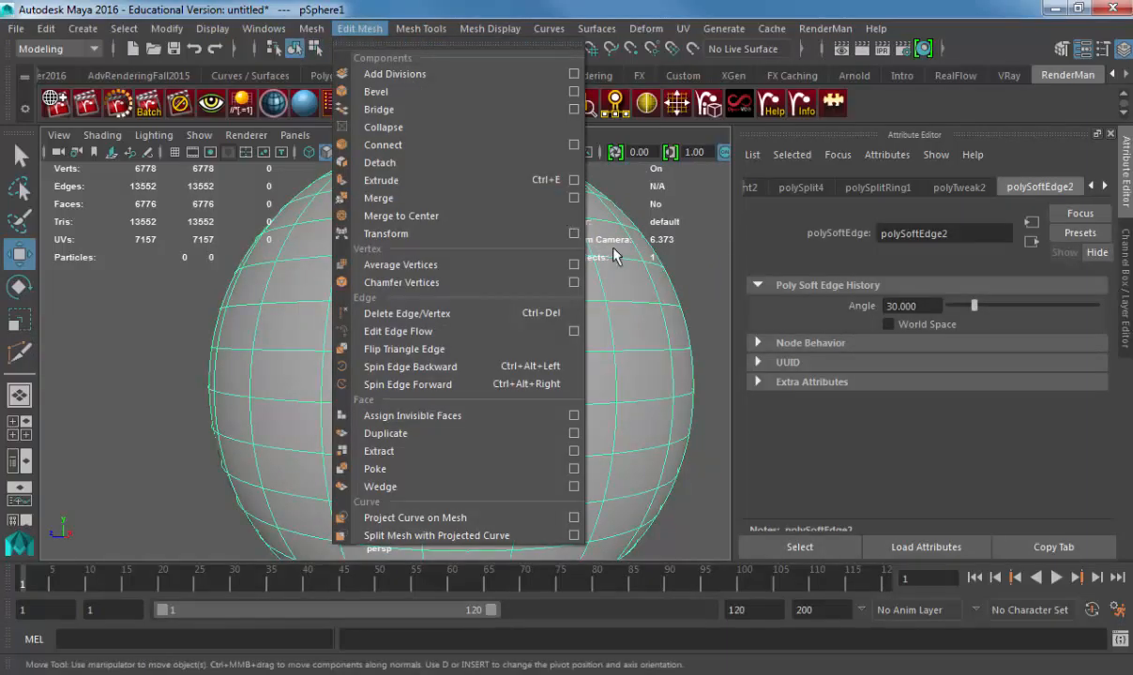
{"action": "left_click", "coordinate": [600, 281]}
{"action": "key", "text": "Delete"}
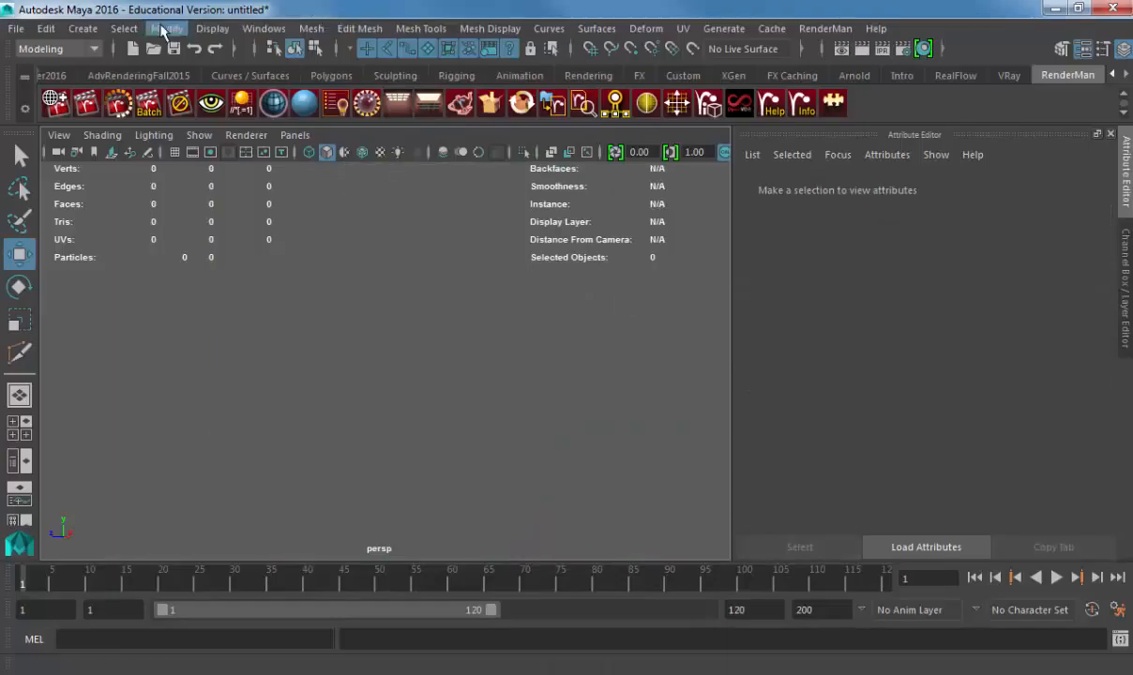
- Create a polygon plane with default settings and frame its surface in a close perspective view
{"action": "left_click", "coordinate": [82, 28]}
{"action": "mouse_move", "coordinate": [202, 92]}
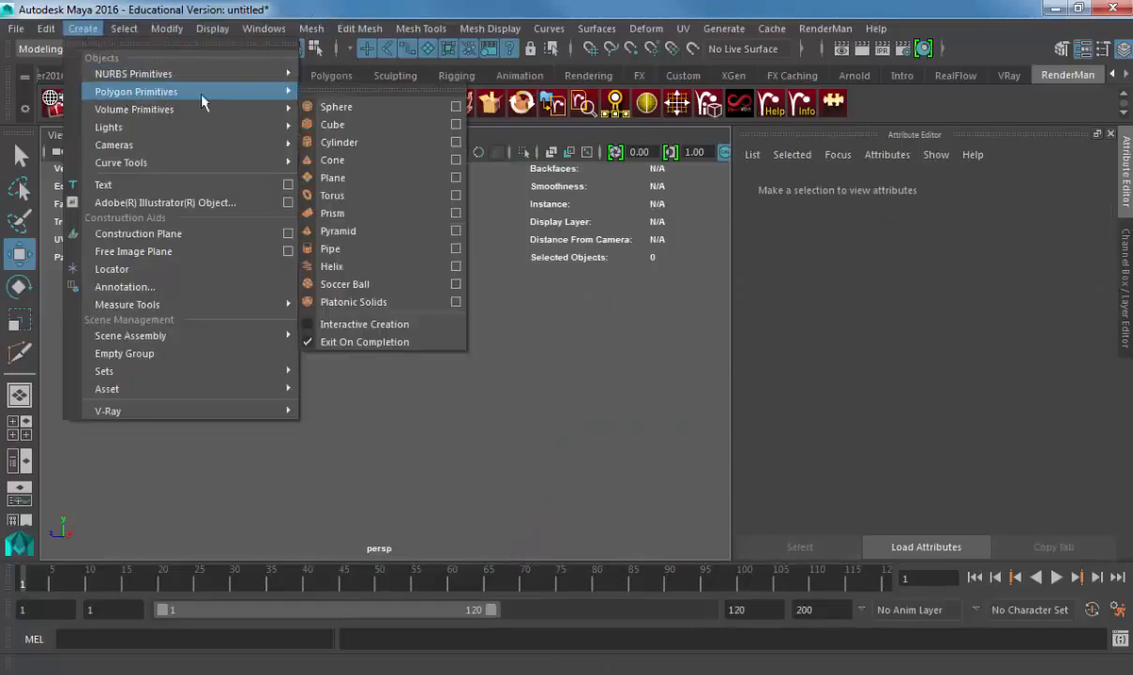
{"action": "left_click", "coordinate": [338, 180]}
{"action": "key", "text": "r"}
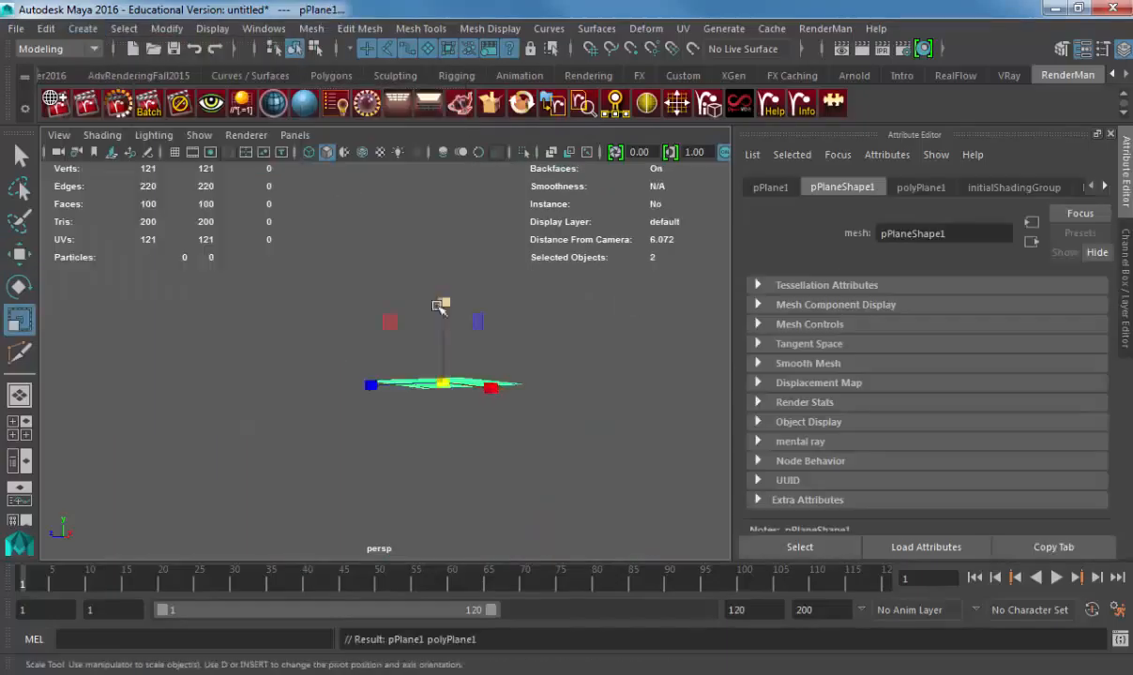
{"action": "middle_click_drag", "start_coordinate": [271, 376], "coordinate": [406, 394]}
{"action": "left_click_drag", "start_coordinate": [406, 393], "coordinate": [459, 460], "text": "alt"}
{"action": "right_click_drag", "start_coordinate": [460, 460], "coordinate": [615, 483], "text": "alt"}
{"action": "middle_click_drag", "start_coordinate": [483, 417], "coordinate": [506, 479], "text": "alt"}
{"action": "right_click_drag", "start_coordinate": [506, 478], "coordinate": [526, 483], "text": "alt"}
{"action": "left_click_drag", "start_coordinate": [408, 349], "coordinate": [483, 377], "text": "alt"}
- Apply Merge to the four vertices of the face at one corner of the plane
{"action": "right_click_drag", "start_coordinate": [270, 294], "coordinate": [253, 280]}
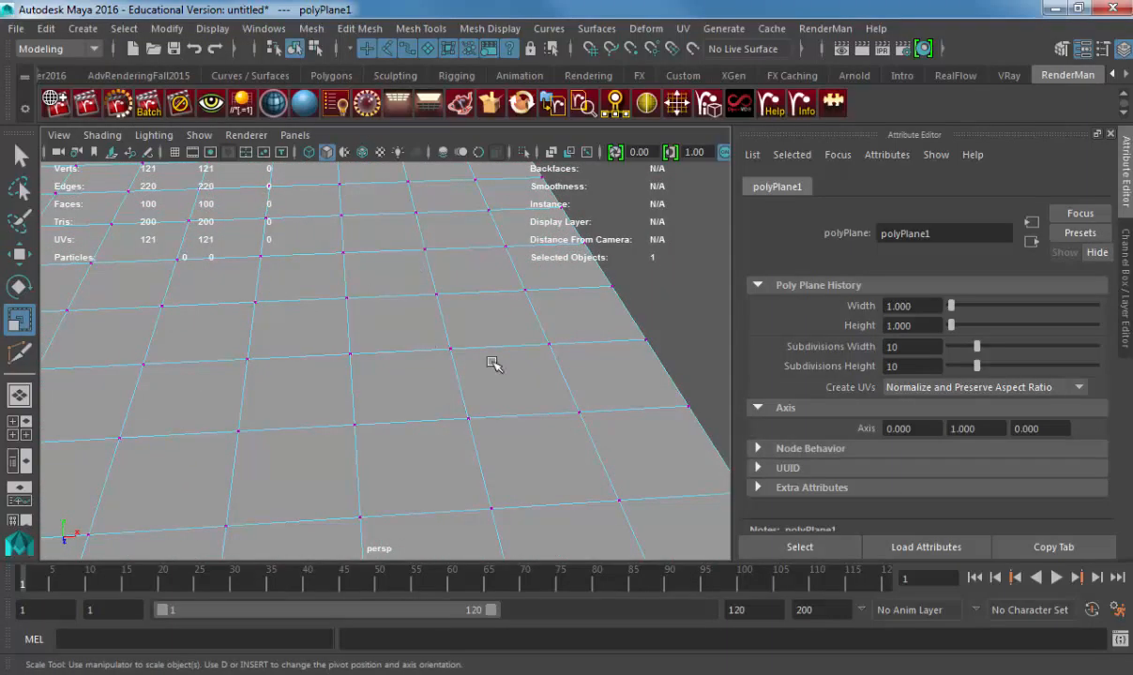
{"action": "middle_click_drag", "start_coordinate": [493, 362], "coordinate": [437, 301], "text": "alt"}
{"action": "left_click_drag", "start_coordinate": [463, 295], "coordinate": [794, 548]}
{"action": "key", "text": "f"}
{"action": "left_click_drag", "start_coordinate": [560, 393], "coordinate": [331, 337], "text": "alt"}
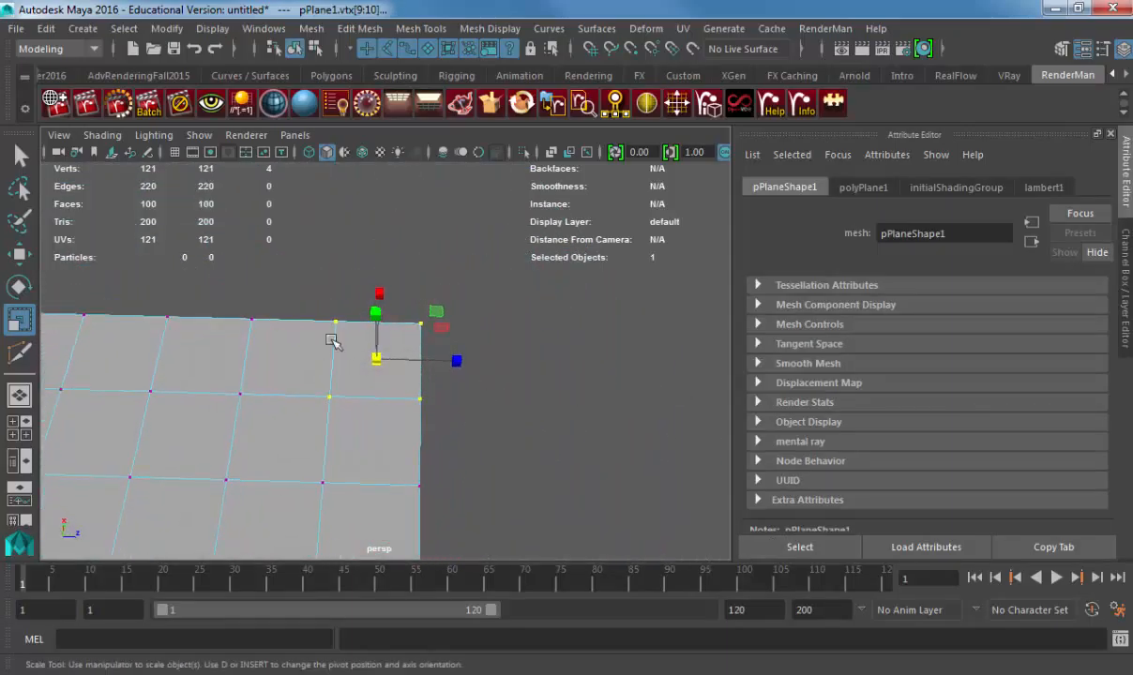
{"action": "left_click", "coordinate": [357, 29]}
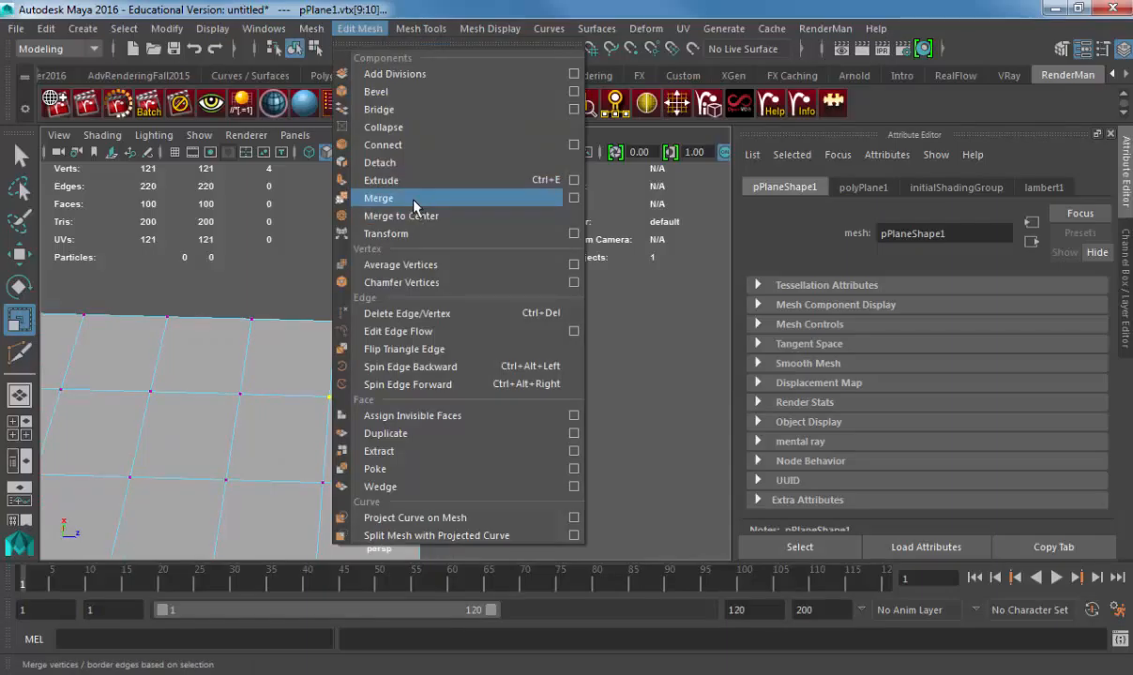
{"action": "left_click", "coordinate": [536, 204]}
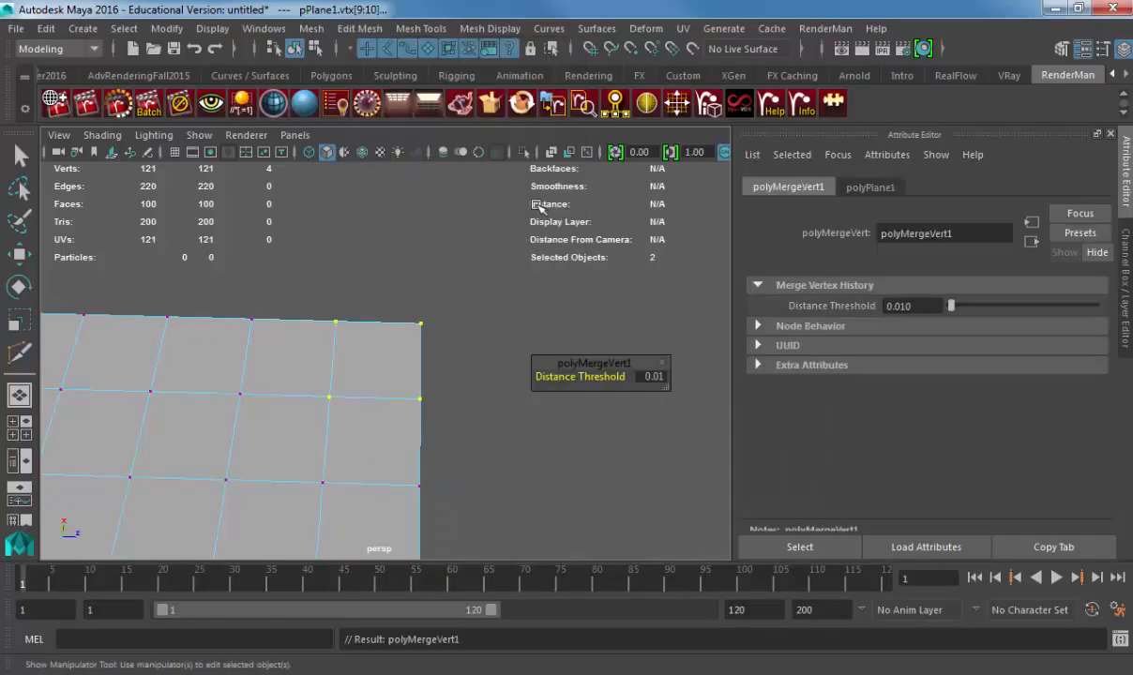
- Set the corner vertex merge's distance threshold to 1
{"action": "left_click_drag", "start_coordinate": [506, 368], "coordinate": [362, 374], "text": "alt"}
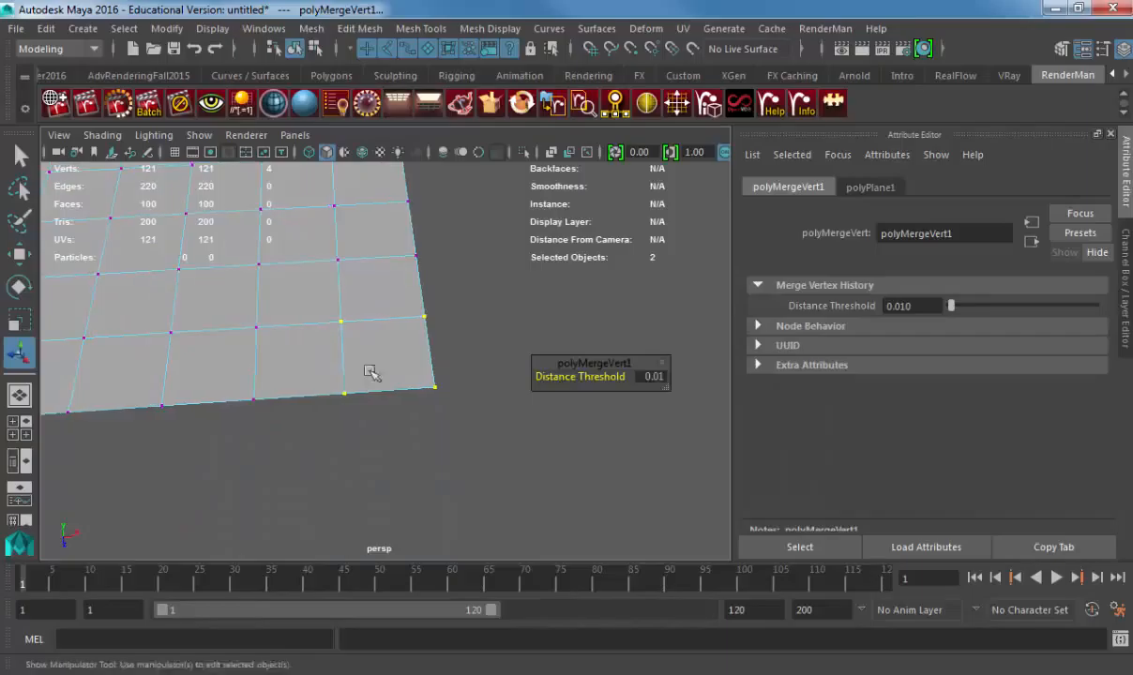
{"action": "left_click", "coordinate": [637, 376]}
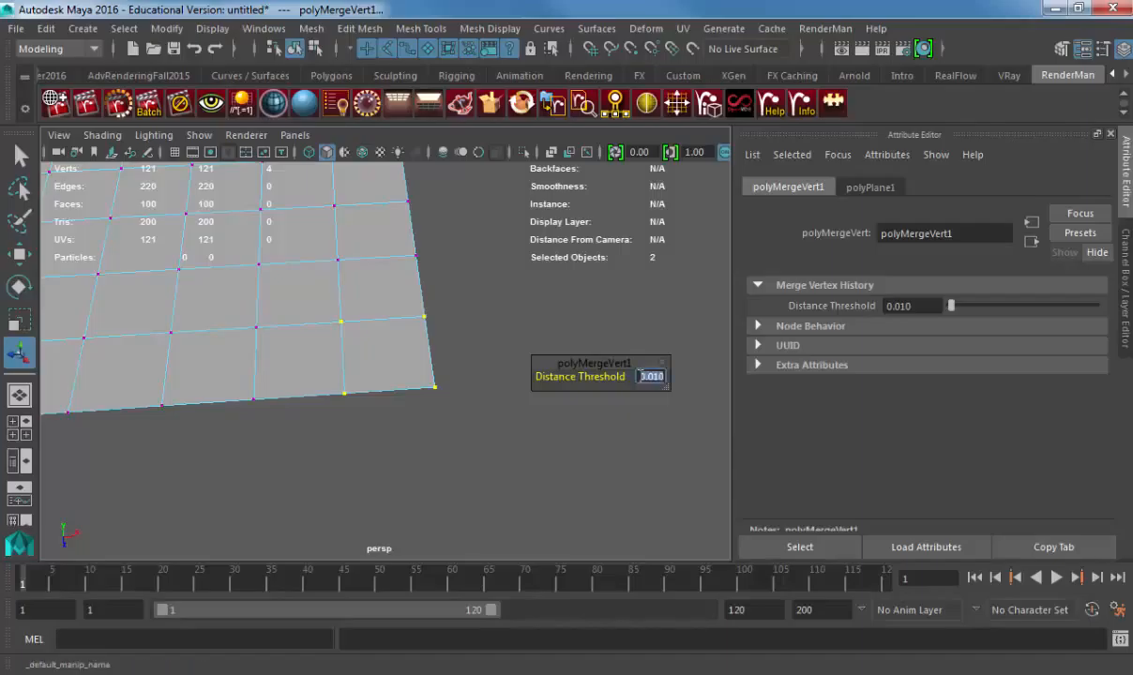
{"action": "type", "text": "1"}
{"action": "key", "text": "Return"}
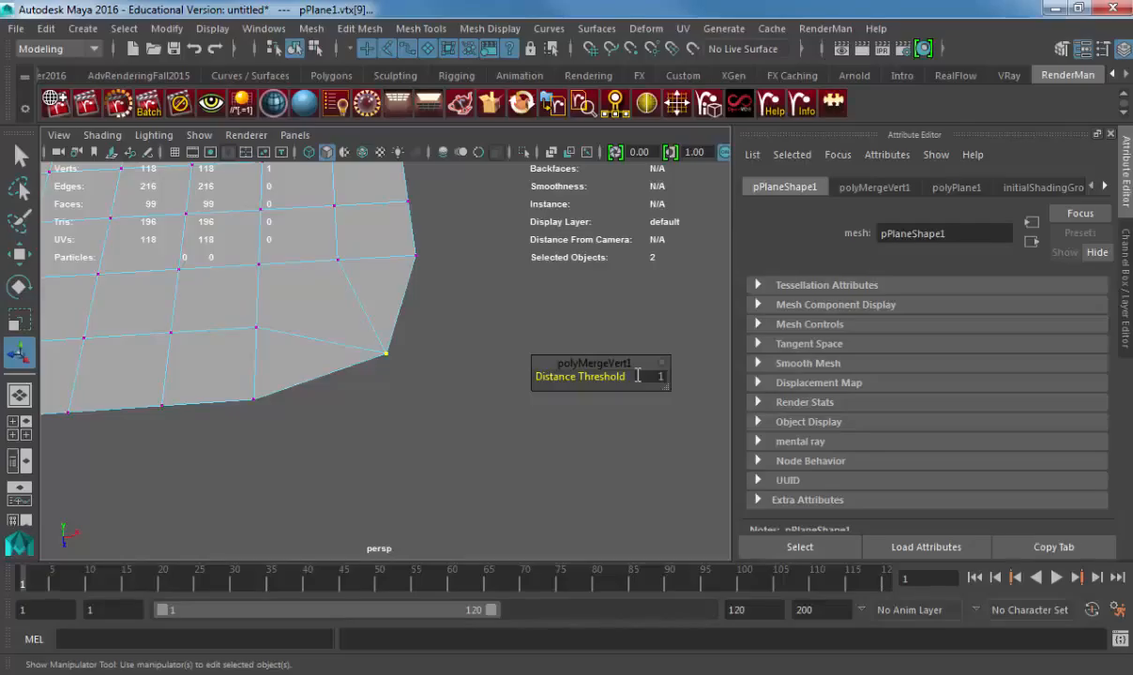
- Merge the six vertices around the collapsed corner with a distance threshold of 1
{"action": "left_click_drag", "start_coordinate": [230, 236], "coordinate": [457, 434]}
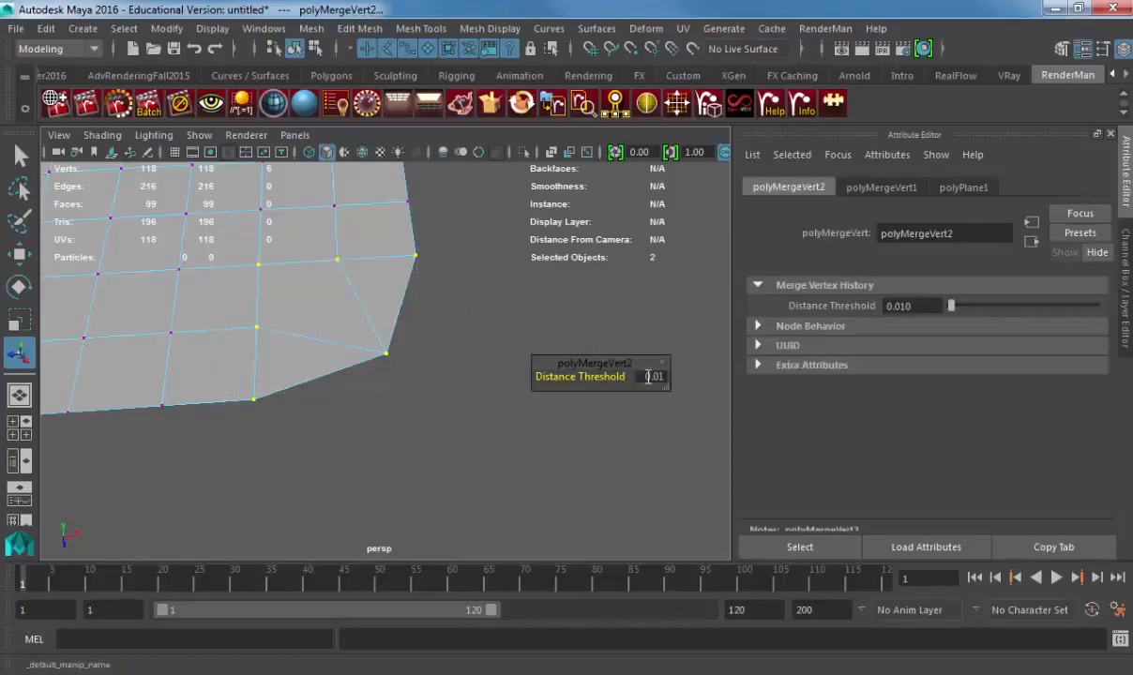
{"action": "left_click", "coordinate": [642, 376]}
{"action": "type", "text": "1"}
{"action": "key", "text": "Return"}
{"action": "left_click_drag", "start_coordinate": [441, 363], "coordinate": [526, 413], "text": "alt"}
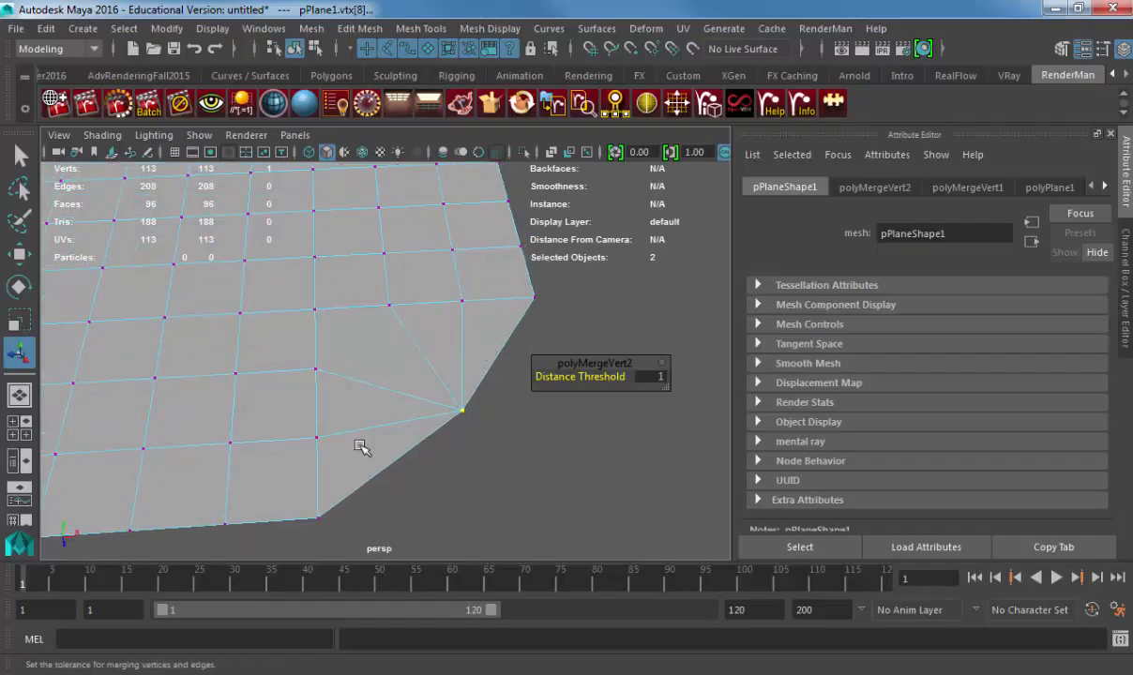
- Delete the four interior edges fanning out from the merged corner vertex to leave one large corner face
{"action": "key", "text": "w"}
{"action": "right_click_drag", "start_coordinate": [462, 334], "coordinate": [467, 136]}
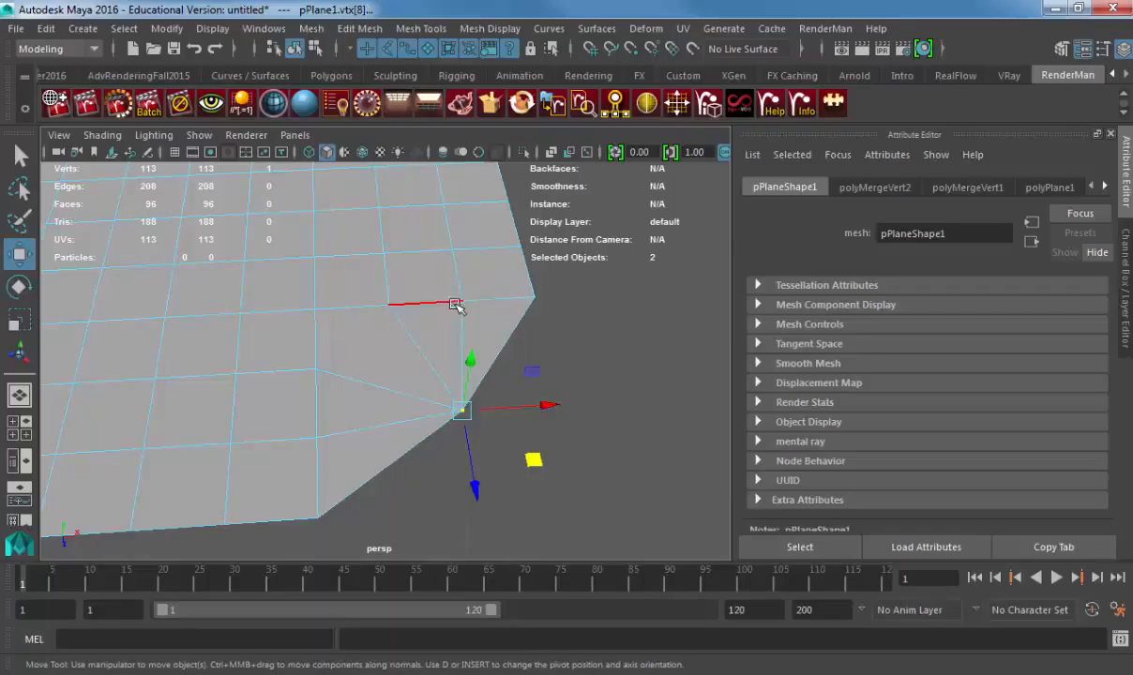
{"action": "double_click", "coordinate": [419, 347]}
{"action": "key", "text": "Delete"}
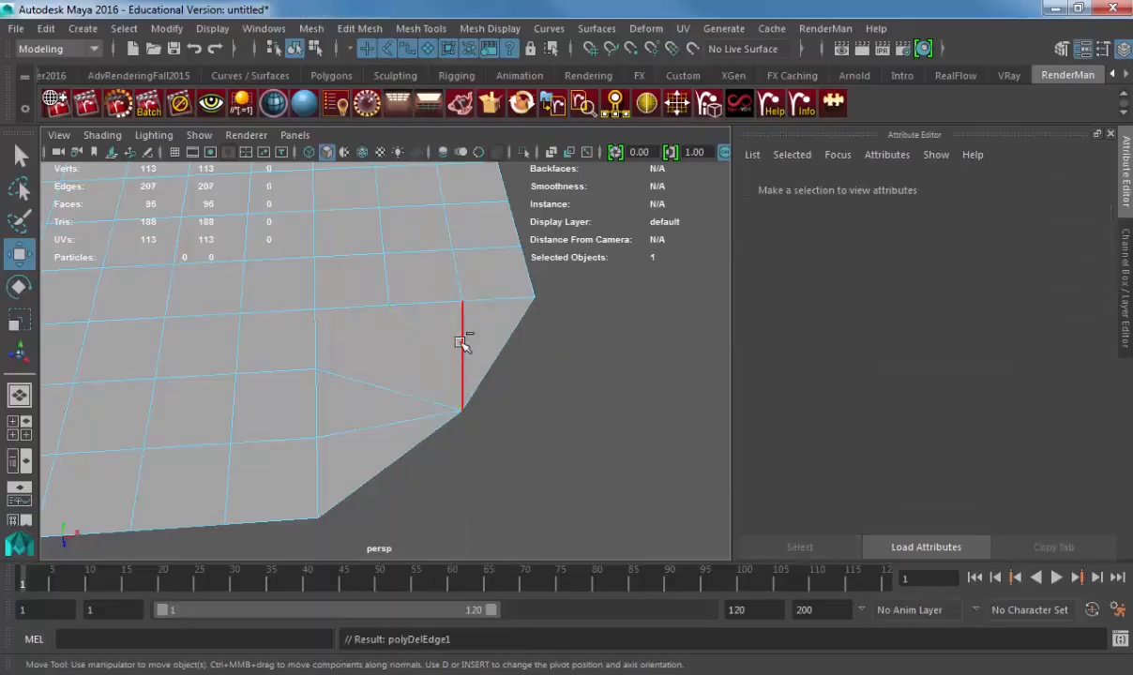
{"action": "key", "text": "ctrl+z"}
{"action": "key", "text": "Delete"}
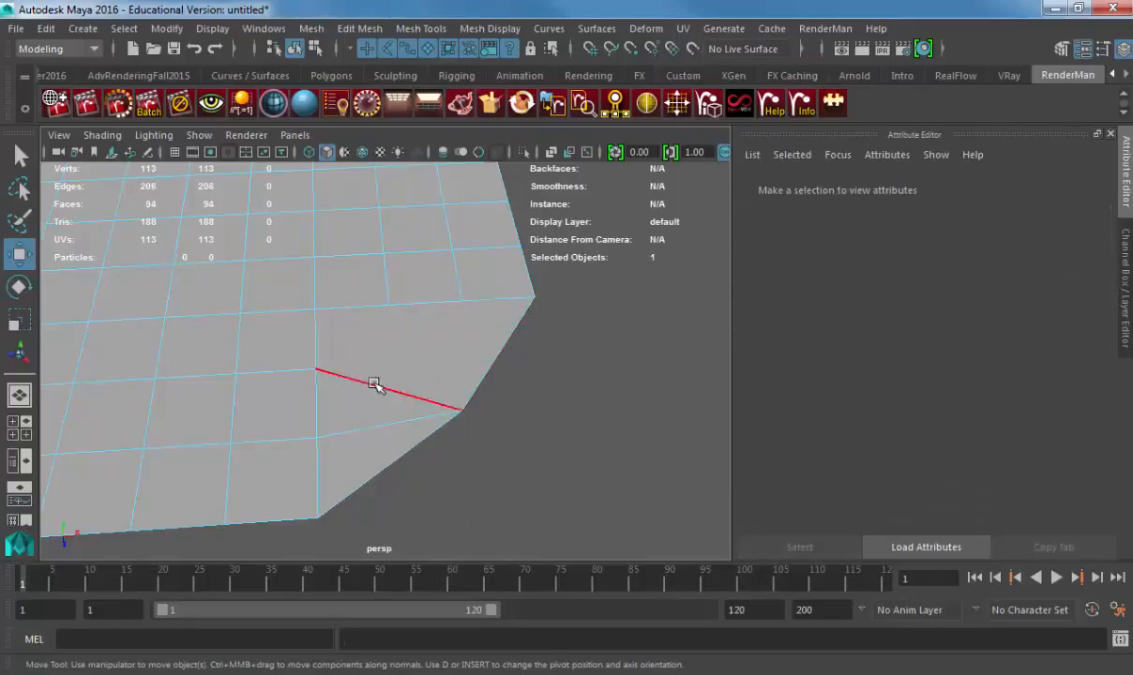
{"action": "left_click", "coordinate": [375, 386]}
{"action": "key", "text": "Delete"}
{"action": "left_click", "coordinate": [377, 424]}
{"action": "key", "text": "Delete"}
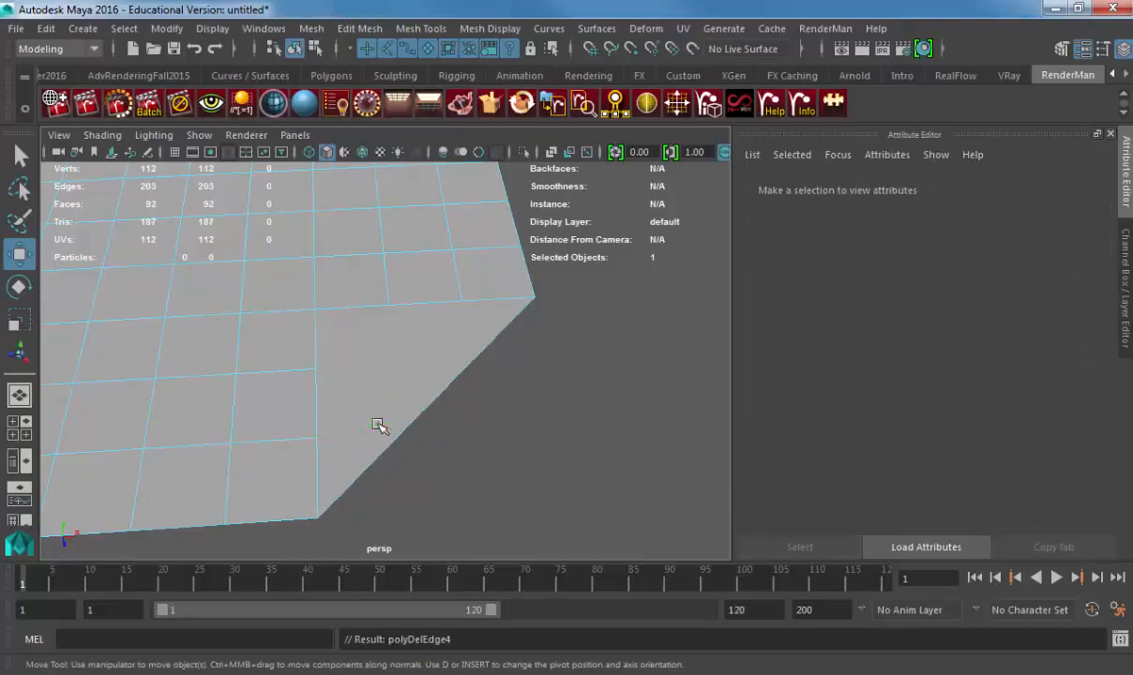
- Multi-cut two edges from the open vertices on the corner face's upper edge down to the plane's diagonal border
{"action": "left_click", "coordinate": [360, 28]}
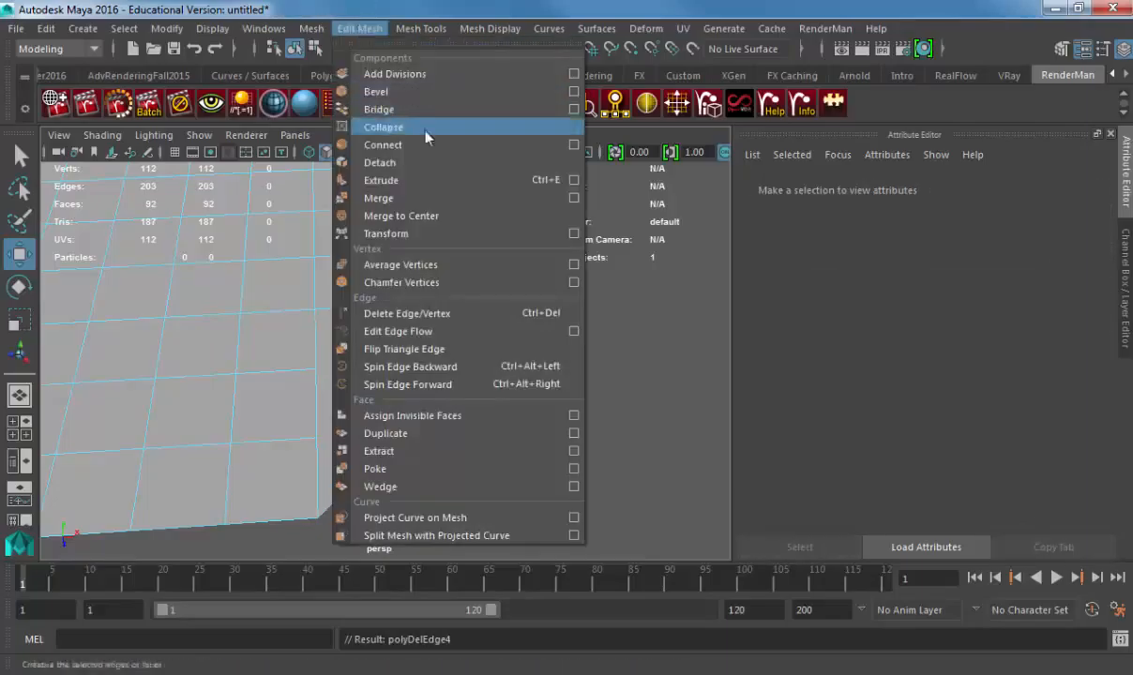
{"action": "left_click", "coordinate": [443, 198]}
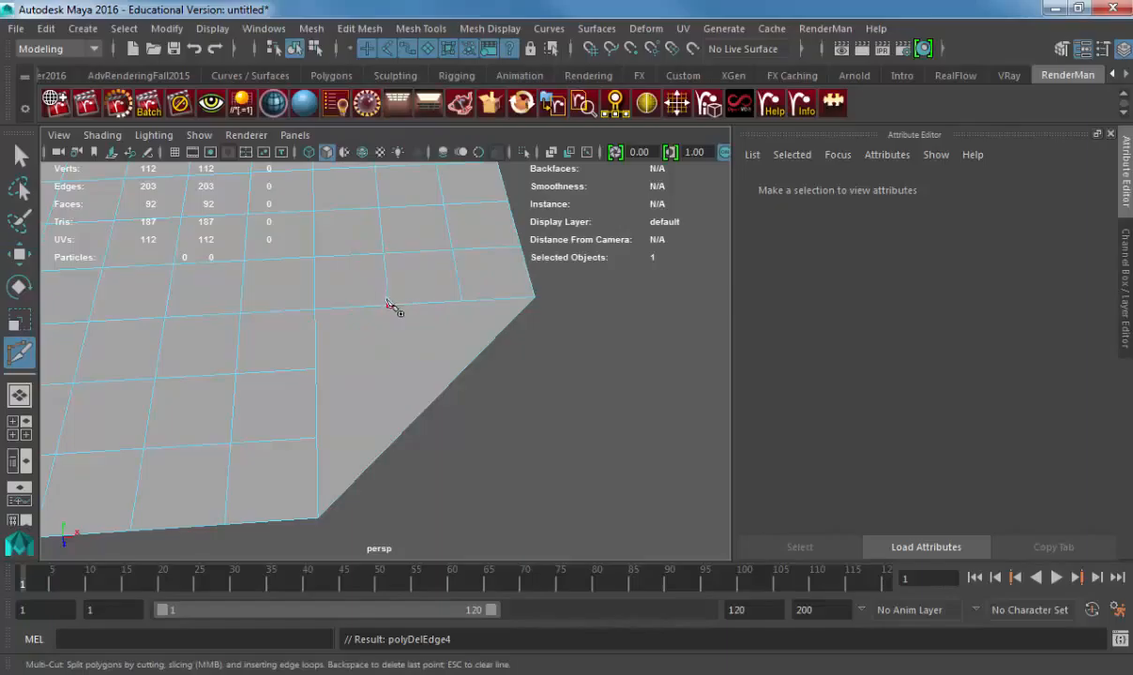
{"action": "left_click", "coordinate": [388, 305]}
{"action": "left_click", "coordinate": [399, 434]}
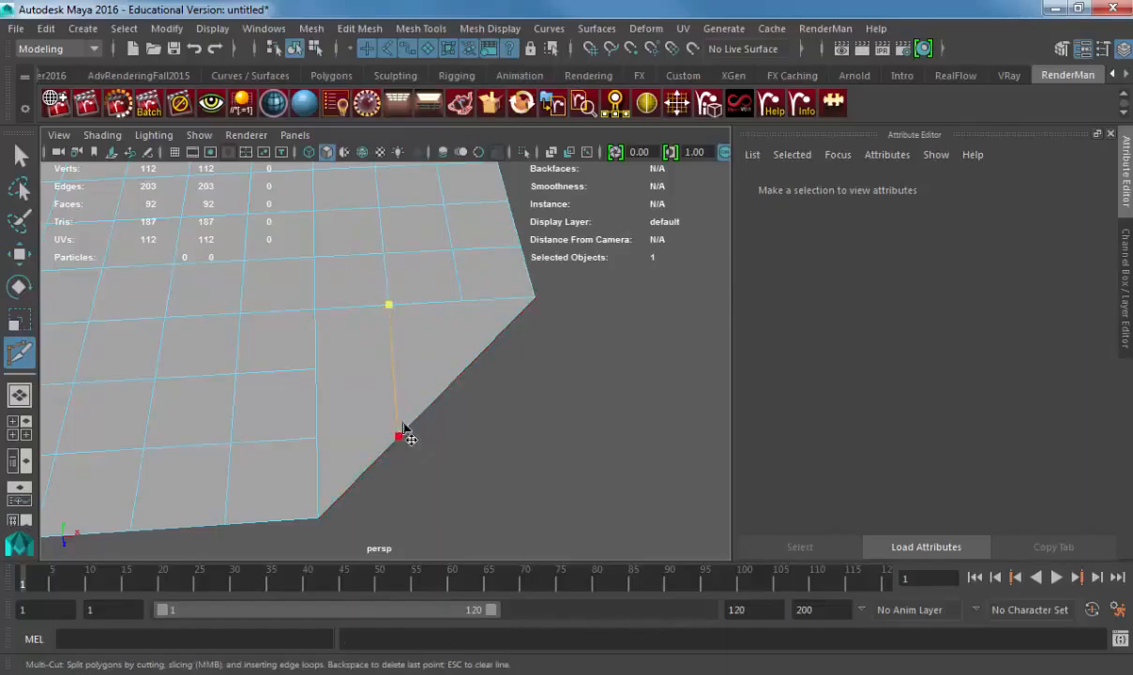
{"action": "right_click", "coordinate": [400, 432]}
{"action": "left_click", "coordinate": [461, 301]}
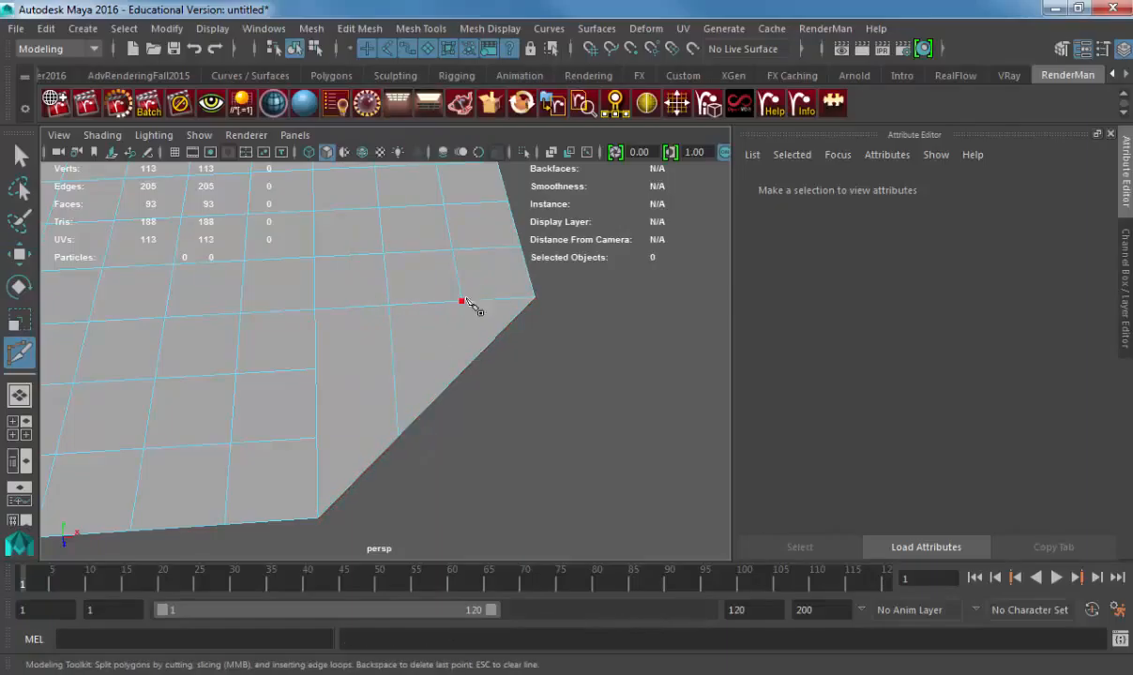
{"action": "left_click", "coordinate": [470, 363]}
{"action": "right_click", "coordinate": [385, 367]}
- Multi-cut two crossing edges from the open vertices on the corner face's inner side edge to the diagonal border
{"action": "left_click", "coordinate": [316, 368]}
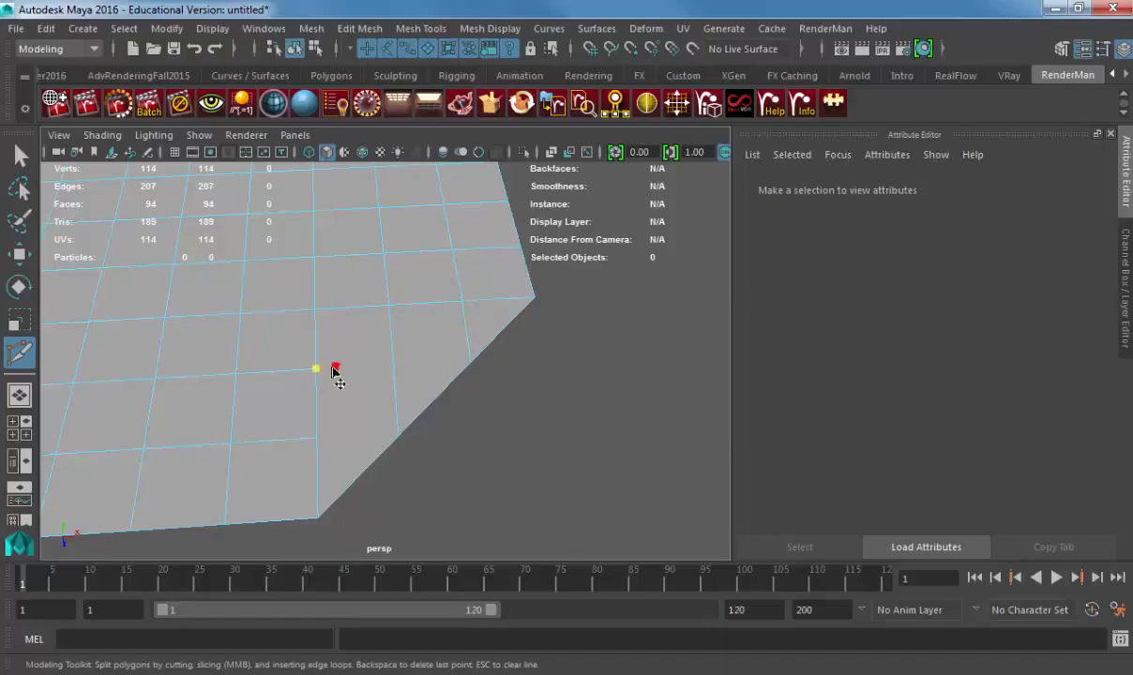
{"action": "left_click", "coordinate": [469, 364]}
{"action": "right_click", "coordinate": [480, 371]}
{"action": "left_click", "coordinate": [317, 437]}
{"action": "left_click", "coordinate": [426, 409]}
{"action": "right_click", "coordinate": [497, 396]}
- Switch back to object selection and delete the whole plane
{"action": "left_click_drag", "start_coordinate": [536, 365], "coordinate": [501, 334], "text": "alt"}
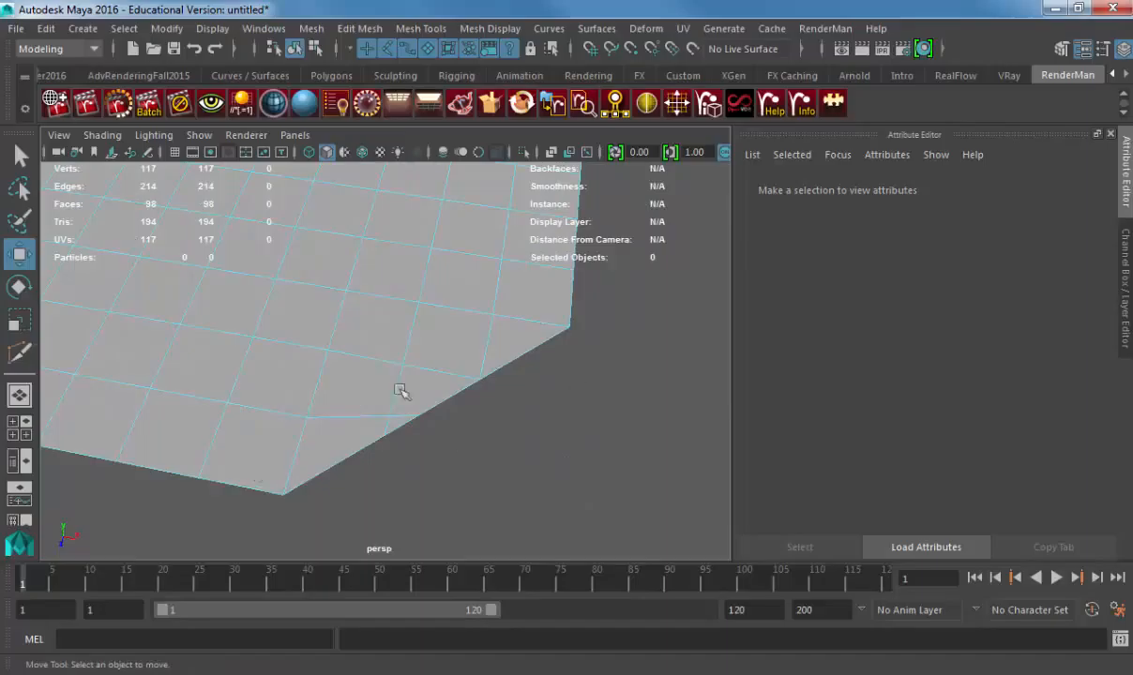
{"action": "scroll", "coordinate": [361, 337], "scroll_direction": "down", "scroll_amount": 3}
{"action": "mouse_move", "coordinate": [362, 336]}
{"action": "left_mouse_down", "text": "alt"}
{"action": "mouse_move", "coordinate": [381, 356]}
{"action": "mouse_move", "coordinate": [354, 359]}
{"action": "mouse_move", "coordinate": [351, 327]}
{"action": "left_mouse_up", "text": "alt"}
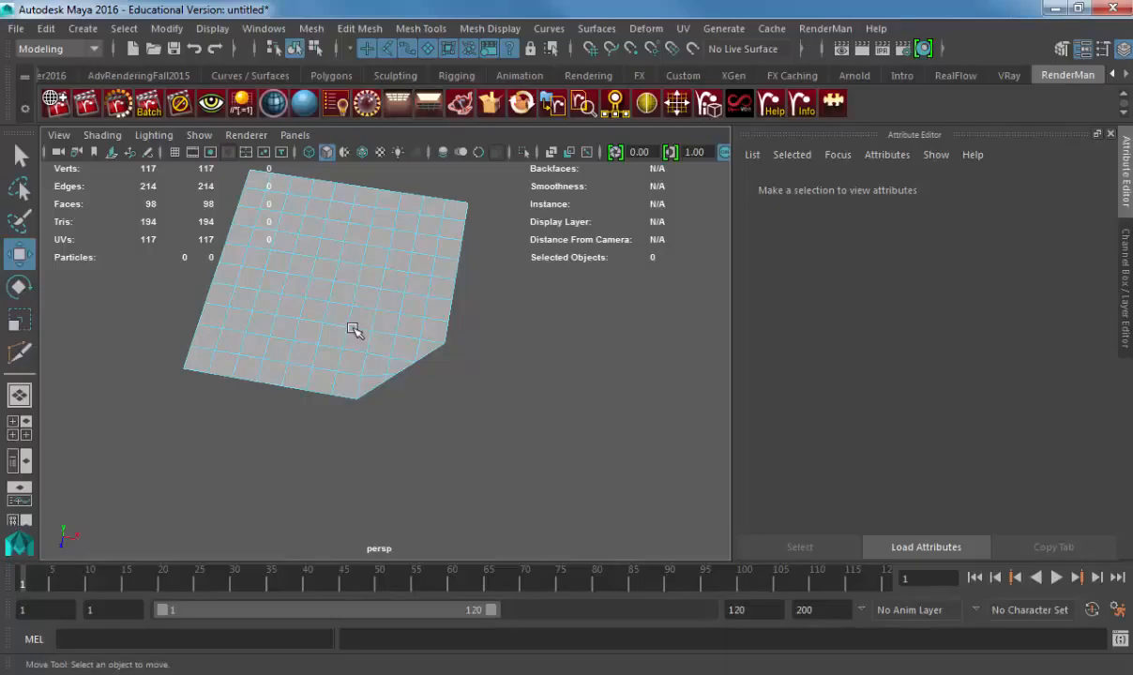
{"action": "key", "text": "F8"}
{"action": "key", "text": "F8"}
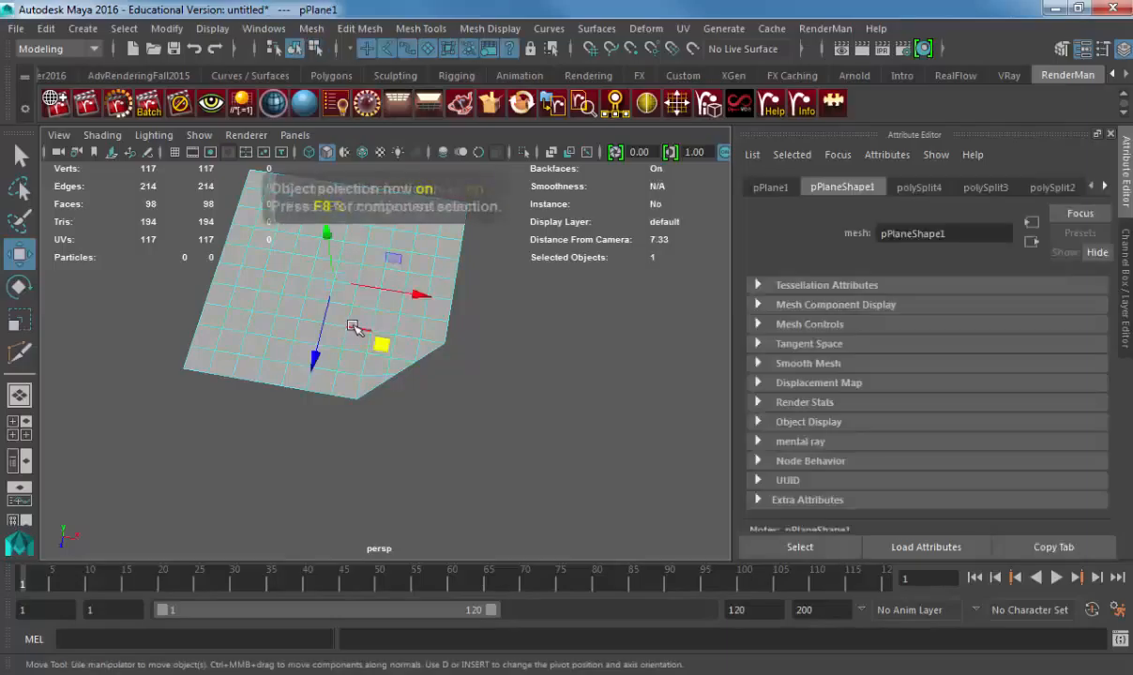
{"action": "key", "text": "Delete"}
{"action": "left_click", "coordinate": [83, 28]}
{"action": "mouse_move", "coordinate": [126, 91]}
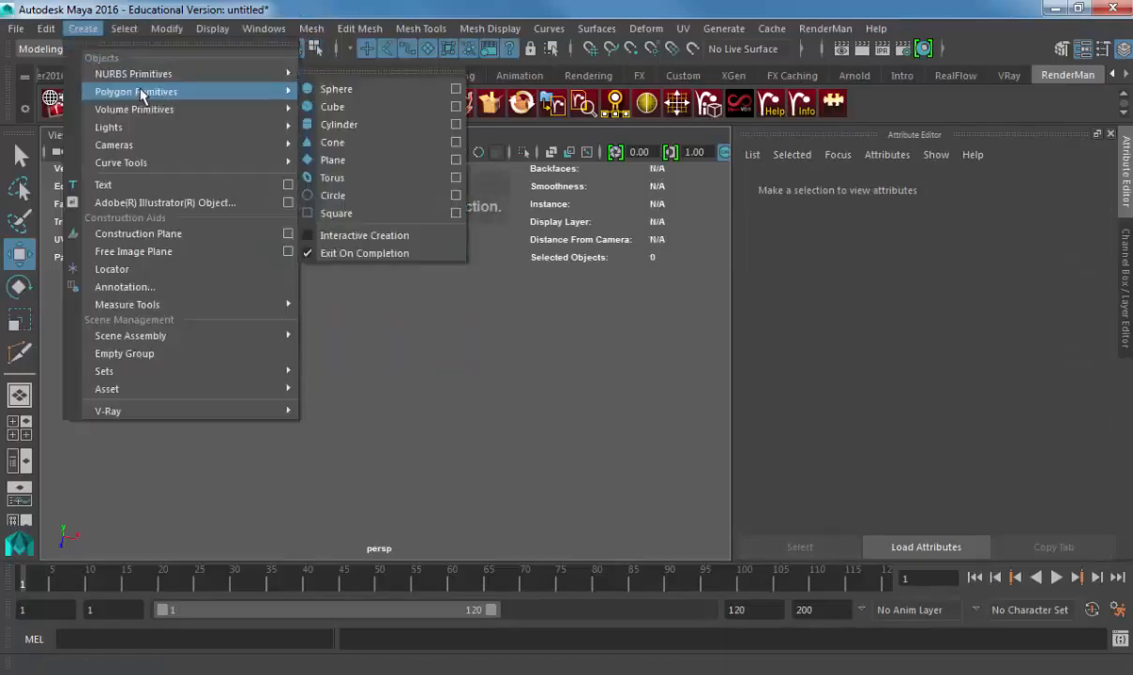
{"action": "left_click", "coordinate": [319, 99]}
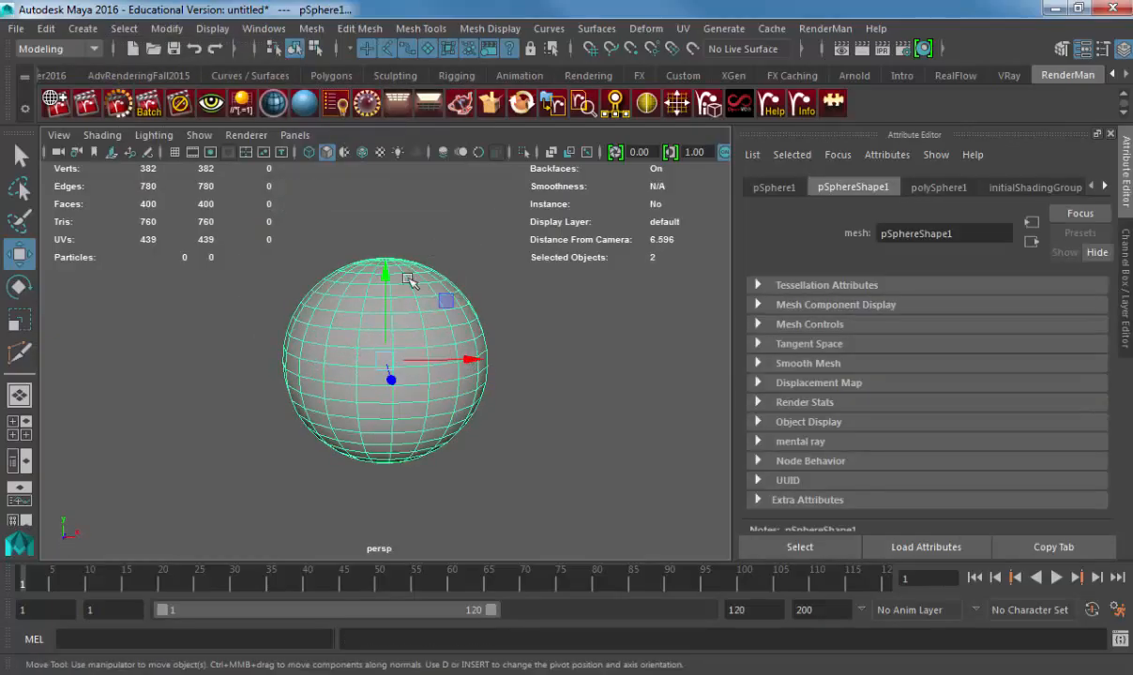
{"action": "key", "text": "Delete"}
- Create a polygon cube
{"action": "left_click", "coordinate": [82, 28]}
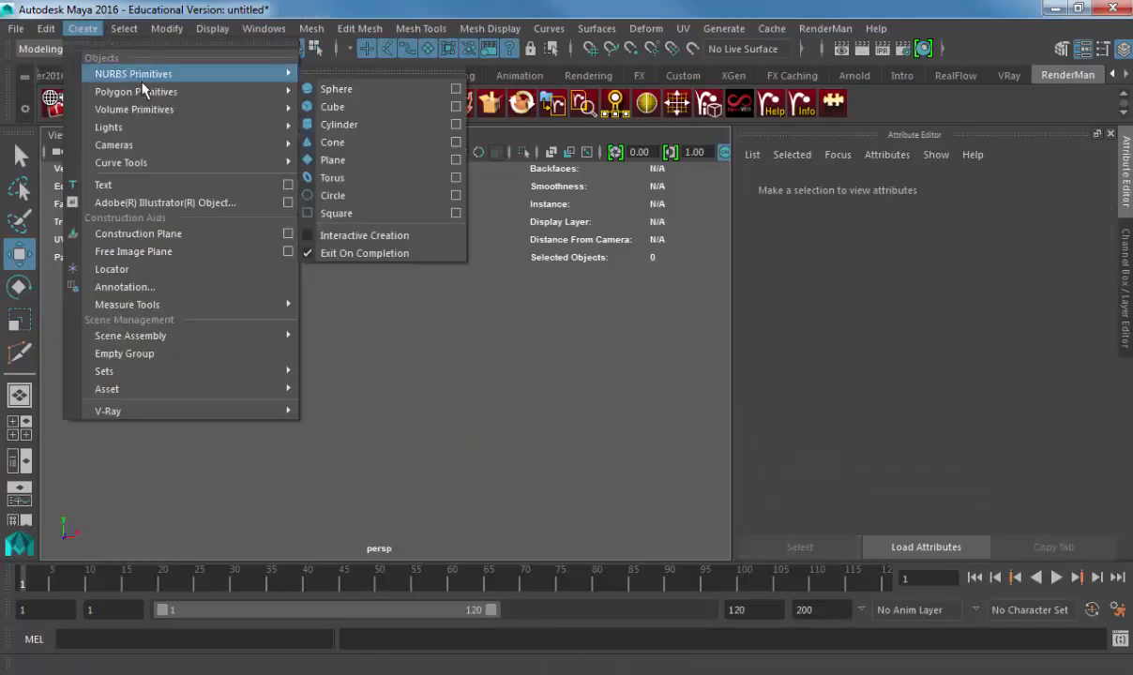
{"action": "mouse_move", "coordinate": [141, 92]}
{"action": "left_click", "coordinate": [342, 127]}
{"action": "left_click_drag", "start_coordinate": [385, 328], "coordinate": [392, 321], "text": "alt"}
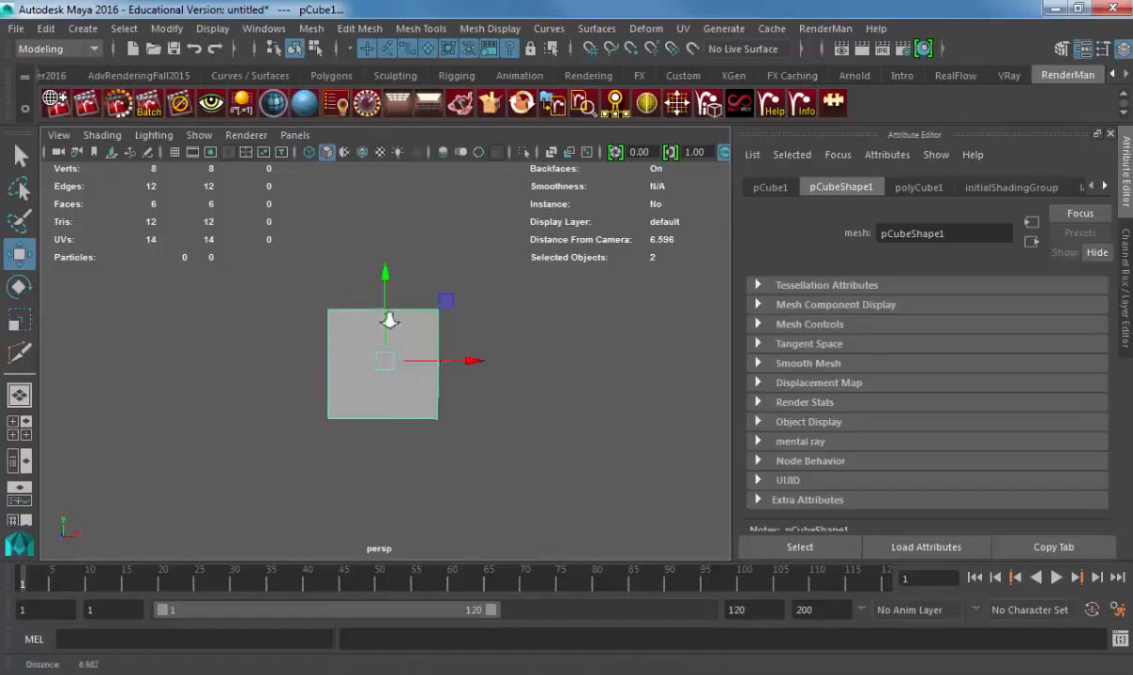
{"action": "right_click_drag", "start_coordinate": [392, 321], "coordinate": [357, 361], "text": "alt"}
- Insert a vertical edge loop through the middle of the cube and delete the faces of its left half
{"action": "right_click", "coordinate": [381, 280], "text": "shift"}
{"action": "left_click", "coordinate": [377, 292]}
{"action": "key", "text": "w"}
{"action": "left_click_drag", "start_coordinate": [270, 268], "coordinate": [319, 513]}
{"action": "key", "text": "Delete"}
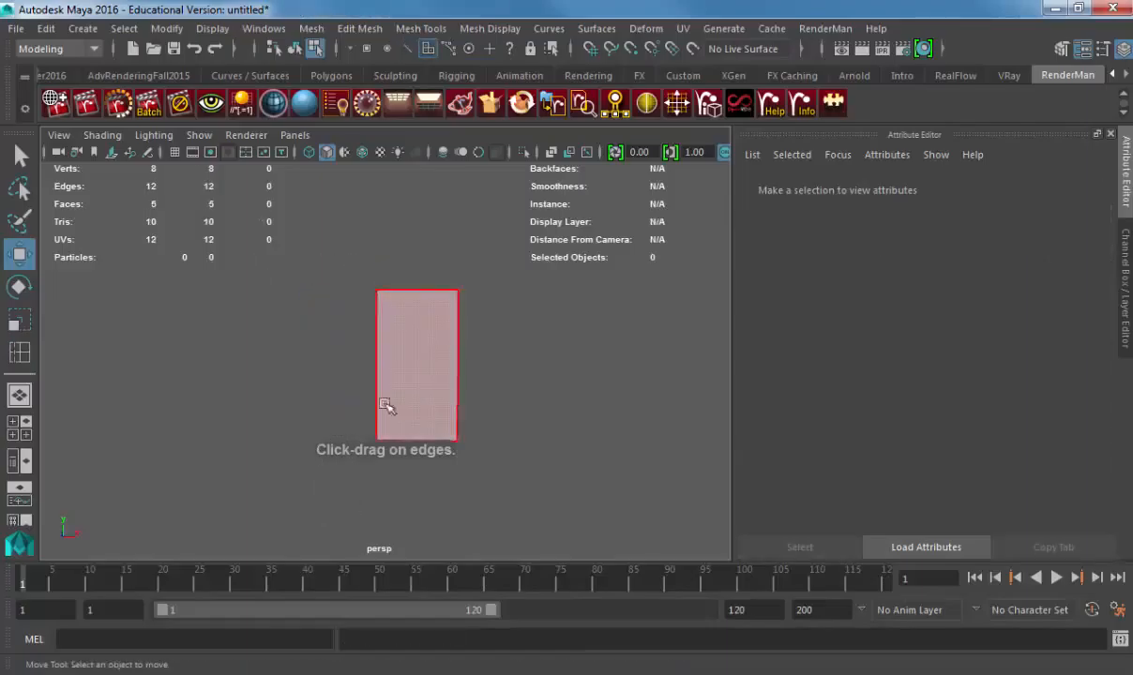
- Duplicate the half cube and mirror the copy along X, leaving a narrow gap between the two open halves
{"action": "left_click_drag", "start_coordinate": [385, 405], "coordinate": [375, 380], "text": "alt"}
{"action": "key", "text": "F8"}
{"action": "key", "text": "ctrl+d"}
{"action": "key", "text": "r"}
{"action": "key", "text": "w"}
{"action": "right_click_drag", "start_coordinate": [375, 381], "coordinate": [450, 386], "text": "alt"}
- Combine the two half cubes into a single mesh
{"action": "left_click", "coordinate": [417, 306], "text": "shift"}
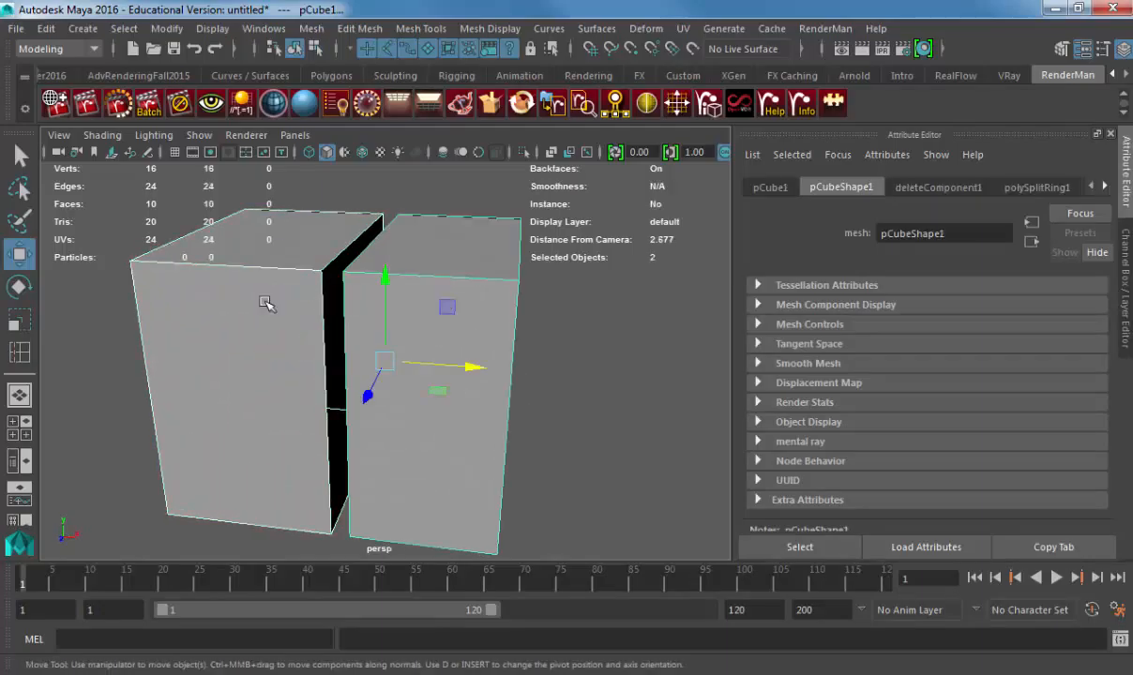
{"action": "middle_click_drag", "start_coordinate": [418, 298], "coordinate": [445, 354], "text": "alt"}
{"action": "right_click_drag", "start_coordinate": [445, 354], "coordinate": [556, 349], "text": "alt"}
{"action": "left_click_drag", "start_coordinate": [556, 348], "coordinate": [572, 340], "text": "alt"}
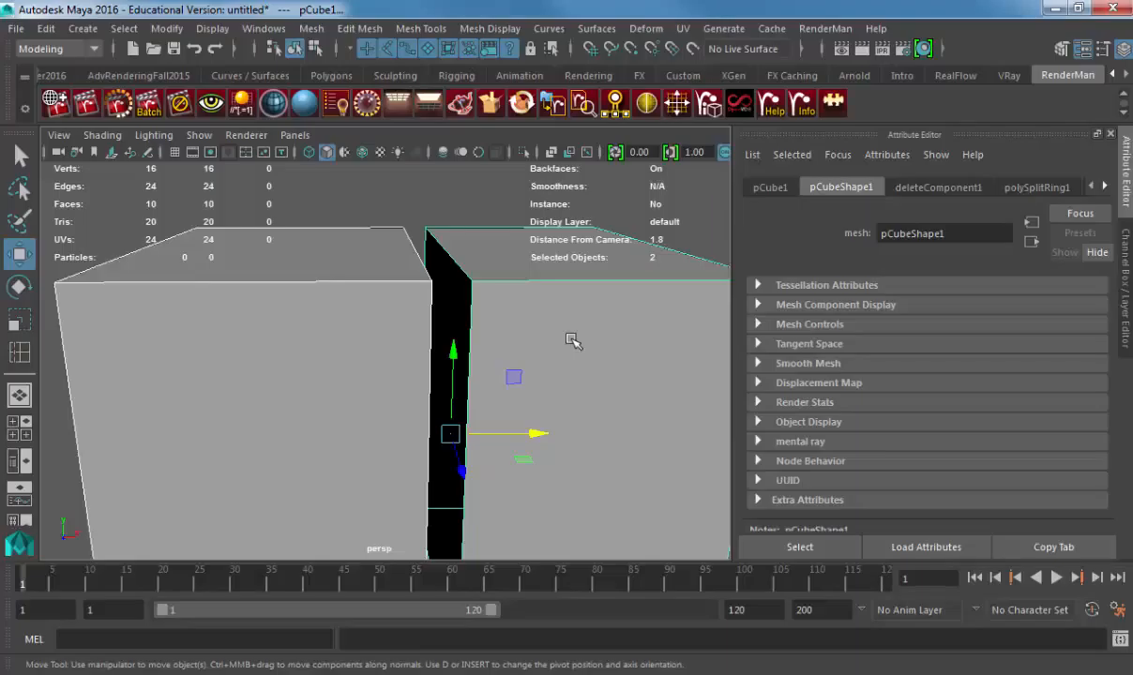
{"action": "left_click", "coordinate": [401, 250]}
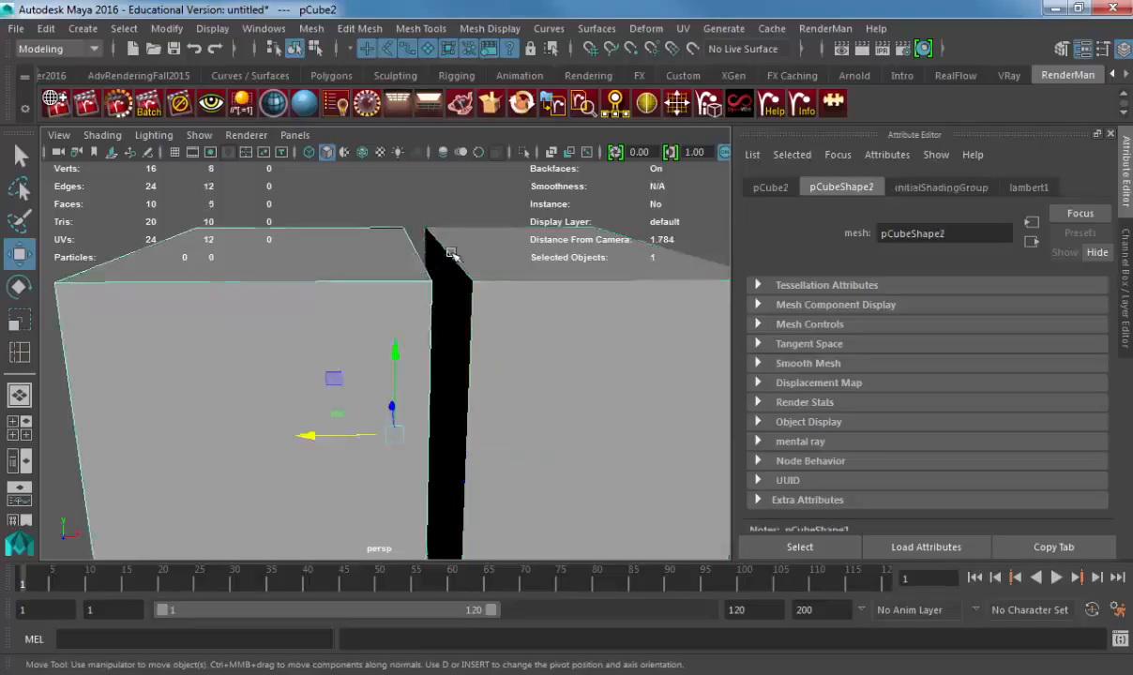
{"action": "left_click", "coordinate": [450, 250]}
{"action": "left_click", "coordinate": [341, 253], "text": "shift"}
{"action": "left_click", "coordinate": [310, 28]}
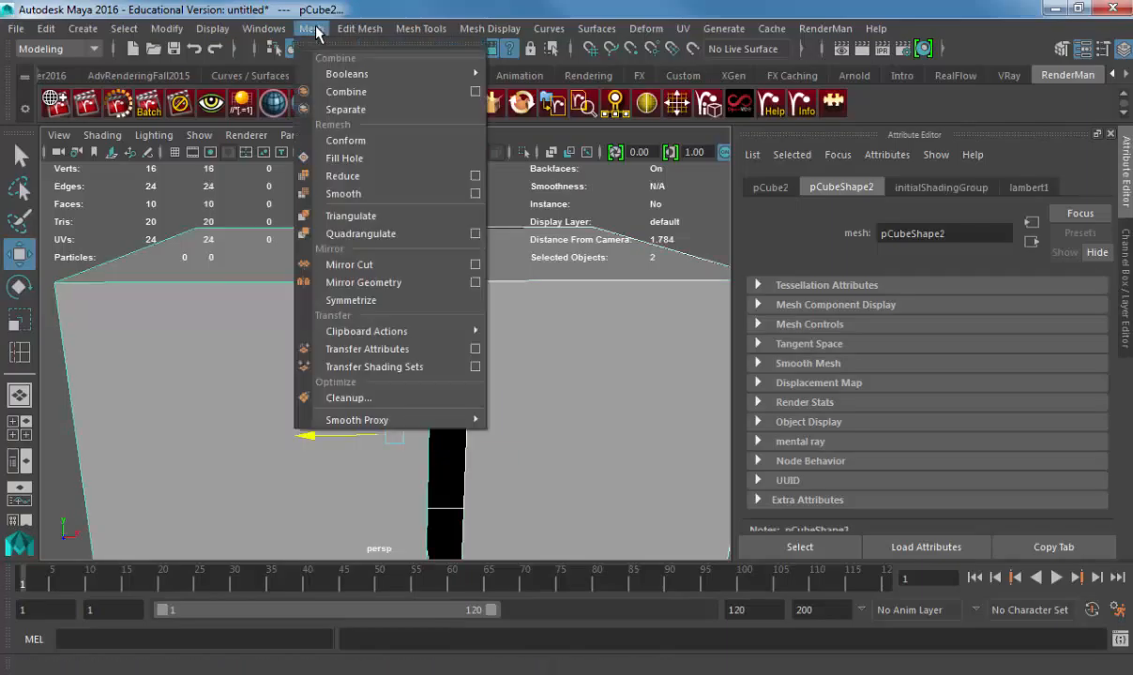
{"action": "left_click", "coordinate": [362, 91]}
- Use Append to Polygon to add a face across the top gap between the combined halves
{"action": "left_click", "coordinate": [465, 210]}
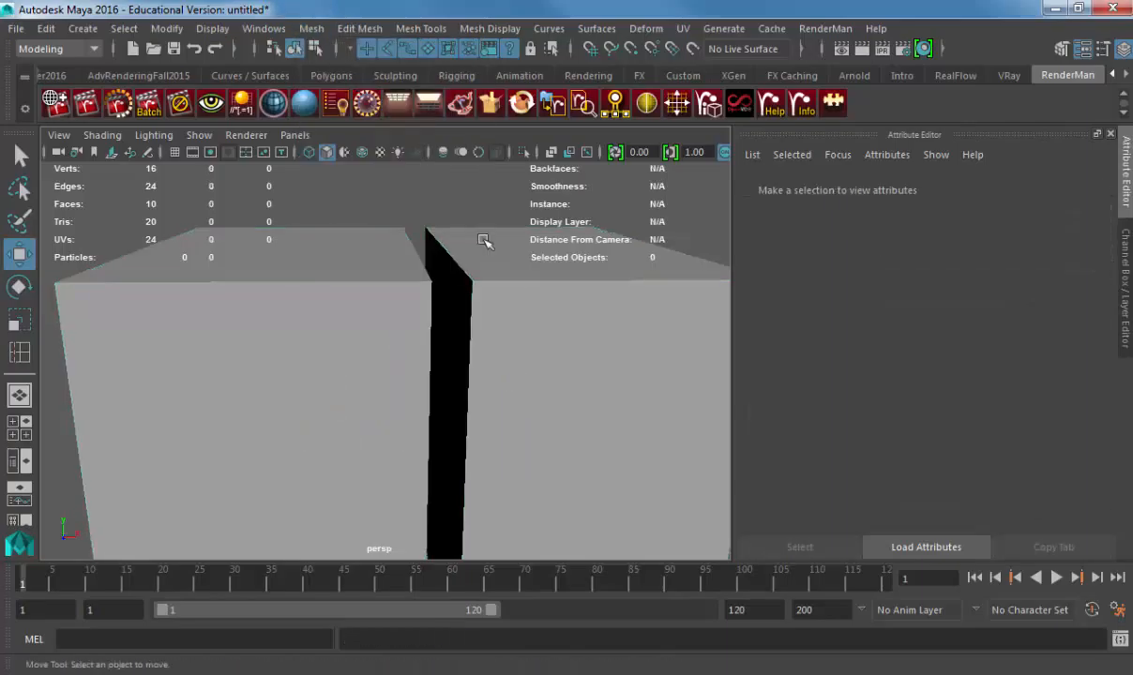
{"action": "left_click", "coordinate": [480, 243]}
{"action": "left_click", "coordinate": [416, 213]}
{"action": "mouse_move", "coordinate": [482, 324]}
{"action": "left_mouse_down", "text": "alt"}
{"action": "mouse_move", "coordinate": [497, 326]}
{"action": "mouse_move", "coordinate": [483, 312]}
{"action": "left_mouse_up", "text": "alt"}
{"action": "left_click", "coordinate": [483, 310]}
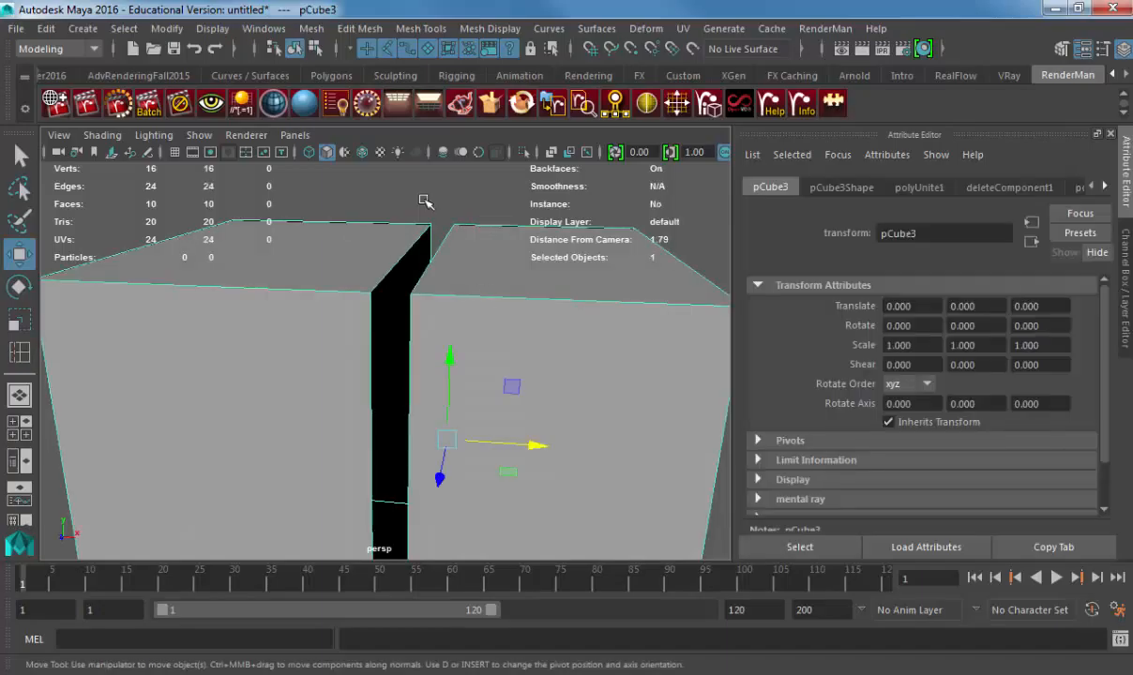
{"action": "left_click", "coordinate": [420, 28]}
{"action": "left_click", "coordinate": [452, 96]}
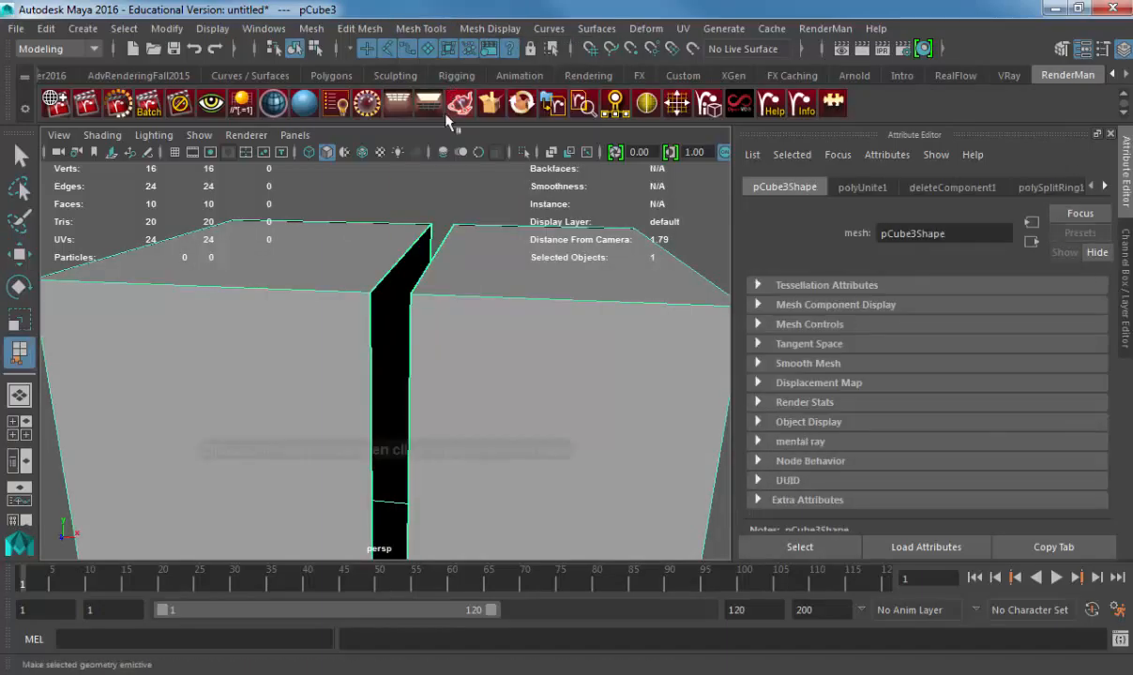
{"action": "left_click", "coordinate": [415, 243]}
{"action": "left_click", "coordinate": [435, 254]}
{"action": "key", "text": "Return"}
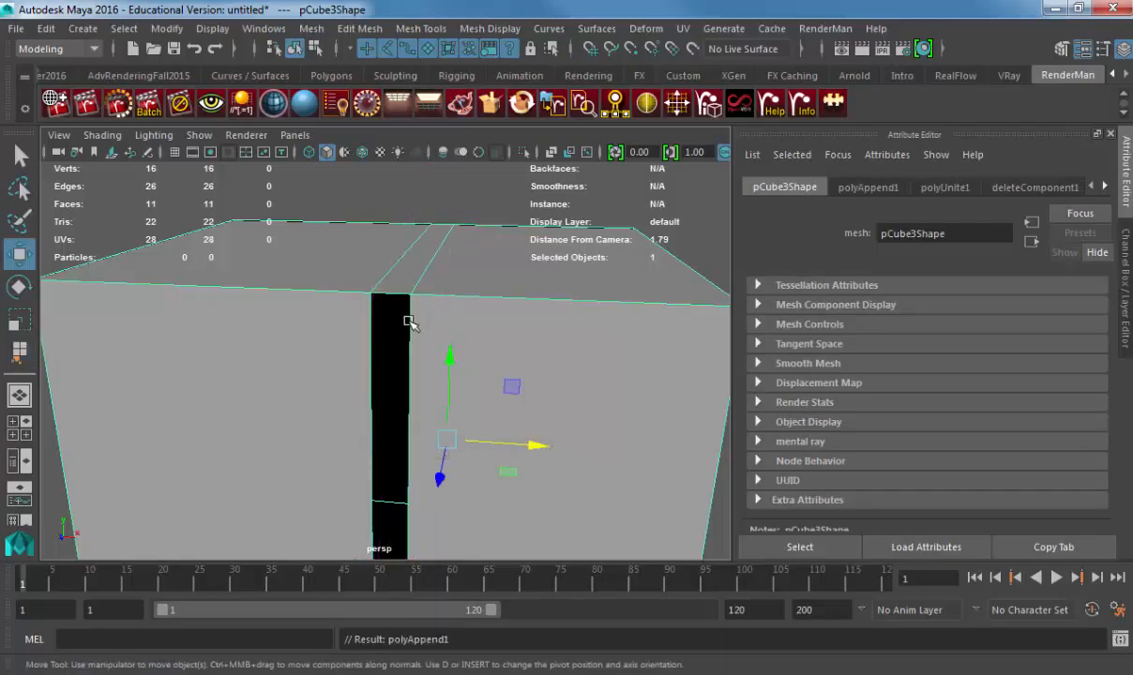
- Undo the appended top face and the combine so the halves are separate objects
{"action": "key", "text": "ctrl+z"}
{"action": "key", "text": "ctrl+z"}
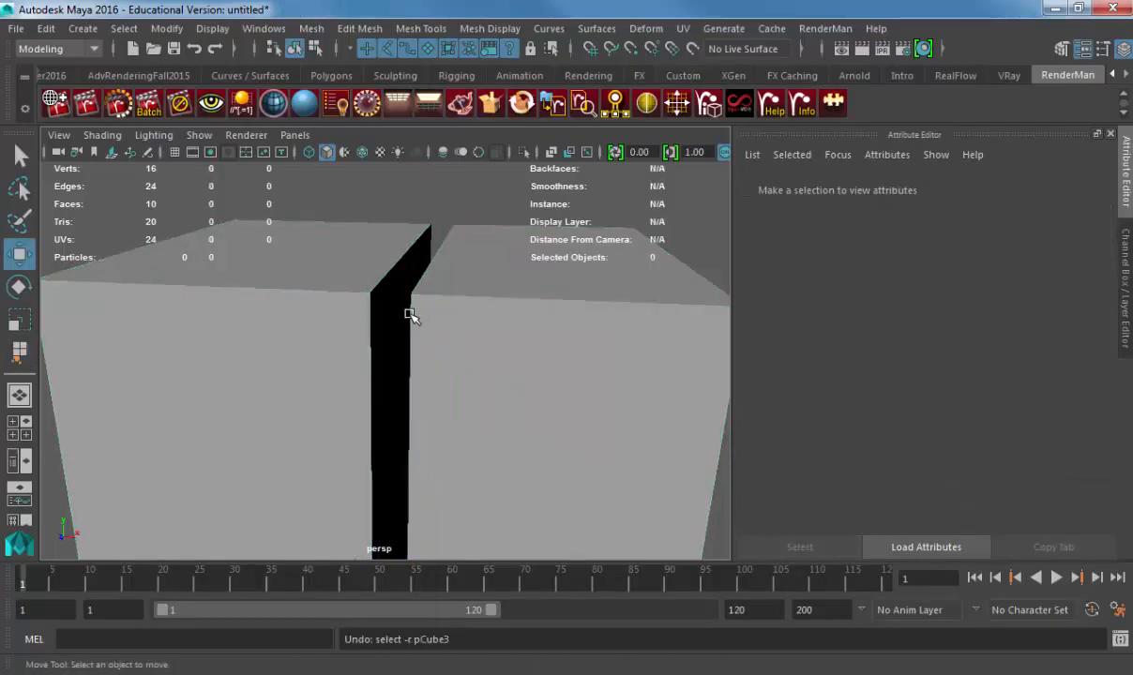
{"action": "key", "text": "ctrl+z"}
- Try Append to Polygon from the left half's inner top edge toward the uncombined right half
{"action": "left_click", "coordinate": [441, 208]}
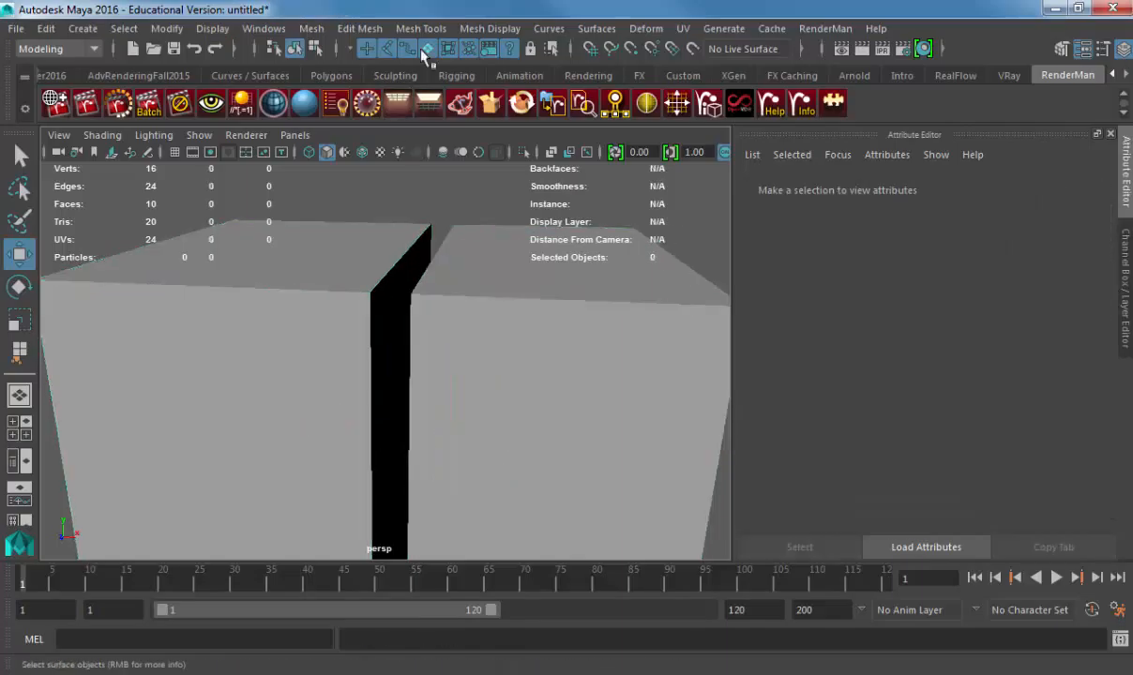
{"action": "left_click", "coordinate": [420, 28]}
{"action": "left_click", "coordinate": [451, 86]}
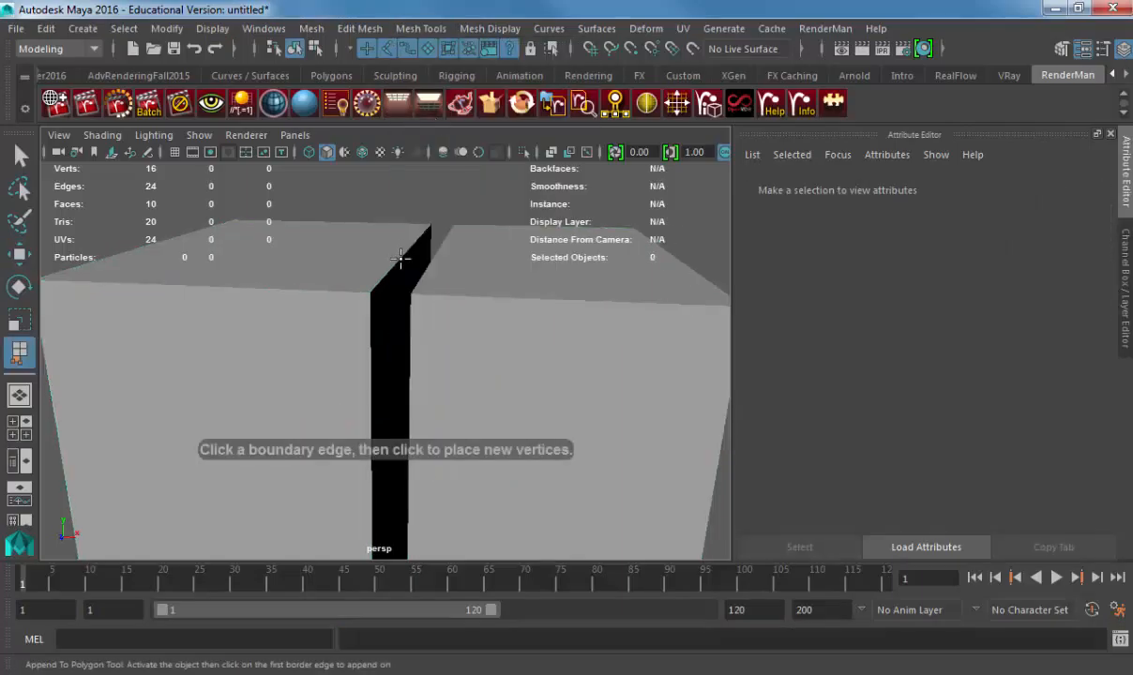
{"action": "left_click", "coordinate": [412, 253]}
{"action": "left_click", "coordinate": [398, 257]}
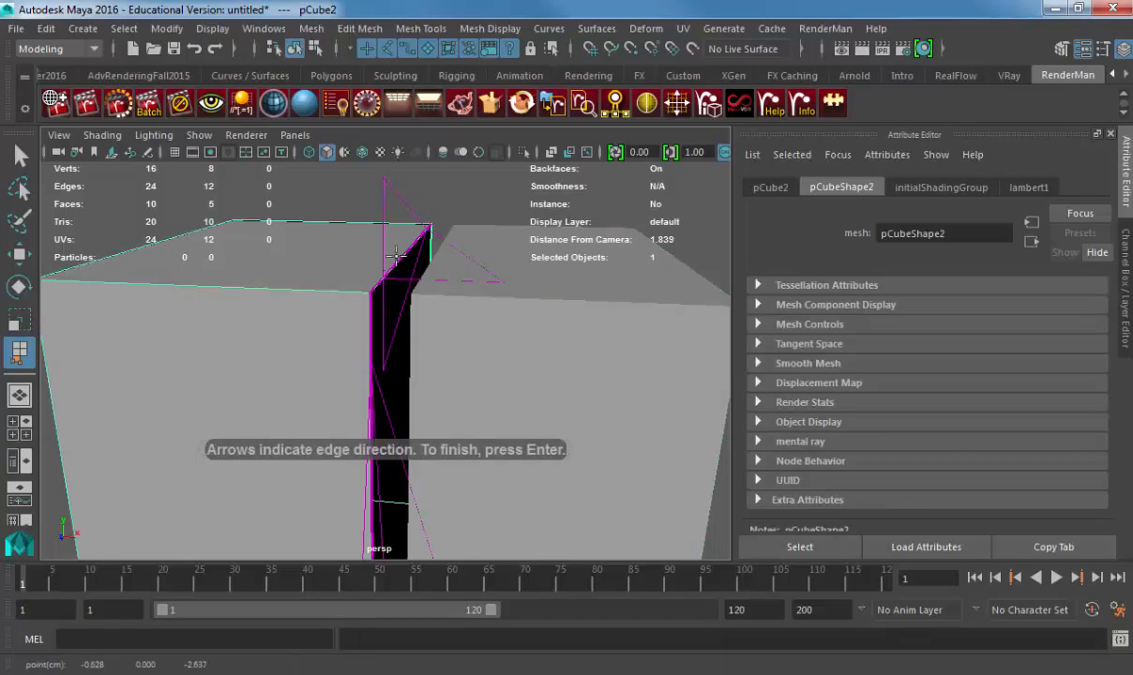
{"action": "left_click", "coordinate": [418, 259]}
{"action": "left_click_drag", "start_coordinate": [430, 273], "coordinate": [427, 295], "text": "alt"}
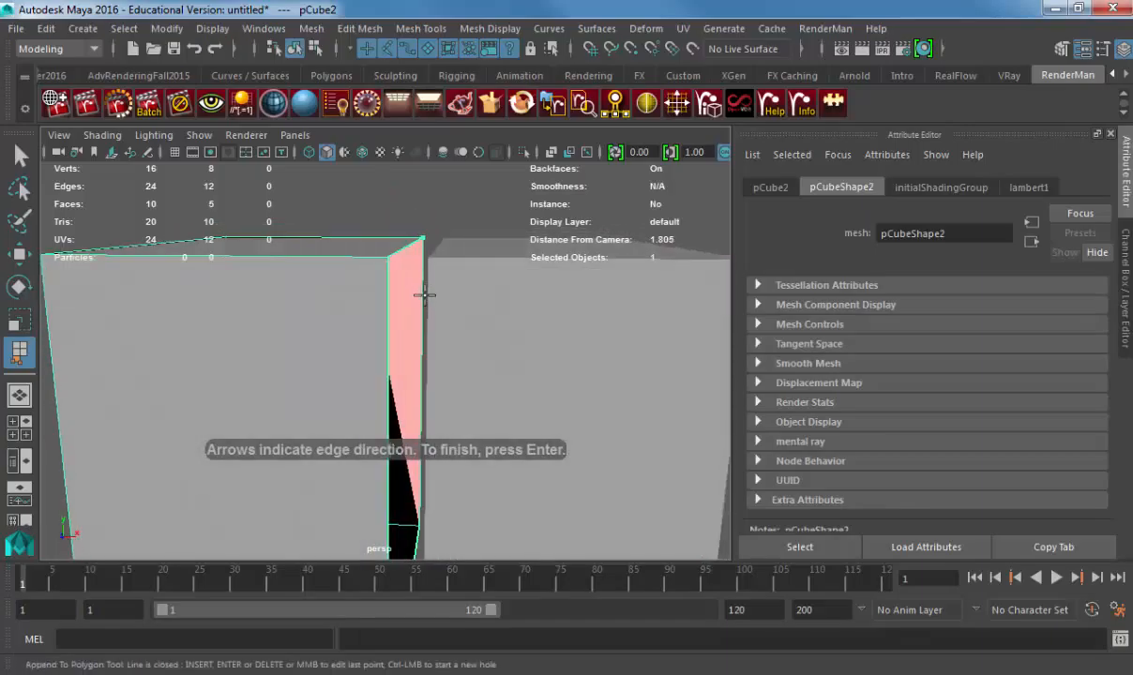
{"action": "key", "text": "Return"}
{"action": "key", "text": "w"}
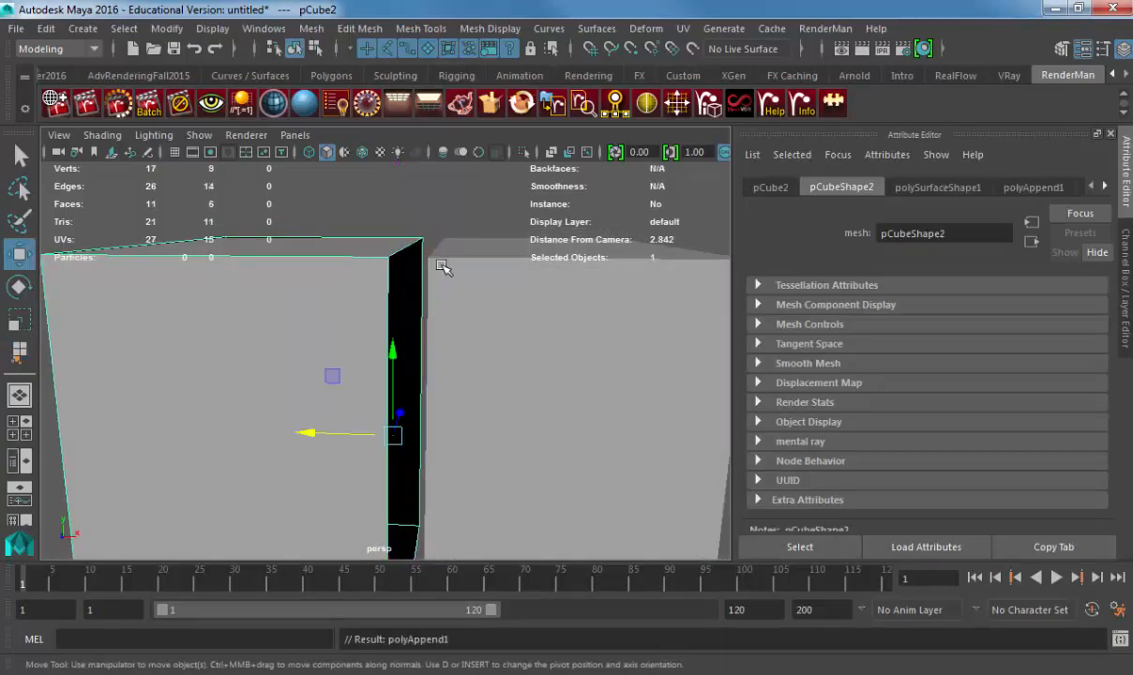
- Combine the left half cube, including its appended face, with the right half cube
{"action": "left_click", "coordinate": [442, 267], "text": "shift"}
{"action": "left_click", "coordinate": [312, 28]}
{"action": "left_click", "coordinate": [331, 91]}
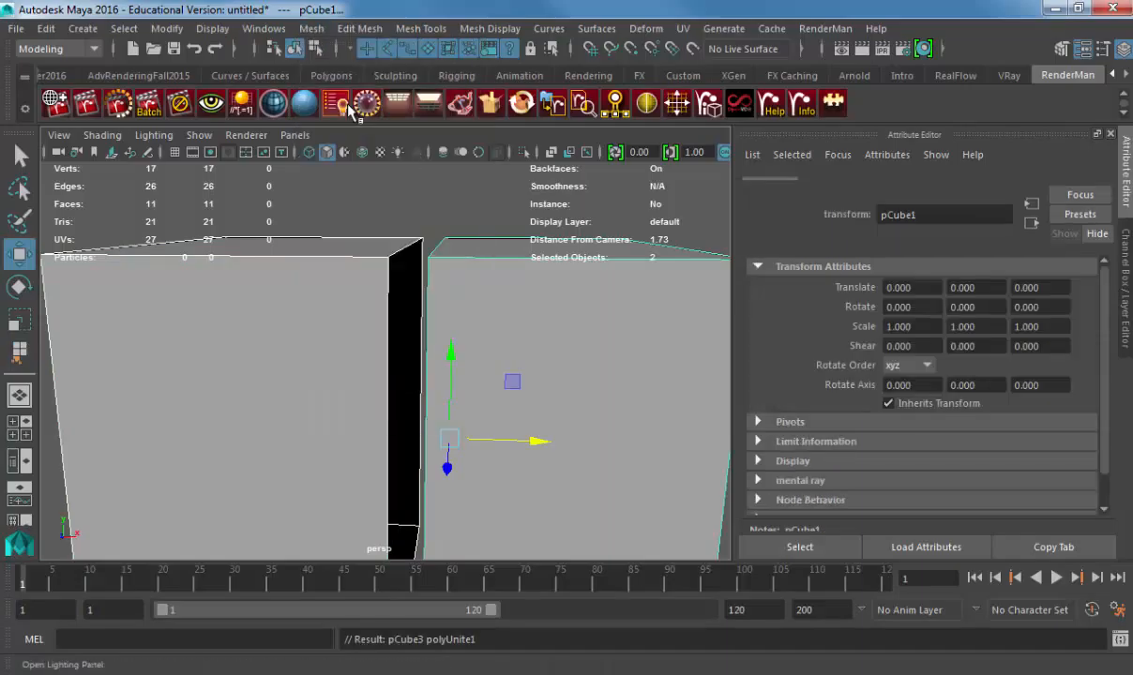
- Append a polygon across the top gap between the two halves of the combined cube
{"action": "left_click", "coordinate": [377, 31]}
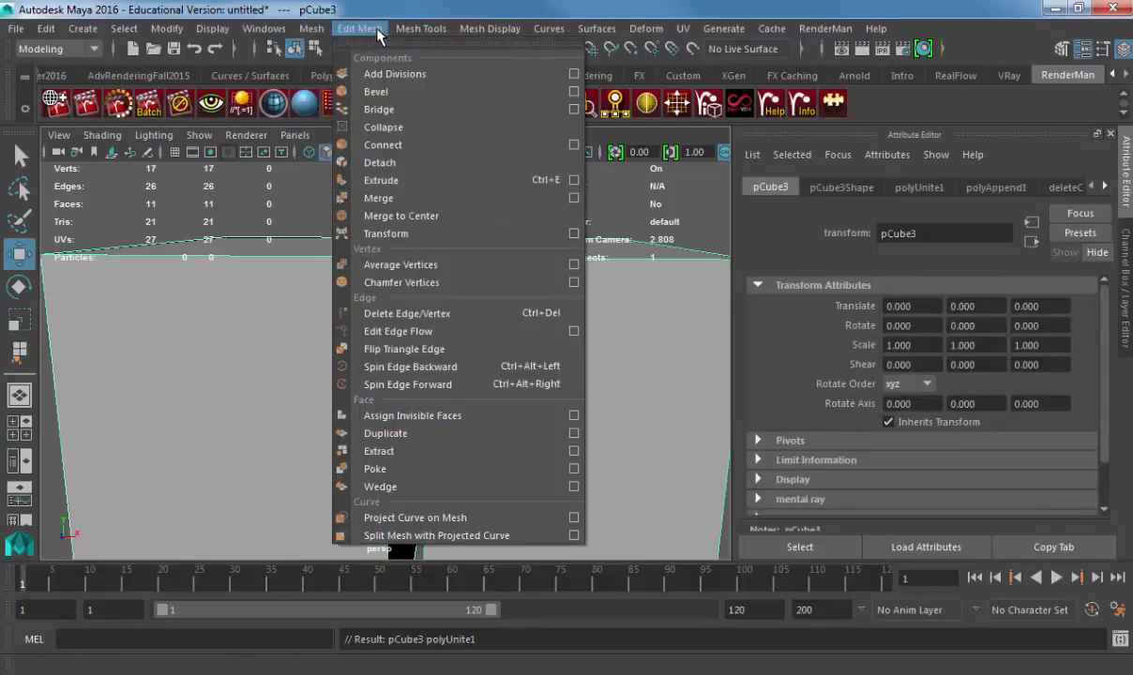
{"action": "mouse_move", "coordinate": [421, 28]}
{"action": "left_click", "coordinate": [426, 92]}
{"action": "left_click", "coordinate": [413, 246]}
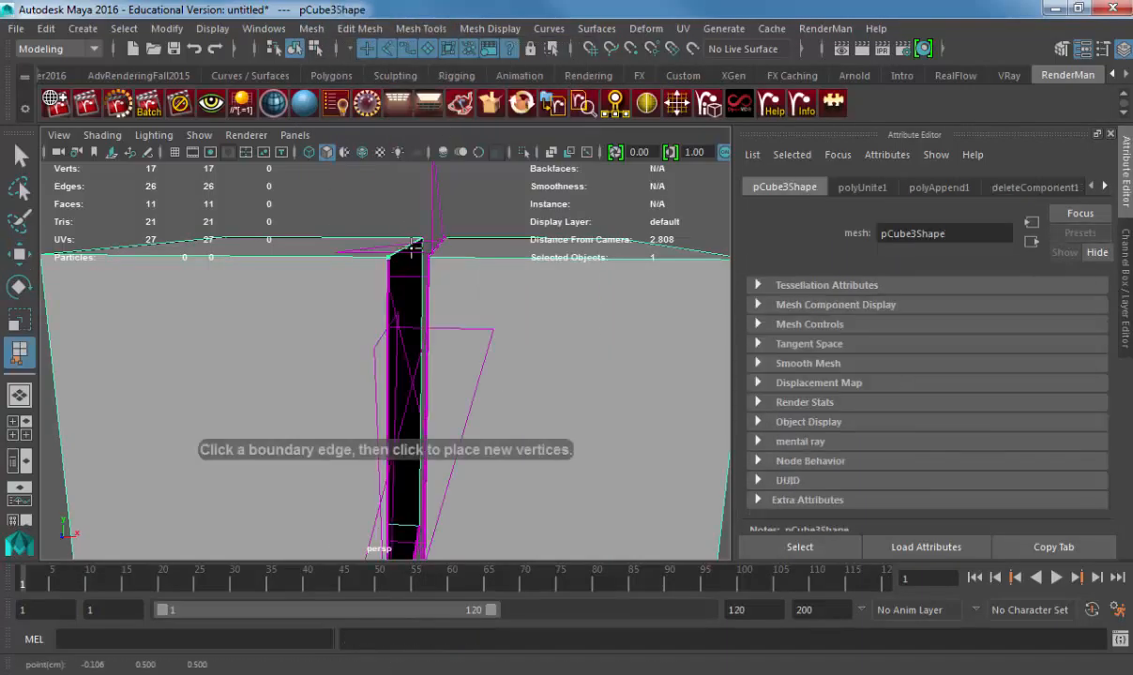
{"action": "left_click", "coordinate": [415, 245]}
{"action": "key", "text": "Return"}
- Delete the stray appended face stretching out behind the combined cube
{"action": "left_click_drag", "start_coordinate": [525, 236], "coordinate": [253, 319], "text": "alt"}
{"action": "scroll", "coordinate": [427, 334], "scroll_direction": "down", "scroll_amount": 5}
{"action": "left_click_drag", "start_coordinate": [443, 306], "coordinate": [572, 298], "text": "alt"}
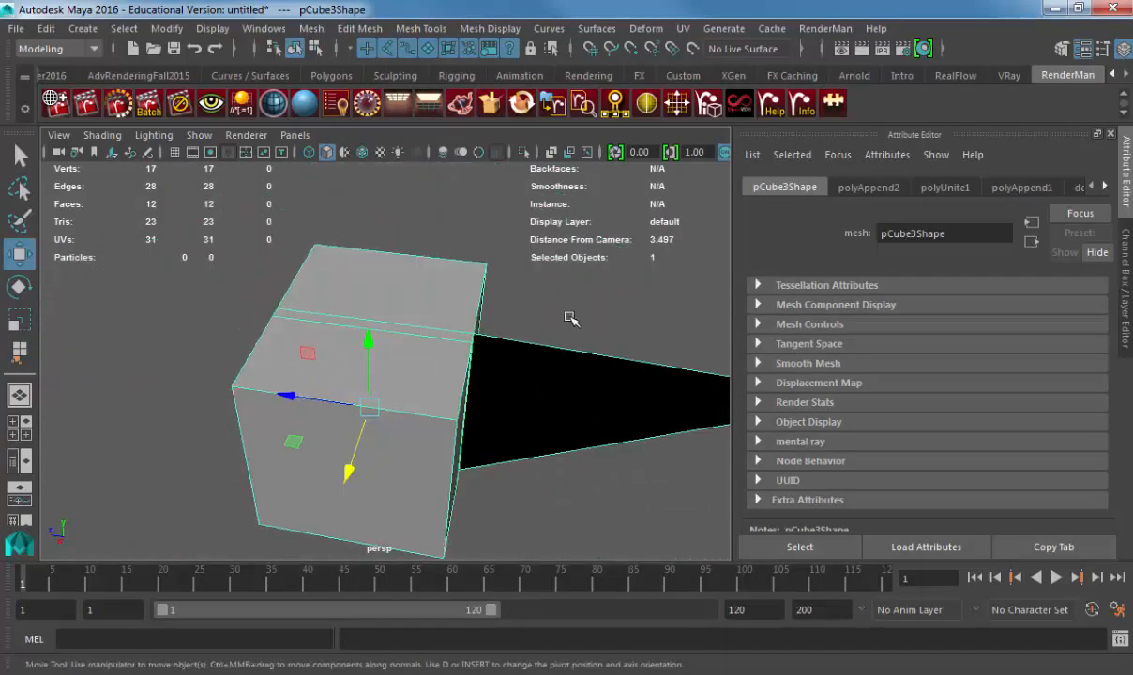
{"action": "right_click_drag", "start_coordinate": [575, 411], "coordinate": [582, 240]}
{"action": "left_click", "coordinate": [627, 429]}
{"action": "key", "text": "Delete"}
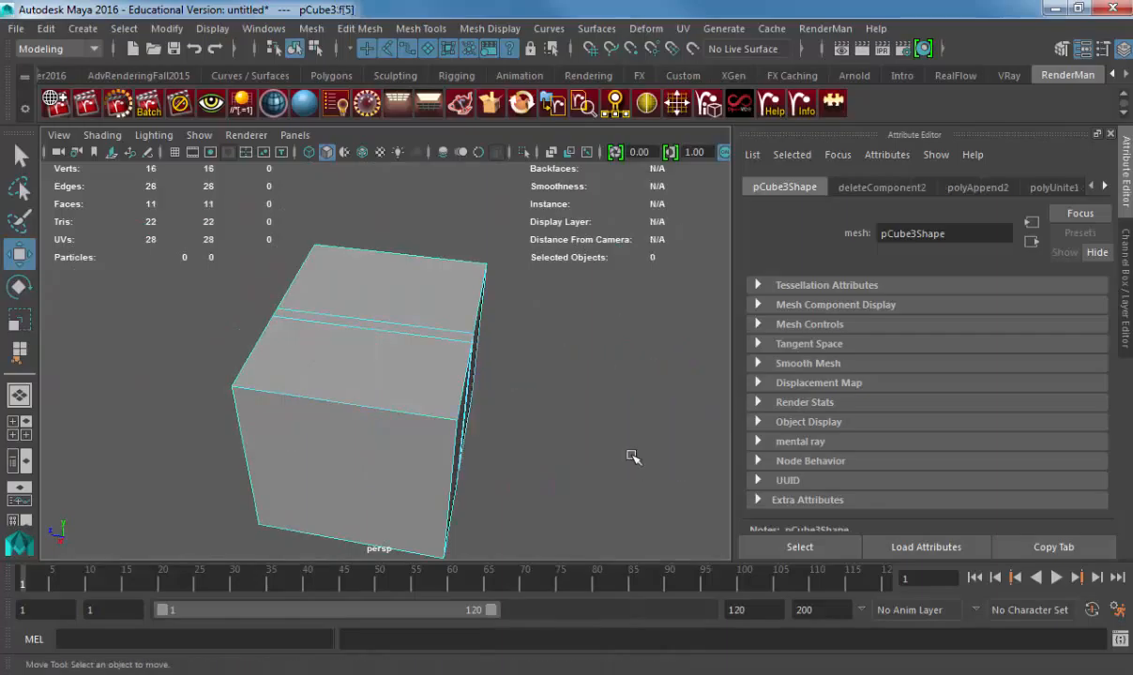
- Append a polygon across the vertical gap on the back of the combined cube
{"action": "left_click_drag", "start_coordinate": [523, 358], "coordinate": [404, 354], "text": "alt"}
{"action": "scroll", "coordinate": [404, 354], "scroll_direction": "up", "scroll_amount": 3}
{"action": "right_click_drag", "start_coordinate": [483, 316], "coordinate": [525, 281]}
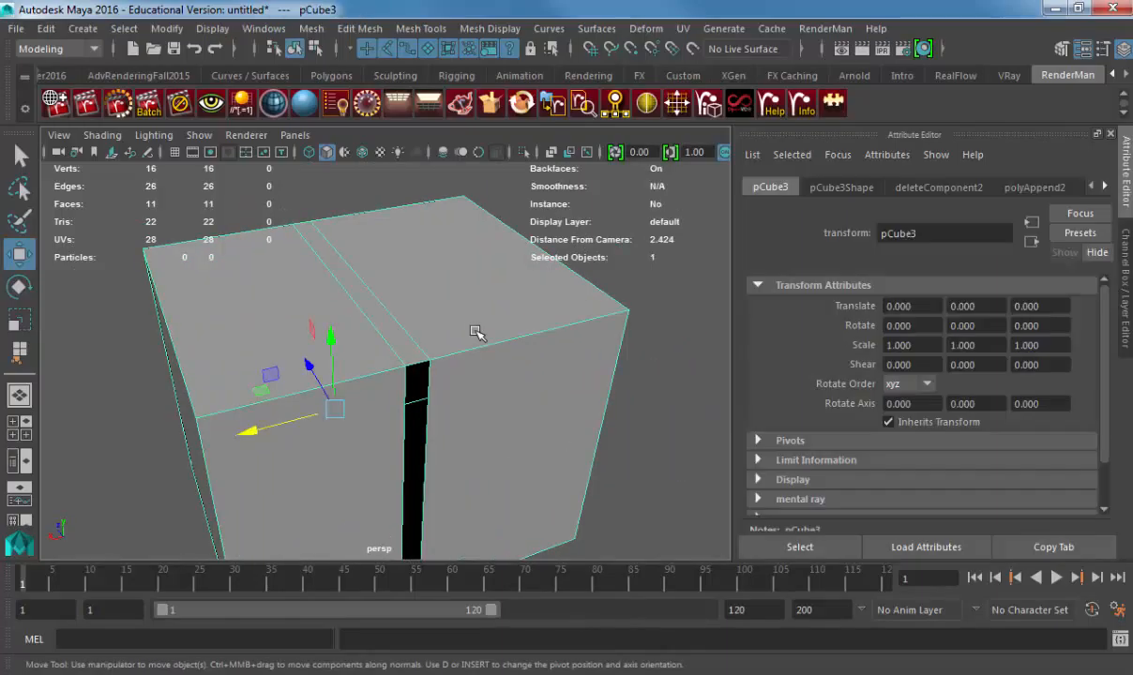
{"action": "key", "text": "g"}
{"action": "left_click", "coordinate": [420, 403]}
{"action": "key", "text": "Return"}
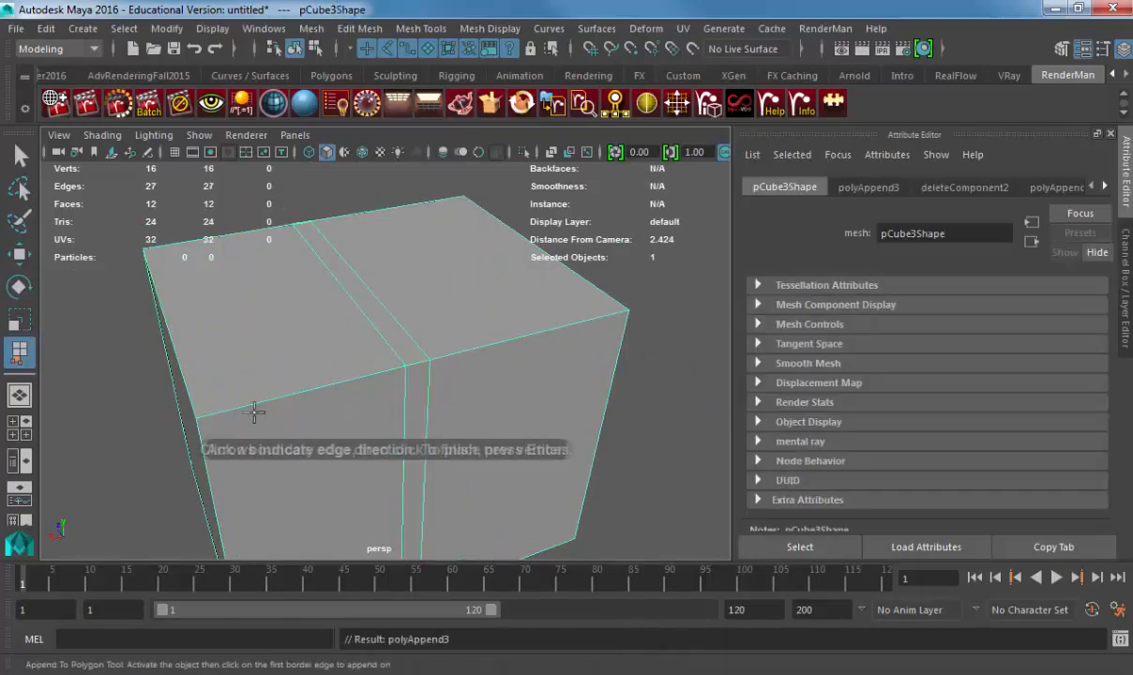
- Append polygons across the vertical front gap and the bottom gap of the combined cube
{"action": "left_click_drag", "start_coordinate": [253, 412], "coordinate": [541, 386], "text": "alt"}
{"action": "left_click", "coordinate": [345, 376]}
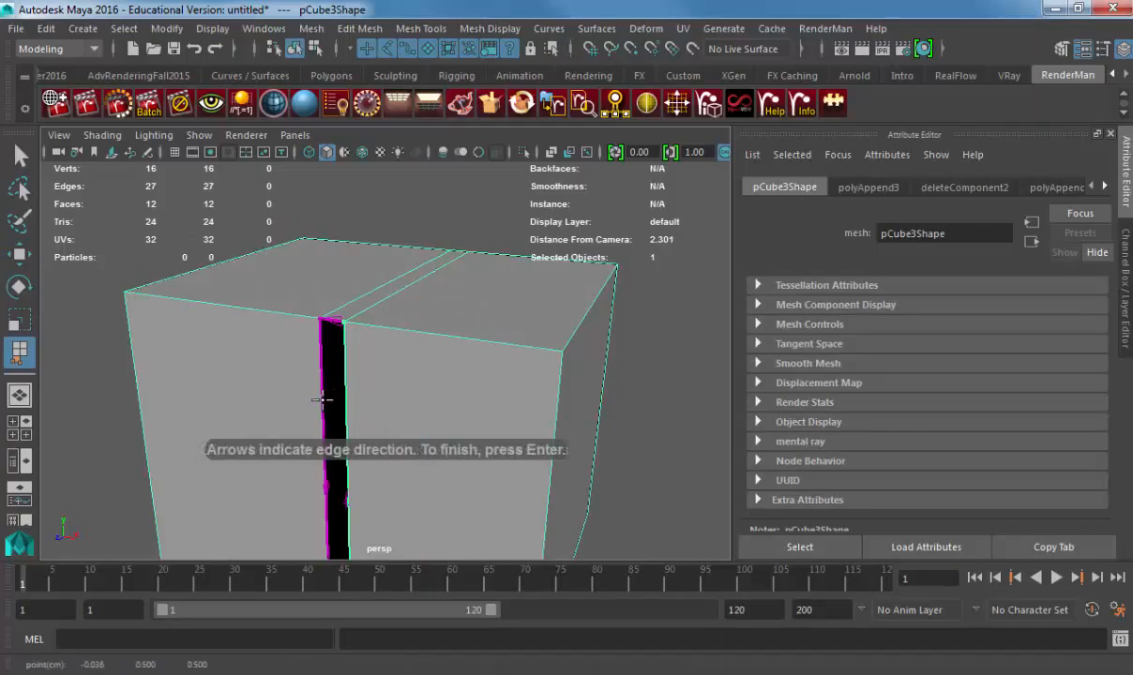
{"action": "key", "text": "Return"}
{"action": "left_click_drag", "start_coordinate": [373, 475], "coordinate": [375, 401], "text": "alt"}
{"action": "left_click", "coordinate": [373, 398]}
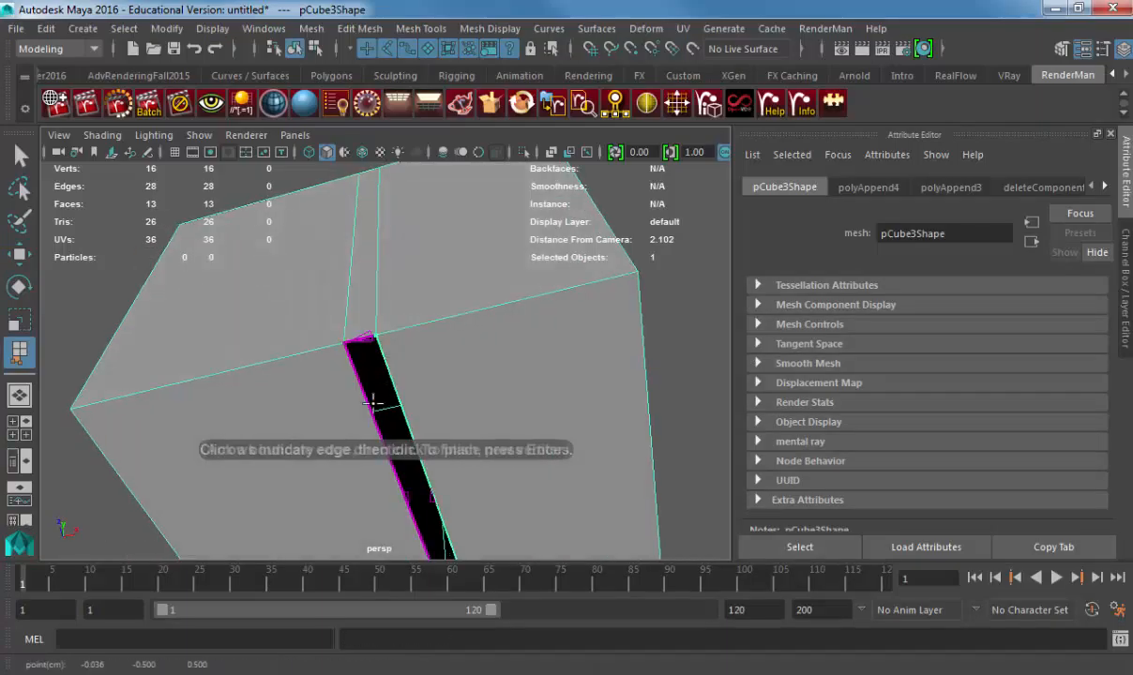
{"action": "key", "text": "Return"}
{"action": "key", "text": "w"}
- Delete the four narrow faces bridging the two halves of the cube and return to object selection
{"action": "left_click_drag", "start_coordinate": [418, 320], "coordinate": [458, 395], "text": "alt"}
{"action": "right_click_drag", "start_coordinate": [458, 394], "coordinate": [370, 385], "text": "alt"}
{"action": "left_click_drag", "start_coordinate": [370, 384], "coordinate": [377, 397], "text": "alt"}
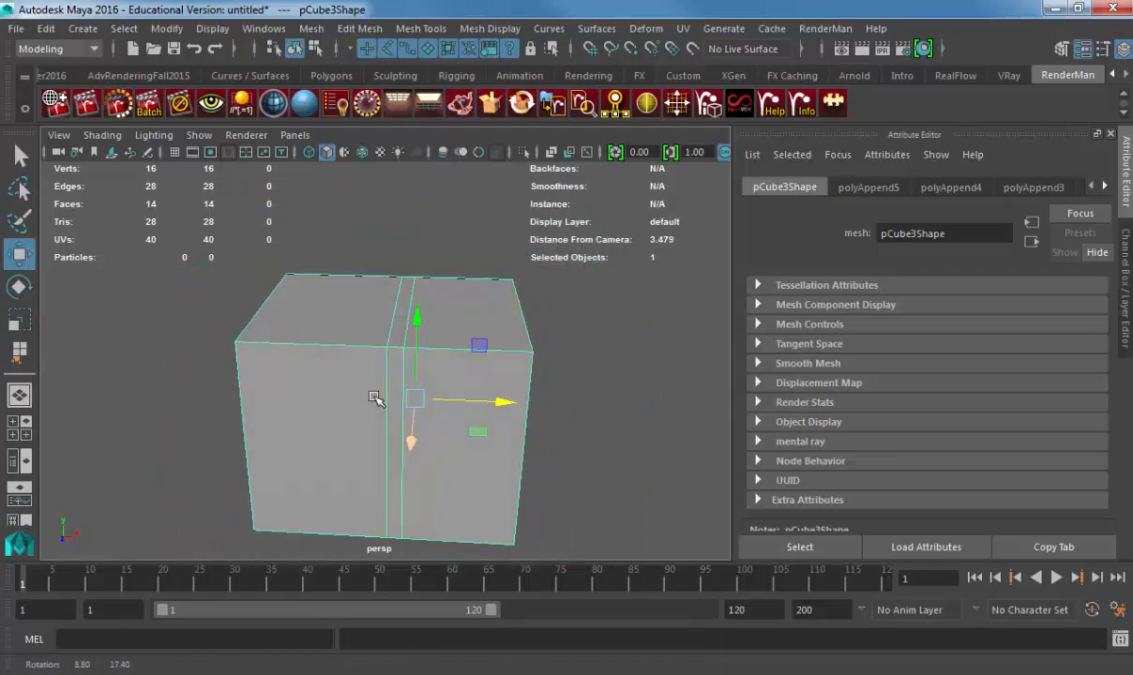
{"action": "key", "text": "3"}
{"action": "key", "text": "1"}
{"action": "right_click_drag", "start_coordinate": [383, 327], "coordinate": [396, 296]}
{"action": "left_click", "coordinate": [397, 364]}
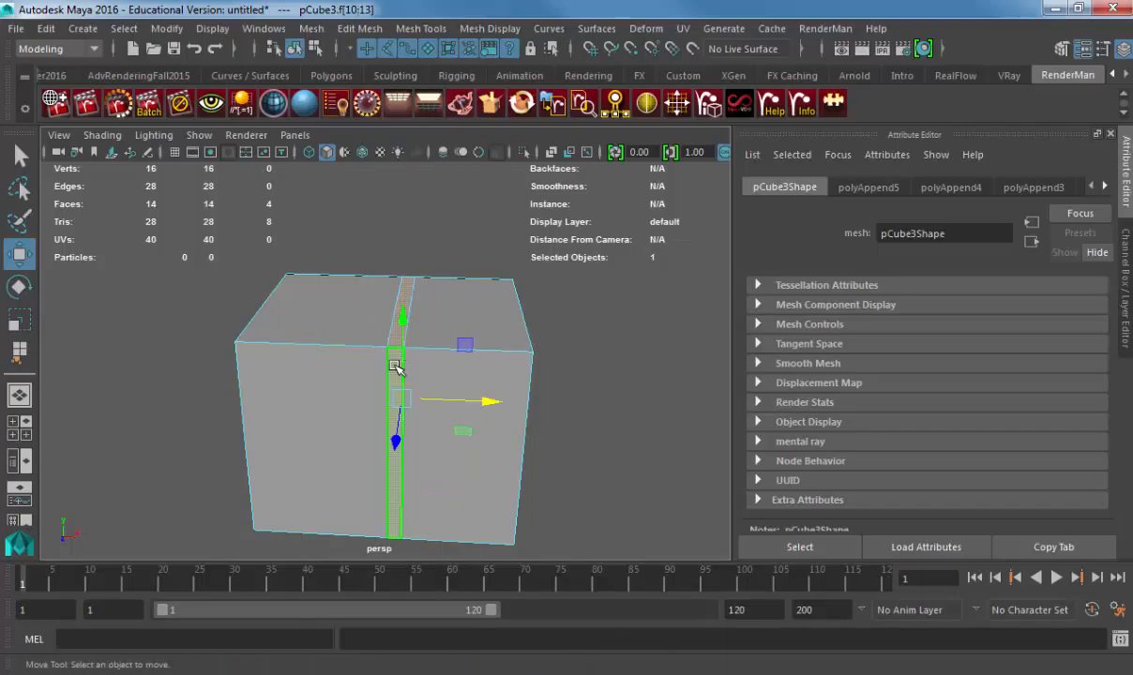
{"action": "key", "text": "Delete"}
{"action": "right_click_drag", "start_coordinate": [392, 371], "coordinate": [417, 312]}
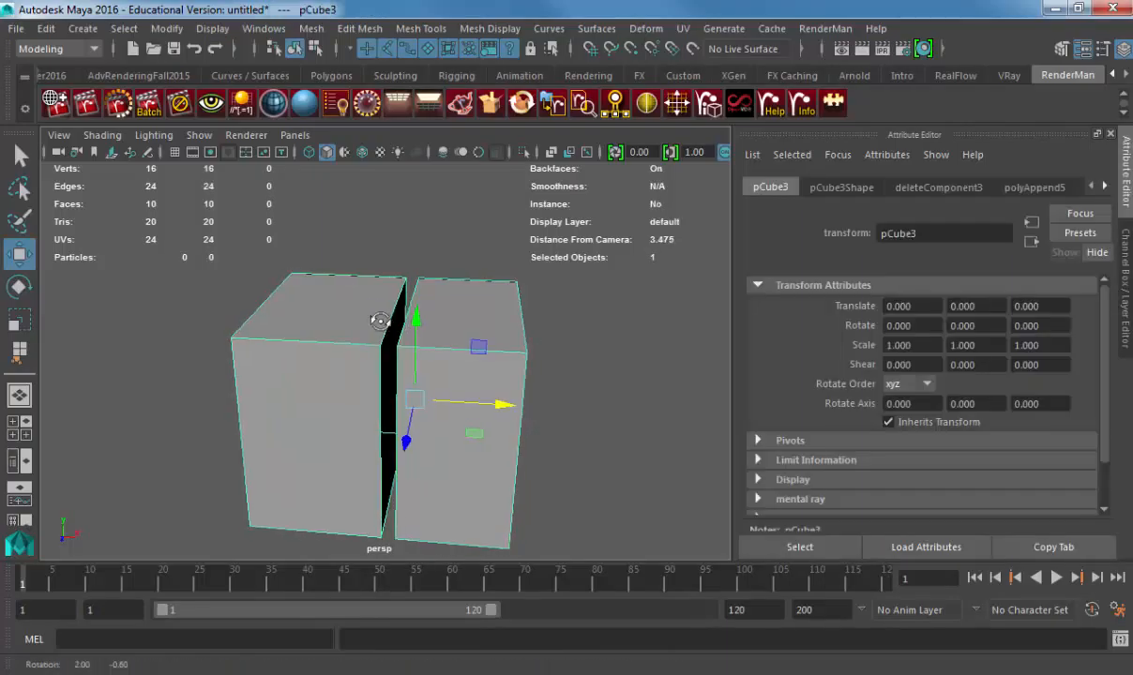
- Merge the two vertices facing each other across the gap at the far end of the cube's top
{"action": "scroll", "coordinate": [548, 323], "scroll_direction": "up", "scroll_amount": 5}
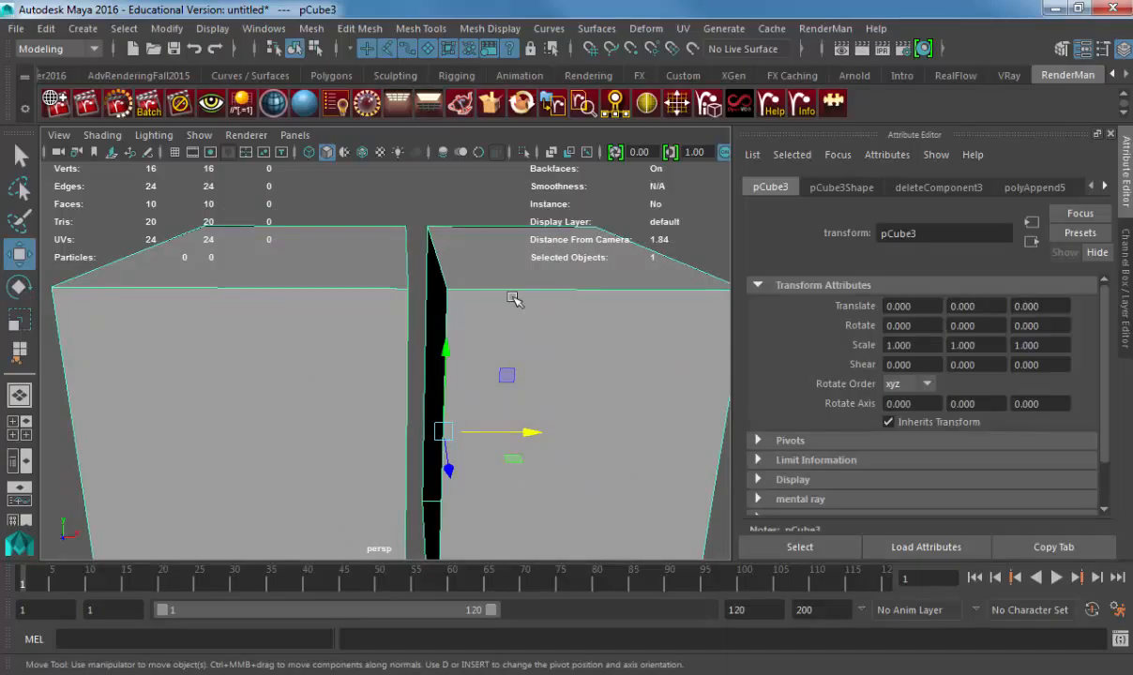
{"action": "right_click_drag", "start_coordinate": [441, 223], "coordinate": [435, 222]}
{"action": "left_click_drag", "start_coordinate": [435, 222], "coordinate": [425, 307], "text": "alt"}
{"action": "left_click_drag", "start_coordinate": [379, 275], "coordinate": [479, 204]}
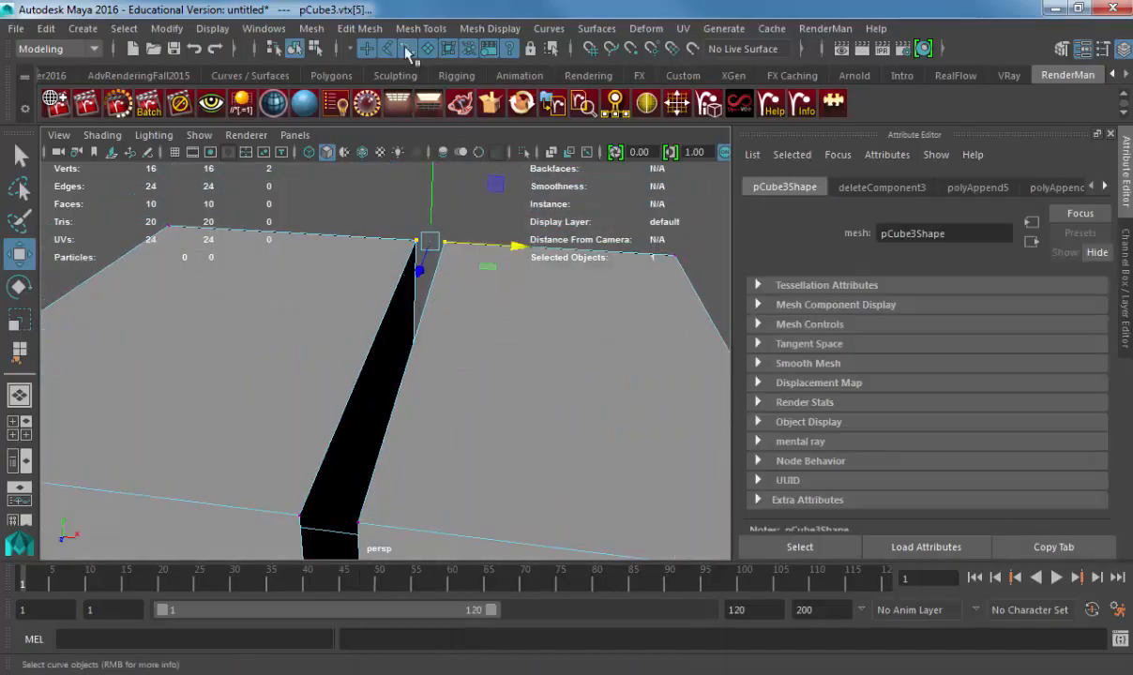
{"action": "left_click", "coordinate": [359, 28]}
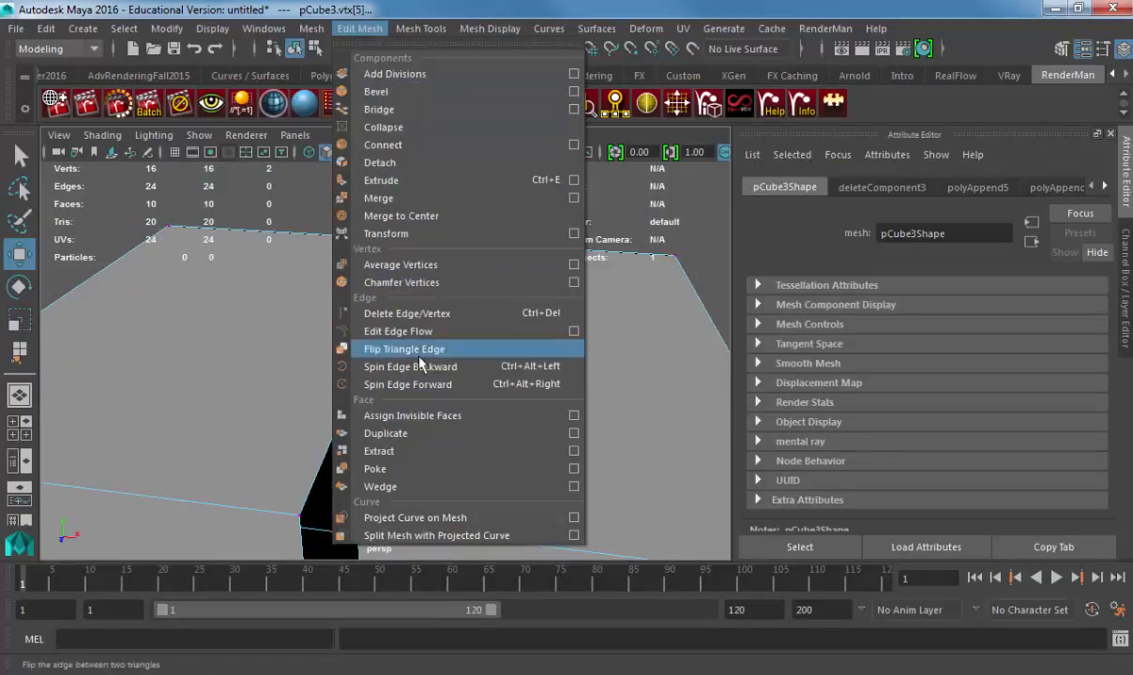
{"action": "left_click", "coordinate": [385, 203]}
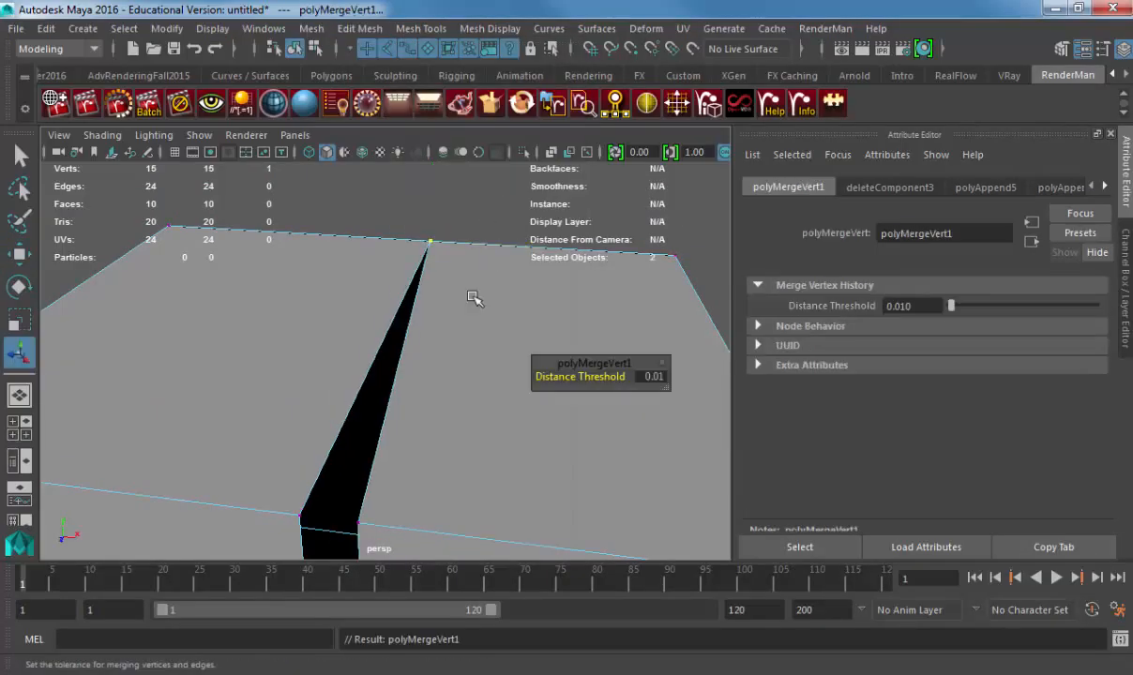
- Merge the pair of vertices at the other end of the top gap to close the upper seam
{"action": "left_click_drag", "start_coordinate": [473, 298], "coordinate": [451, 318], "text": "alt"}
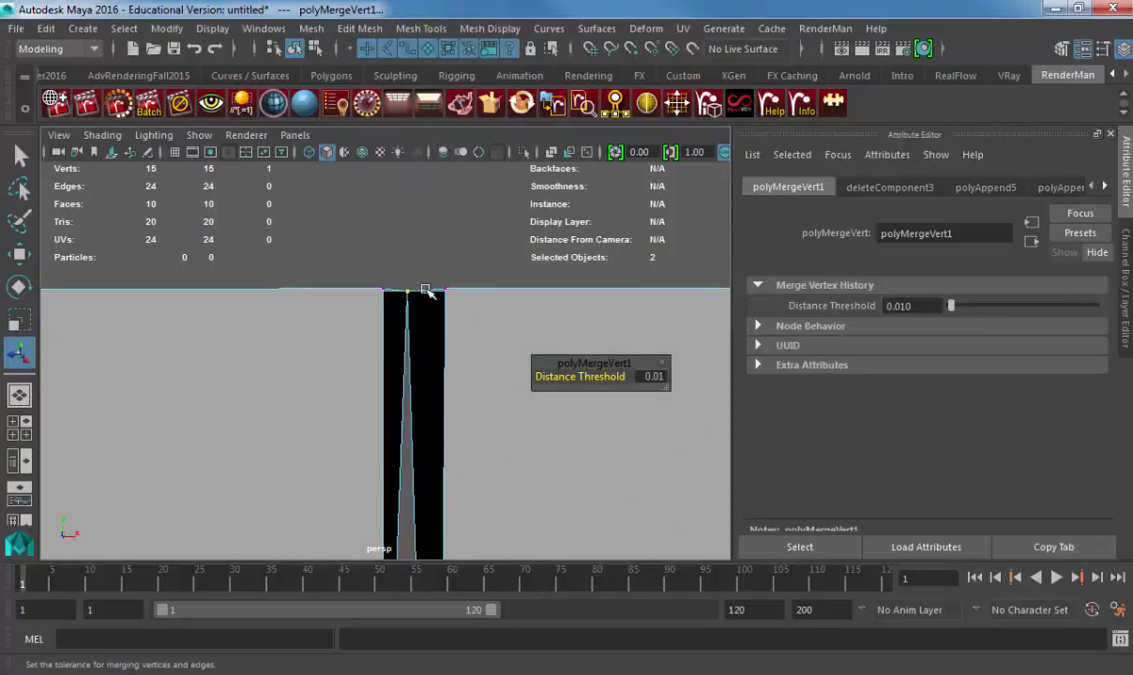
{"action": "left_click_drag", "start_coordinate": [425, 289], "coordinate": [425, 272], "text": "alt"}
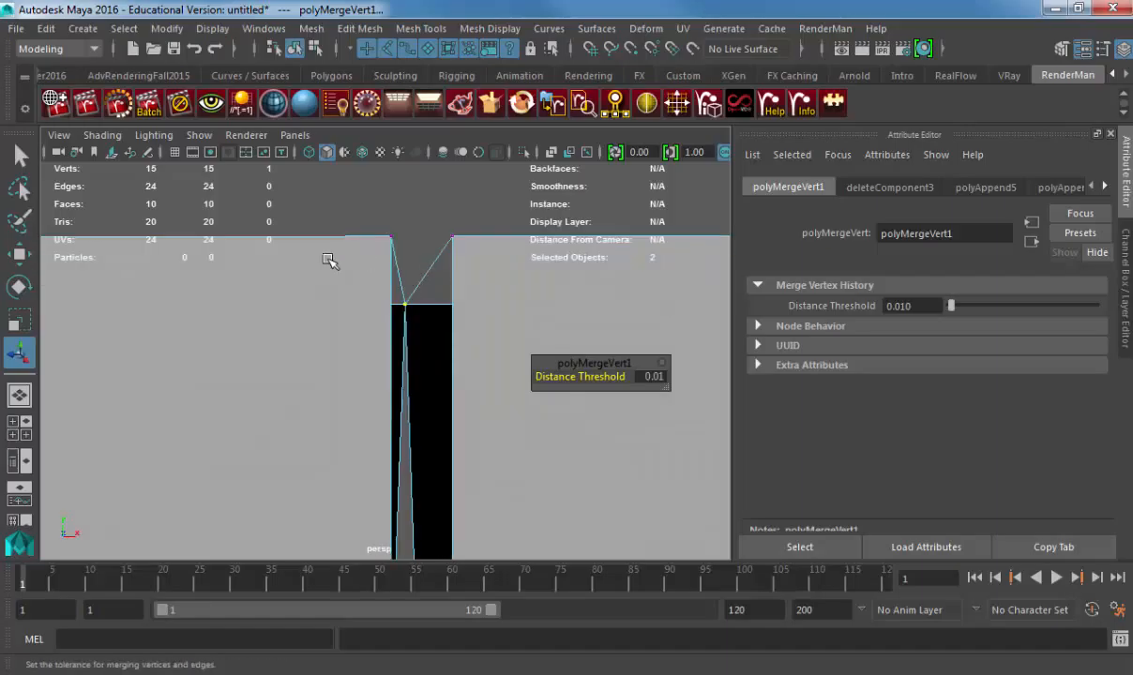
{"action": "left_click_drag", "start_coordinate": [329, 256], "coordinate": [509, 177]}
{"action": "left_click", "coordinate": [365, 29]}
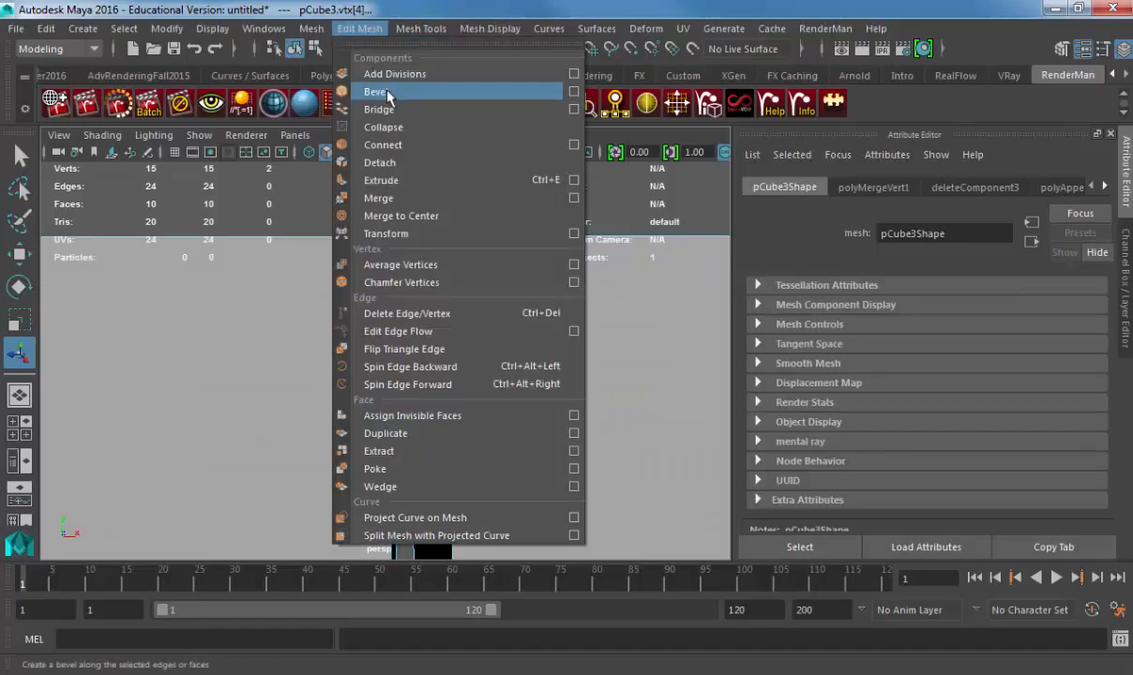
{"action": "left_click", "coordinate": [377, 197]}
{"action": "left_click_drag", "start_coordinate": [465, 308], "coordinate": [401, 292], "text": "alt"}
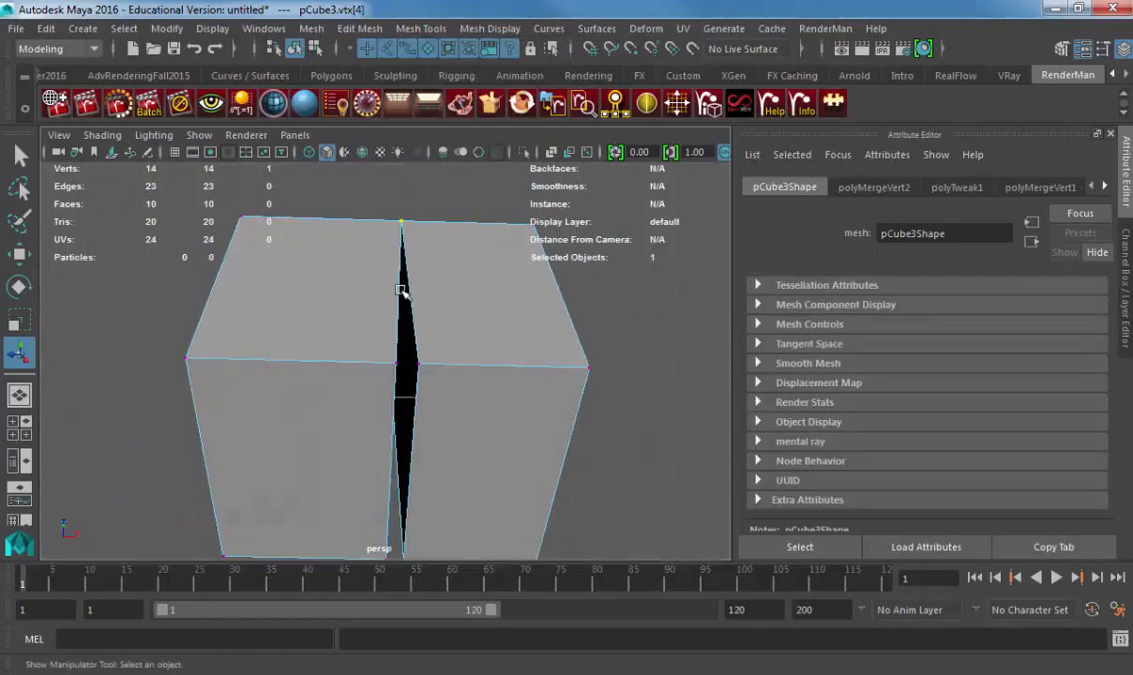
- Merge each of the two remaining vertex pairs across the gap at the bottom of the cube
{"action": "left_click_drag", "start_coordinate": [429, 353], "coordinate": [417, 303], "text": "alt"}
{"action": "key", "text": "4"}
{"action": "left_click", "coordinate": [362, 29]}
{"action": "left_click", "coordinate": [384, 195]}
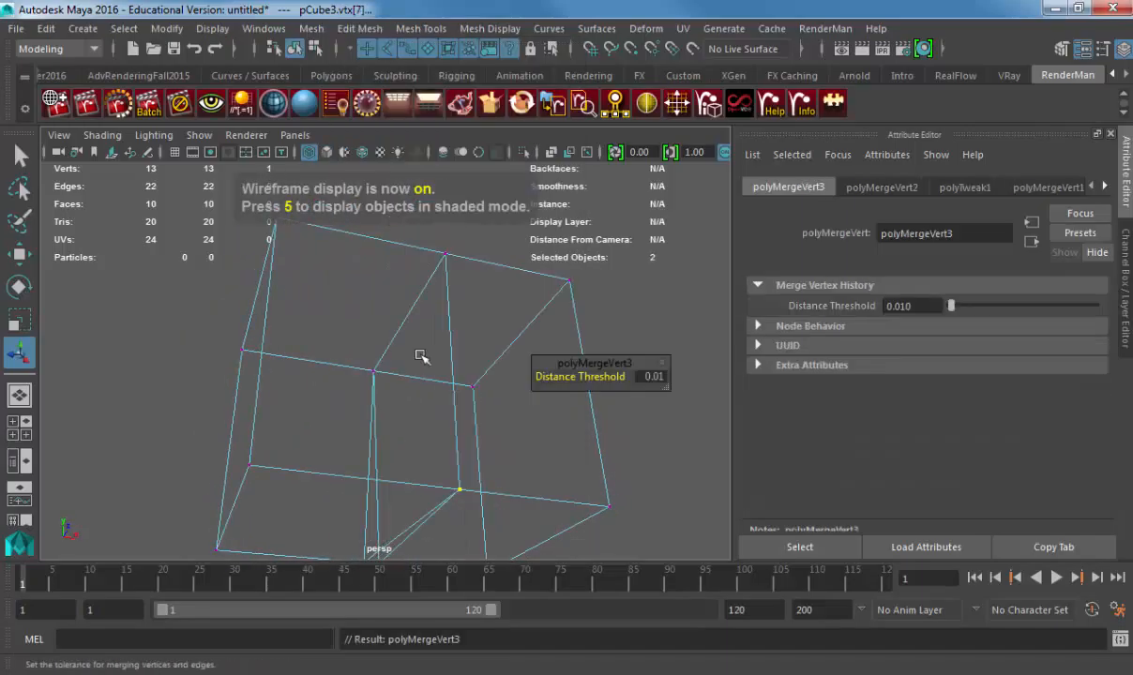
{"action": "left_click_drag", "start_coordinate": [420, 353], "coordinate": [400, 374], "text": "alt"}
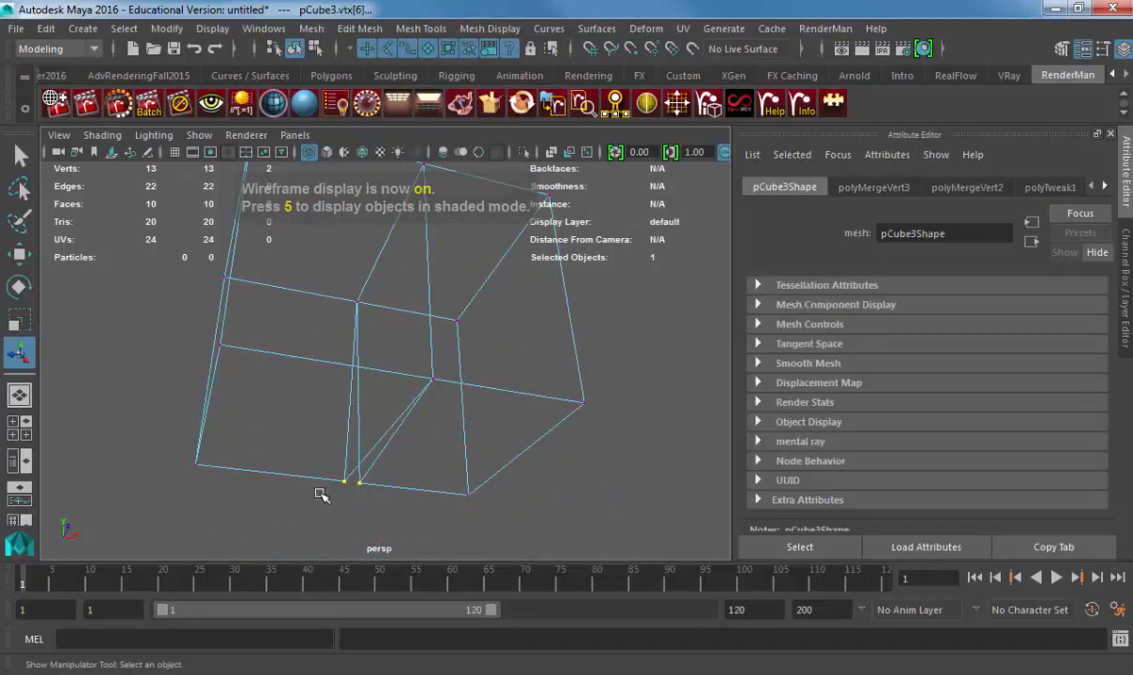
{"action": "left_click", "coordinate": [360, 28]}
{"action": "left_click", "coordinate": [405, 198]}
- Inspect the merged cube's seam in wireframe, shaded and smoothed display, and switch back to object selection
{"action": "mouse_move", "coordinate": [422, 281]}
{"action": "left_mouse_down", "text": "alt"}
{"action": "mouse_move", "coordinate": [369, 362]}
{"action": "mouse_move", "coordinate": [385, 379]}
{"action": "left_mouse_up", "text": "alt"}
{"action": "key", "text": "5"}
{"action": "key", "text": "4"}
{"action": "key", "text": "5"}
{"action": "key", "text": "3"}
{"action": "key", "text": "1"}
{"action": "key", "text": "w"}
{"action": "right_click_drag", "start_coordinate": [339, 359], "coordinate": [379, 319]}
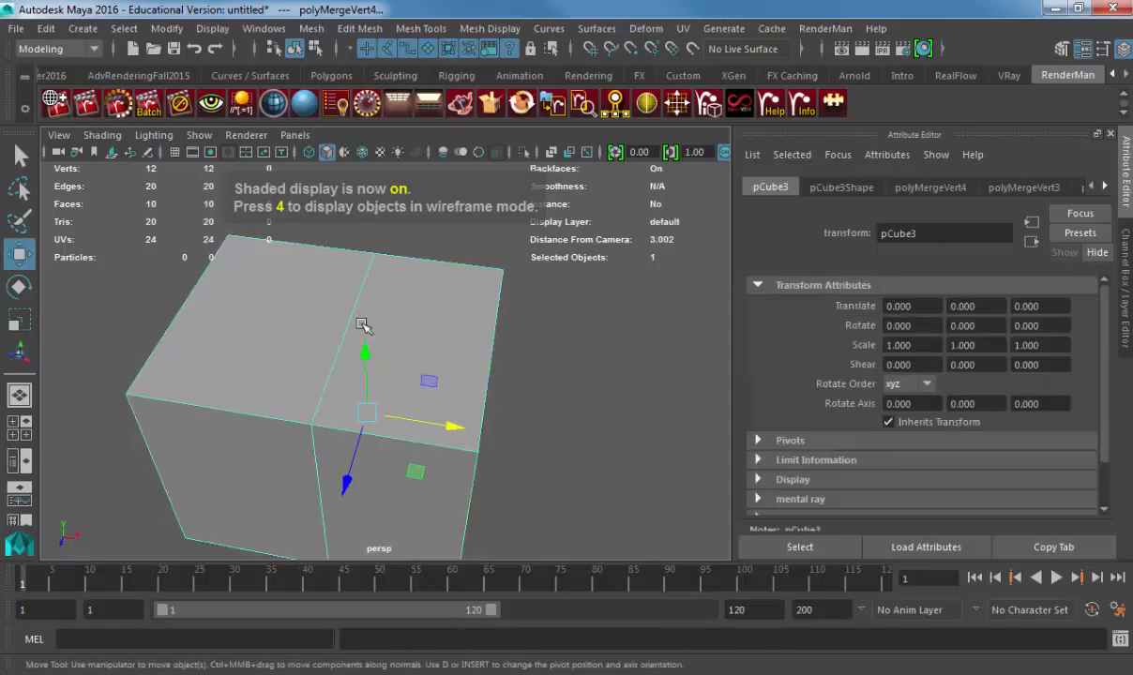
{"action": "left_click_drag", "start_coordinate": [364, 327], "coordinate": [392, 282], "text": "alt"}
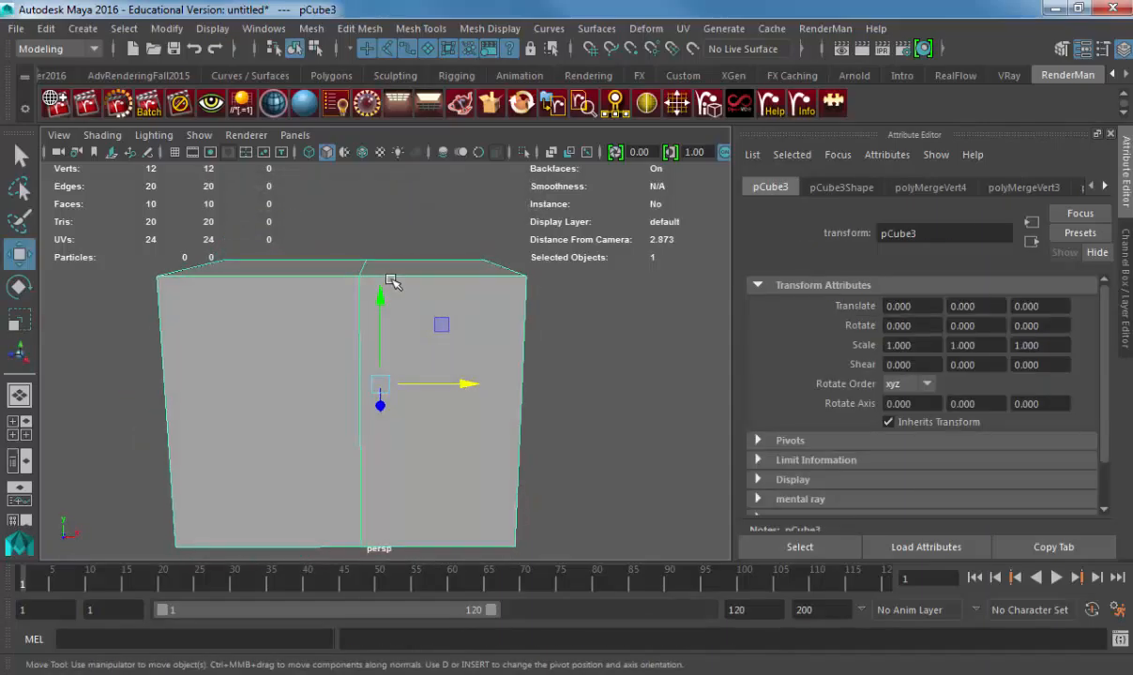
- Wedge the cube's right side face about its top edge by 90 degrees with 4 divisions
{"action": "left_click", "coordinate": [378, 29]}
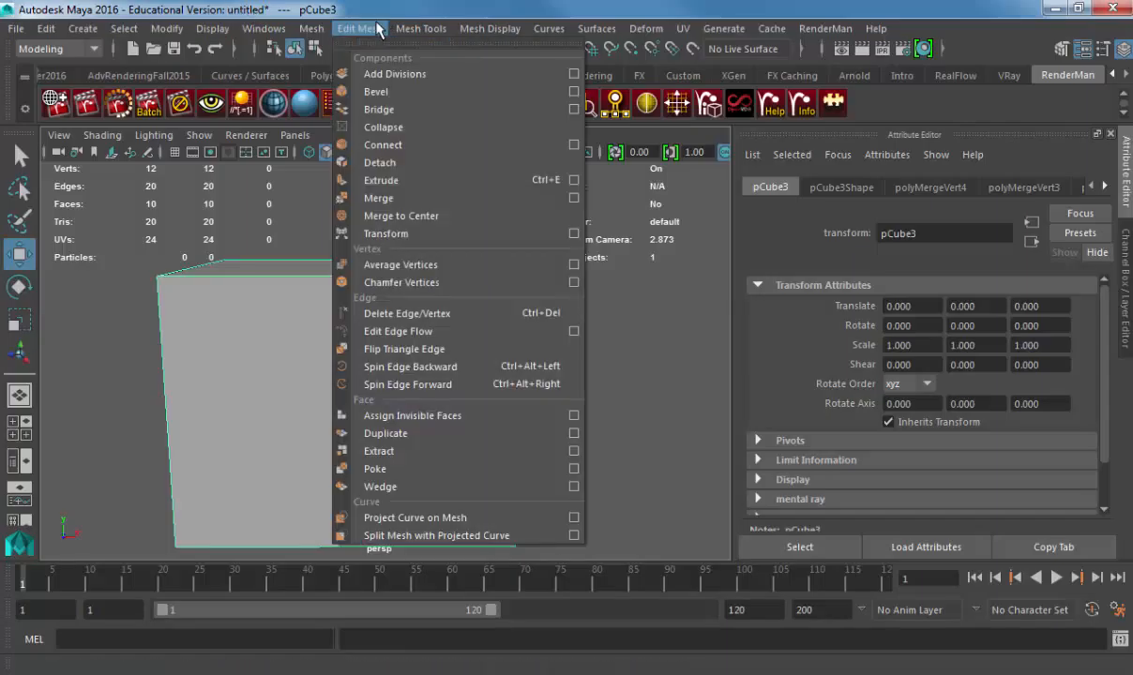
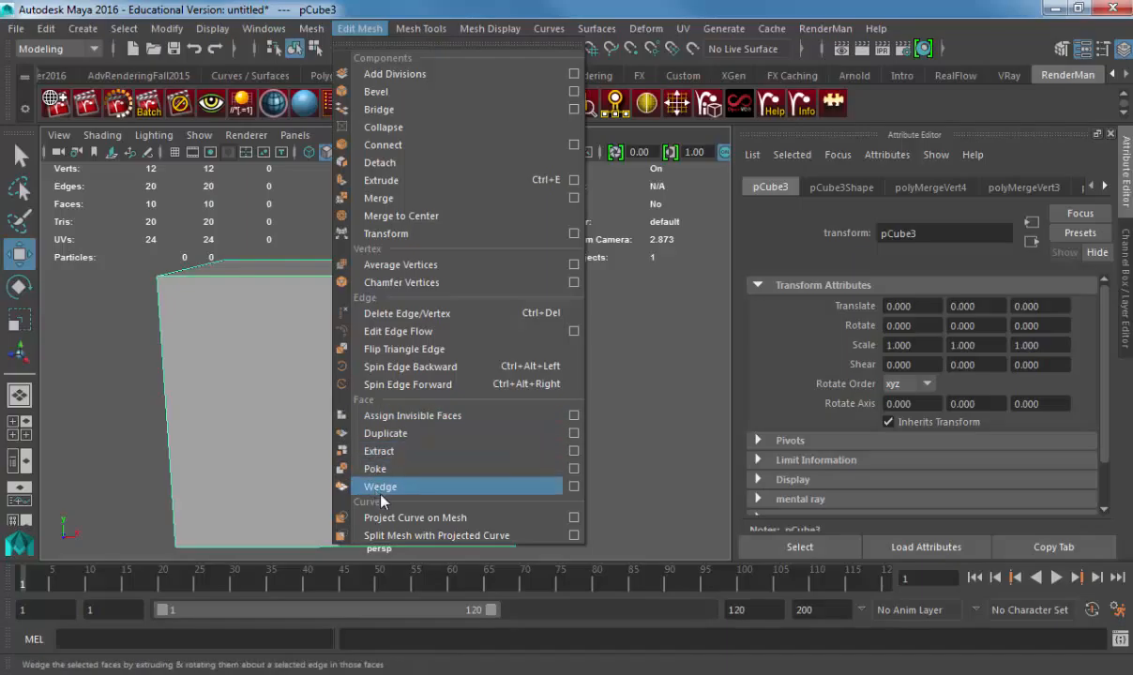
{"action": "left_click", "coordinate": [242, 384]}
{"action": "left_click_drag", "start_coordinate": [242, 385], "coordinate": [304, 384], "text": "alt"}
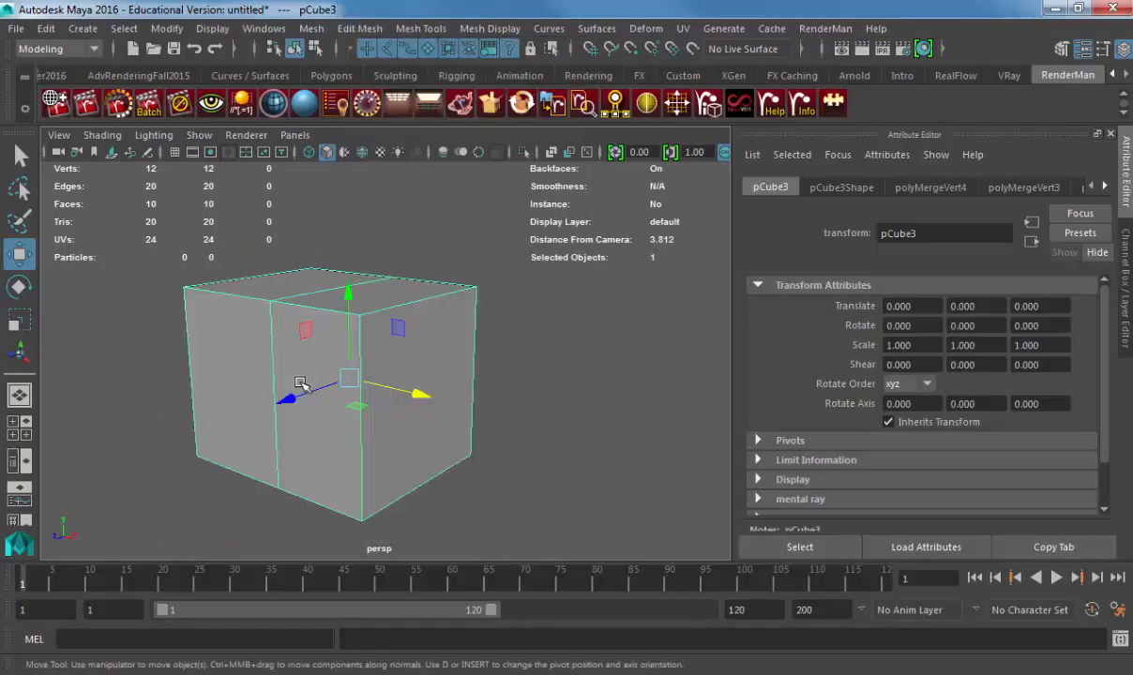
{"action": "left_click", "coordinate": [397, 343]}
{"action": "right_click_drag", "start_coordinate": [392, 355], "coordinate": [459, 201]}
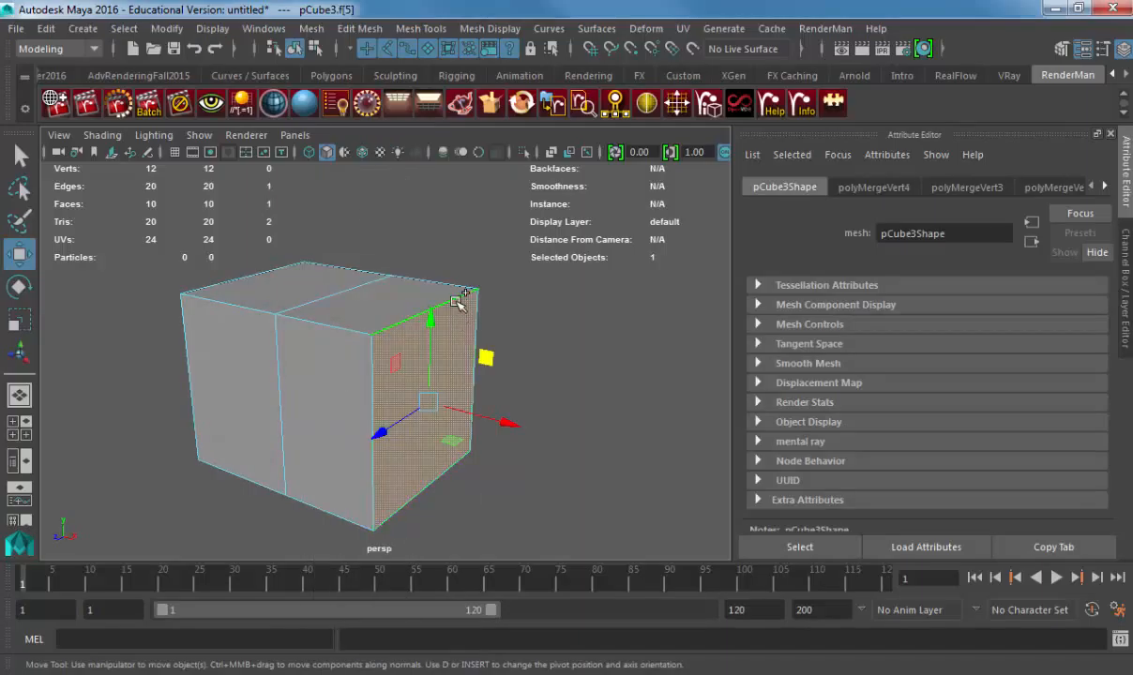
{"action": "left_click", "coordinate": [349, 28]}
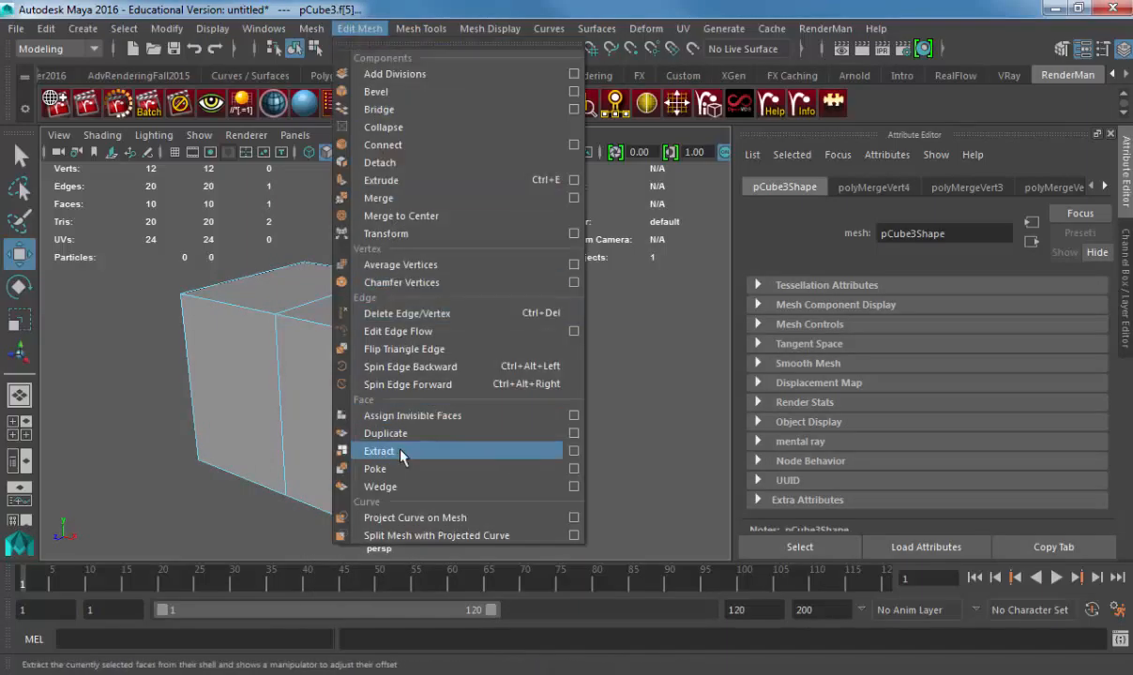
{"action": "left_click", "coordinate": [380, 486]}
{"action": "left_click_drag", "start_coordinate": [450, 385], "coordinate": [384, 418], "text": "alt"}
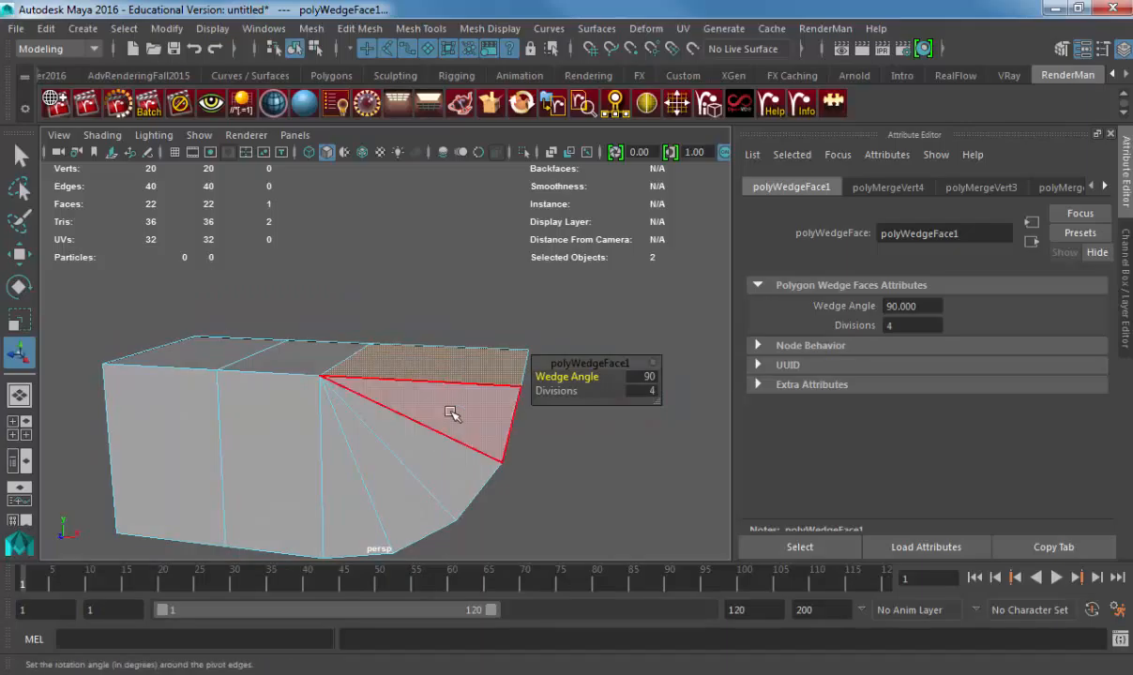
- Extrude the wedge's upward-facing end face about 1.537 units upward into a tall column
{"action": "left_click", "coordinate": [413, 349]}
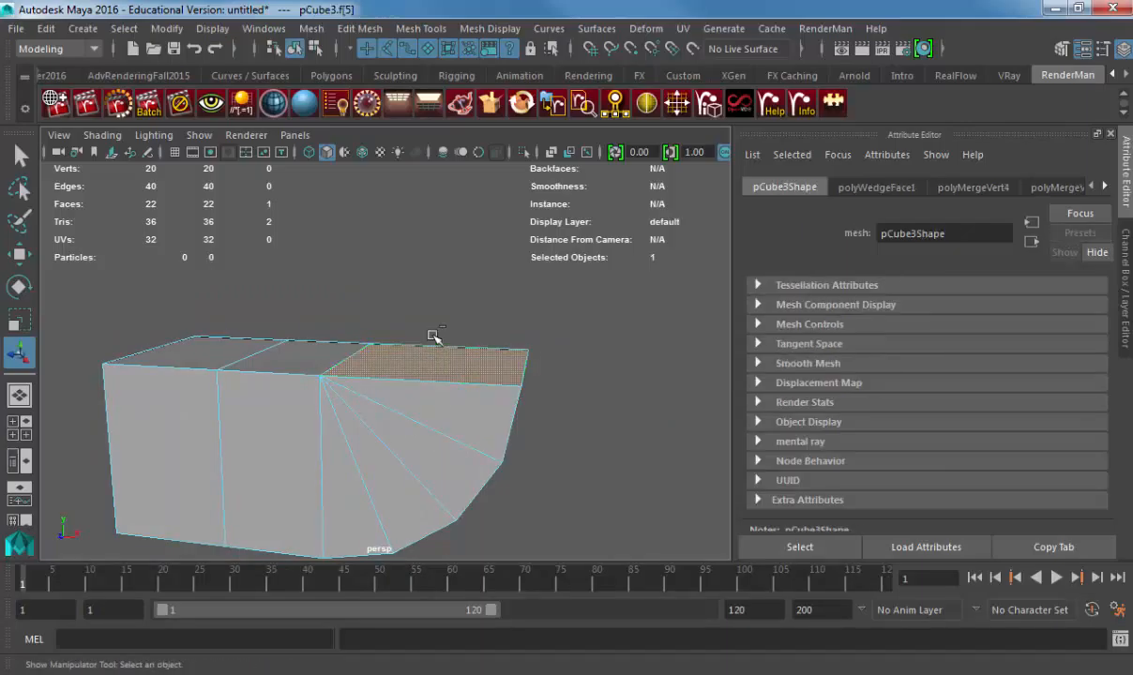
{"action": "key", "text": "ctrl+e"}
{"action": "left_click_drag", "start_coordinate": [432, 300], "coordinate": [417, 9]}
{"action": "right_click_drag", "start_coordinate": [352, 381], "coordinate": [353, 312], "text": "alt"}
{"action": "middle_click_drag", "start_coordinate": [354, 312], "coordinate": [323, 432], "text": "alt"}
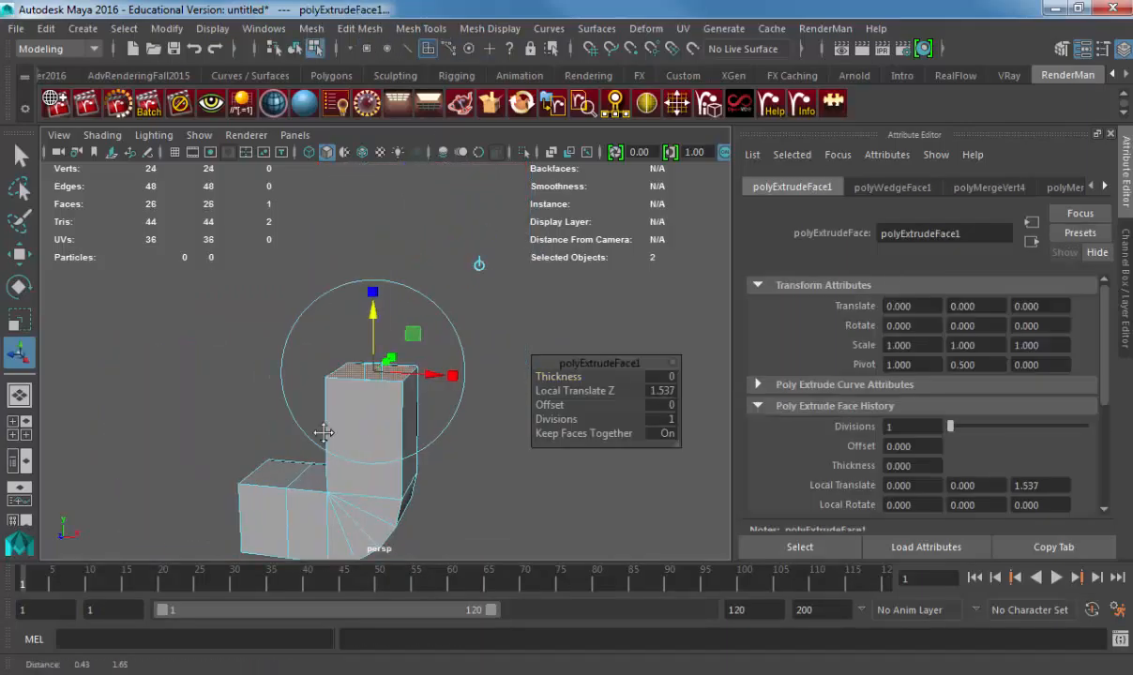
{"action": "right_click_drag", "start_coordinate": [323, 432], "coordinate": [428, 427], "text": "alt"}
{"action": "left_click_drag", "start_coordinate": [405, 405], "coordinate": [367, 407], "text": "alt"}
- Wedge the column's top face about its right edge by 90 degrees with 4 divisions
{"action": "right_click_drag", "start_coordinate": [367, 405], "coordinate": [407, 203]}
{"action": "left_click", "coordinate": [386, 393], "text": "shift"}
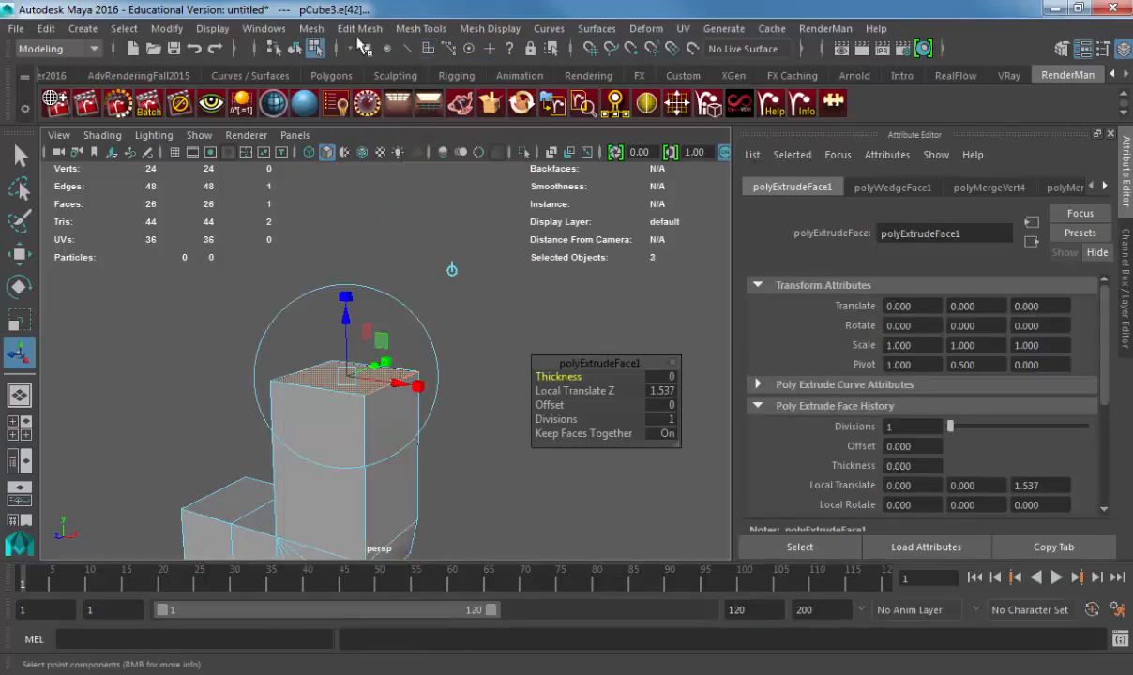
{"action": "left_click", "coordinate": [360, 28]}
{"action": "left_click", "coordinate": [380, 487]}
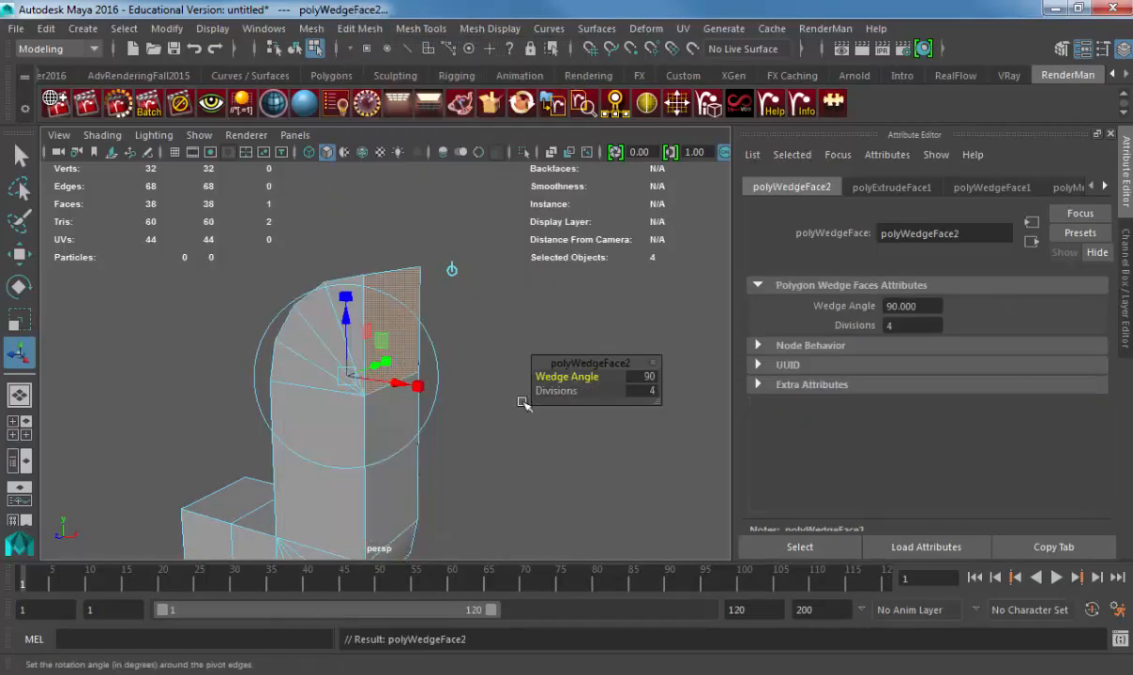
- Set the upper wedge's divisions to 3
{"action": "left_click_drag", "start_coordinate": [519, 399], "coordinate": [412, 356], "text": "alt"}
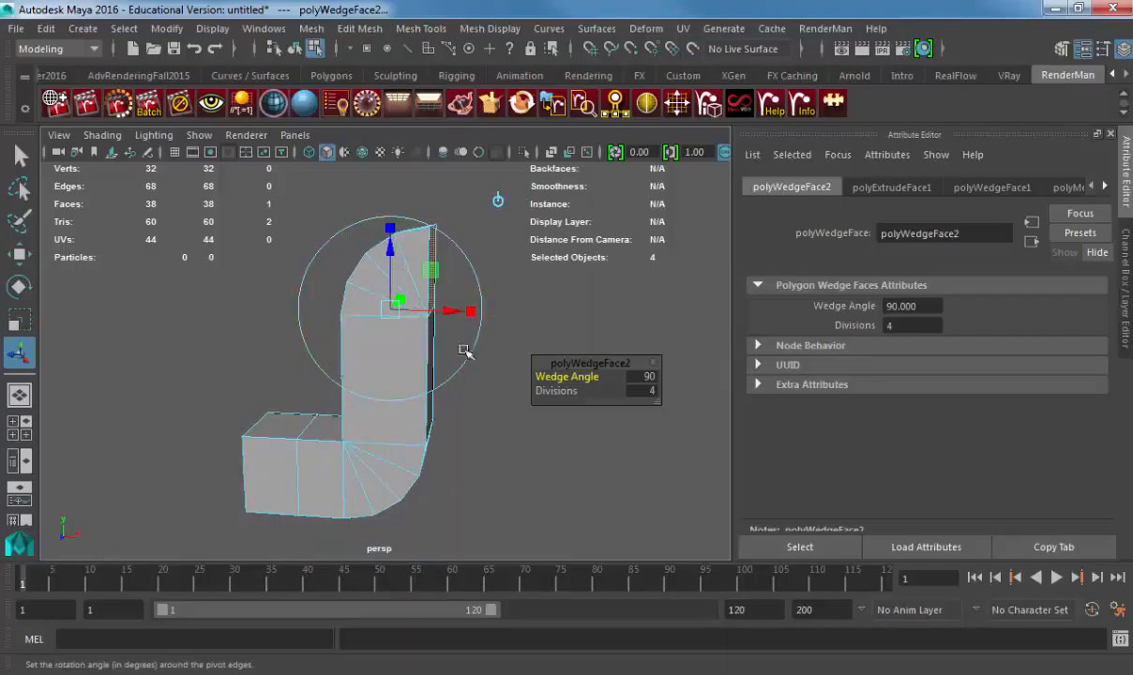
{"action": "left_click_drag", "start_coordinate": [466, 352], "coordinate": [424, 370], "text": "alt"}
{"action": "mouse_move", "coordinate": [564, 391]}
{"action": "left_mouse_down"}
{"action": "mouse_move", "coordinate": [627, 390]}
{"action": "mouse_move", "coordinate": [555, 390]}
{"action": "left_mouse_up"}
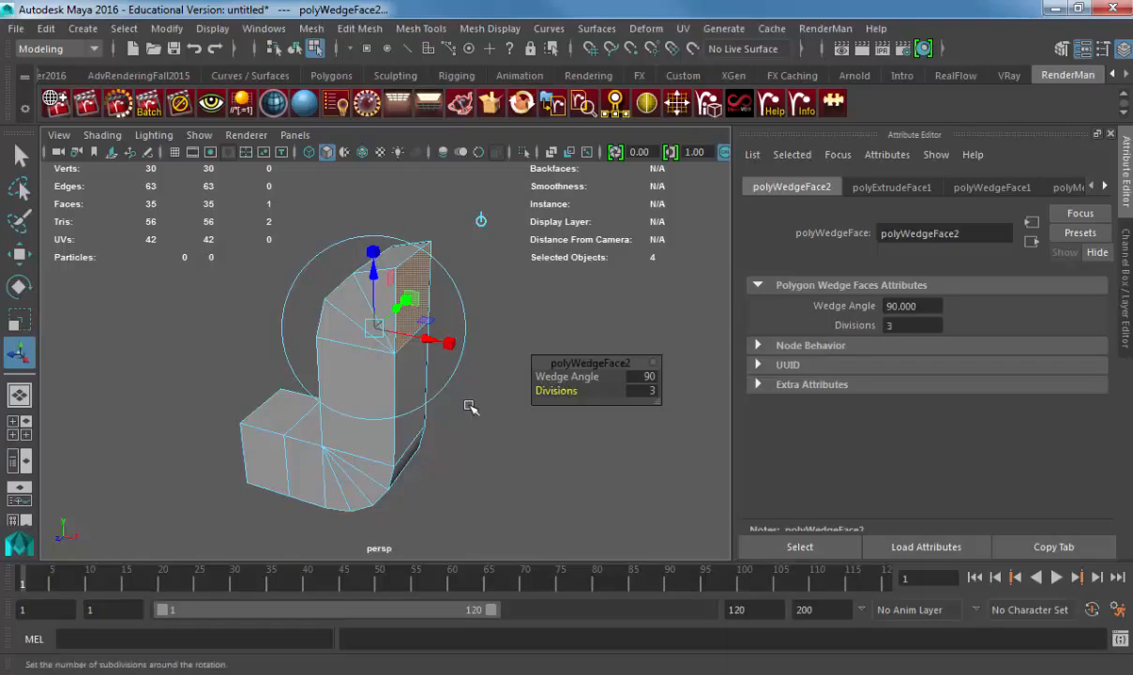
{"action": "left_click_drag", "start_coordinate": [470, 406], "coordinate": [475, 454], "text": "alt"}
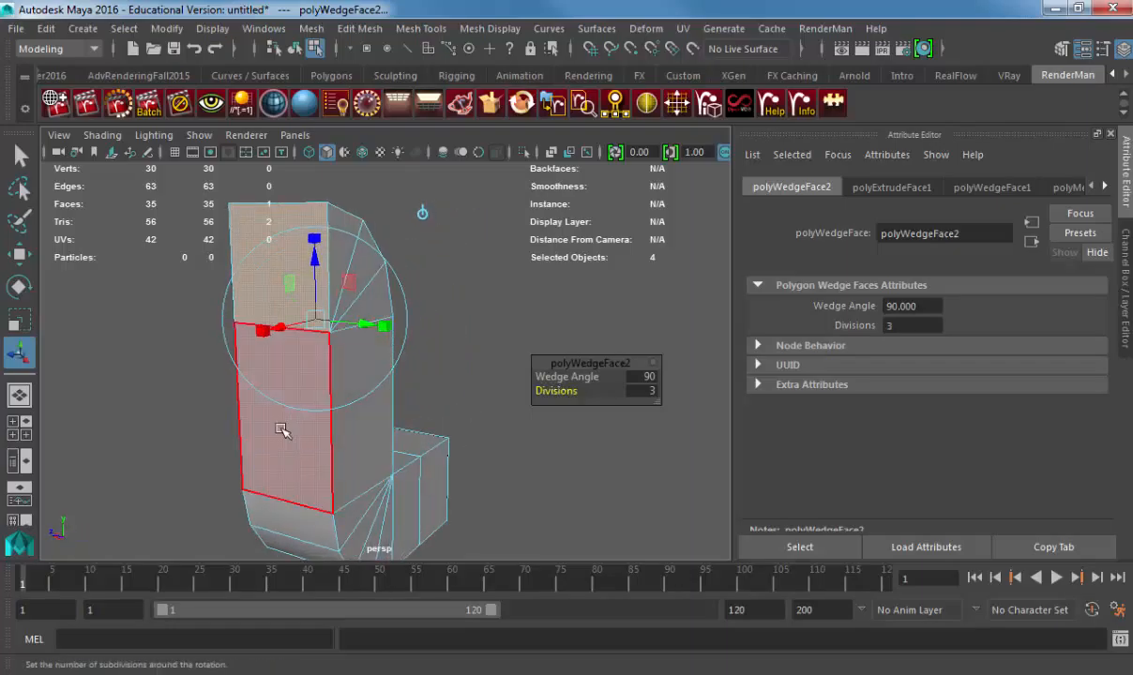
- Wedge the column's outer side face about its vertical edge by 90 degrees with 4 divisions, and reselect the whole object
{"action": "left_click", "coordinate": [305, 429]}
{"action": "right_click_drag", "start_coordinate": [292, 355], "coordinate": [336, 193]}
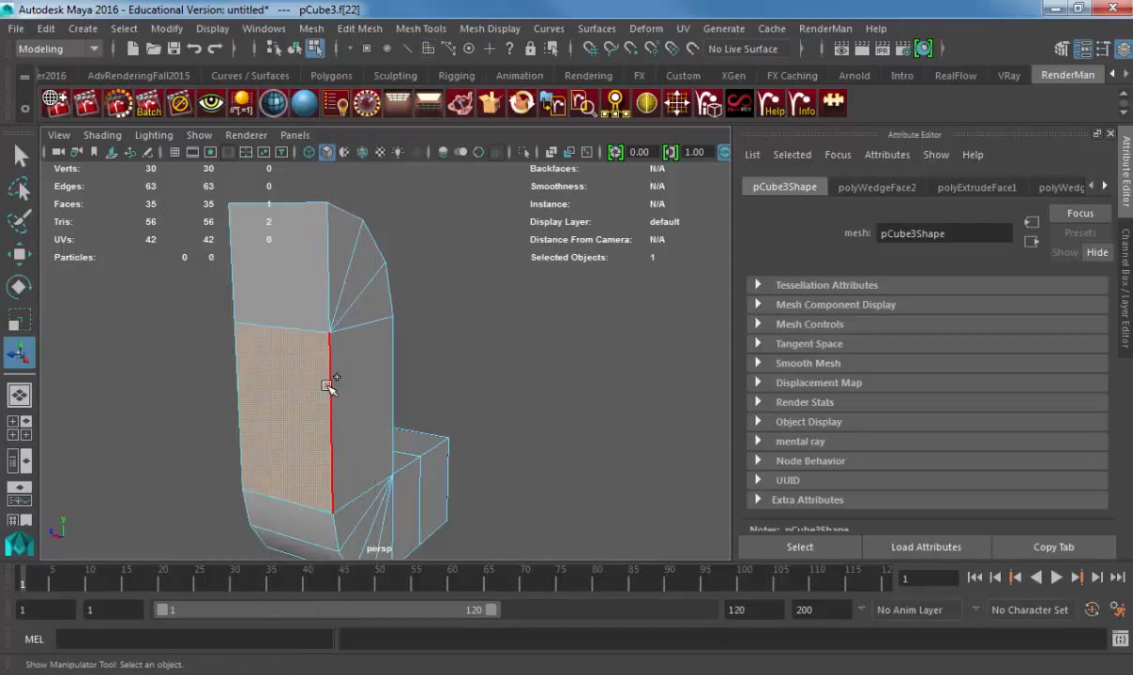
{"action": "left_click", "coordinate": [396, 35]}
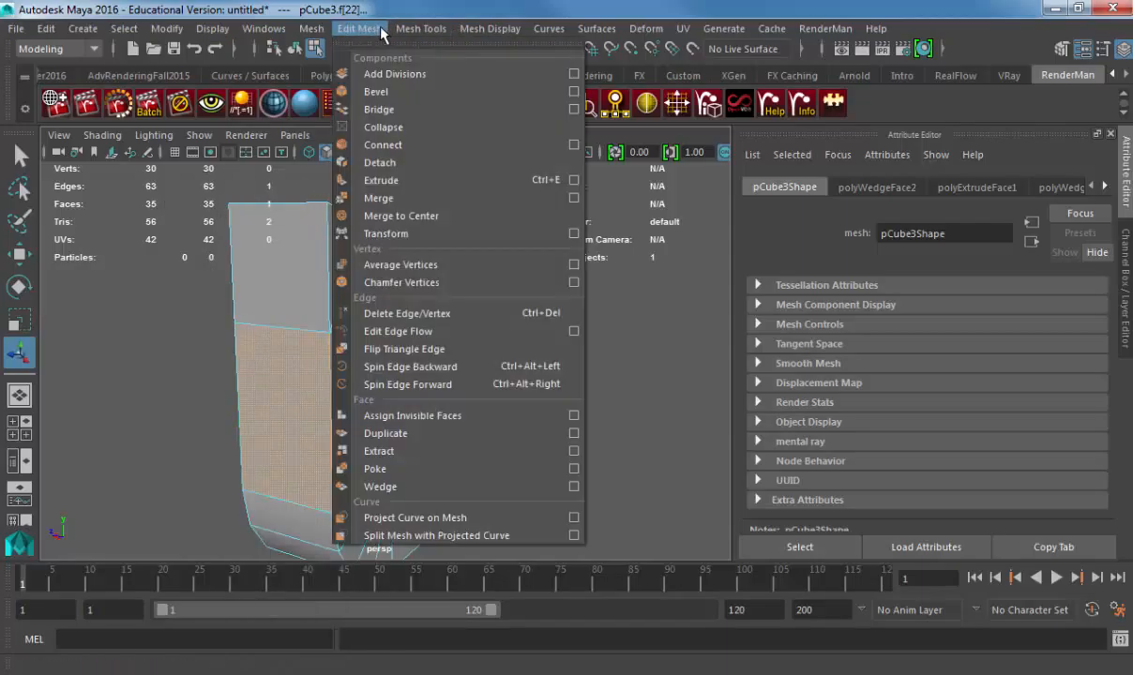
{"action": "left_click", "coordinate": [386, 476]}
{"action": "left_click_drag", "start_coordinate": [398, 406], "coordinate": [438, 338], "text": "alt"}
{"action": "right_click_drag", "start_coordinate": [373, 335], "coordinate": [394, 311]}
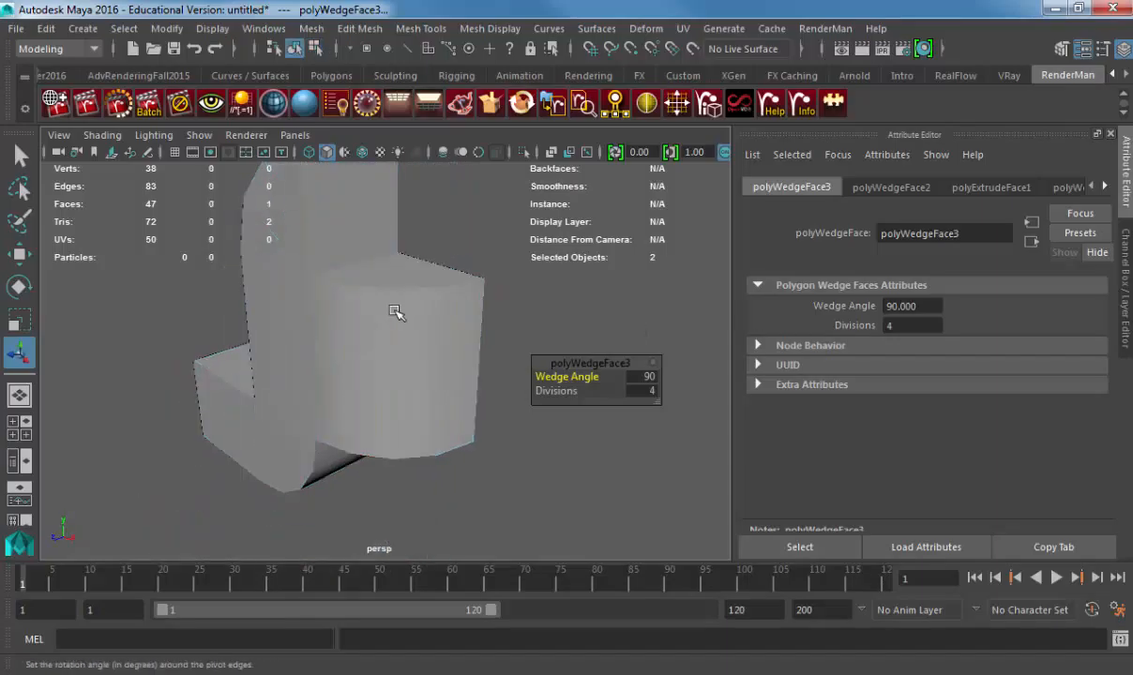
{"action": "left_click", "coordinate": [395, 310]}
{"action": "left_click", "coordinate": [311, 29]}
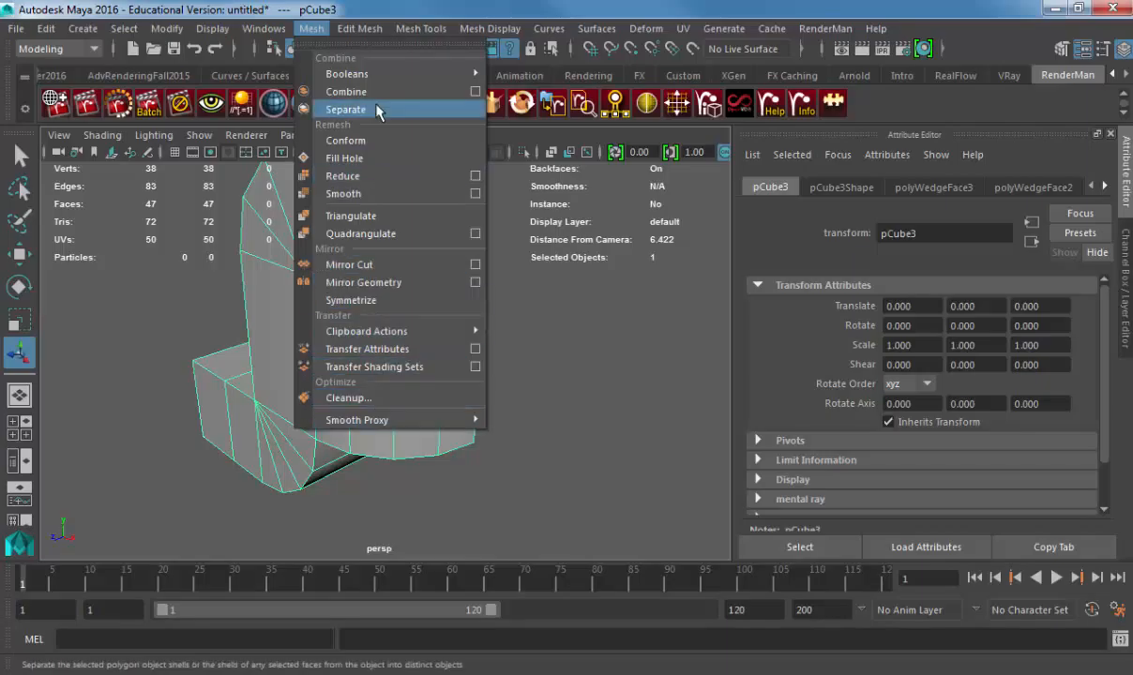
{"action": "mouse_move", "coordinate": [421, 28]}
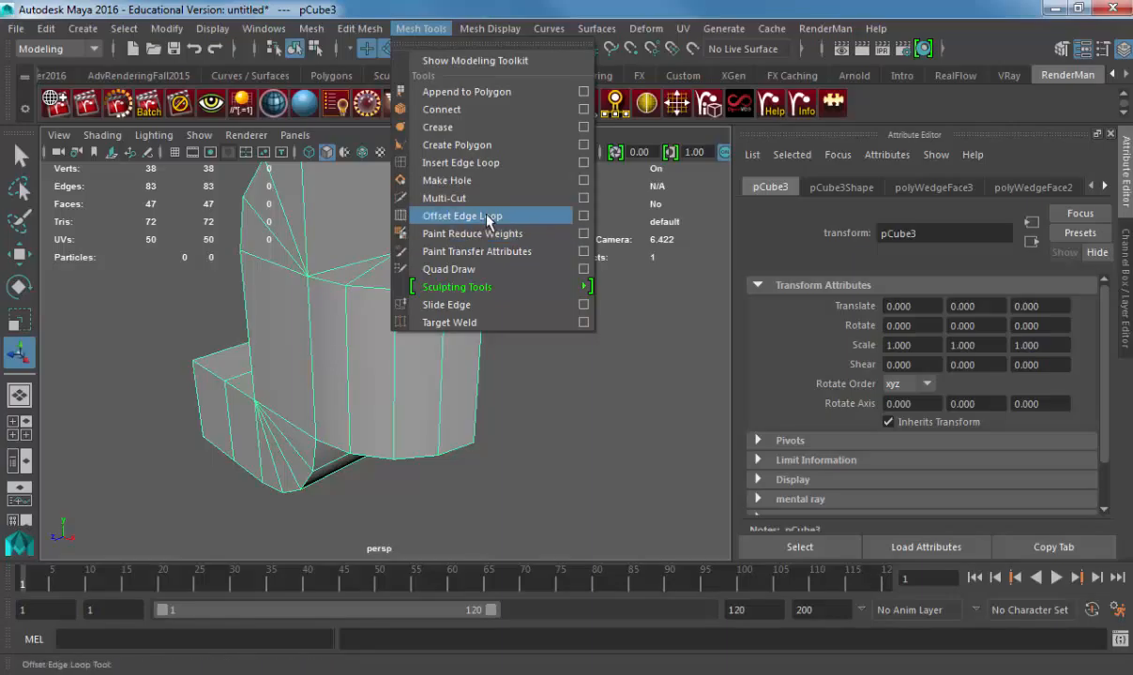
- Delete the wedged object and create a new polygon cube, framed in the perspective view
{"action": "left_click", "coordinate": [455, 387]}
{"action": "key", "text": "Delete"}
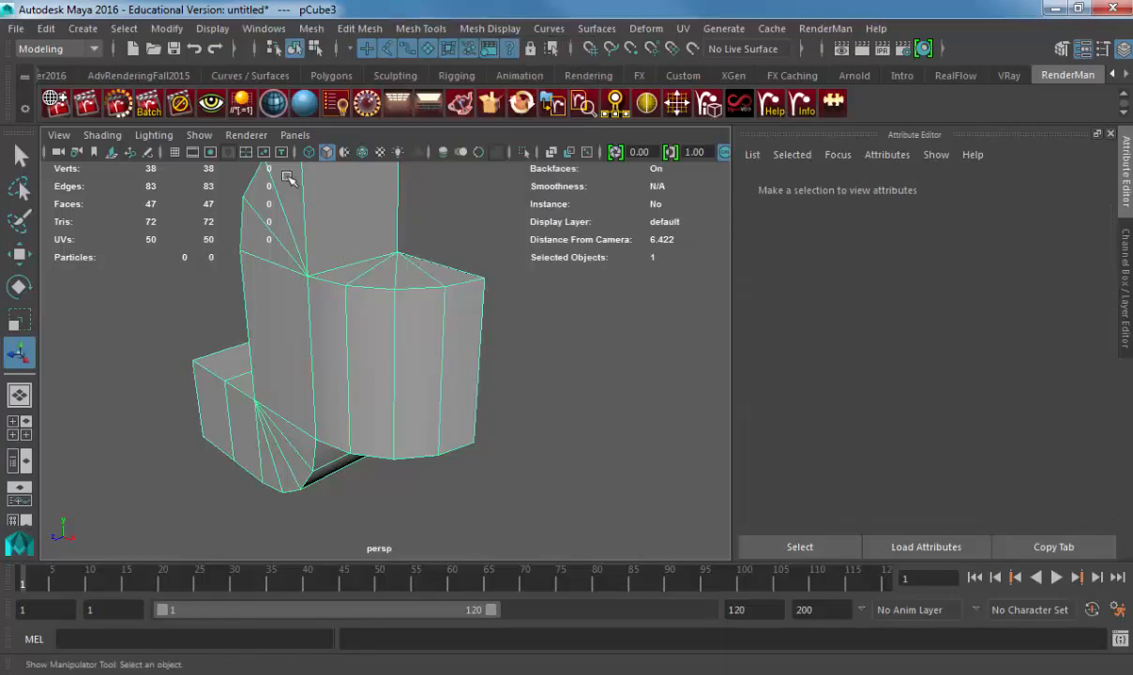
{"action": "left_click", "coordinate": [85, 28]}
{"action": "mouse_move", "coordinate": [124, 86]}
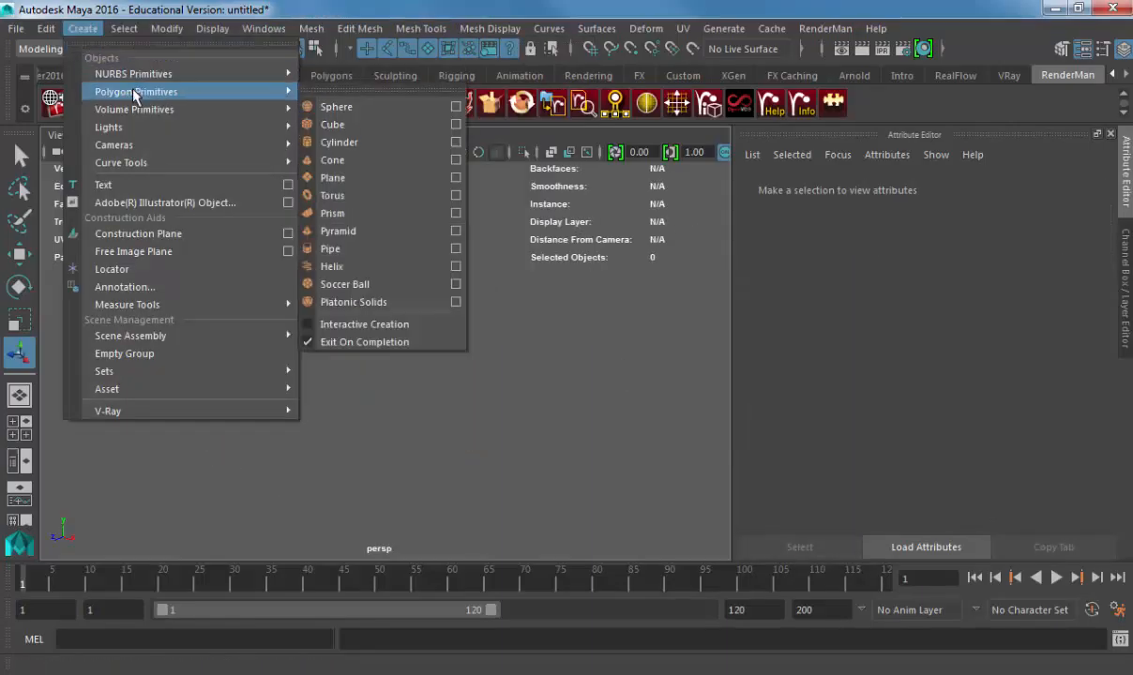
{"action": "left_click", "coordinate": [318, 118]}
{"action": "key", "text": "f"}
{"action": "left_click_drag", "start_coordinate": [351, 363], "coordinate": [371, 303], "text": "alt"}
- Delete the cube's top face to leave an open box, and return to object selection
{"action": "key", "text": "F11"}
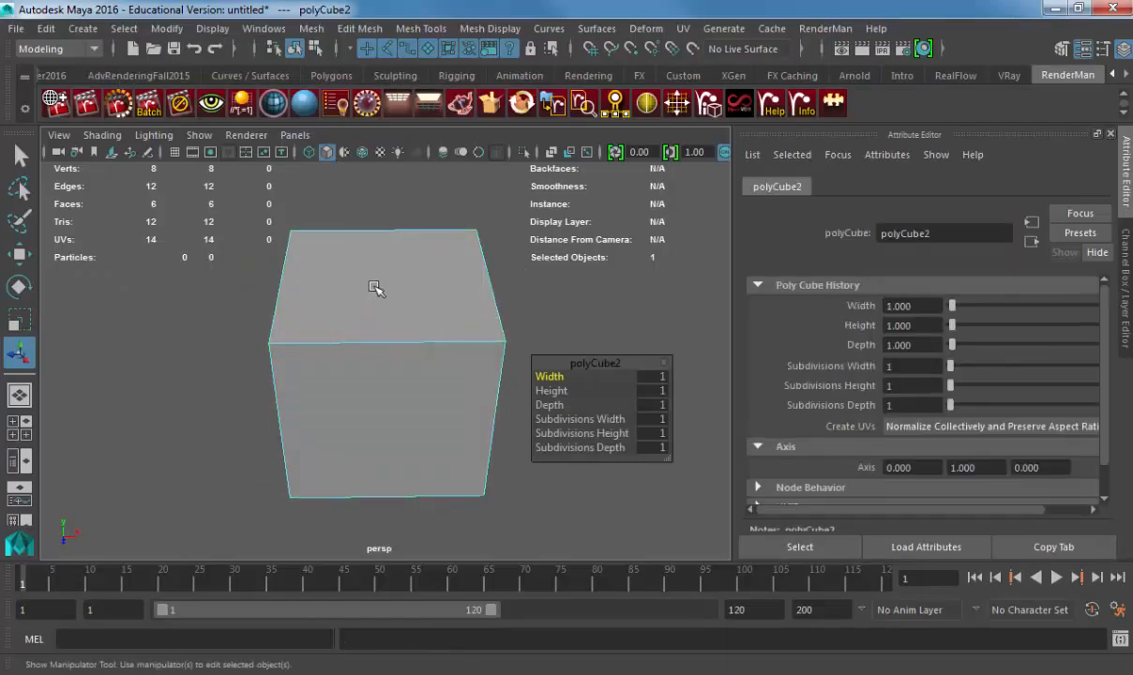
{"action": "left_click", "coordinate": [379, 285]}
{"action": "key", "text": "Delete"}
{"action": "key", "text": "F8"}
{"action": "left_click_drag", "start_coordinate": [359, 337], "coordinate": [346, 367], "text": "alt"}
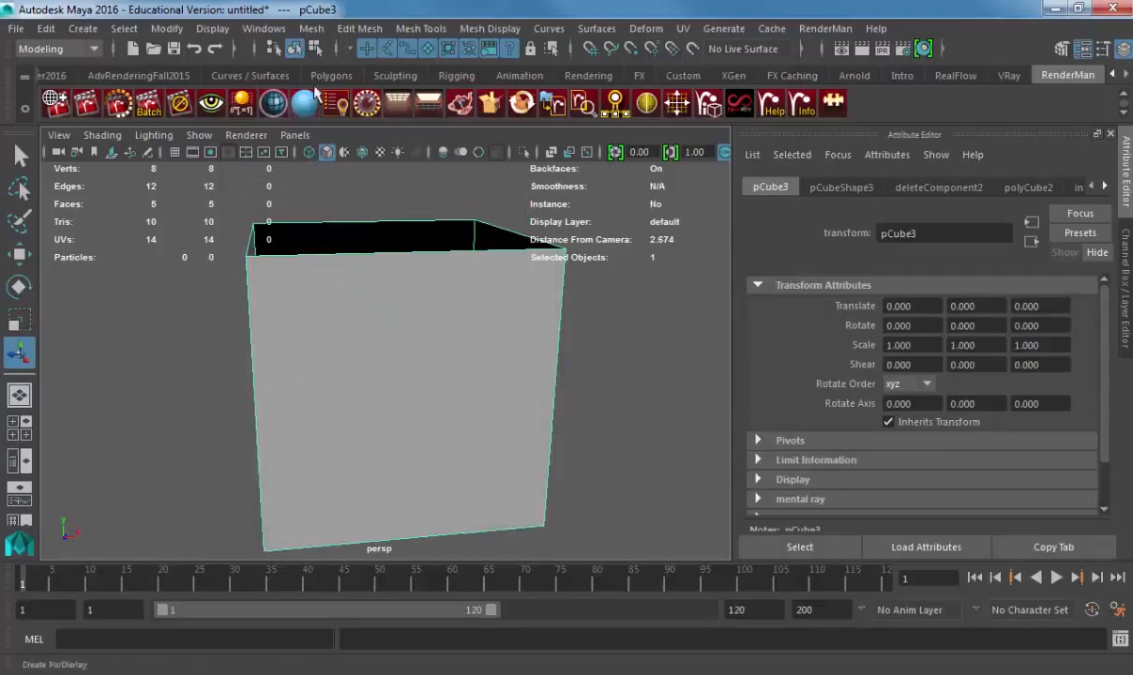
- Insert a horizontal edge loop around the box's side walls near mid-height, and return to object selection
{"action": "left_click", "coordinate": [420, 28]}
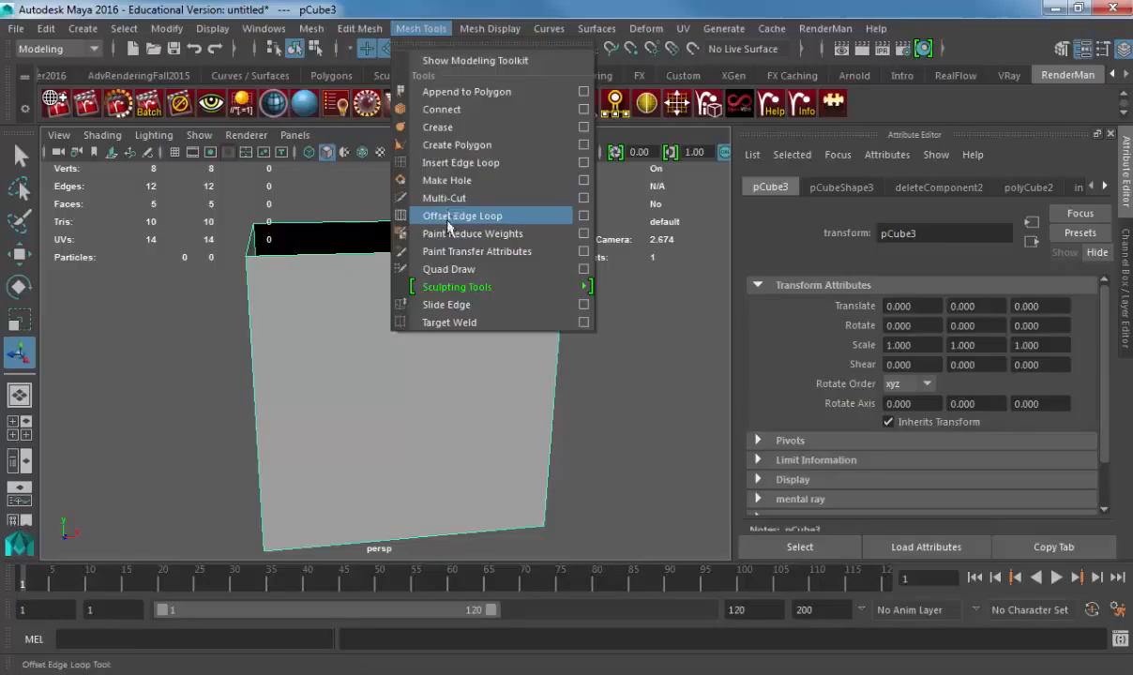
{"action": "left_click", "coordinate": [455, 162]}
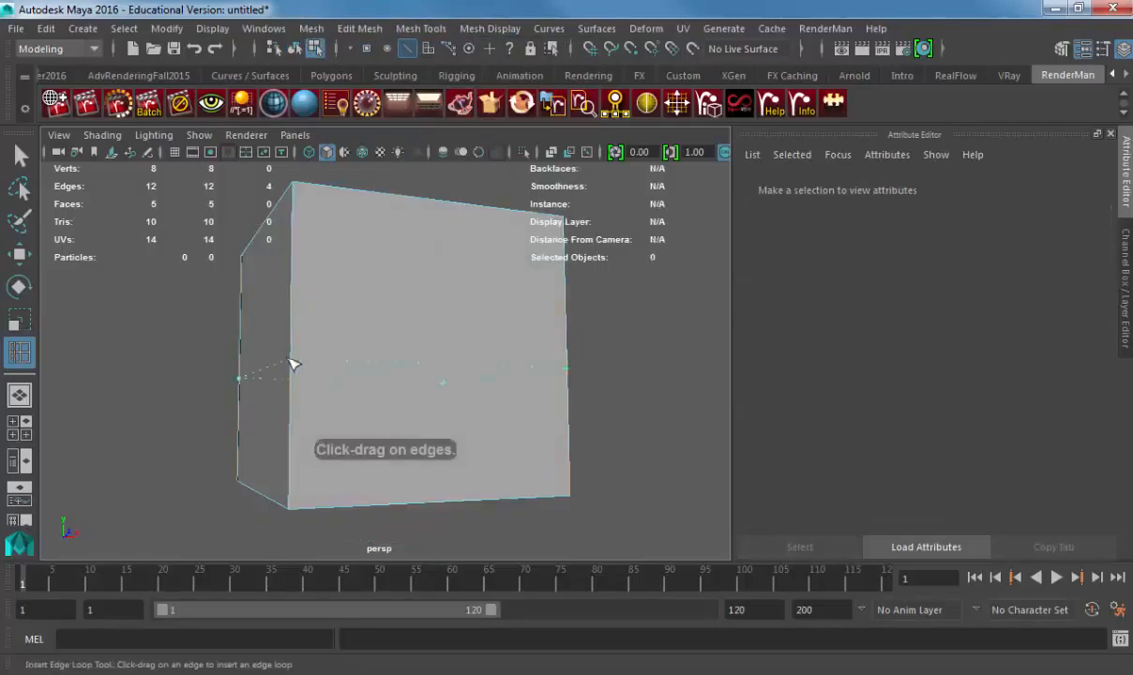
{"action": "left_click_drag", "start_coordinate": [294, 318], "coordinate": [285, 343]}
{"action": "key", "text": "w"}
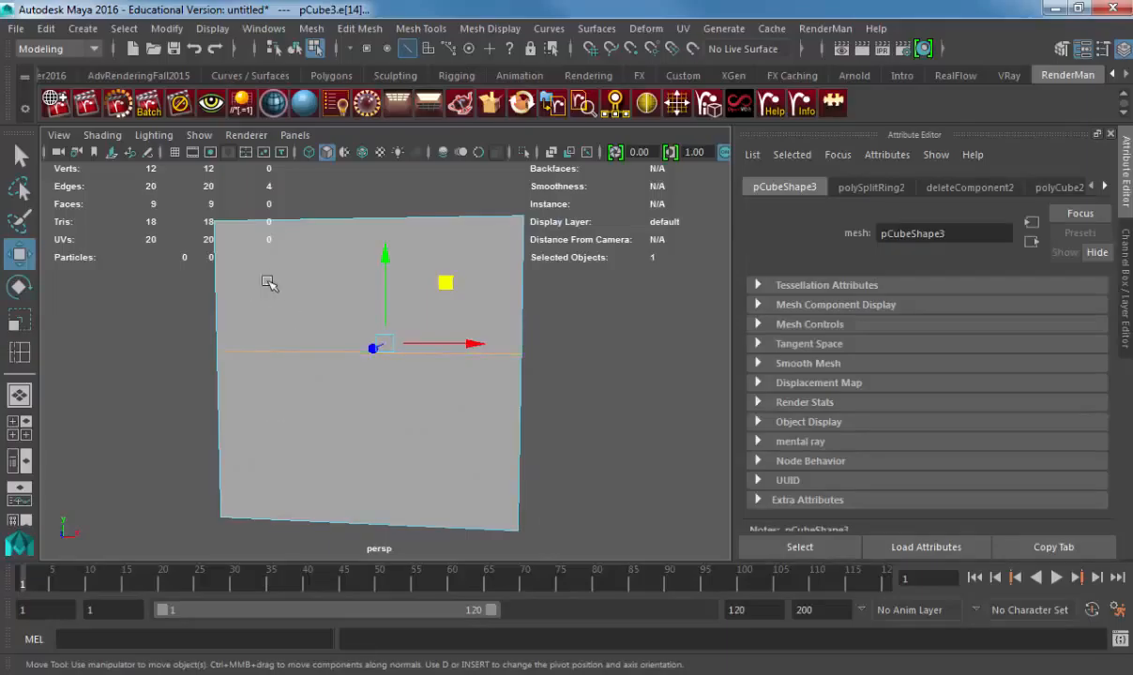
{"action": "key", "text": "F8"}
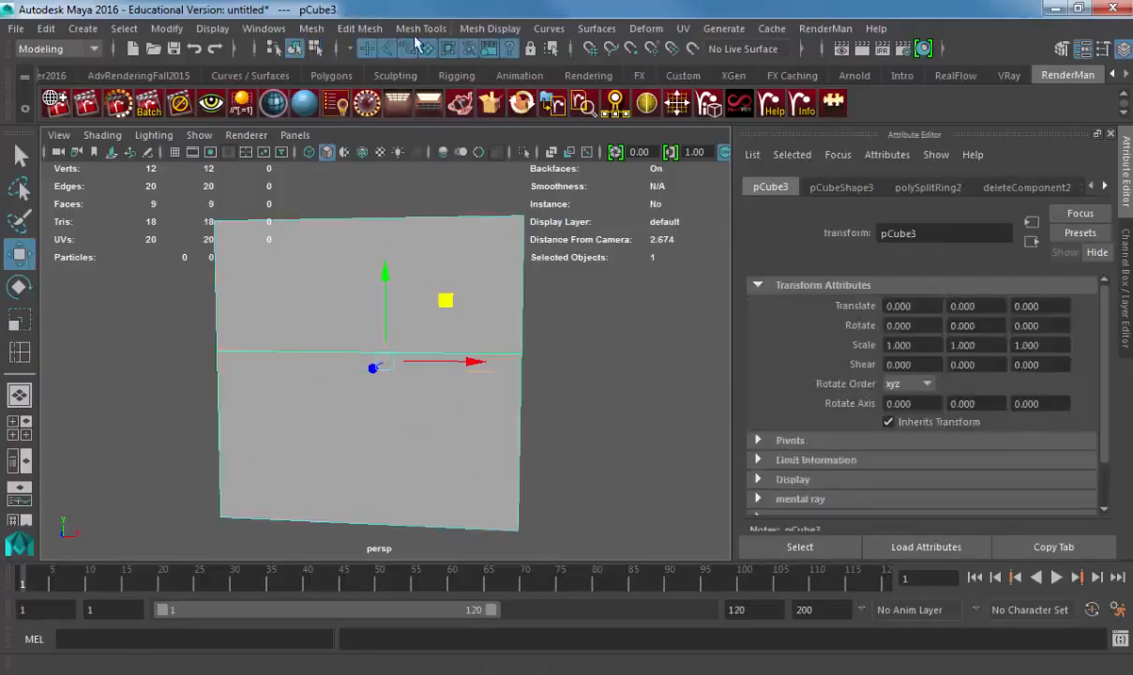
- Add offset edge loops close above and below the box's middle edge loop
{"action": "left_click", "coordinate": [429, 29]}
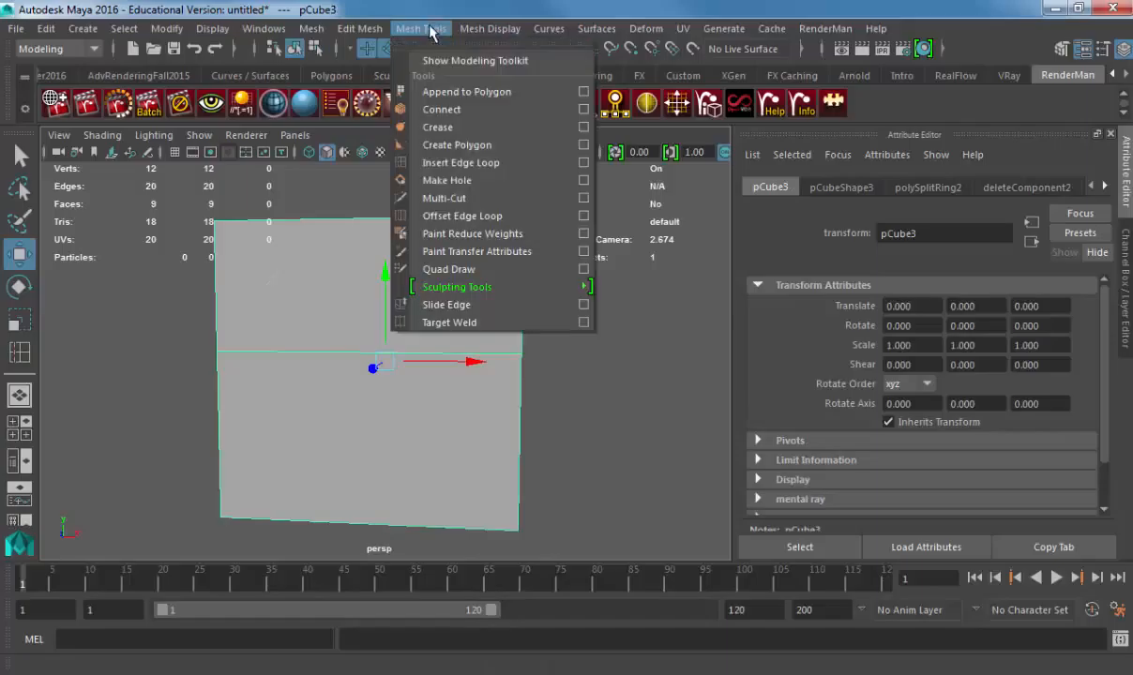
{"action": "left_click", "coordinate": [467, 216]}
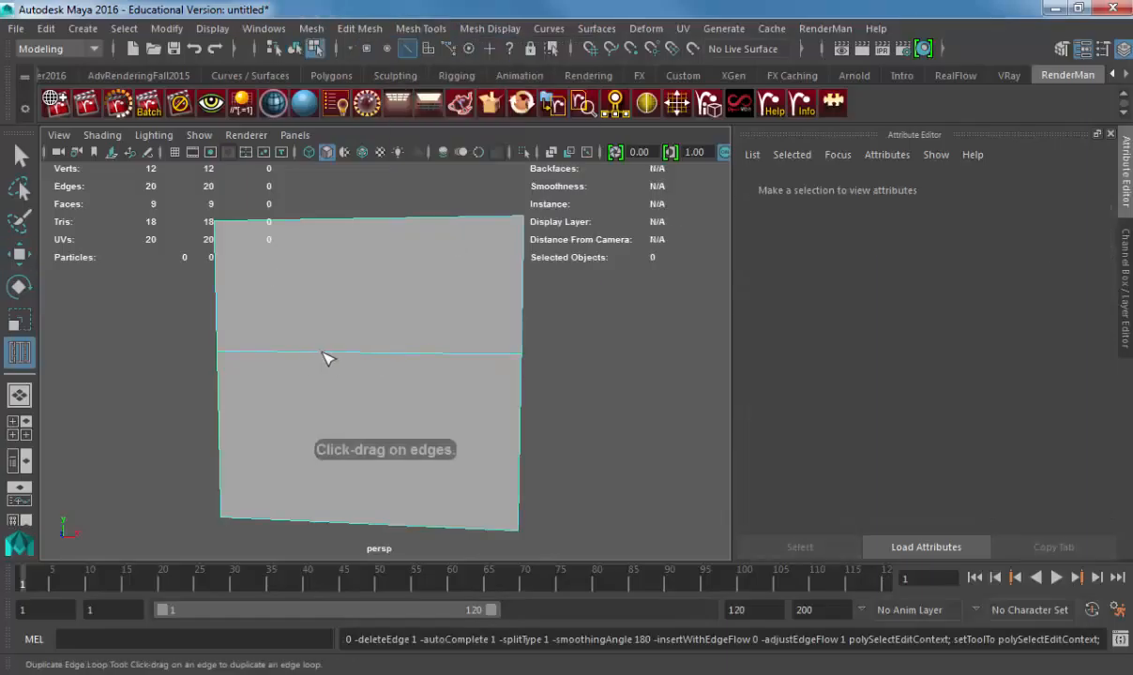
{"action": "left_click_drag", "start_coordinate": [327, 357], "coordinate": [517, 467]}
{"action": "left_click_drag", "start_coordinate": [516, 467], "coordinate": [306, 412], "text": "alt"}
{"action": "right_click_drag", "start_coordinate": [307, 411], "coordinate": [656, 420], "text": "alt"}
{"action": "middle_click_drag", "start_coordinate": [346, 414], "coordinate": [560, 421], "text": "alt"}
{"action": "right_click_drag", "start_coordinate": [560, 420], "coordinate": [349, 422], "text": "alt"}
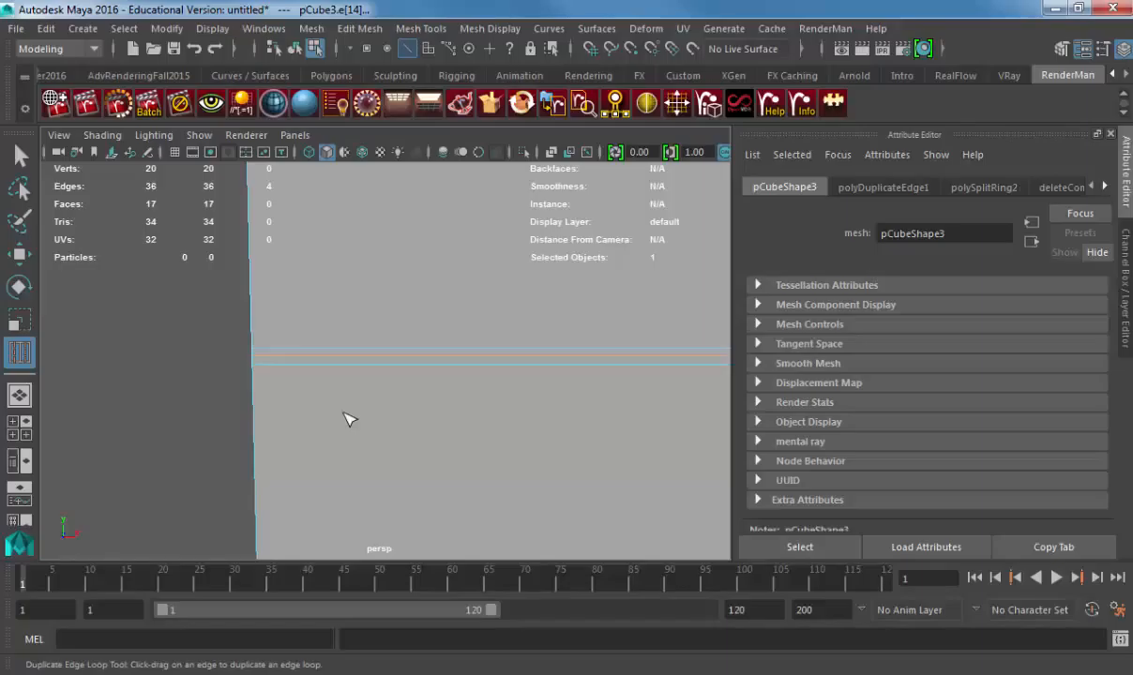
{"action": "key", "text": "w"}
- Extrude the two thin rings of faces between the offset edge loops inward as a groove, and reselect the whole box
{"action": "right_click_drag", "start_coordinate": [372, 356], "coordinate": [512, 356], "text": "alt"}
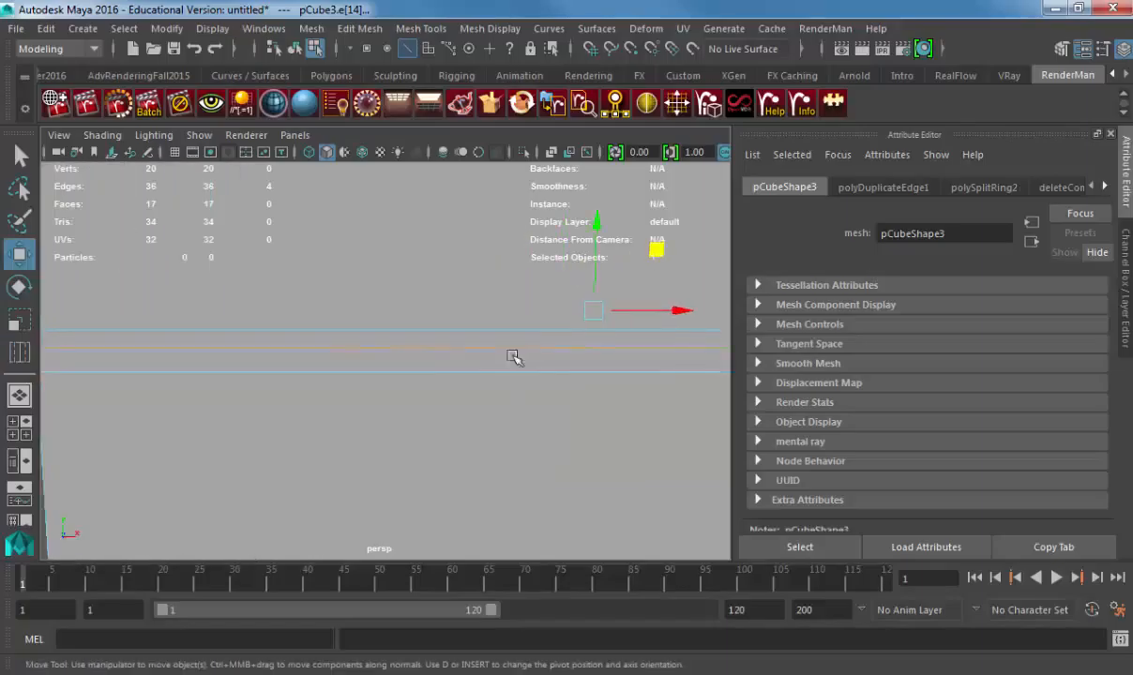
{"action": "key", "text": "F11"}
{"action": "left_click", "coordinate": [436, 345]}
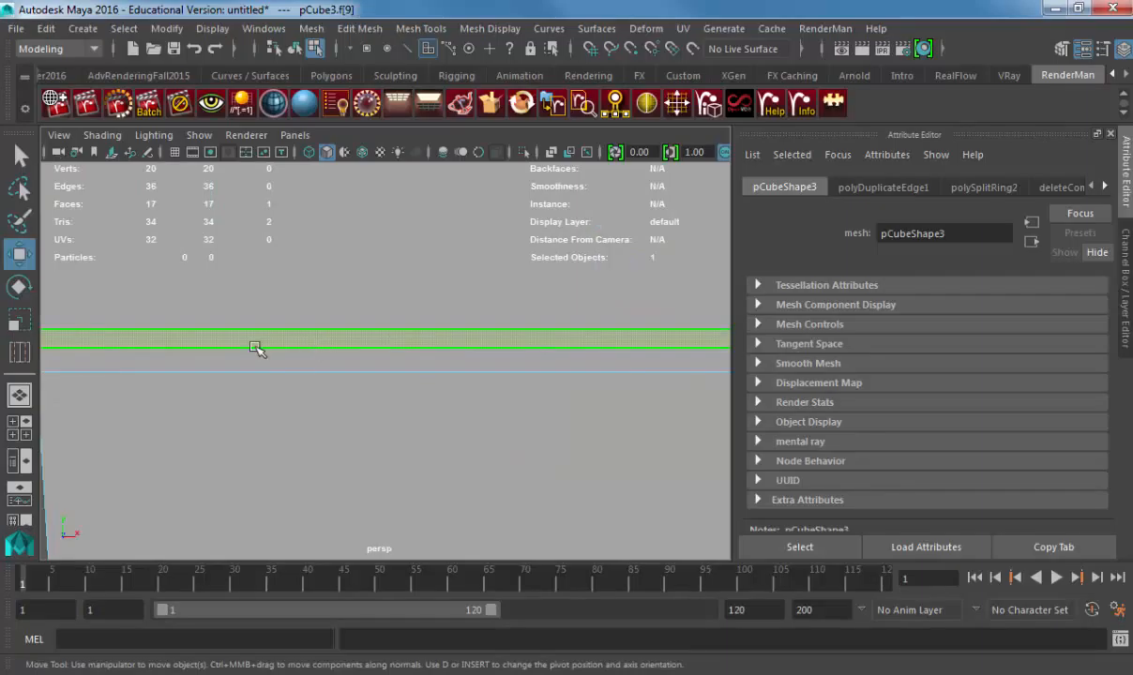
{"action": "left_click_drag", "start_coordinate": [256, 348], "coordinate": [346, 352], "text": "alt"}
{"action": "left_click", "coordinate": [508, 343], "text": "shift"}
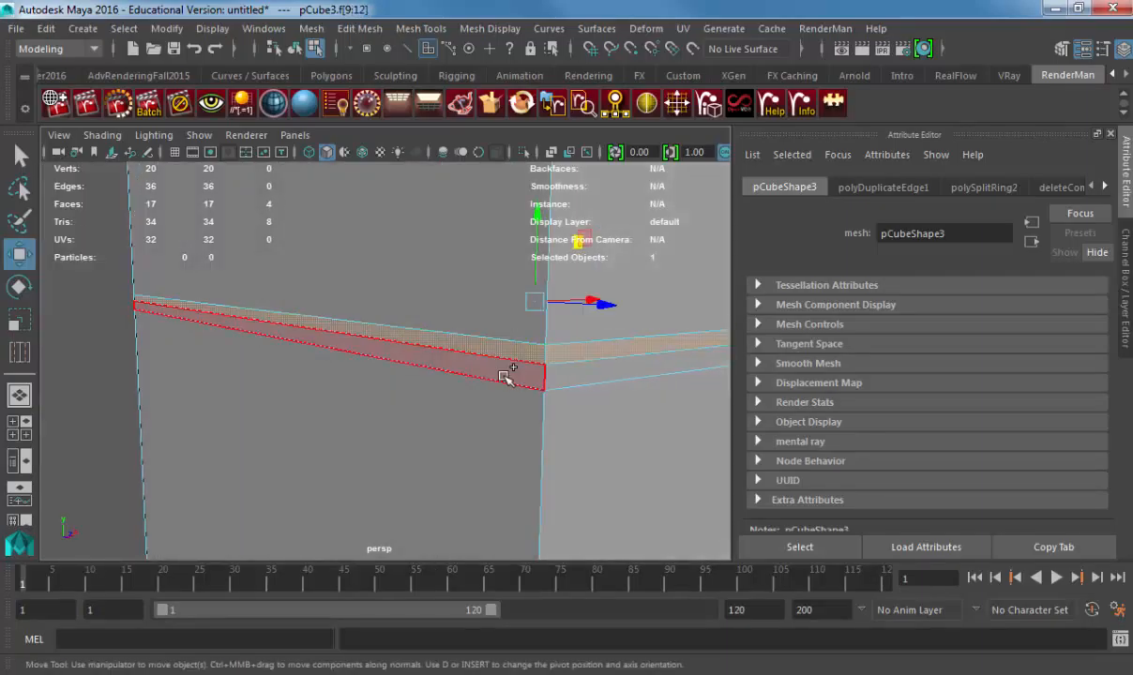
{"action": "left_click", "coordinate": [552, 375], "text": "shift"}
{"action": "left_click_drag", "start_coordinate": [551, 375], "coordinate": [349, 390], "text": "alt"}
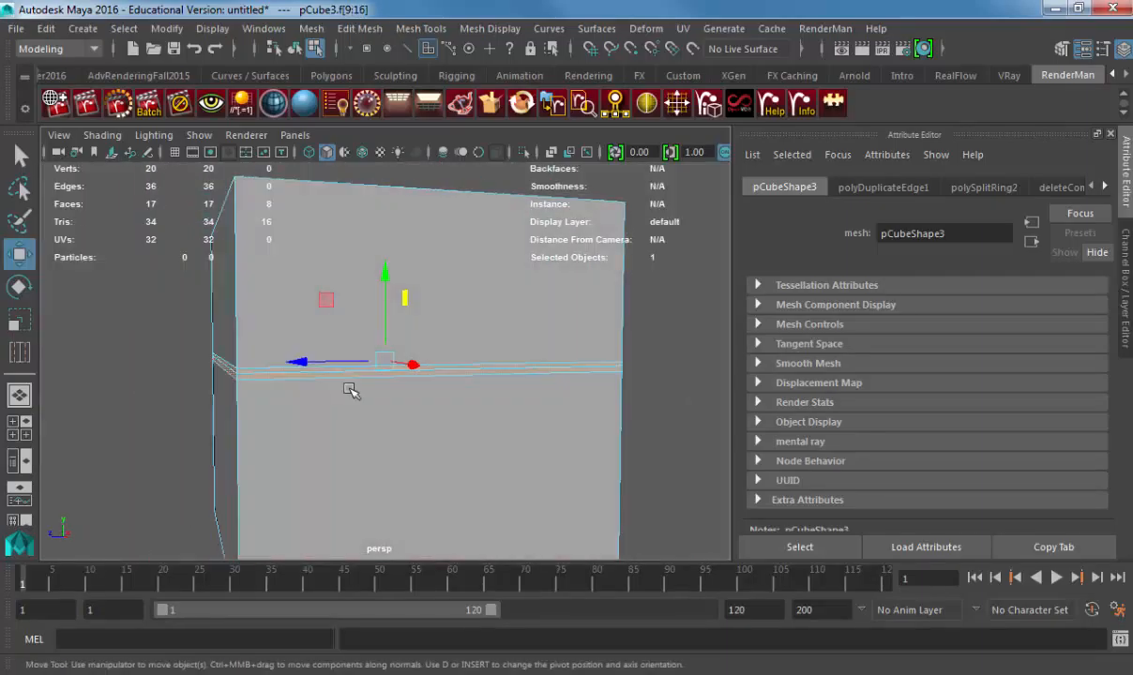
{"action": "key", "text": "ctrl+e"}
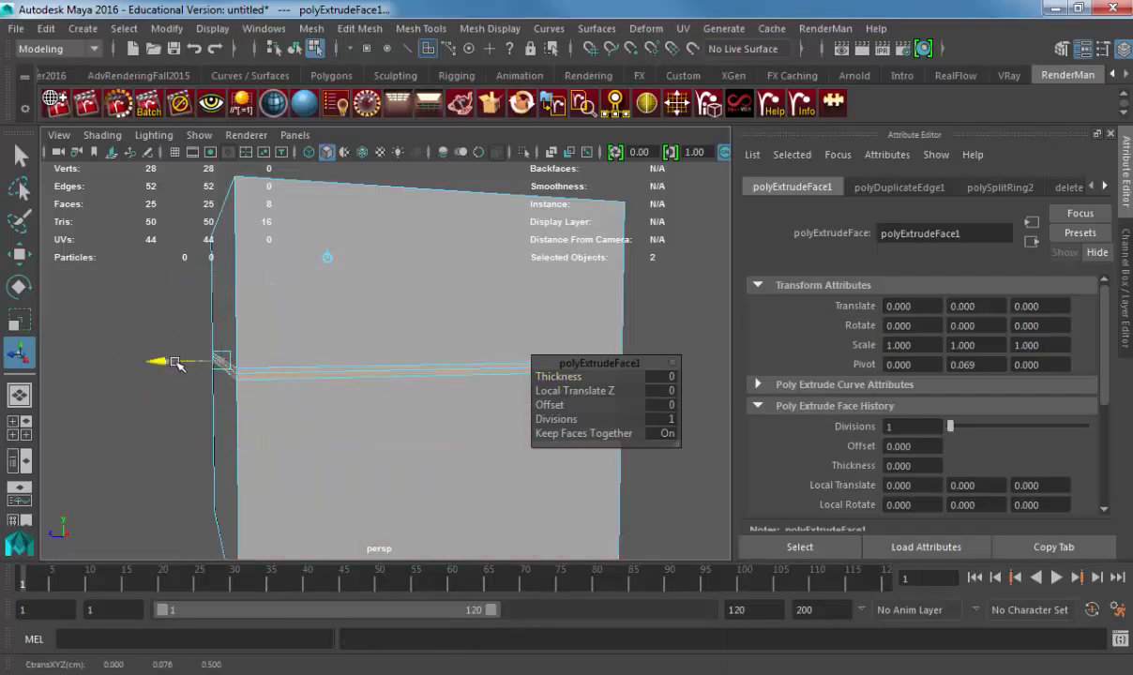
{"action": "left_click_drag", "start_coordinate": [217, 361], "coordinate": [489, 396]}
{"action": "key", "text": "F8"}
{"action": "left_click", "coordinate": [161, 298]}
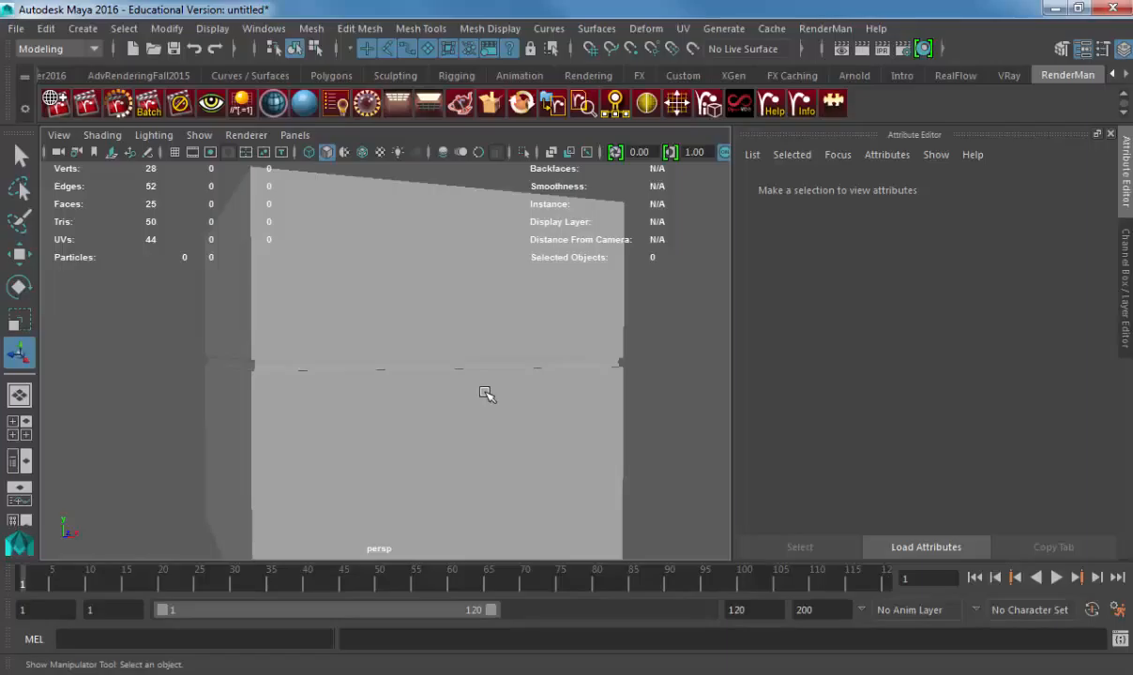
{"action": "left_click", "coordinate": [418, 339]}
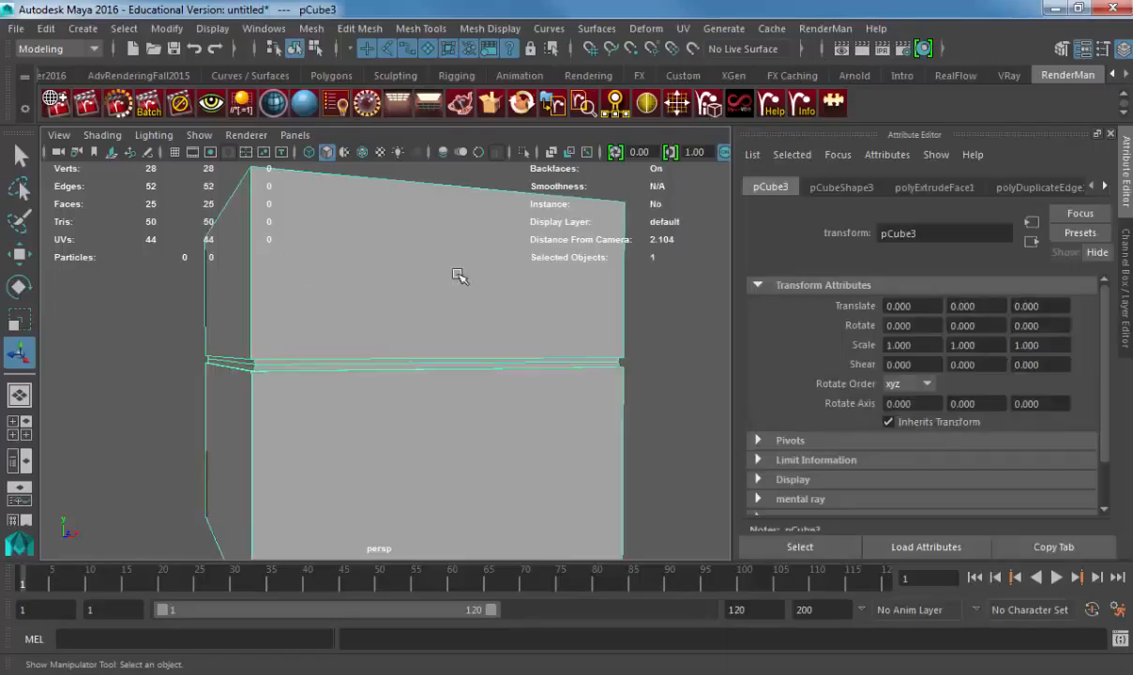
- Delete the grooved box and create a polygon sphere
{"action": "key", "text": "Delete"}
{"action": "left_click", "coordinate": [82, 28]}
{"action": "mouse_move", "coordinate": [141, 91]}
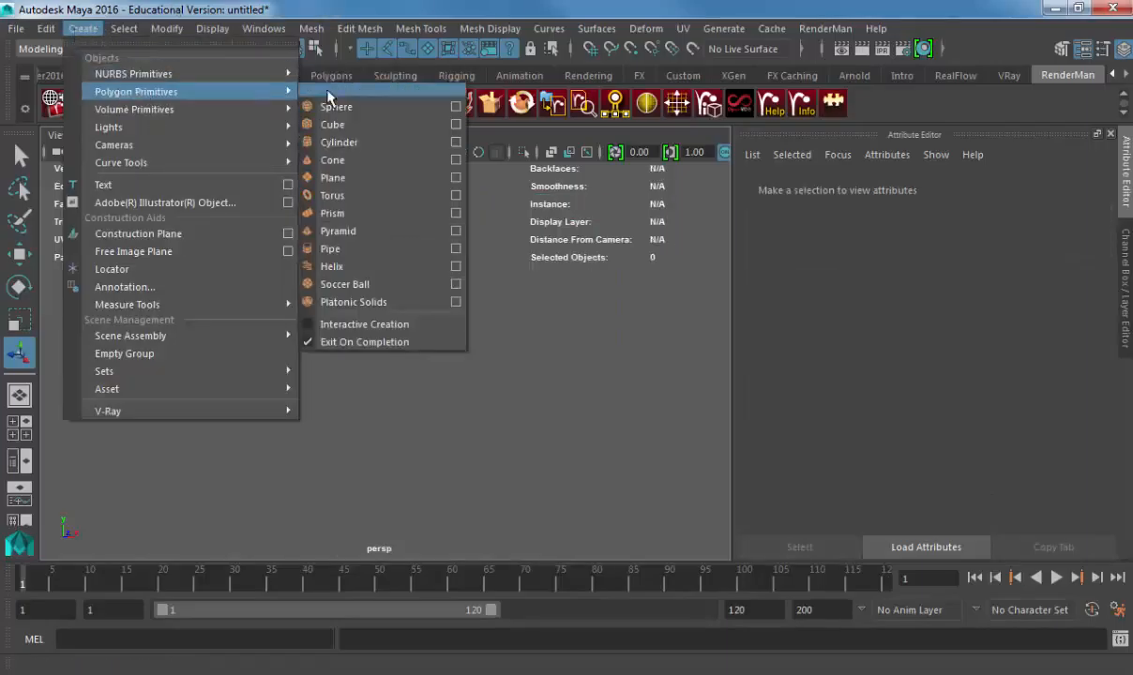
{"action": "left_click", "coordinate": [333, 106]}
{"action": "key", "text": "r"}
{"action": "scroll", "coordinate": [422, 361], "scroll_direction": "down", "scroll_amount": 3}
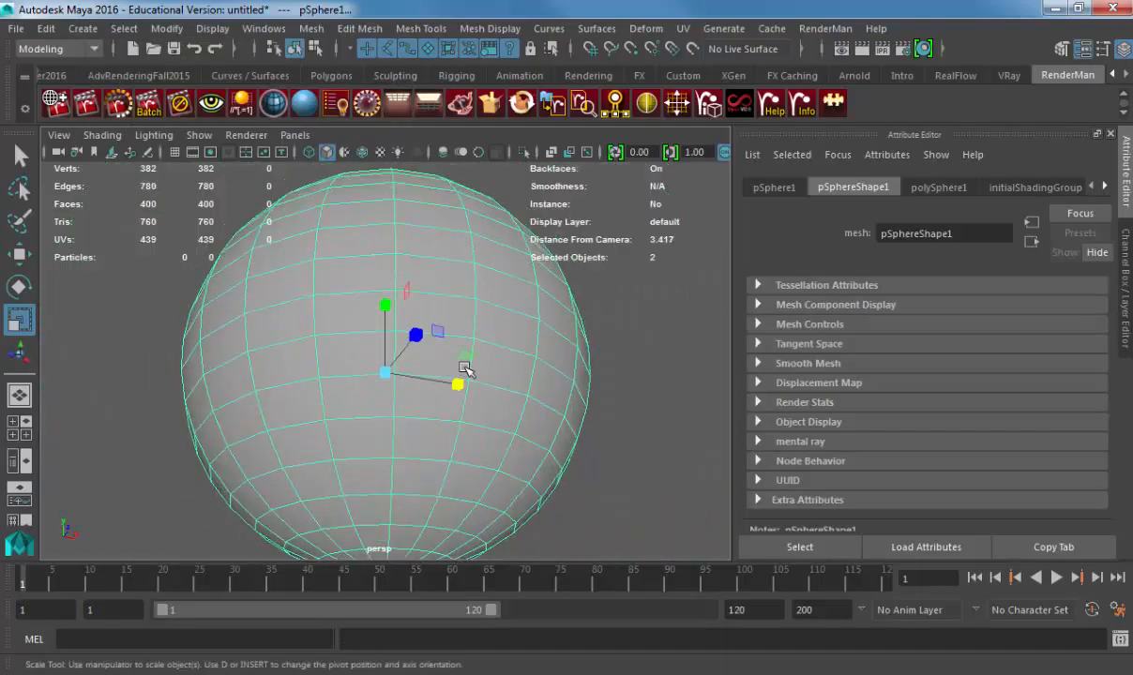
- Duplicate a two-by-two block of faces on the sphere's lower side as a separate patch
{"action": "left_click_drag", "start_coordinate": [467, 369], "coordinate": [470, 340], "text": "alt"}
{"action": "right_click_drag", "start_coordinate": [490, 356], "coordinate": [487, 386]}
{"action": "left_click", "coordinate": [496, 330]}
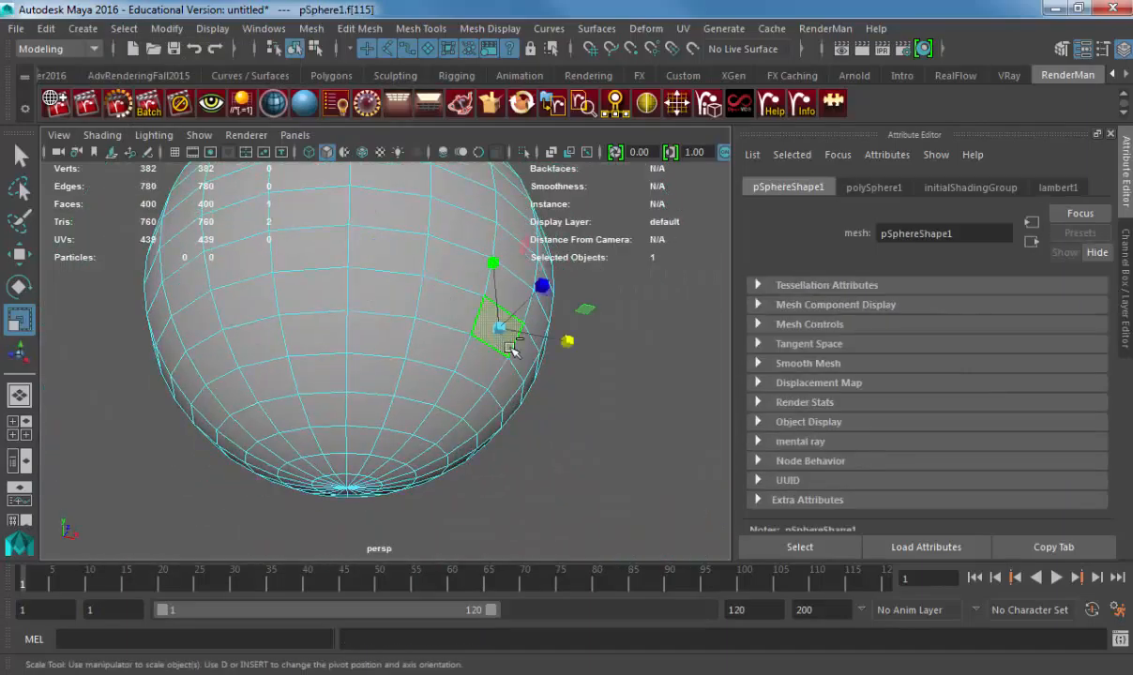
{"action": "left_click", "coordinate": [522, 352], "text": "shift"}
{"action": "left_click", "coordinate": [509, 380], "text": "shift"}
{"action": "left_click", "coordinate": [483, 367], "text": "shift"}
{"action": "left_click_drag", "start_coordinate": [485, 405], "coordinate": [413, 346], "text": "alt"}
{"action": "left_click", "coordinate": [313, 28]}
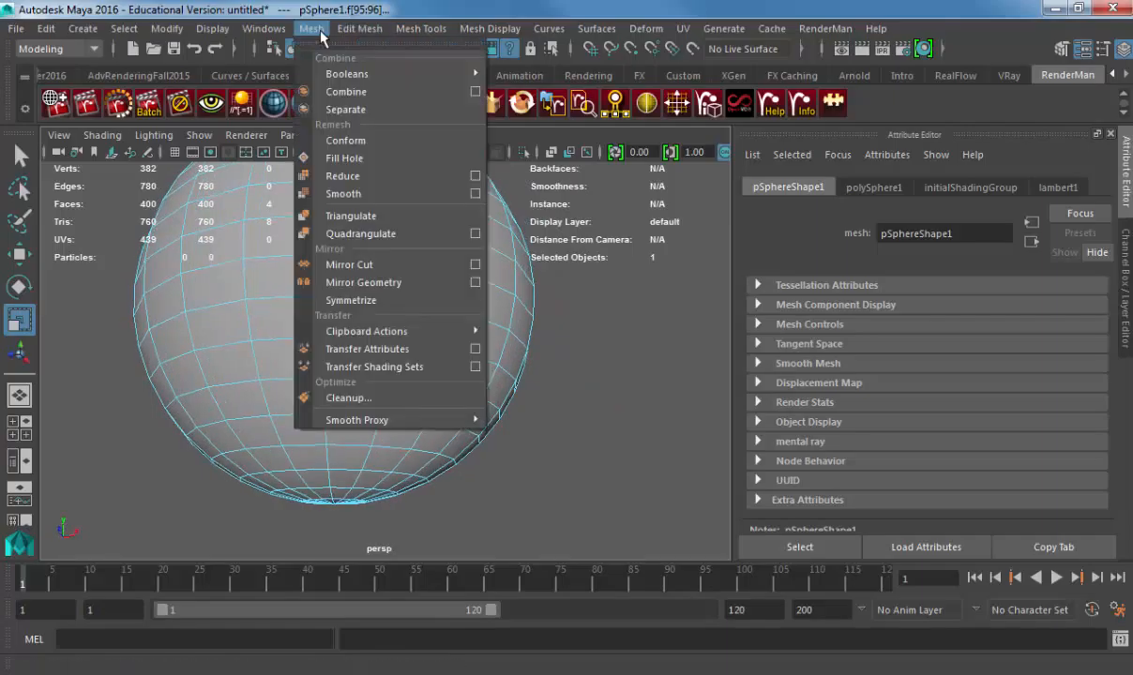
{"action": "mouse_move", "coordinate": [358, 29]}
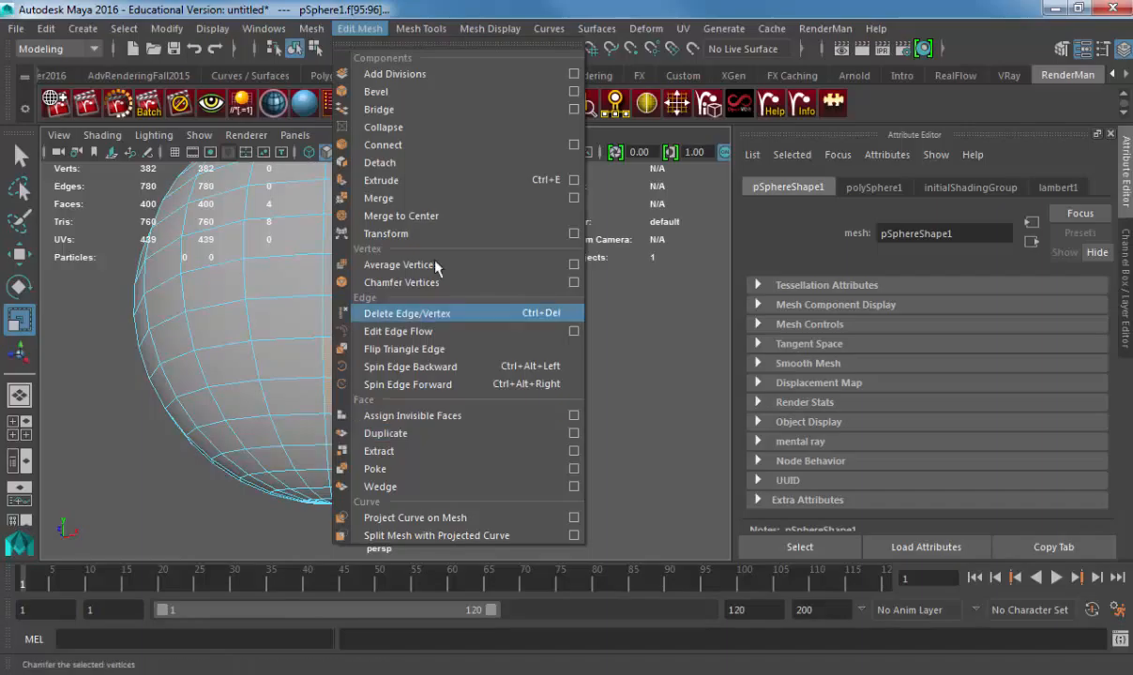
{"action": "left_click", "coordinate": [424, 44]}
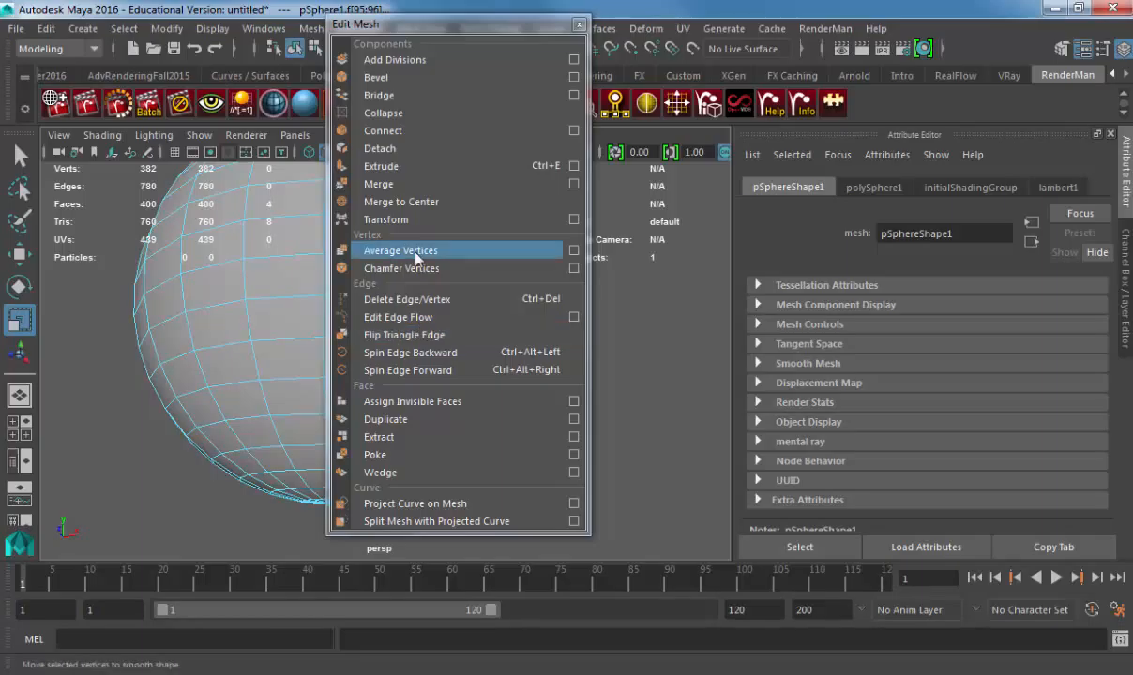
{"action": "left_click", "coordinate": [392, 422]}
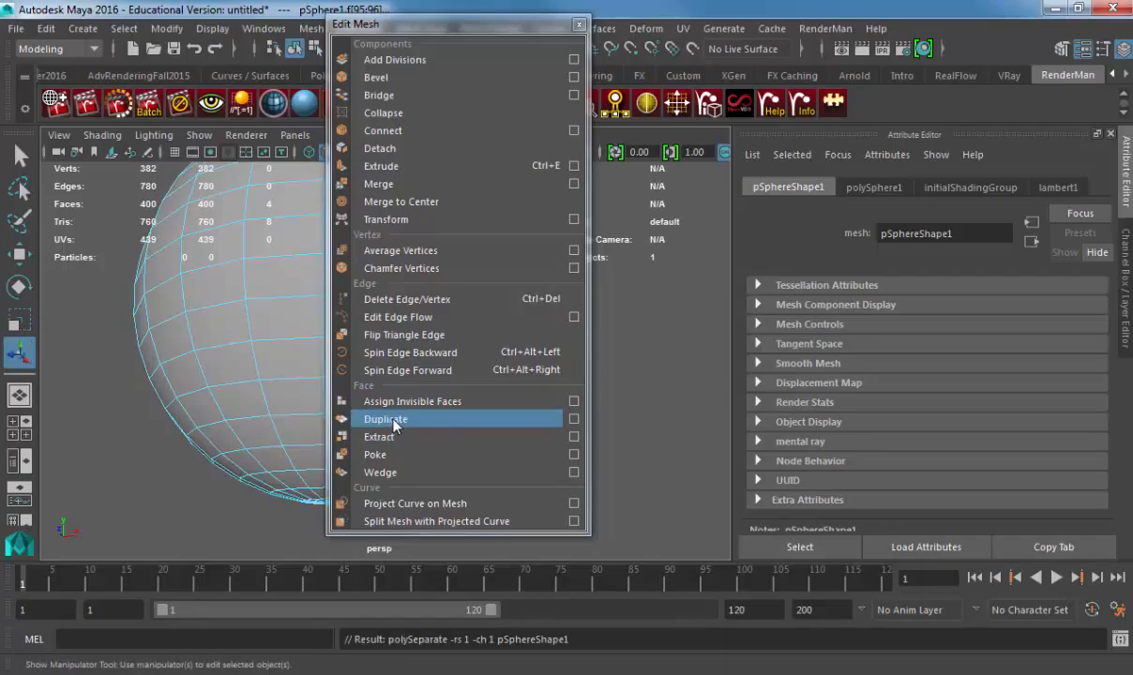
{"action": "left_click", "coordinate": [579, 26]}
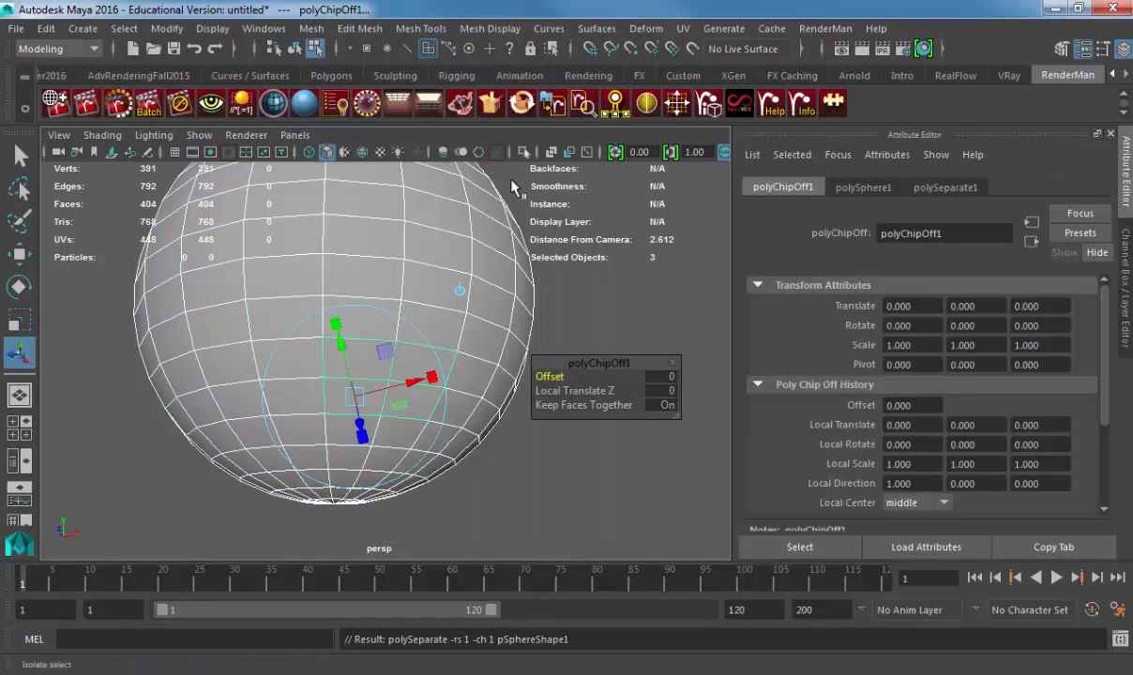
- Try to pull the duplicated faces outward from the sphere along their local Z axis
{"action": "mouse_move", "coordinate": [417, 341]}
{"action": "left_mouse_down", "text": "alt"}
{"action": "mouse_move", "coordinate": [387, 352]}
{"action": "mouse_move", "coordinate": [410, 349]}
{"action": "left_mouse_up", "text": "alt"}
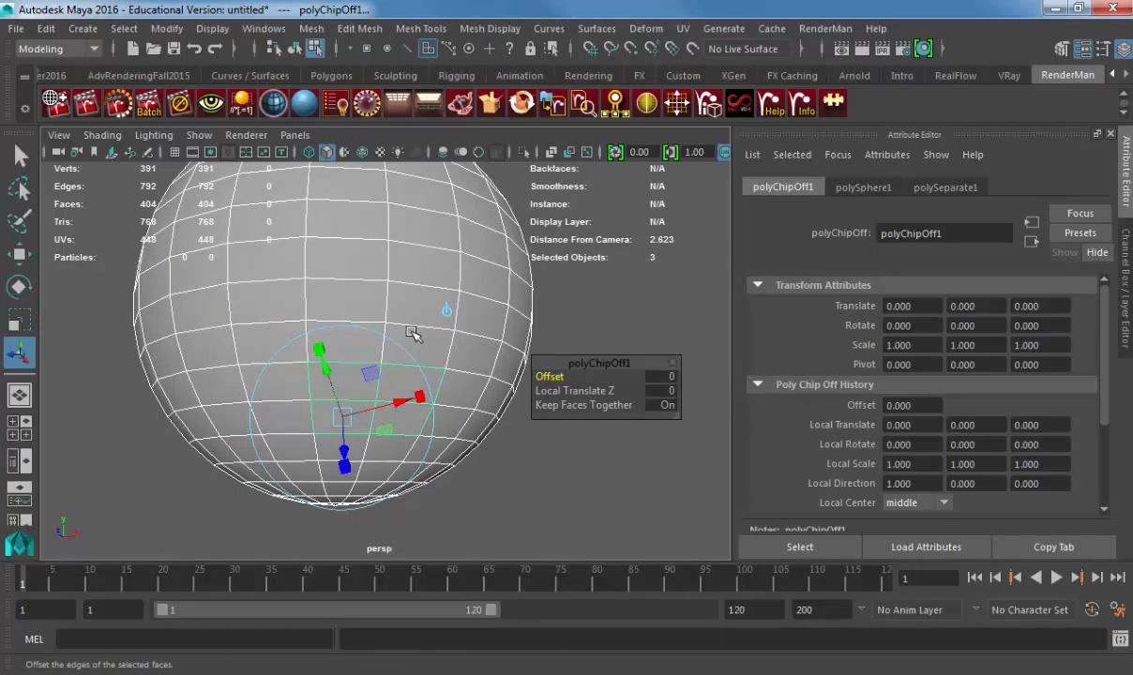
{"action": "left_click_drag", "start_coordinate": [301, 403], "coordinate": [413, 417], "text": "alt"}
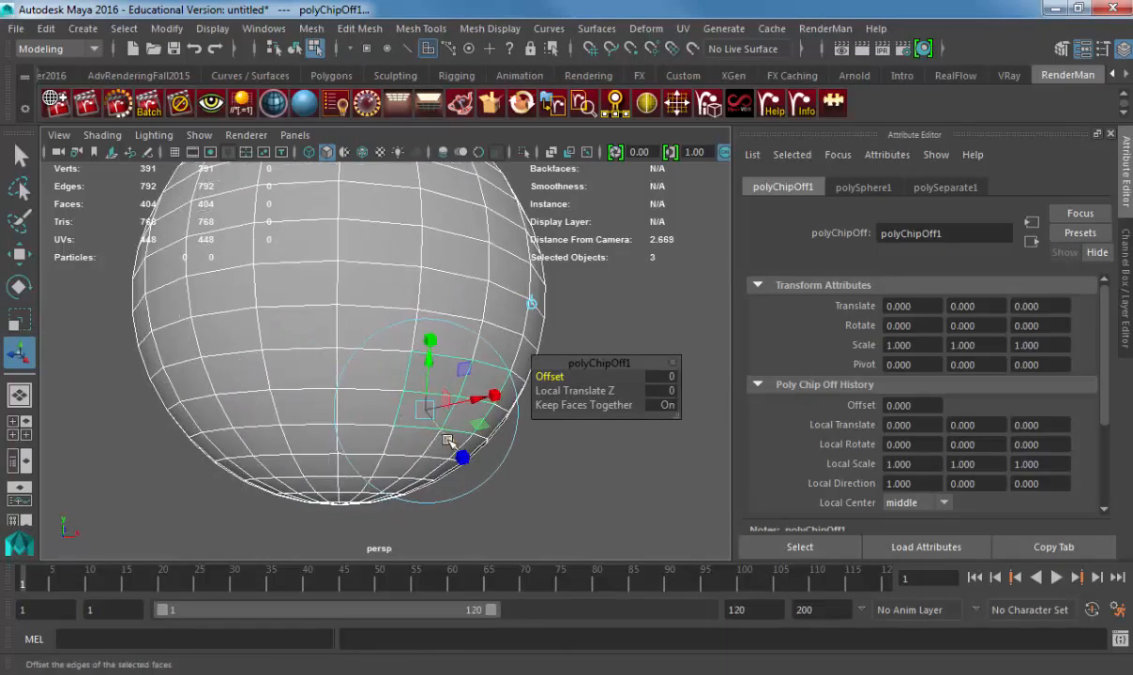
{"action": "left_click_drag", "start_coordinate": [459, 454], "coordinate": [628, 521]}
{"action": "key", "text": "ctrl+z"}
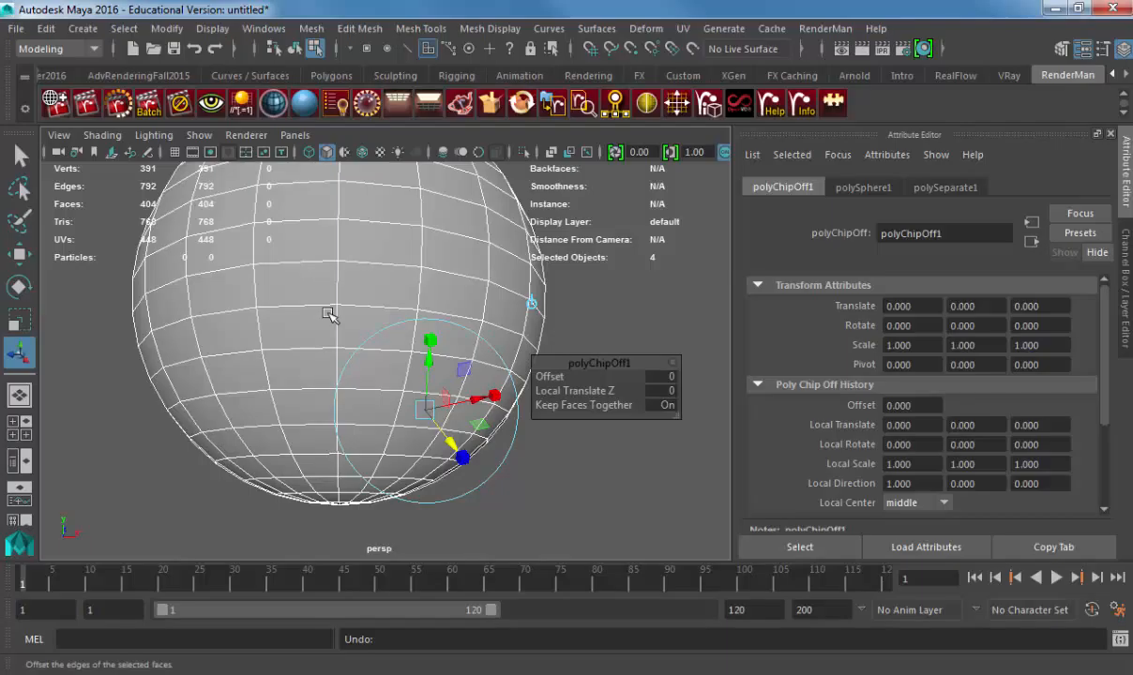
- Return to object selection and select the duplicated face patch as its own object
{"action": "key", "text": "F8"}
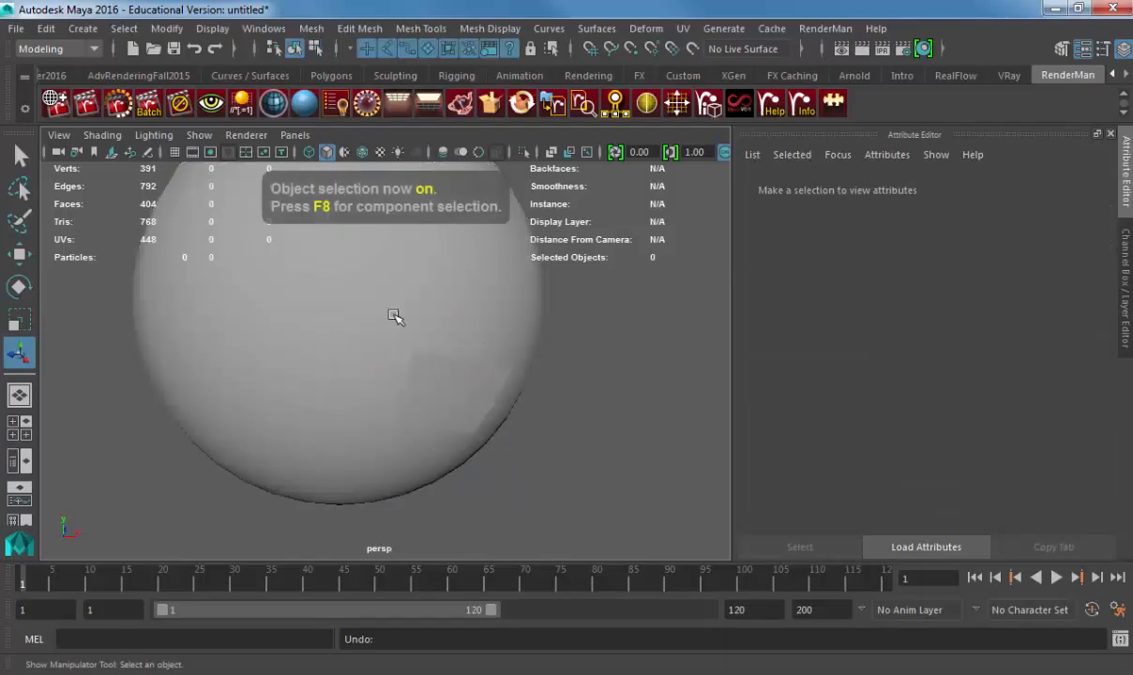
{"action": "left_click", "coordinate": [502, 345]}
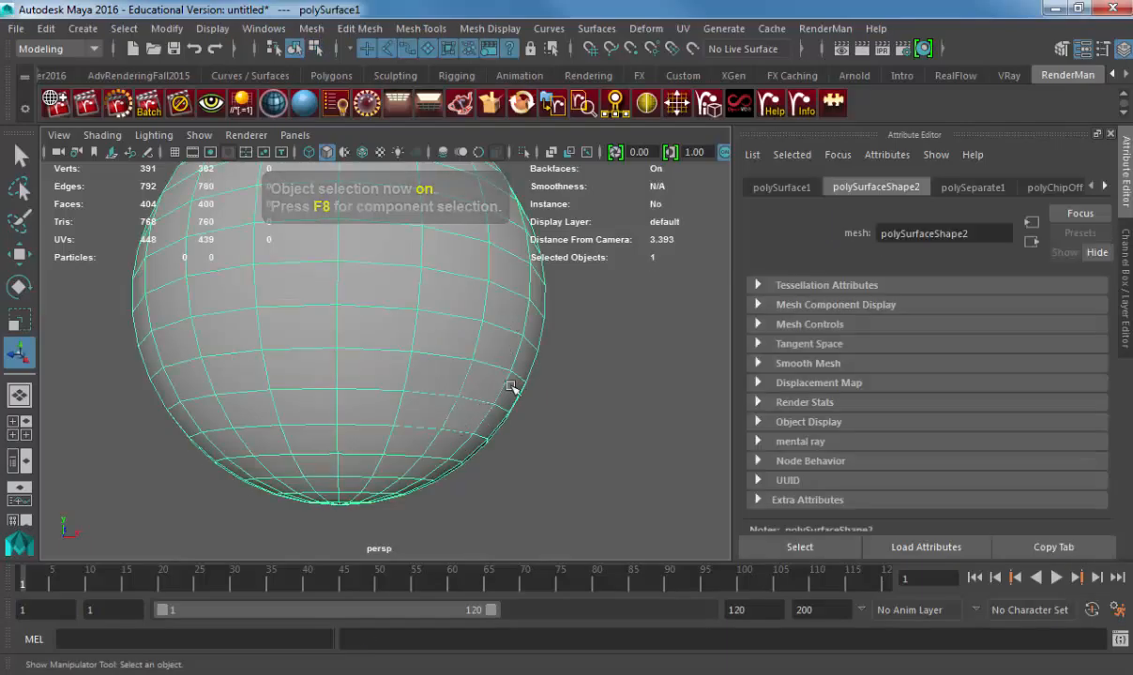
{"action": "left_click_drag", "start_coordinate": [515, 390], "coordinate": [548, 438], "text": "alt"}
{"action": "left_click", "coordinate": [432, 360]}
- Try to move the duplicated patch sideways away from the sphere
{"action": "key", "text": "w"}
{"action": "middle_click_drag", "start_coordinate": [454, 397], "coordinate": [630, 404]}
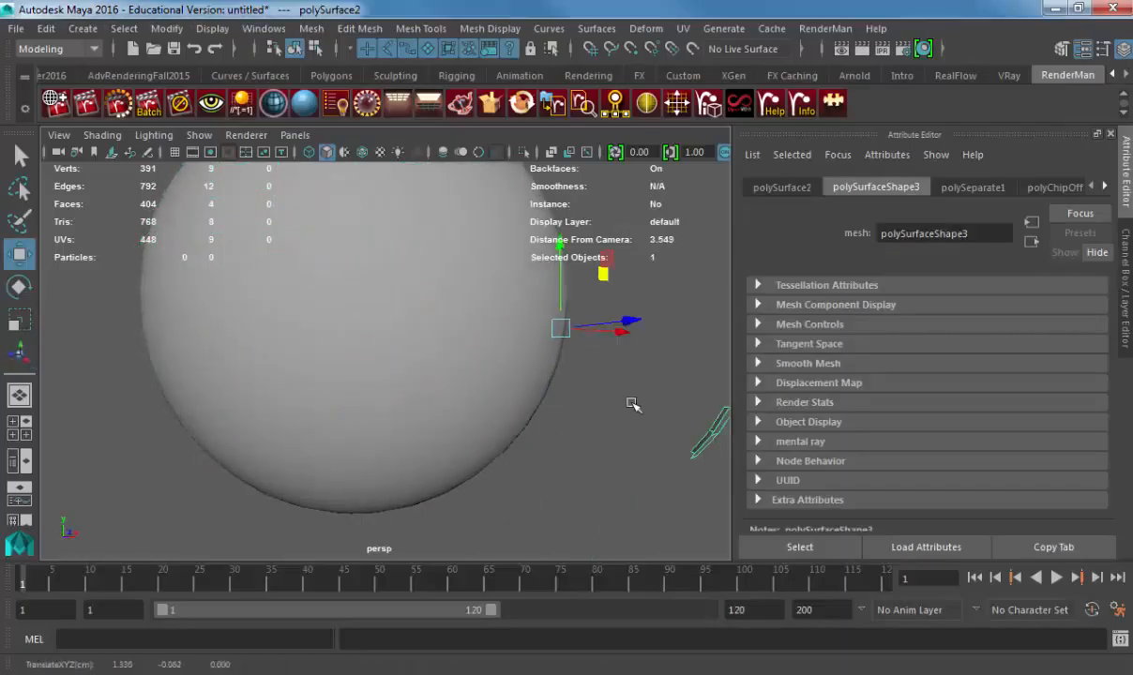
{"action": "key", "text": "ctrl+z"}
- Extrude the duplicated patch about 0.049 units outward from the sphere along its local Z axis
{"action": "left_click_drag", "start_coordinate": [629, 404], "coordinate": [599, 418], "text": "alt"}
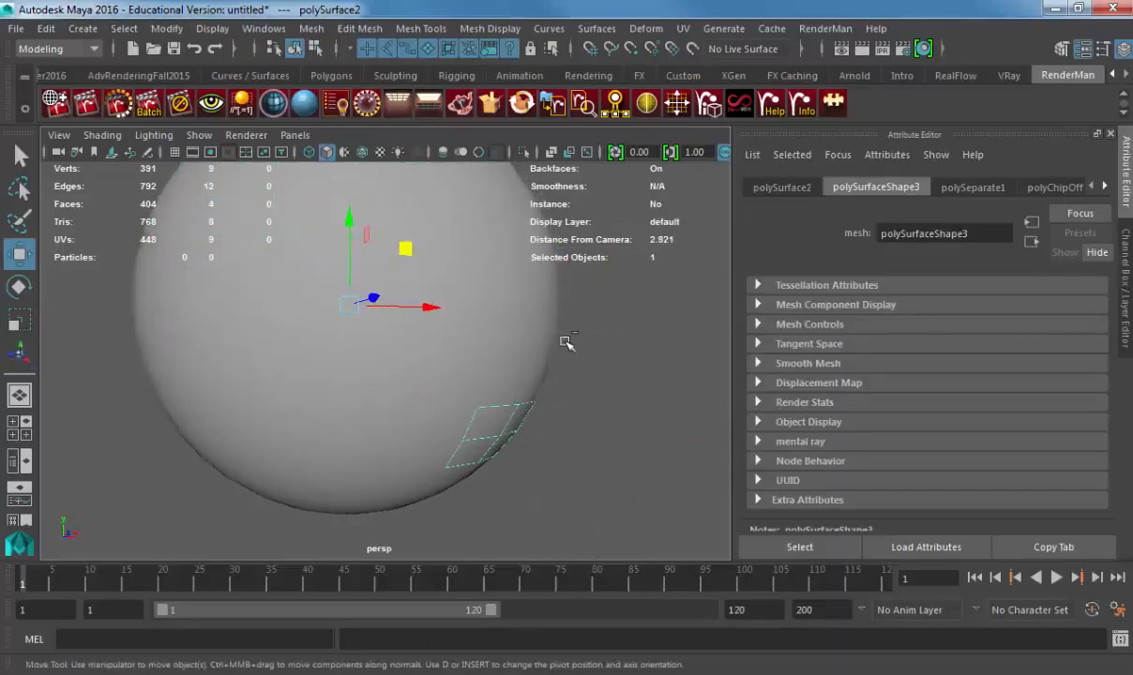
{"action": "key", "text": "ctrl+e"}
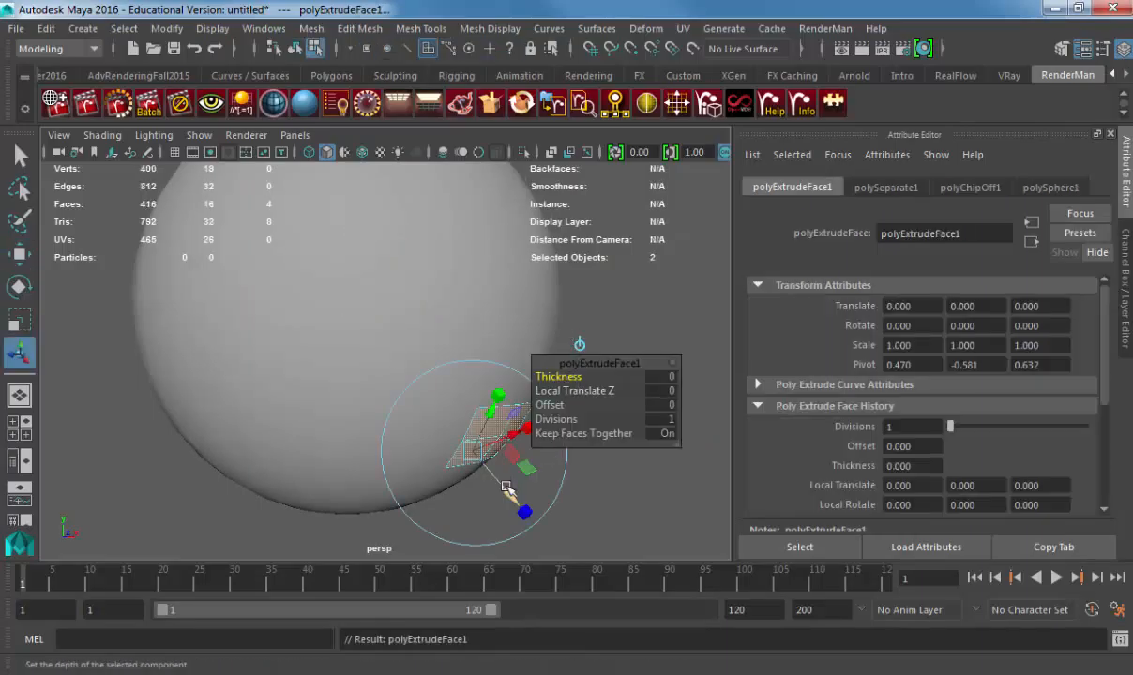
{"action": "left_click_drag", "start_coordinate": [521, 511], "coordinate": [556, 487]}
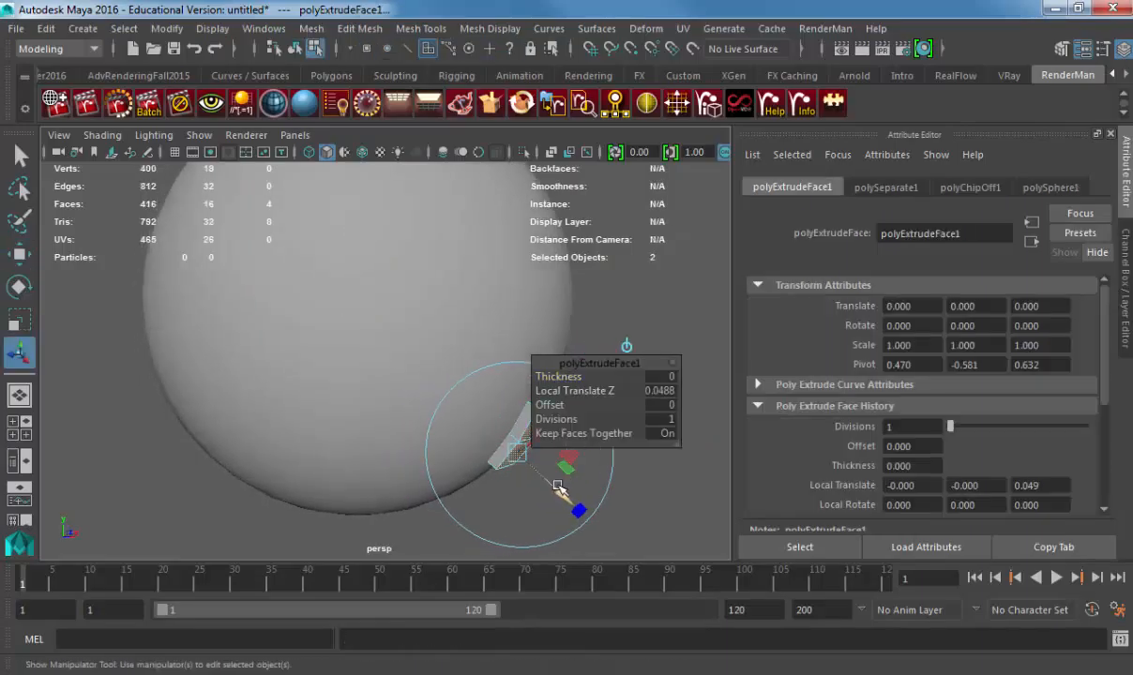
- Extrude the patch's outer faces a second time, about 0.141 units outward along their local Z axis
{"action": "middle_click_drag", "start_coordinate": [556, 488], "coordinate": [468, 470], "text": "alt"}
{"action": "left_click_drag", "start_coordinate": [468, 470], "coordinate": [335, 395], "text": "alt"}
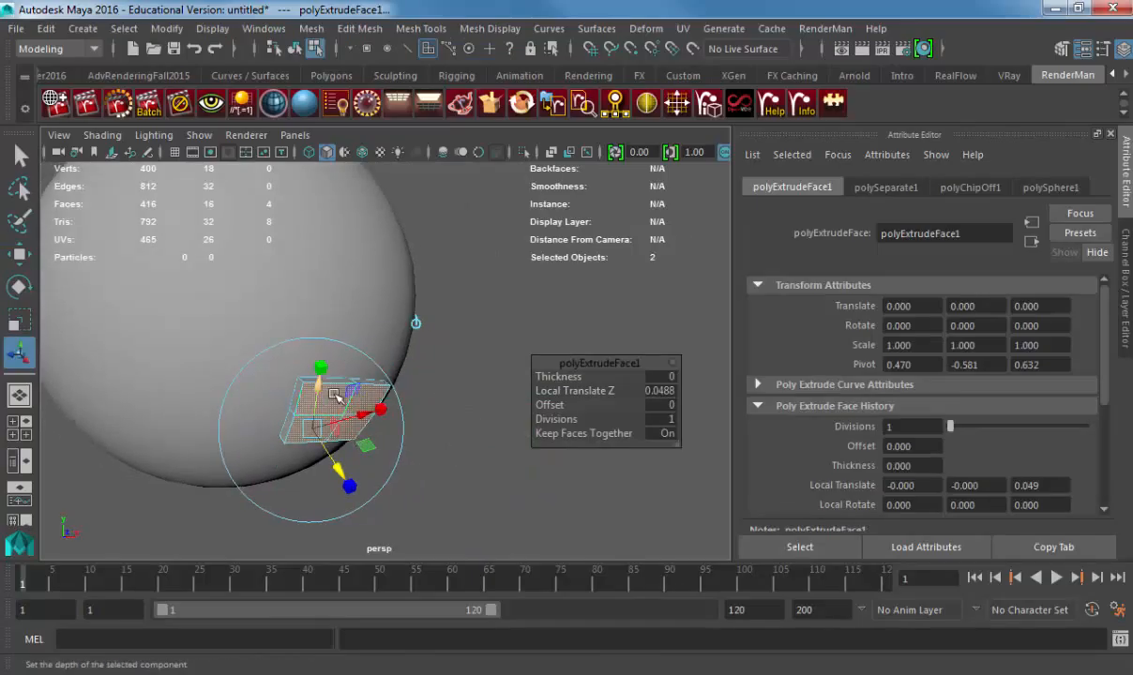
{"action": "mouse_move", "coordinate": [372, 439]}
{"action": "left_mouse_down", "text": "alt"}
{"action": "mouse_move", "coordinate": [428, 416]}
{"action": "mouse_move", "coordinate": [430, 429]}
{"action": "mouse_move", "coordinate": [388, 458]}
{"action": "left_mouse_up", "text": "alt"}
{"action": "key", "text": "e"}
{"action": "key", "text": "ctrl+e"}
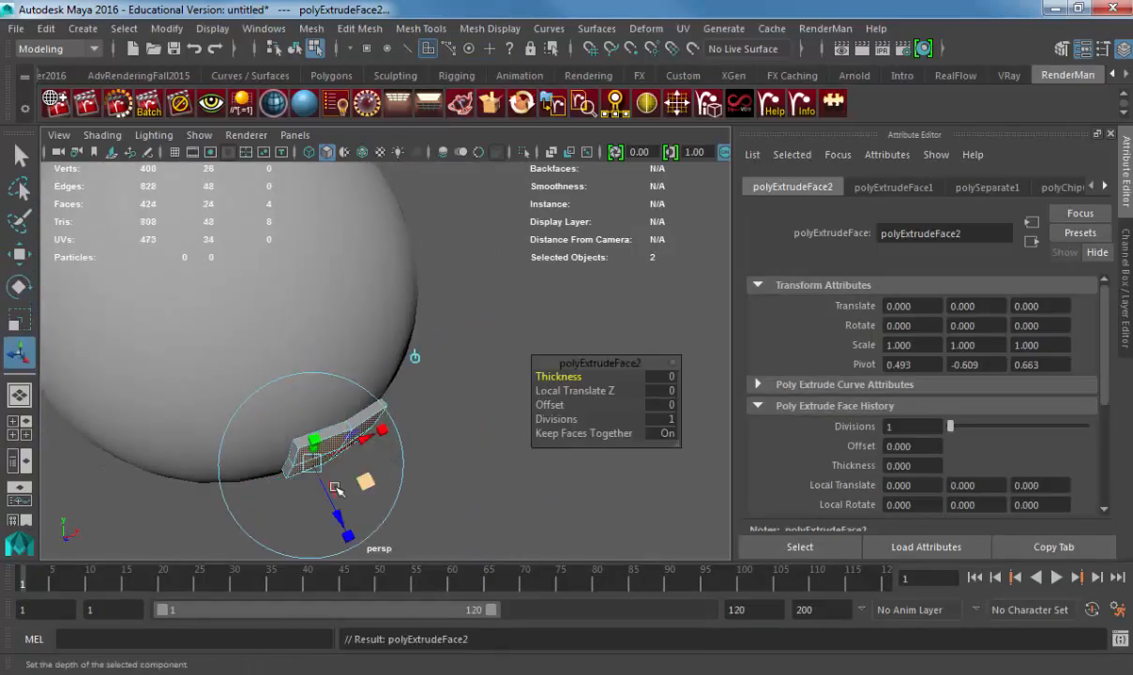
{"action": "left_click_drag", "start_coordinate": [347, 533], "coordinate": [342, 540]}
- Rotate the extruded end faces so that they point downward below the sphere
{"action": "key", "text": "e"}
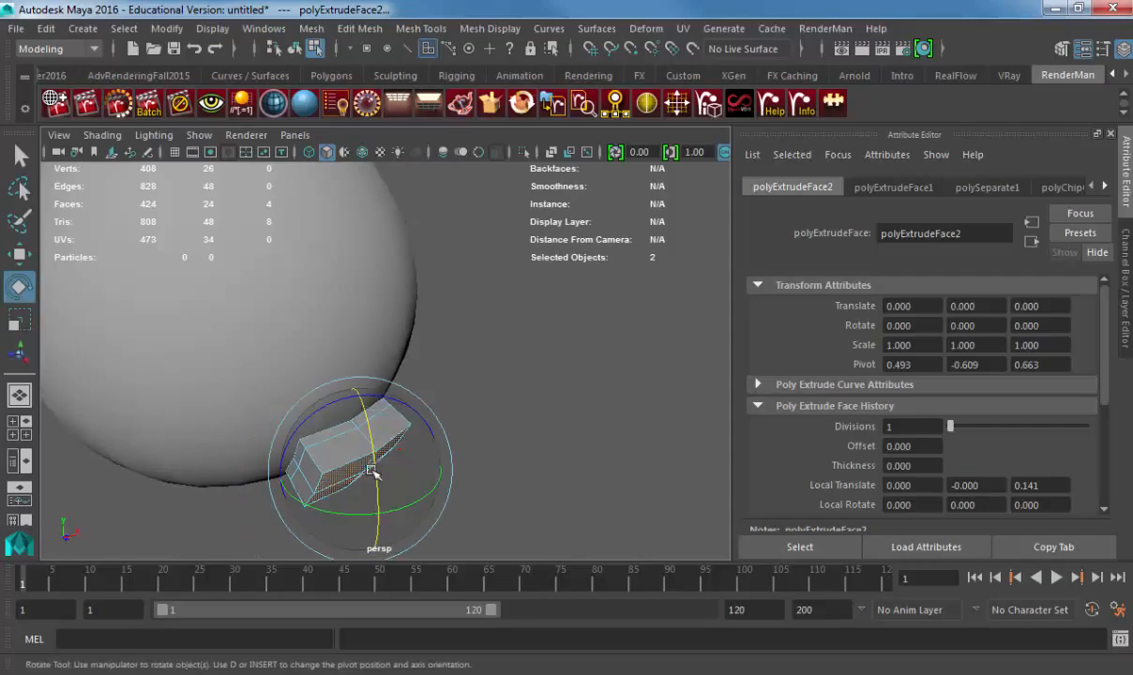
{"action": "left_click_drag", "start_coordinate": [373, 472], "coordinate": [476, 397]}
{"action": "key", "text": "w"}
{"action": "middle_click_drag", "start_coordinate": [477, 397], "coordinate": [455, 378], "text": "alt"}
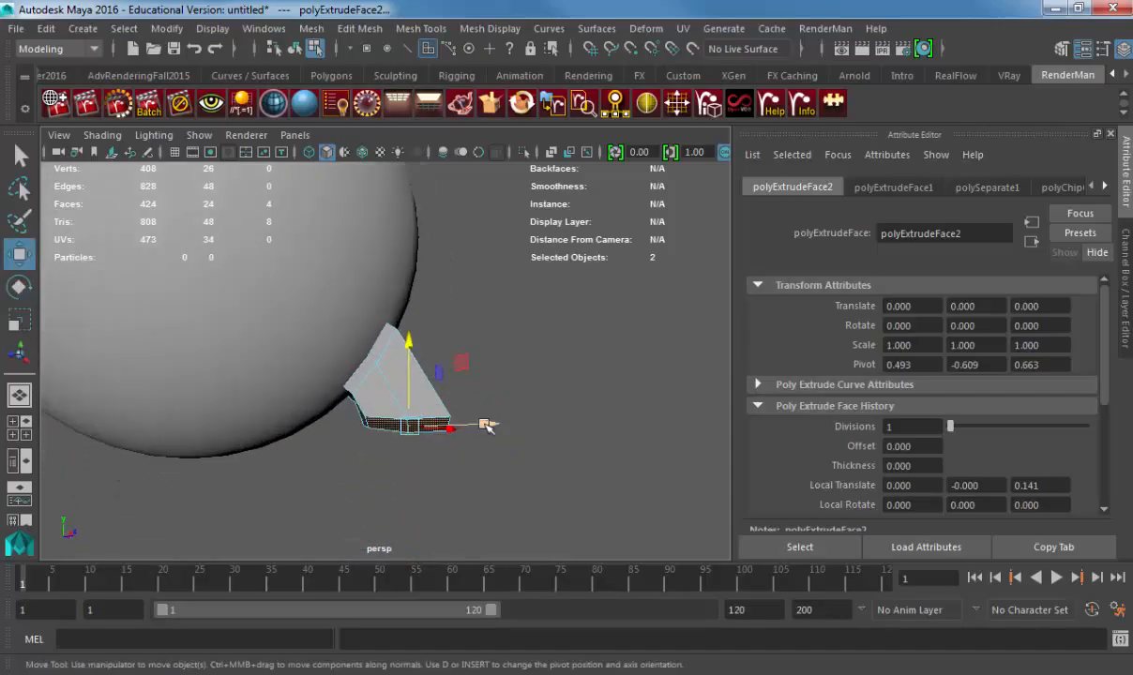
- Shift the rotated end faces slightly back toward the sphere and flatten them vertically to a scale of about 0.17
{"action": "left_click_drag", "start_coordinate": [487, 425], "coordinate": [473, 427]}
{"action": "key", "text": "r"}
{"action": "left_click_drag", "start_coordinate": [404, 348], "coordinate": [398, 351]}
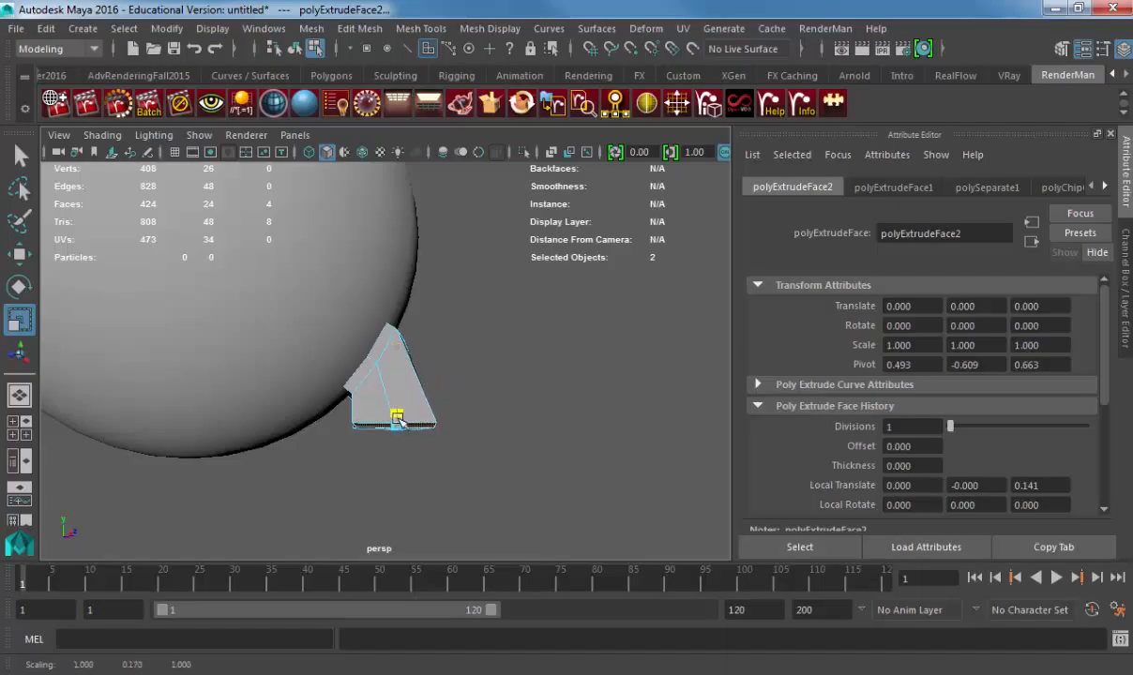
{"action": "left_click_drag", "start_coordinate": [449, 444], "coordinate": [319, 413], "text": "alt"}
{"action": "key", "text": "w"}
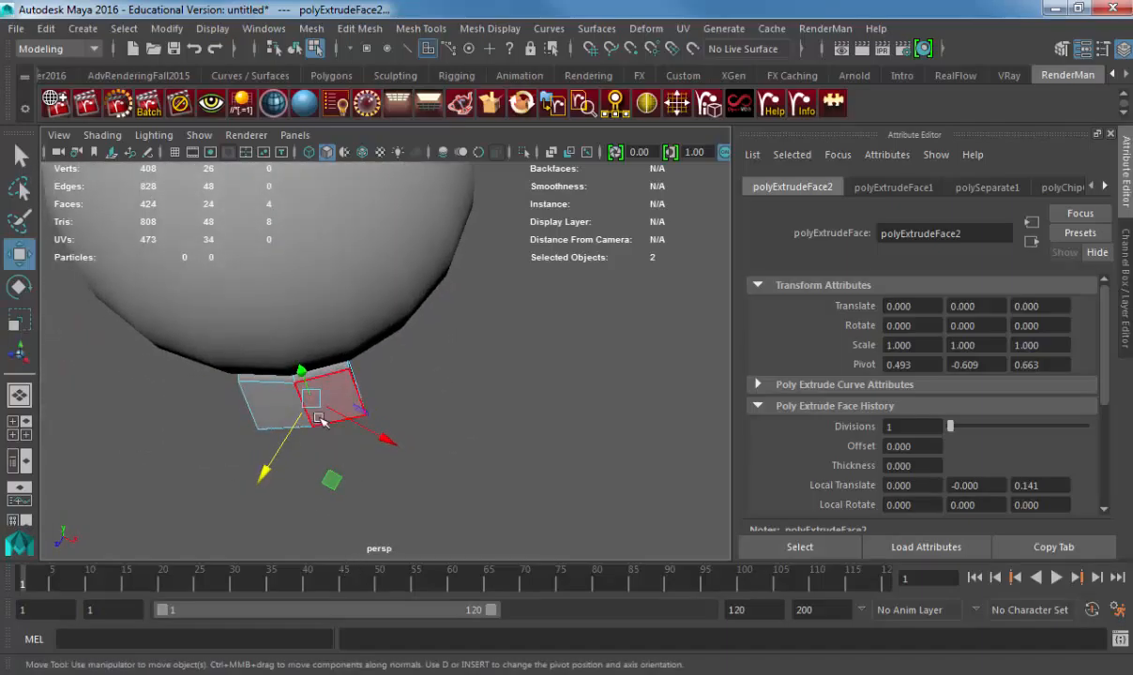
- Extrude the flattened end faces about 0.702 units downward to form a long leg
{"action": "left_click_drag", "start_coordinate": [331, 480], "coordinate": [497, 373], "text": "alt"}
{"action": "key", "text": "ctrl+e"}
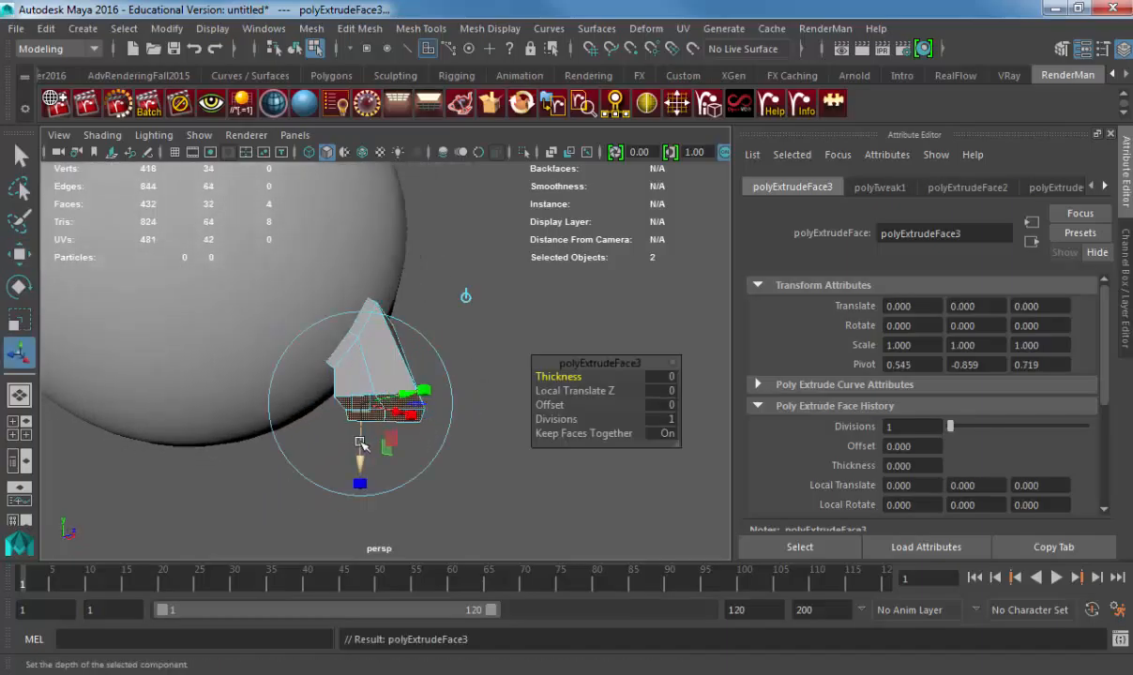
{"action": "left_click_drag", "start_coordinate": [367, 481], "coordinate": [366, 616]}
{"action": "middle_click_drag", "start_coordinate": [366, 443], "coordinate": [398, 355], "text": "alt"}
{"action": "scroll", "coordinate": [382, 384], "scroll_direction": "down", "scroll_amount": 3}
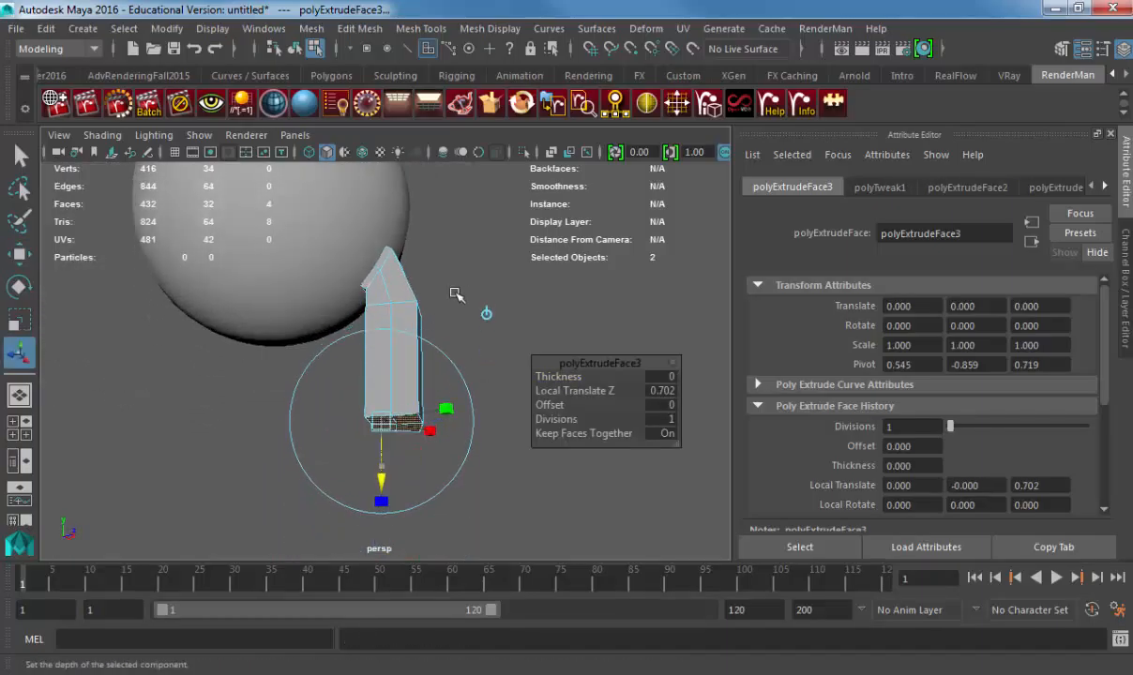
- Return to object selection and select the extruded leg as a separate object
{"action": "middle_click_drag", "start_coordinate": [455, 293], "coordinate": [410, 317]}
{"action": "right_click_drag", "start_coordinate": [411, 316], "coordinate": [418, 297]}
{"action": "left_click", "coordinate": [434, 284]}
{"action": "left_click_drag", "start_coordinate": [439, 336], "coordinate": [281, 341], "text": "alt"}
{"action": "left_click", "coordinate": [285, 344]}
{"action": "left_click_drag", "start_coordinate": [303, 392], "coordinate": [189, 362], "text": "alt"}
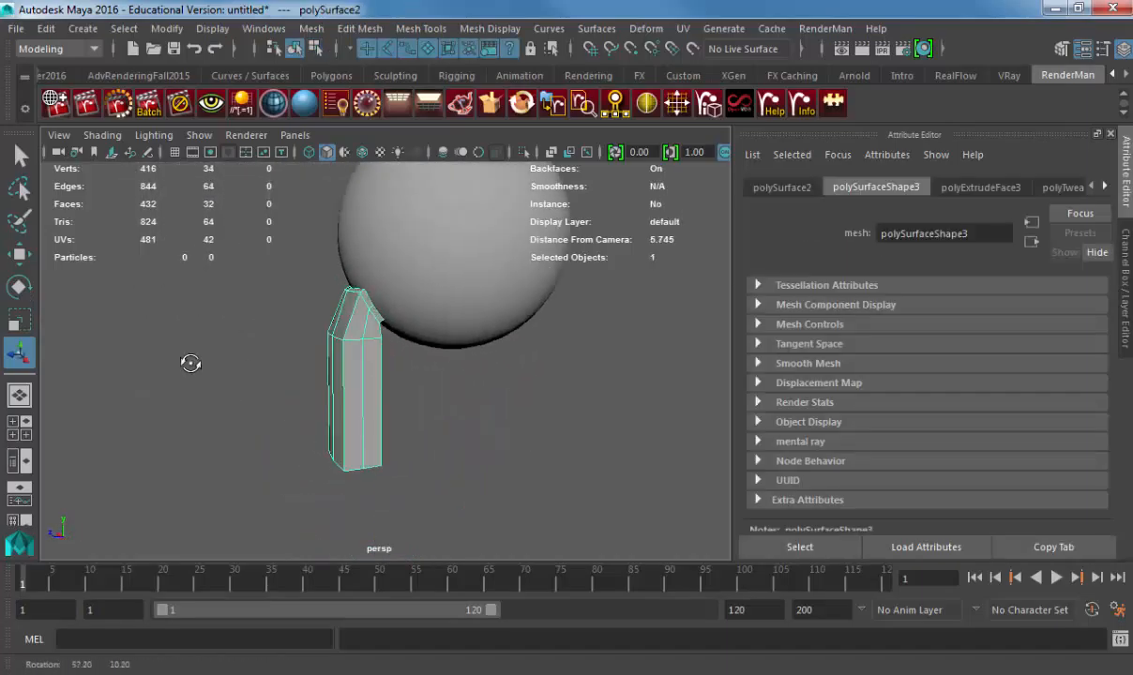
- Select the sphere and the leg together, examine both meshes from another angle, and clear the selection
{"action": "left_click", "coordinate": [437, 259]}
{"action": "left_click", "coordinate": [361, 332], "text": "shift"}
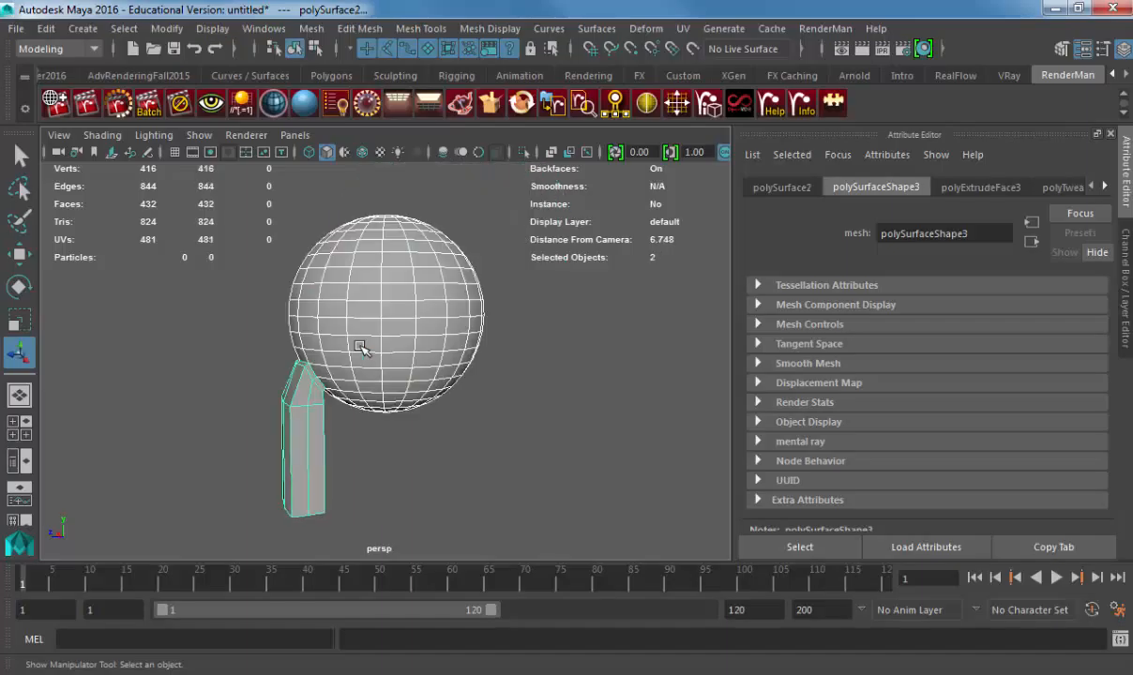
{"action": "left_click_drag", "start_coordinate": [362, 372], "coordinate": [577, 372], "text": "alt"}
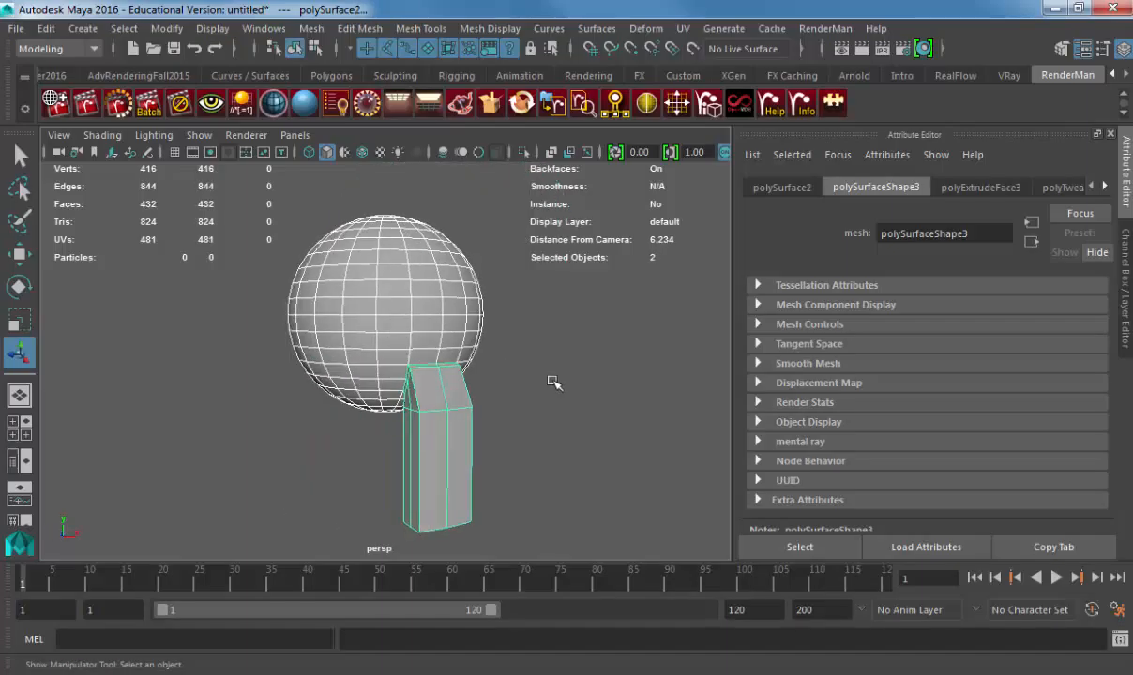
{"action": "left_click", "coordinate": [504, 369]}
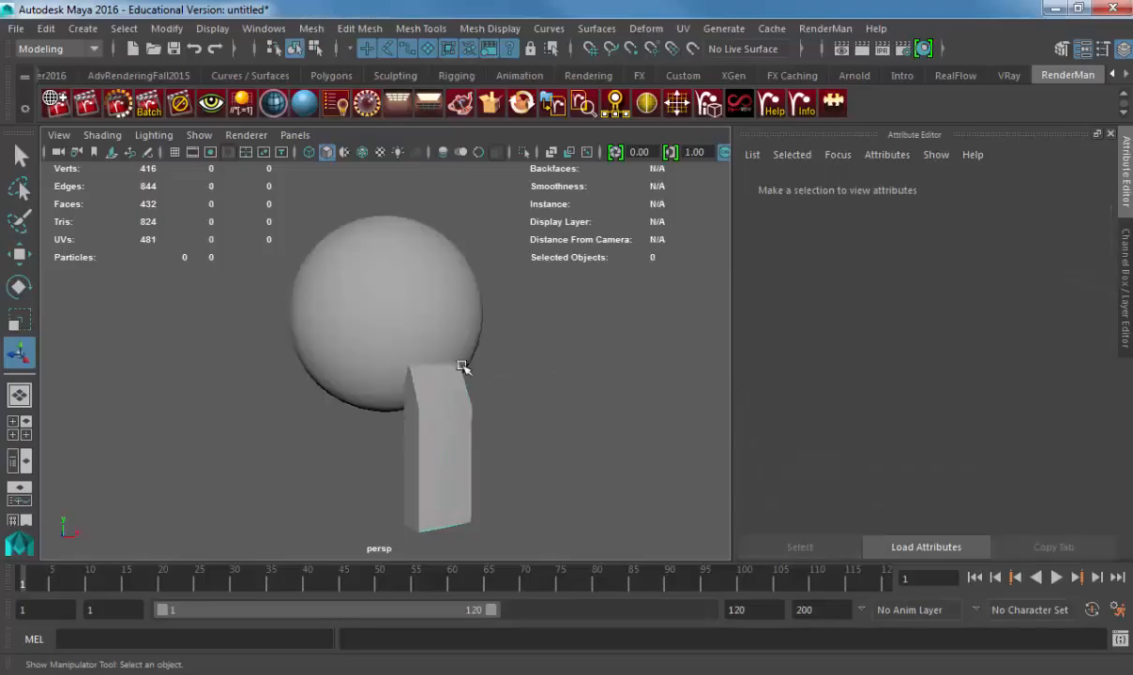
- Delete the extruded leg and the sphere to empty the scene
{"action": "left_click_drag", "start_coordinate": [330, 367], "coordinate": [427, 374], "text": "alt"}
{"action": "right_click_drag", "start_coordinate": [428, 374], "coordinate": [755, 392], "text": "alt"}
{"action": "left_click_drag", "start_coordinate": [620, 384], "coordinate": [582, 359], "text": "alt"}
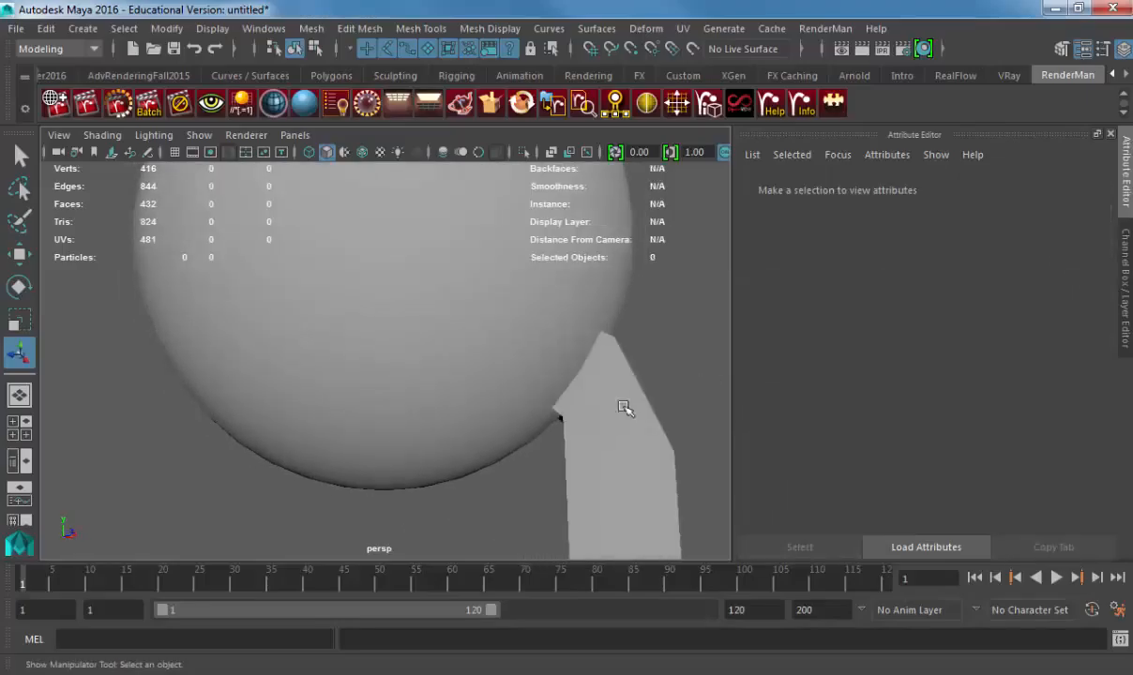
{"action": "left_click", "coordinate": [625, 404]}
{"action": "key", "text": "Delete"}
{"action": "left_click", "coordinate": [471, 305]}
{"action": "key", "text": "Delete"}
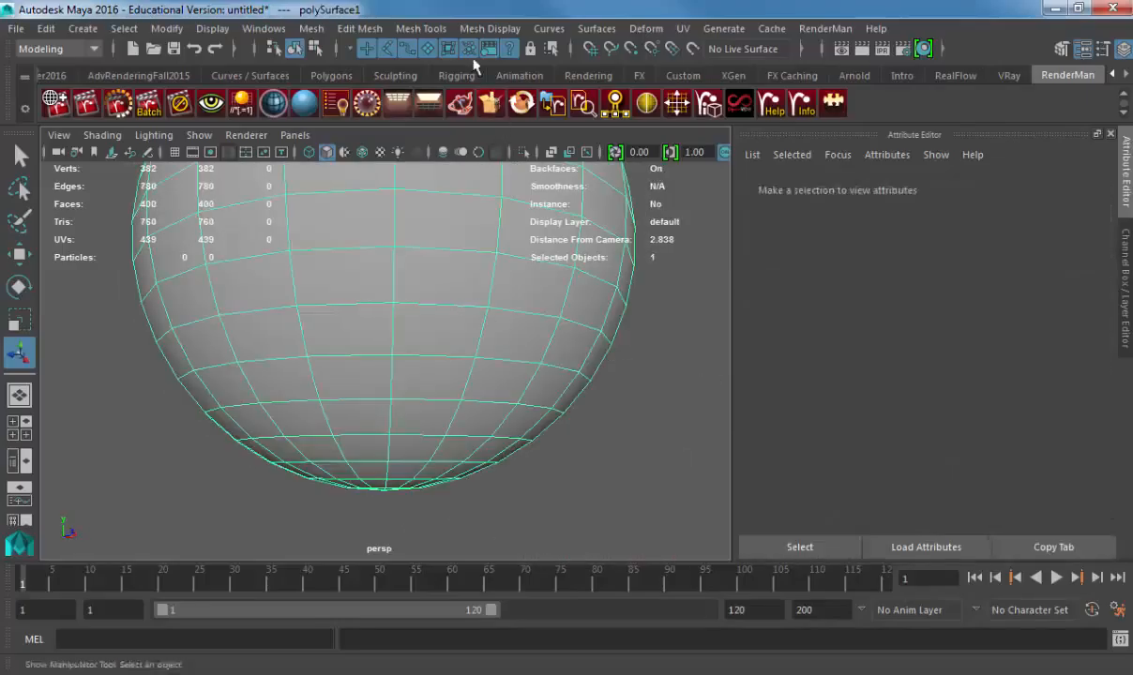
- Create a new polygon sphere with the default settings
{"action": "left_click", "coordinate": [421, 28]}
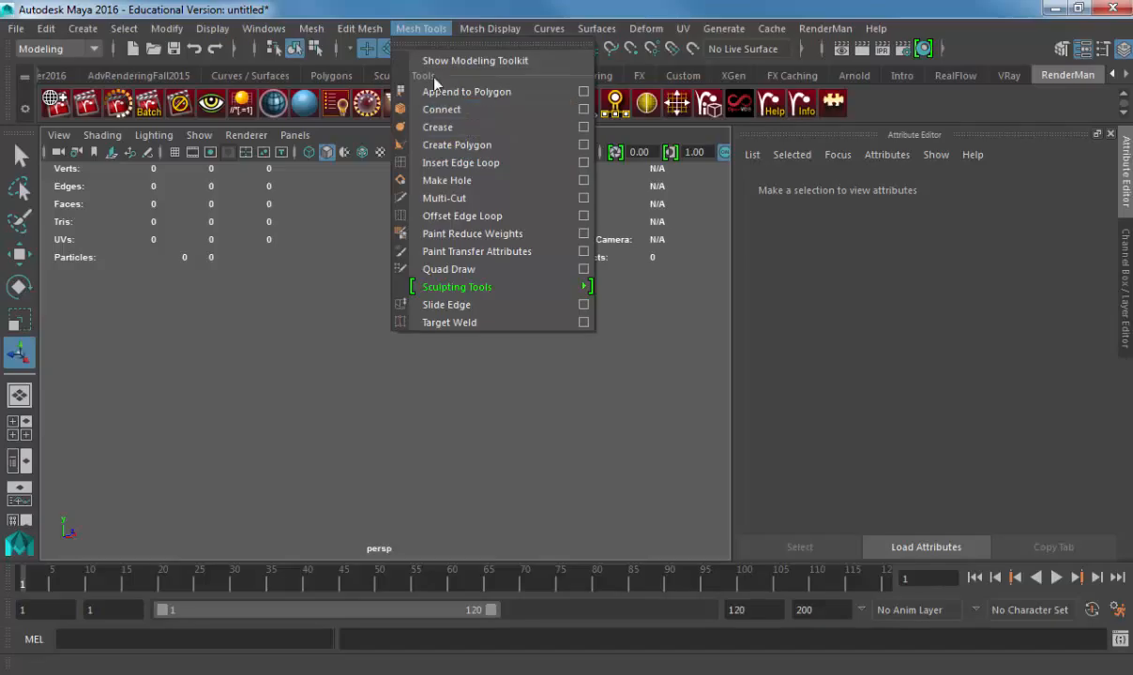
{"action": "mouse_move", "coordinate": [79, 34]}
{"action": "mouse_move", "coordinate": [131, 90]}
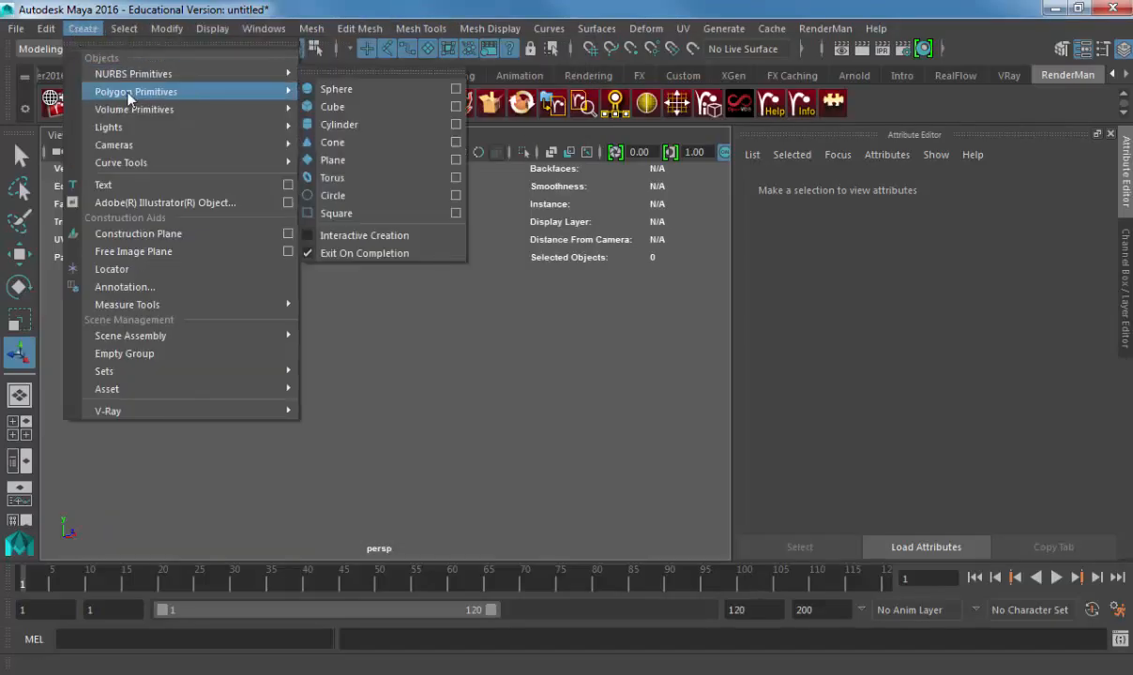
{"action": "left_click", "coordinate": [336, 108]}
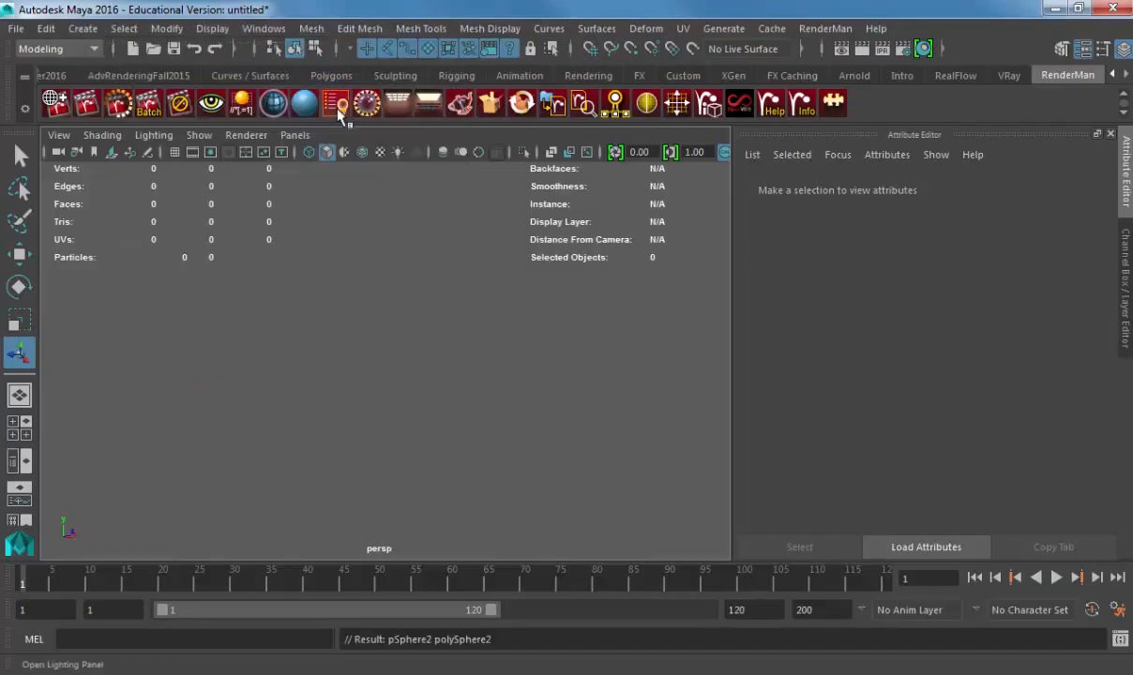
- Delete an irregular block of faces from the side of the new sphere to leave a hole
{"action": "key", "text": "F11"}
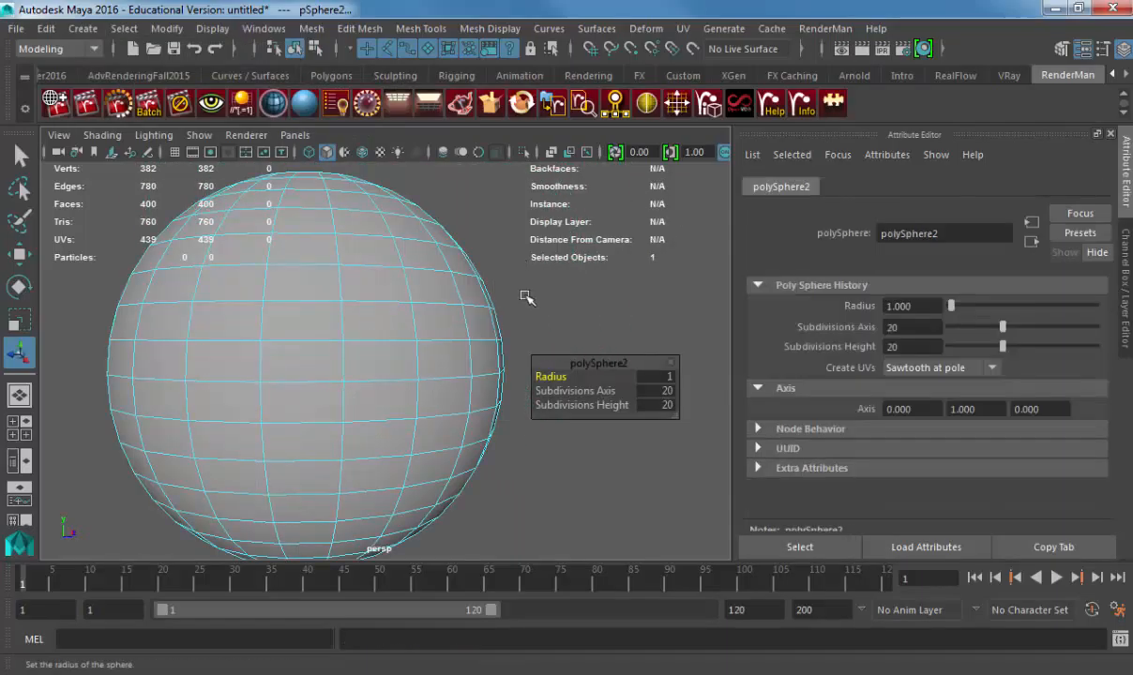
{"action": "left_click_drag", "start_coordinate": [526, 296], "coordinate": [471, 422]}
{"action": "key", "text": "Delete"}
{"action": "left_click_drag", "start_coordinate": [511, 356], "coordinate": [300, 375], "text": "alt"}
- Select the sphere as an object and close its opening with Fill Hole
{"action": "left_click", "coordinate": [340, 316]}
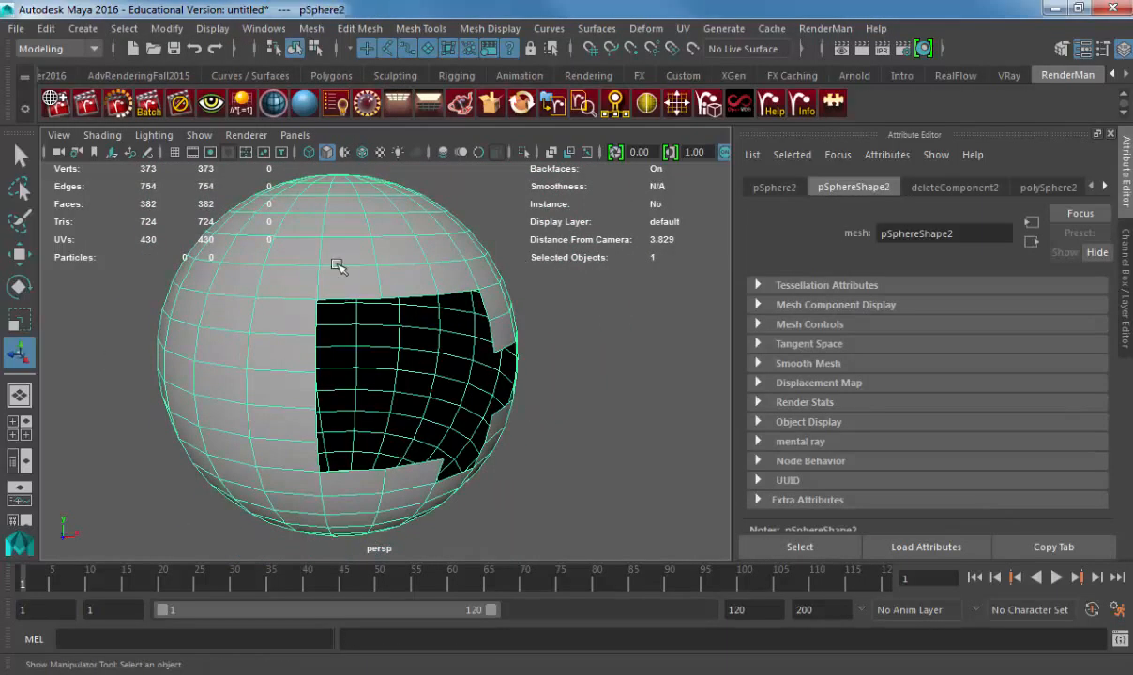
{"action": "left_click", "coordinate": [370, 31]}
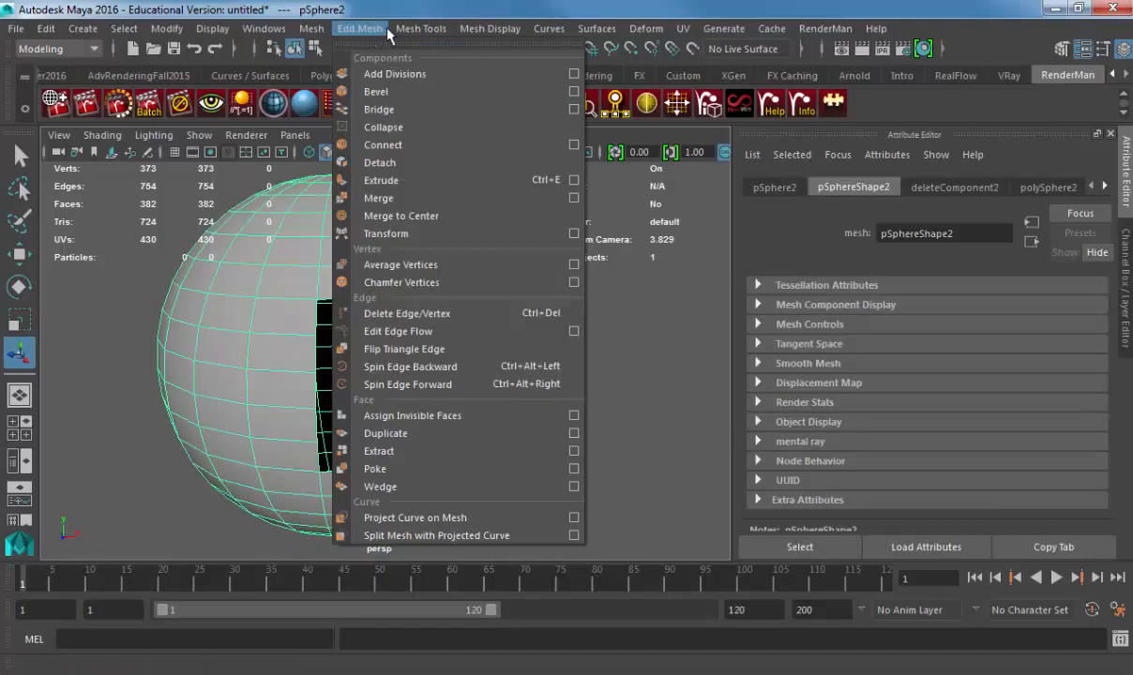
{"action": "mouse_move", "coordinate": [311, 28]}
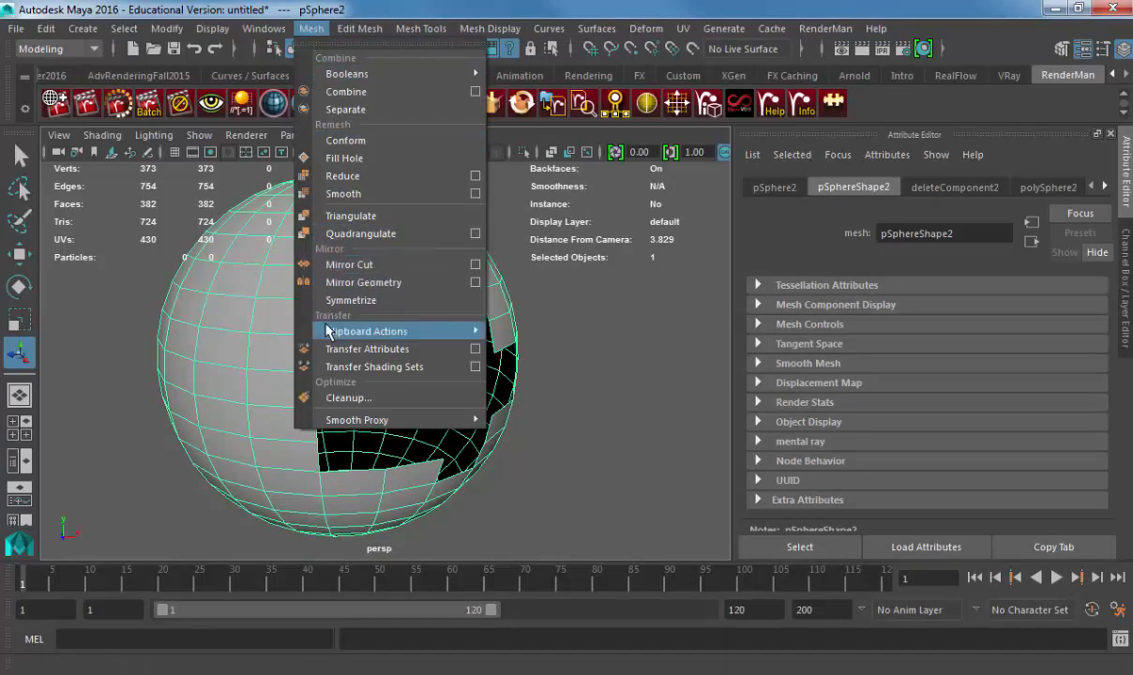
{"action": "left_click", "coordinate": [327, 159]}
{"action": "left_click_drag", "start_coordinate": [446, 297], "coordinate": [331, 340], "text": "alt"}
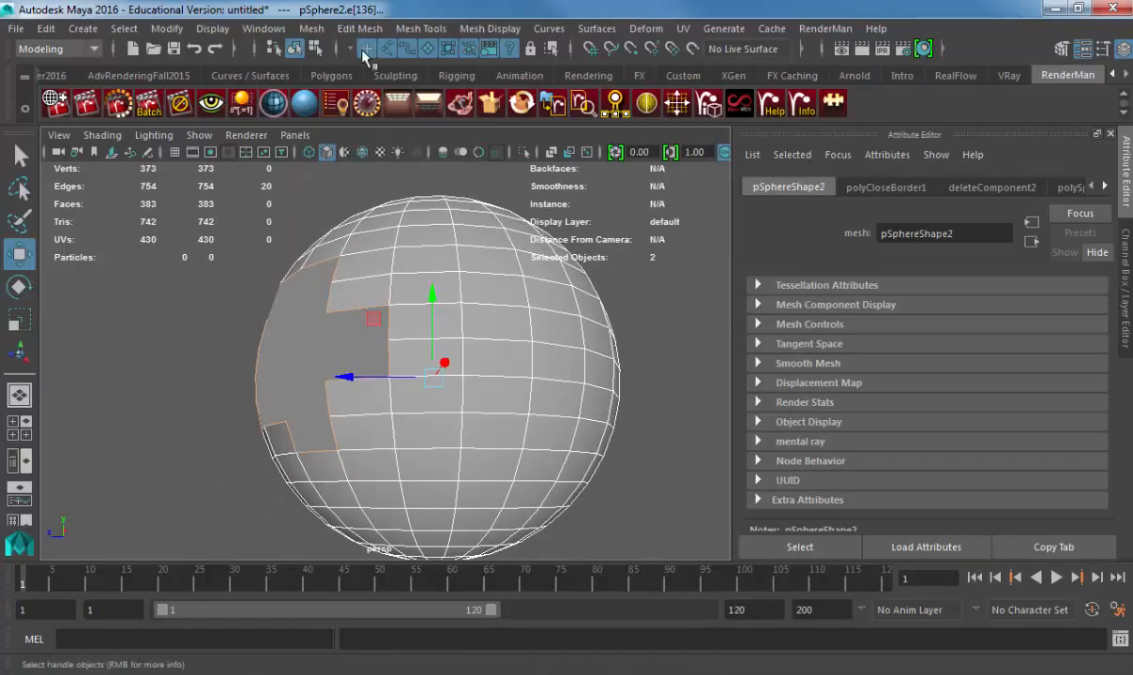
- Multi-Cut two edges across the filled face, separating its square side notch and its lower strip
{"action": "left_click", "coordinate": [410, 29]}
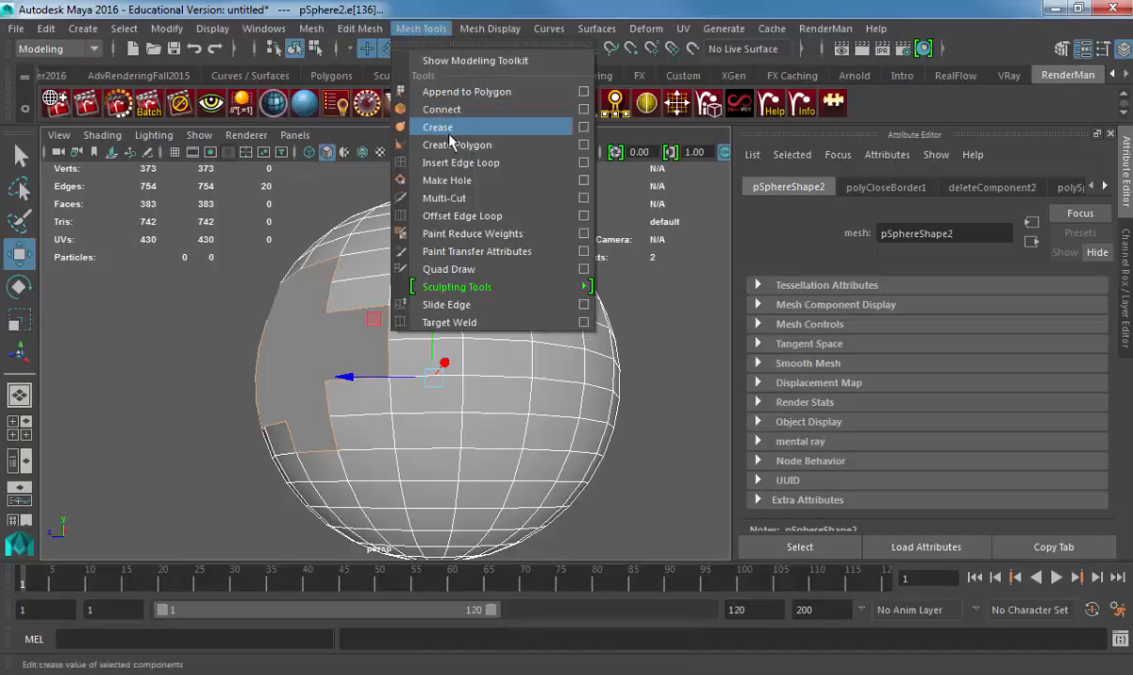
{"action": "left_click", "coordinate": [461, 198]}
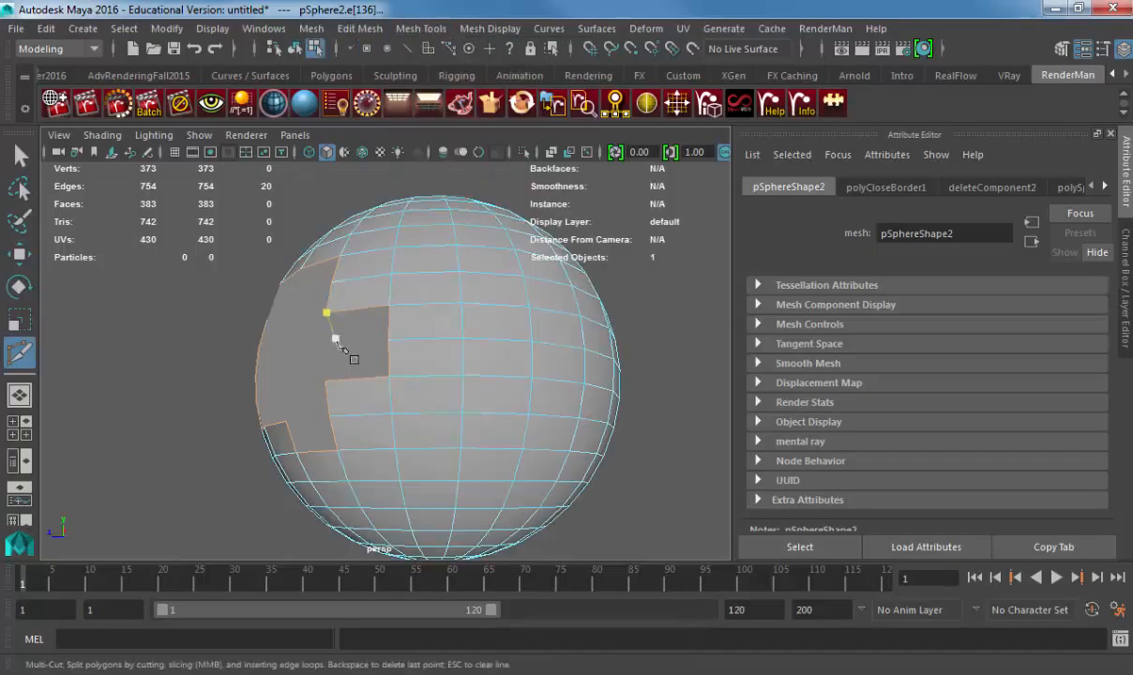
{"action": "left_click_drag", "start_coordinate": [349, 353], "coordinate": [359, 308], "text": "alt"}
{"action": "left_click", "coordinate": [357, 377]}
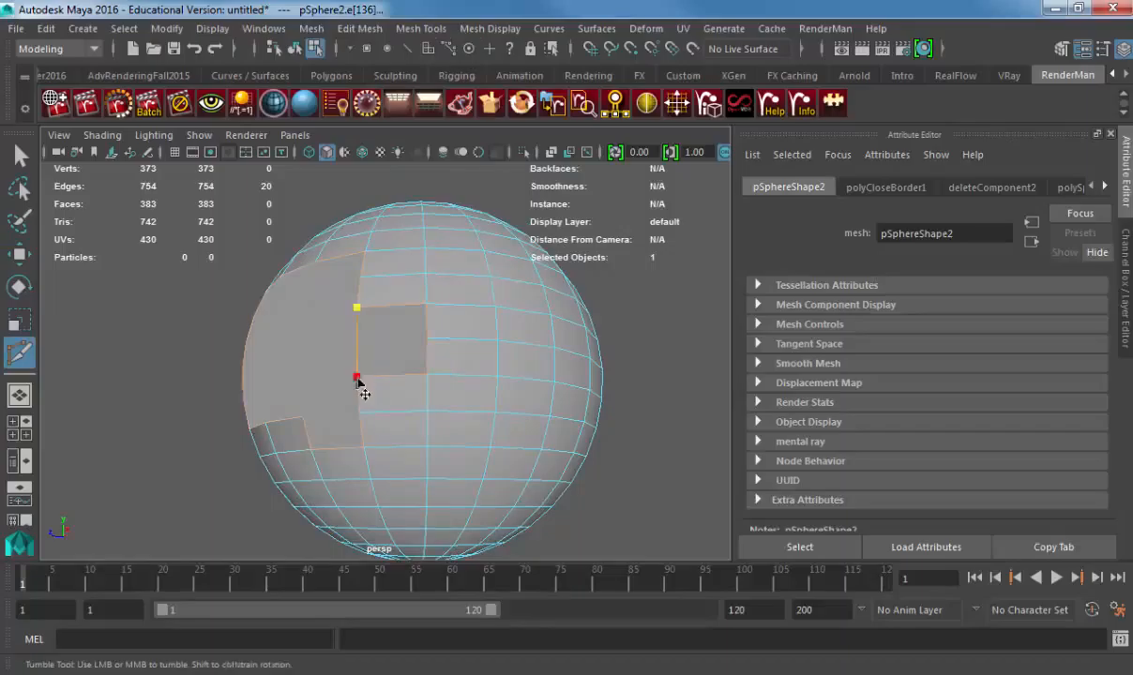
{"action": "key", "text": "Return"}
{"action": "left_click", "coordinate": [359, 414]}
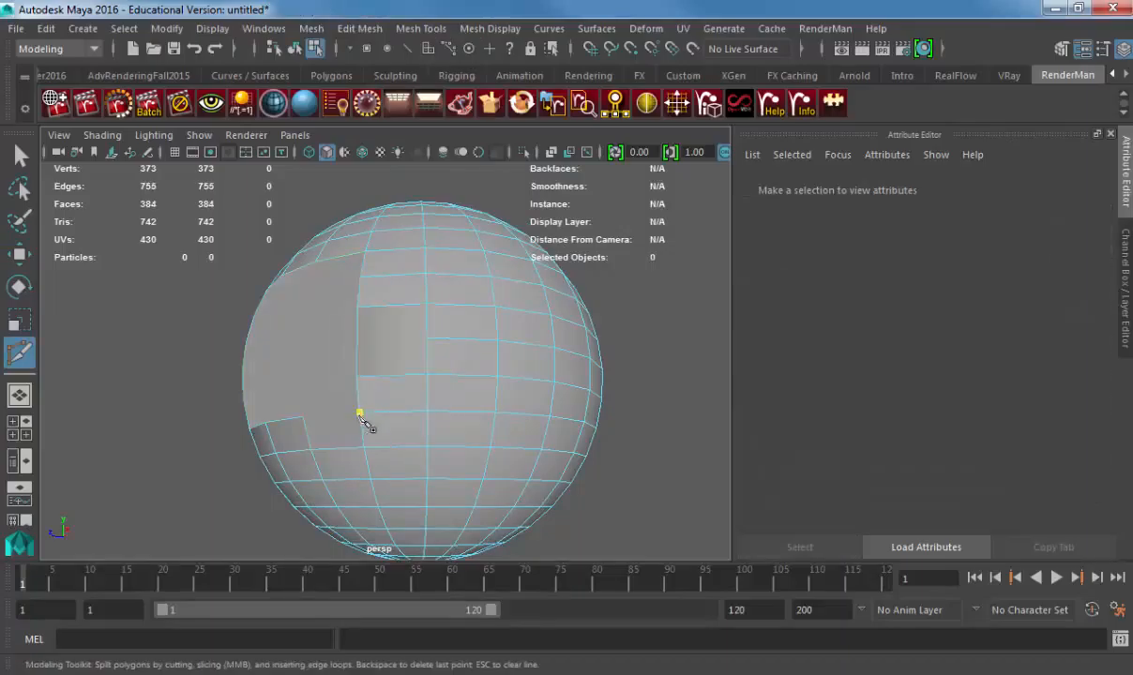
{"action": "left_click", "coordinate": [303, 415]}
{"action": "key", "text": "Return"}
- Cut two vertical edges through the large filled face, joining the sphere's existing vertices above and below it
{"action": "left_click_drag", "start_coordinate": [330, 410], "coordinate": [455, 417], "text": "alt"}
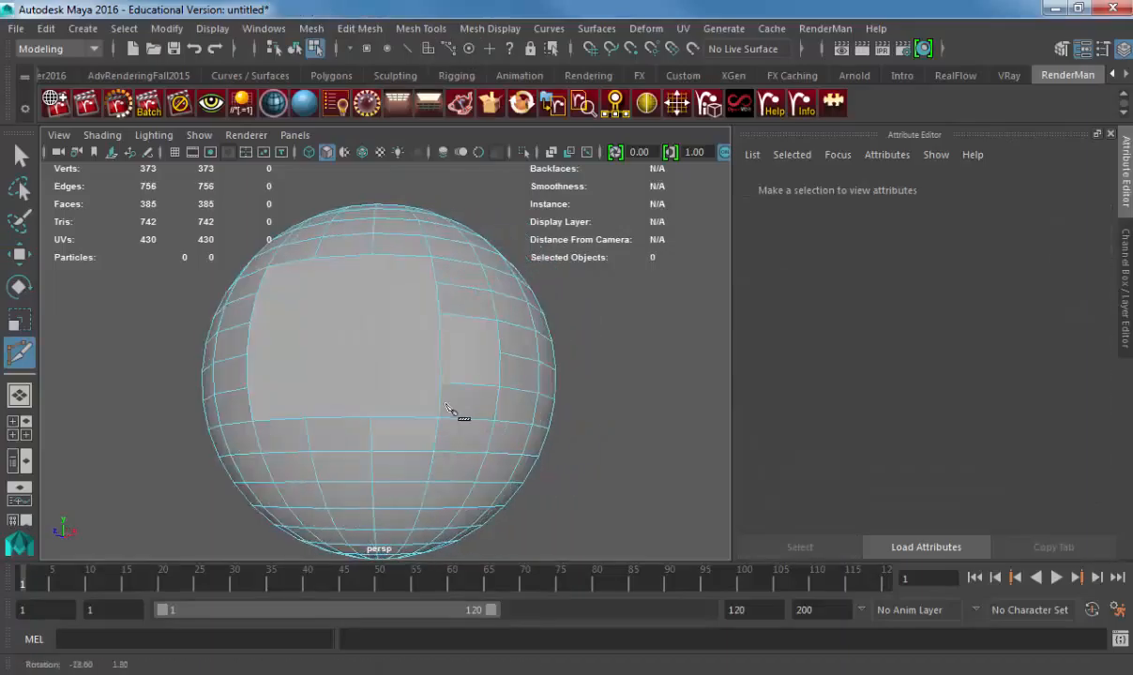
{"action": "left_click", "coordinate": [373, 254]}
{"action": "left_click", "coordinate": [371, 417]}
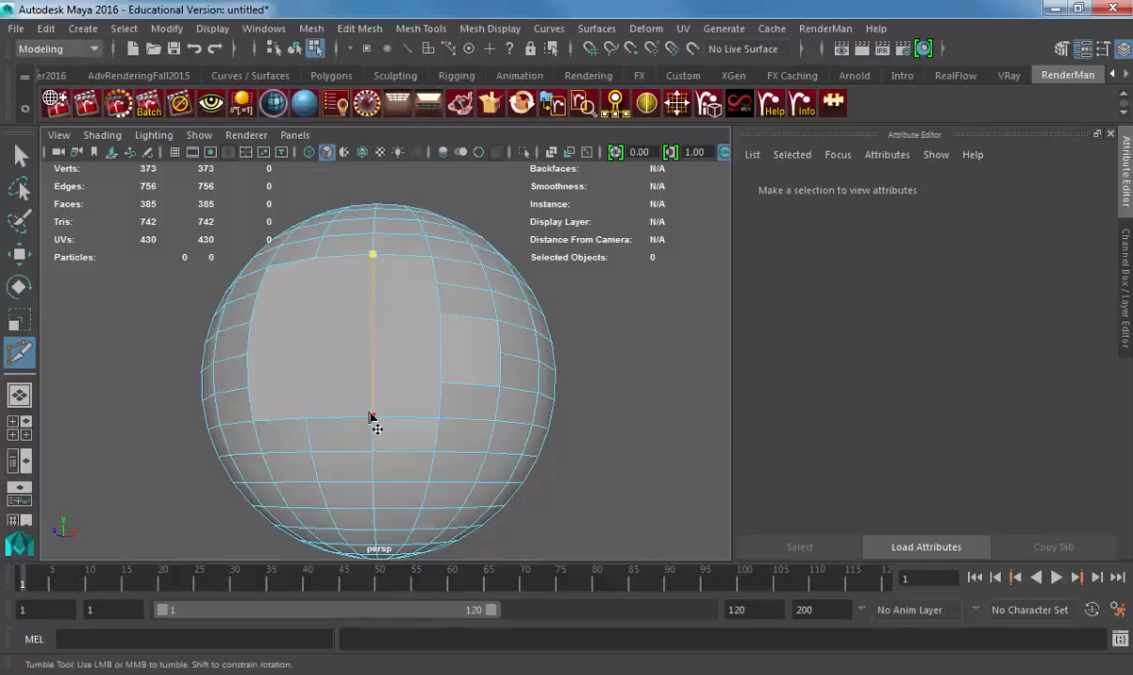
{"action": "key", "text": "Return"}
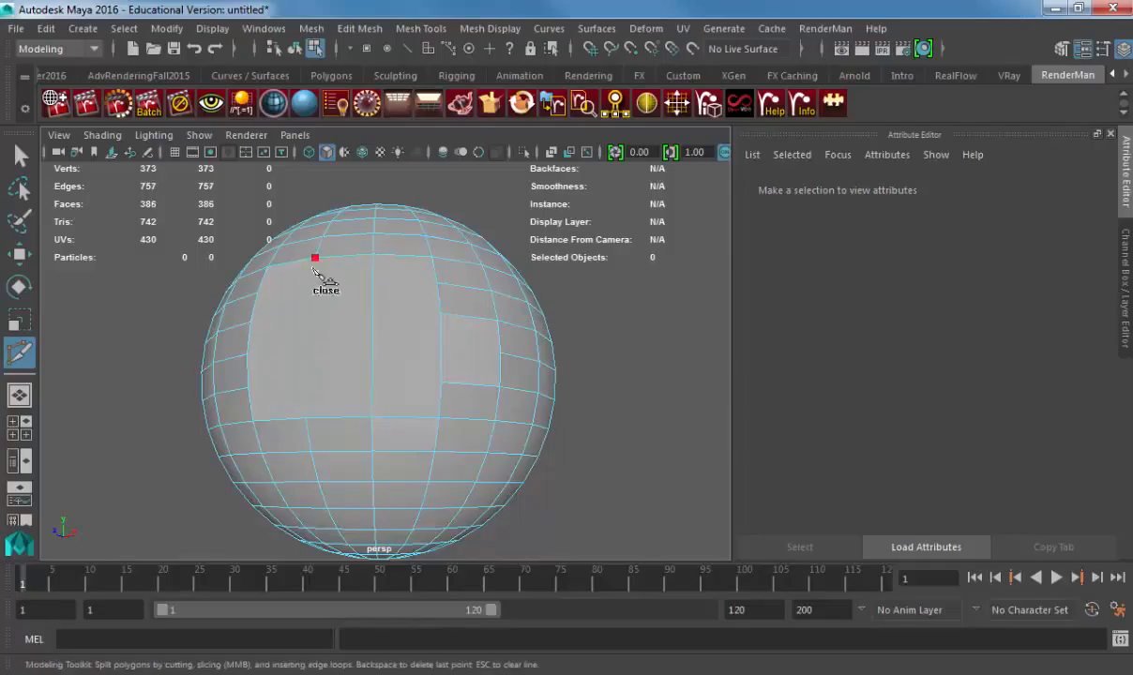
{"action": "left_click", "coordinate": [306, 418]}
{"action": "left_click", "coordinate": [315, 259]}
{"action": "key", "text": "Return"}
- Cut two horizontal edges across the upper part of the filled area, joining the existing vertices on both sides
{"action": "left_click", "coordinate": [257, 293]}
{"action": "left_click", "coordinate": [437, 283]}
{"action": "key", "text": "Return"}
{"action": "left_click", "coordinate": [439, 314]}
{"action": "left_click", "coordinate": [250, 323]}
{"action": "key", "text": "Return"}
- Cut two horizontal edges across the lower part of the filled area, extending the upper one through the side notch
{"action": "left_click", "coordinate": [247, 354]}
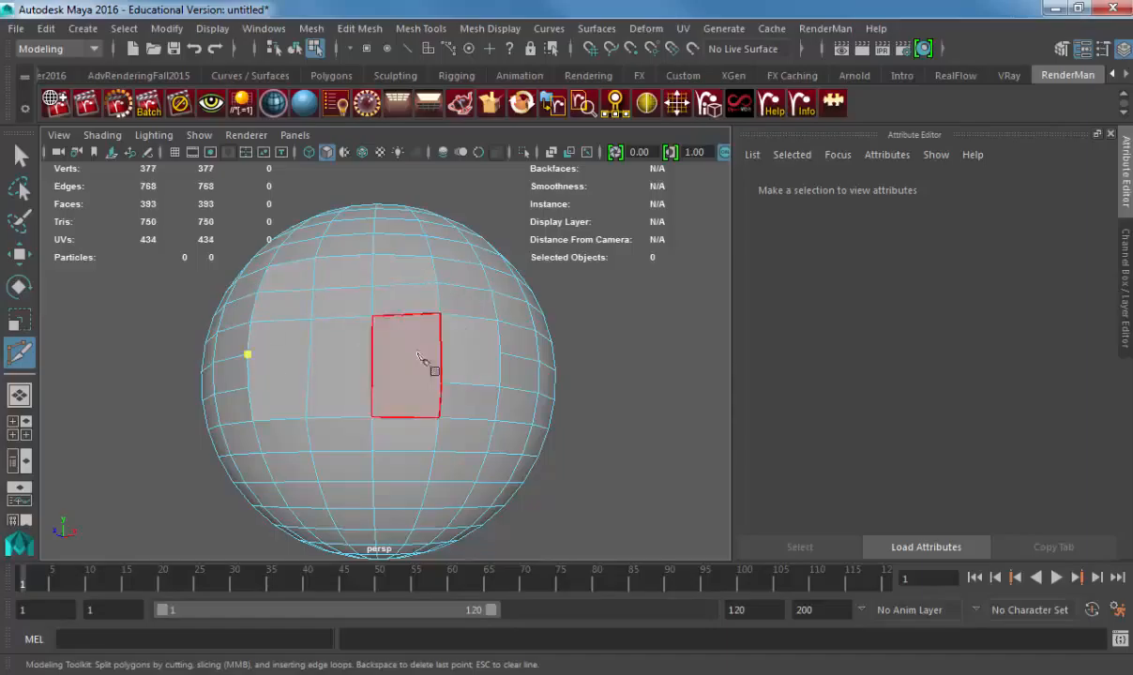
{"action": "left_click", "coordinate": [499, 354]}
{"action": "key", "text": "Return"}
{"action": "left_click", "coordinate": [441, 382]}
{"action": "left_click", "coordinate": [251, 385]}
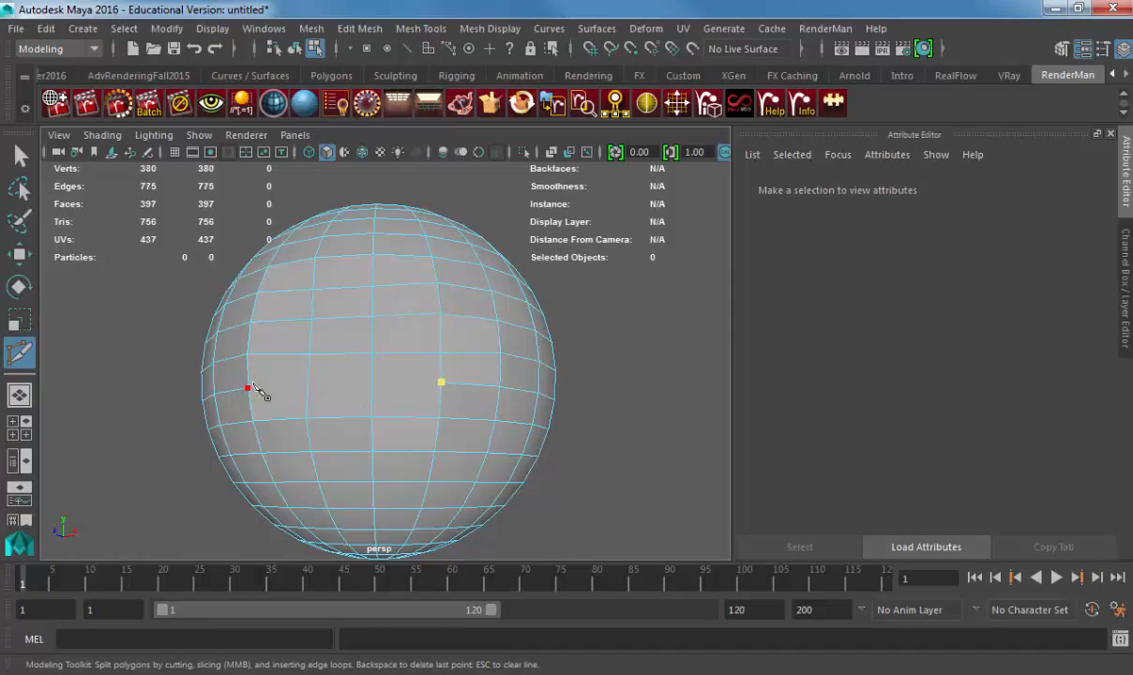
{"action": "key", "text": "Return"}
- Select the repaired sphere, inspect it in smooth mesh preview, and switch the preview off again
{"action": "key", "text": "w"}
{"action": "left_click_drag", "start_coordinate": [487, 351], "coordinate": [357, 374], "text": "alt"}
{"action": "left_click", "coordinate": [344, 323]}
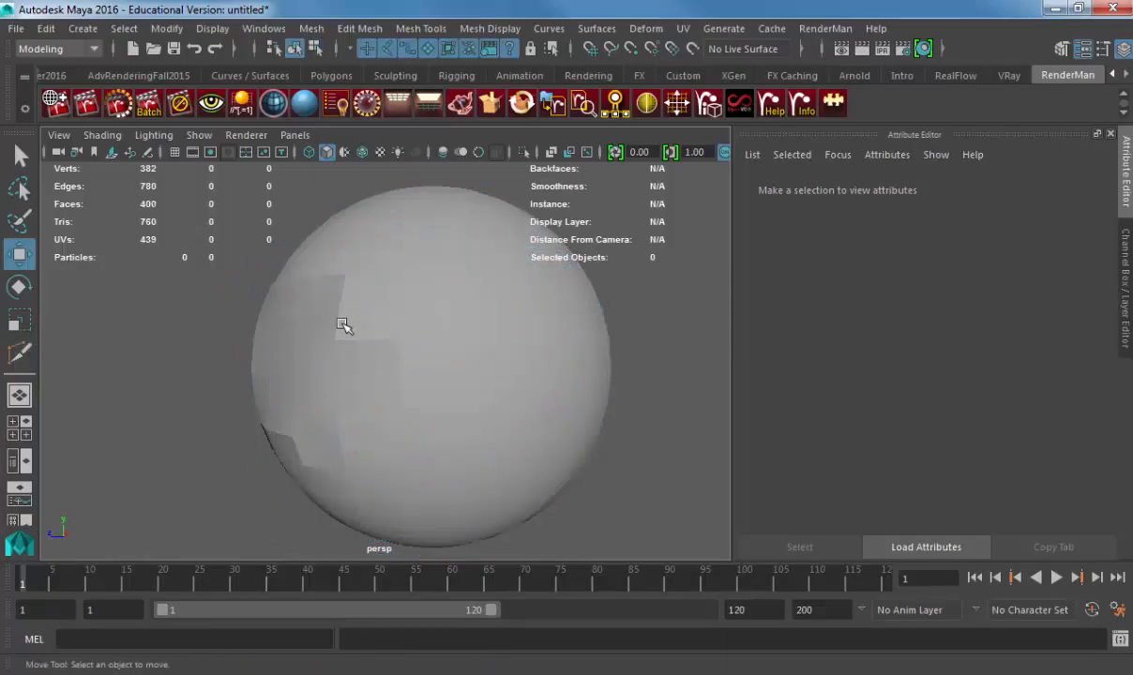
{"action": "key", "text": "3"}
{"action": "left_click_drag", "start_coordinate": [202, 316], "coordinate": [362, 318], "text": "alt"}
{"action": "key", "text": "1"}
- Delete the repaired sphere and bring up the list of mesh tools
{"action": "key", "text": "Delete"}
{"action": "left_click", "coordinate": [483, 28]}
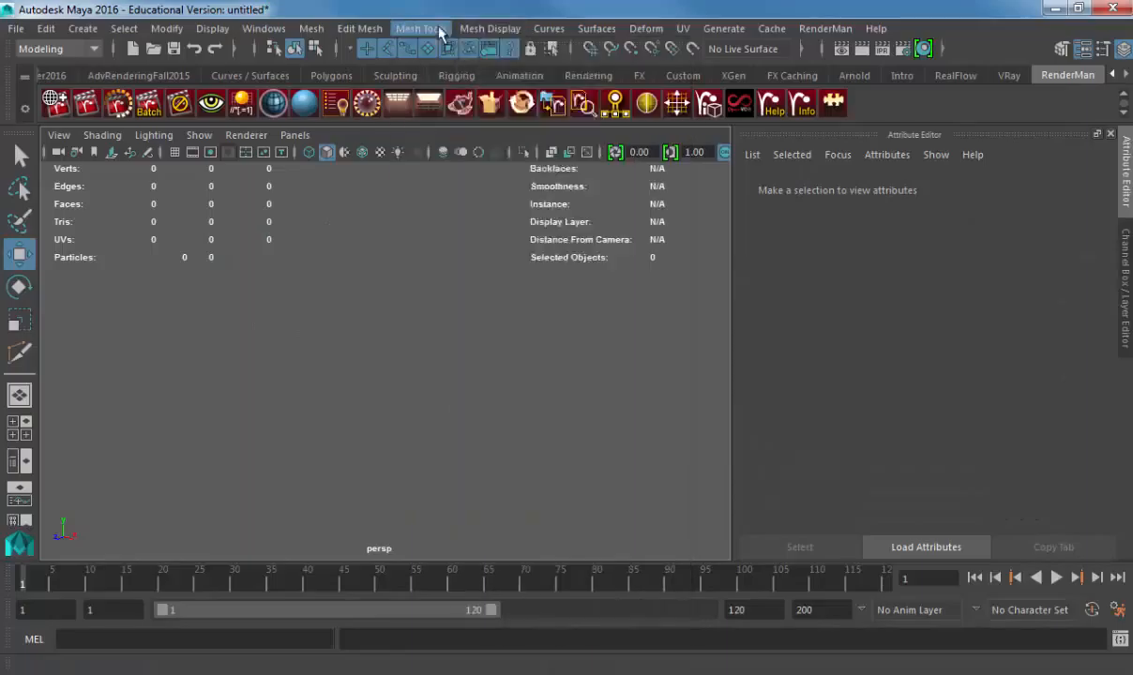
{"action": "mouse_move", "coordinate": [431, 35]}
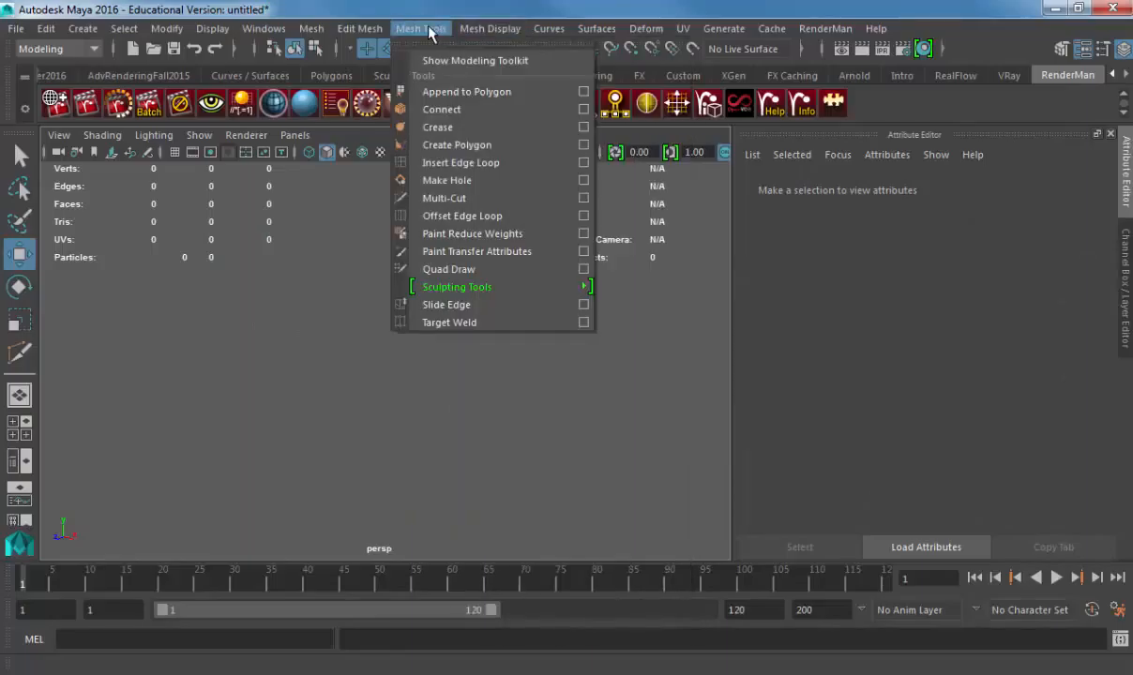